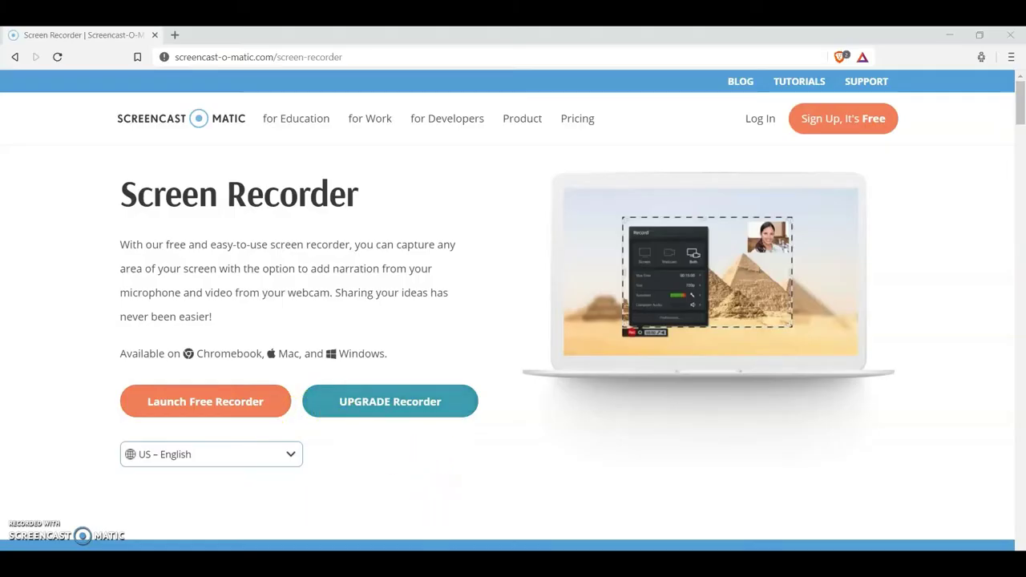
- Switch to Blender, orbit around the Ghost model and select it
{"action": "left_click", "coordinate": [444, 521]}
{"action": "mouse_move", "coordinate": [473, 382]}
{"action": "middle_mouse_down"}
{"action": "mouse_move", "coordinate": [442, 339]}
{"action": "mouse_move", "coordinate": [360, 366]}
{"action": "mouse_move", "coordinate": [486, 341]}
{"action": "mouse_move", "coordinate": [609, 368]}
{"action": "mouse_move", "coordinate": [508, 321]}
{"action": "mouse_move", "coordinate": [588, 346]}
{"action": "mouse_move", "coordinate": [582, 293]}
{"action": "mouse_move", "coordinate": [542, 297]}
{"action": "mouse_move", "coordinate": [467, 229]}
{"action": "mouse_move", "coordinate": [505, 272]}
{"action": "mouse_move", "coordinate": [99, 136]}
{"action": "middle_mouse_up"}
{"action": "left_click", "coordinate": [468, 229]}
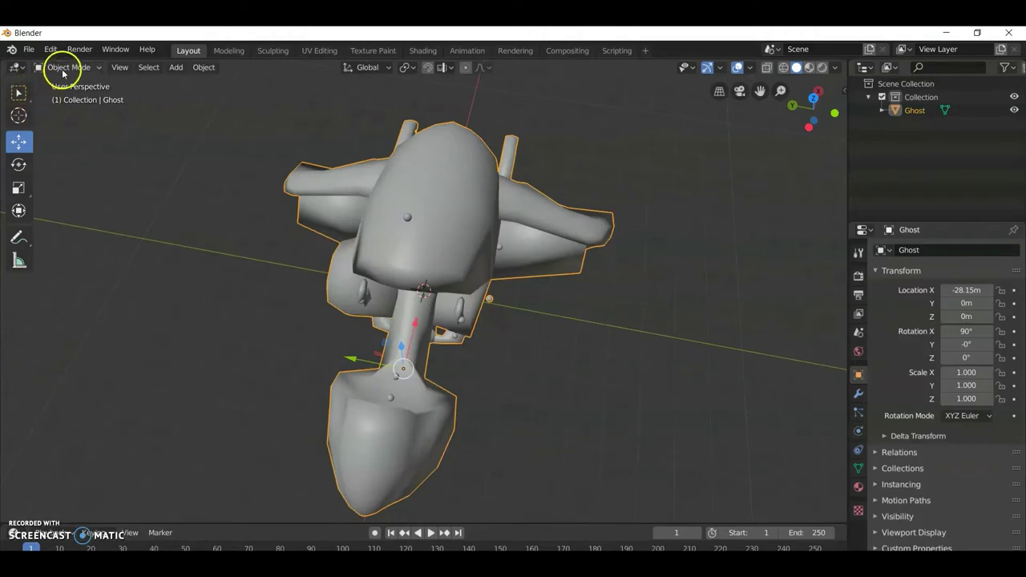
- Put the Ghost mesh into Edit Mode, zoom in and show it as wireframe
{"action": "left_click", "coordinate": [67, 97]}
{"action": "scroll", "coordinate": [474, 280], "scroll_direction": "up", "scroll_amount": 2}
{"action": "scroll", "coordinate": [474, 280], "scroll_direction": "up", "scroll_amount": 3}
{"action": "scroll", "coordinate": [436, 245], "scroll_direction": "up", "scroll_amount": 3}
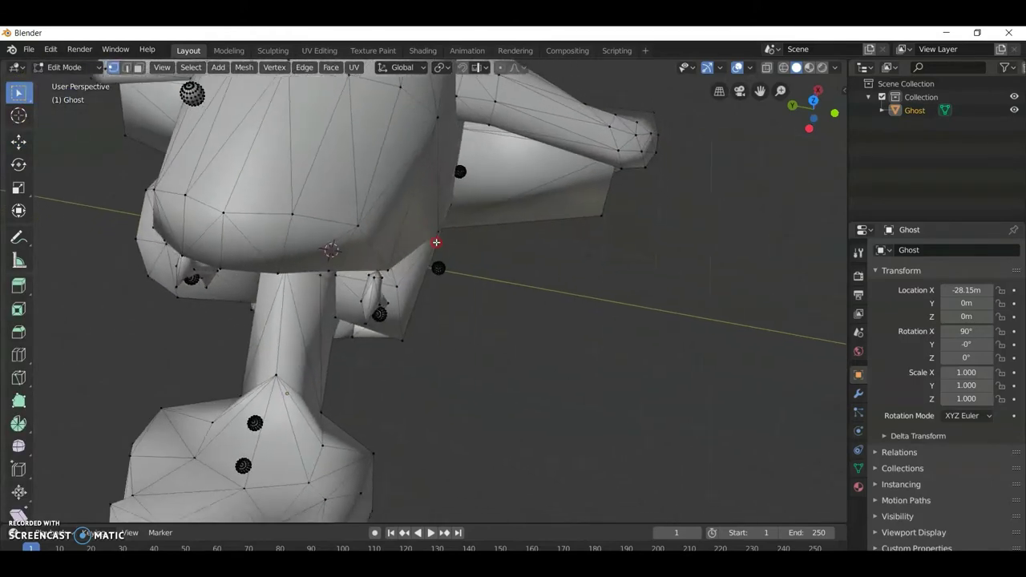
{"action": "scroll", "coordinate": [459, 240], "scroll_direction": "up", "scroll_amount": 3}
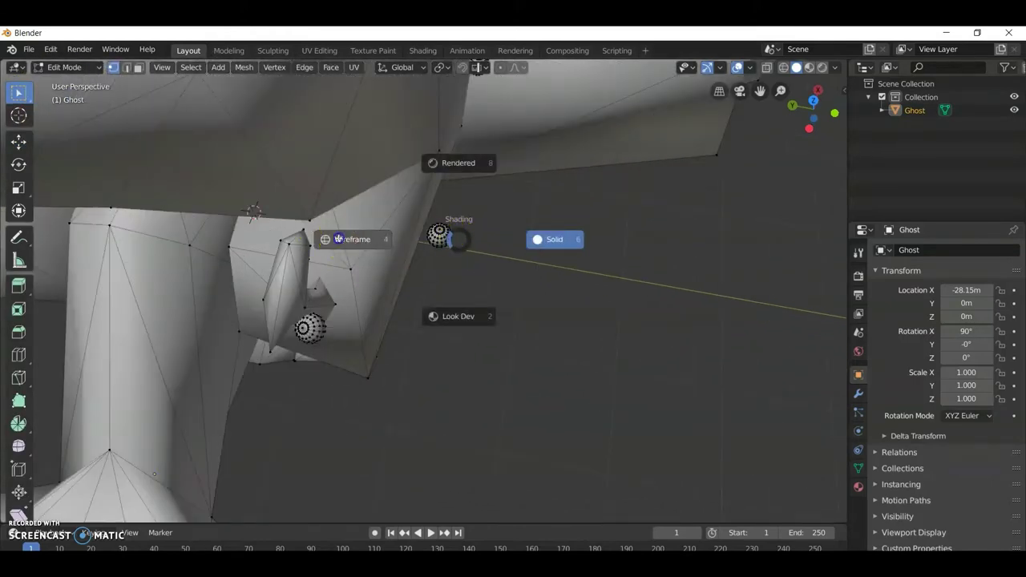
{"action": "left_click", "coordinate": [338, 239]}
- Box-select the small stray sphere beside the mesh and delete its vertices
{"action": "middle_click_drag", "start_coordinate": [385, 225], "coordinate": [433, 236]}
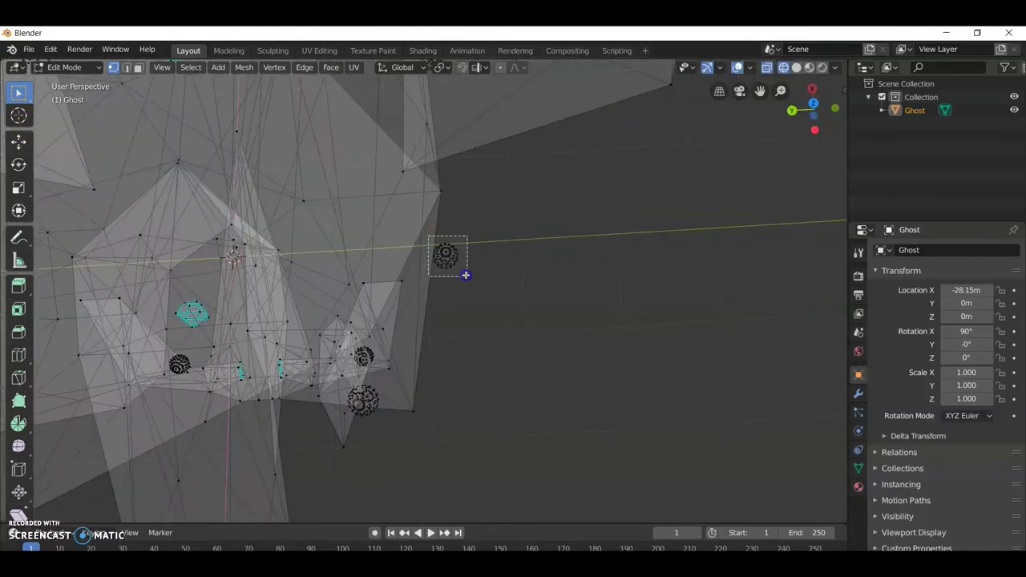
{"action": "right_click", "coordinate": [453, 261]}
{"action": "middle_click_drag", "start_coordinate": [433, 383], "coordinate": [339, 330]}
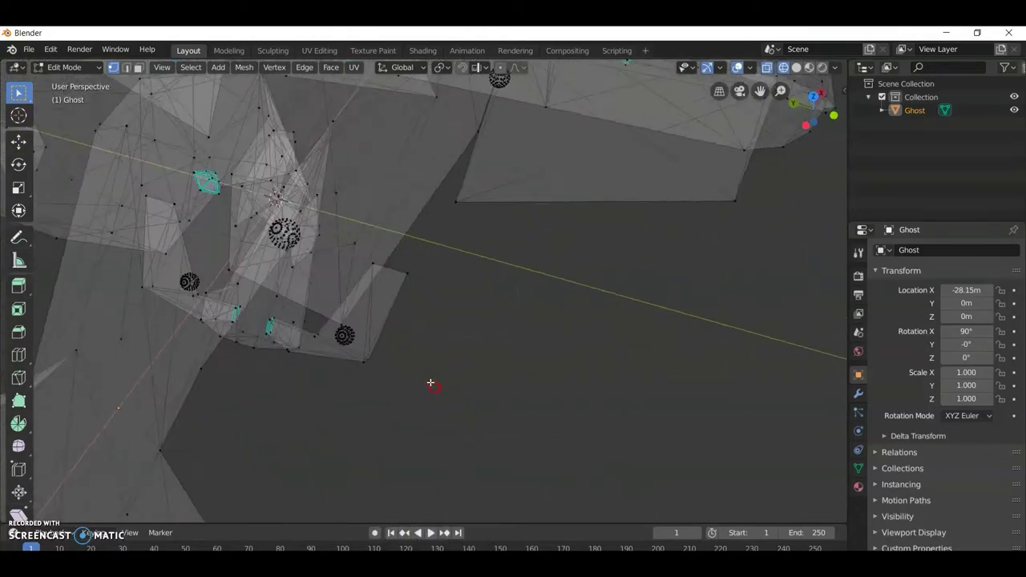
{"action": "right_click", "coordinate": [358, 351]}
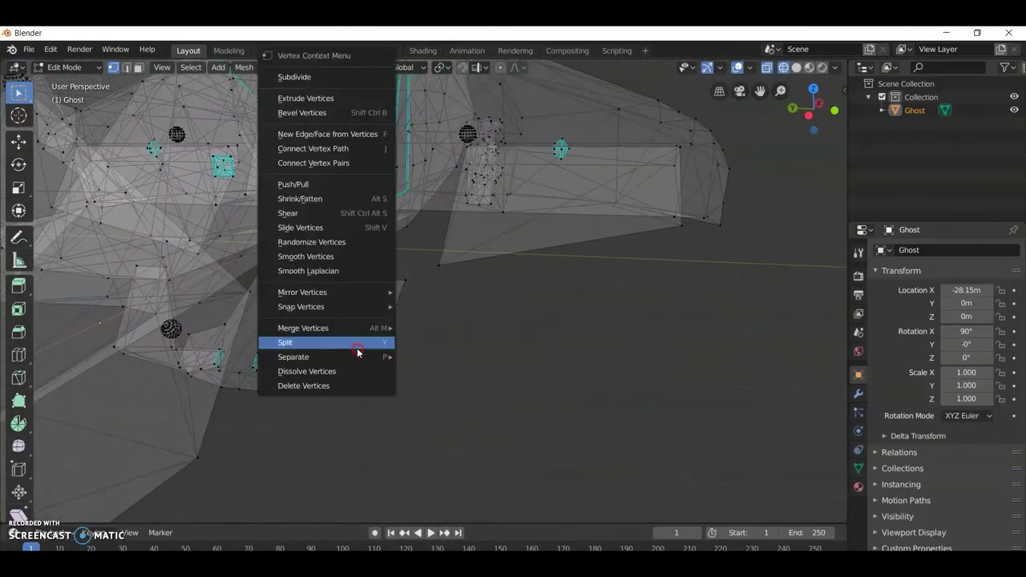
{"action": "middle_click_drag", "start_coordinate": [343, 390], "coordinate": [503, 323]}
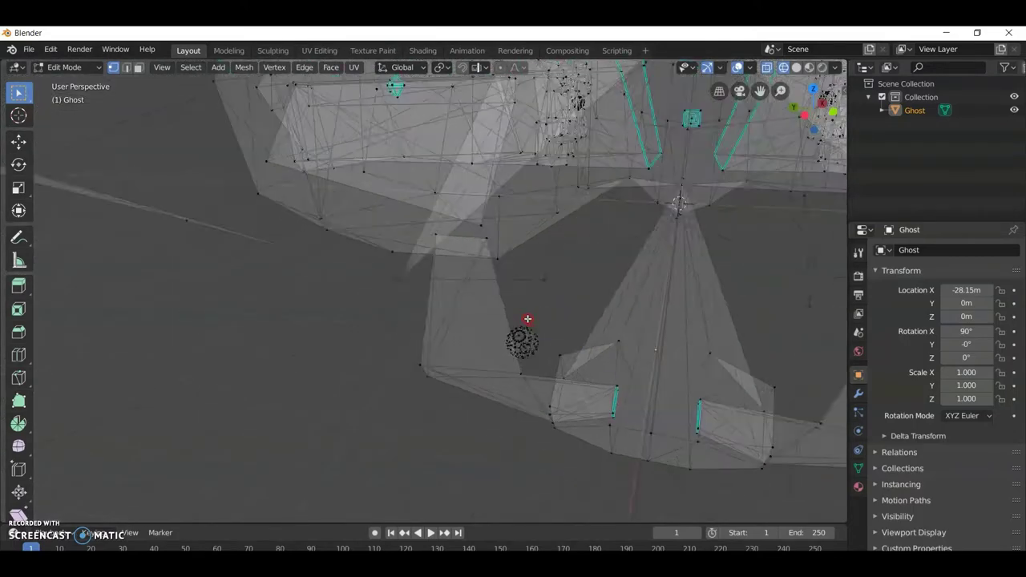
{"action": "right_click", "coordinate": [547, 370]}
{"action": "left_click", "coordinate": [527, 382]}
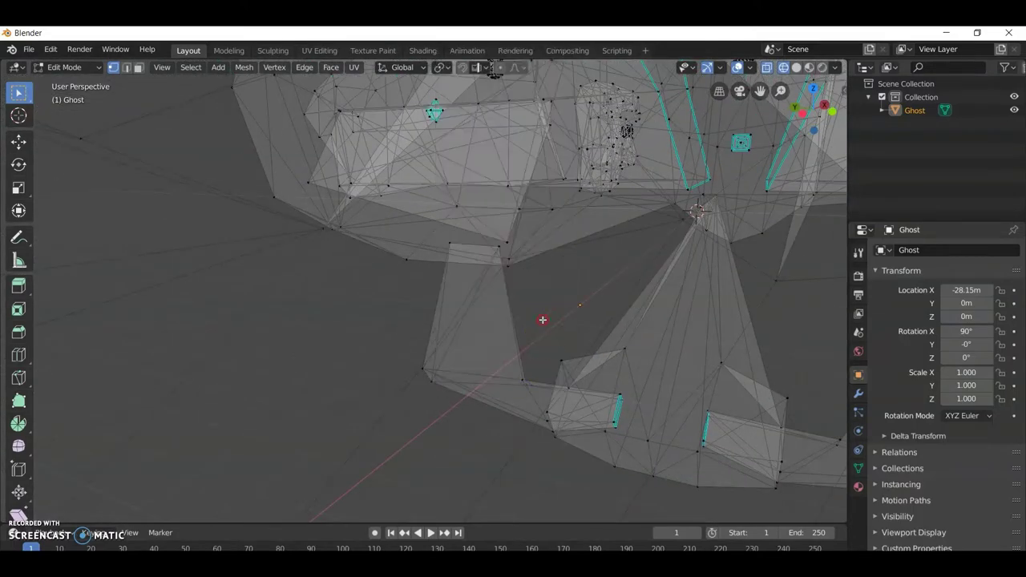
- Delete the stray sphere near the right lobe and the next small sphere
{"action": "mouse_move", "coordinate": [543, 320]}
{"action": "middle_mouse_down"}
{"action": "mouse_move", "coordinate": [548, 273]}
{"action": "mouse_move", "coordinate": [646, 245]}
{"action": "middle_mouse_up"}
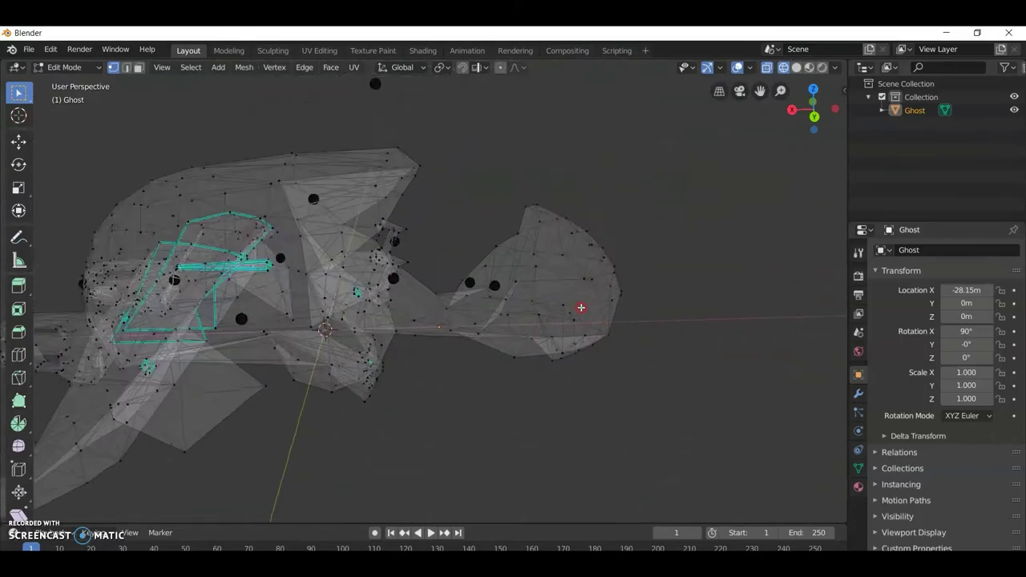
{"action": "scroll", "coordinate": [579, 307], "scroll_direction": "up", "scroll_amount": 3}
{"action": "mouse_move", "coordinate": [586, 305]}
{"action": "middle_mouse_down"}
{"action": "mouse_move", "coordinate": [564, 274]}
{"action": "mouse_move", "coordinate": [454, 314]}
{"action": "middle_mouse_up"}
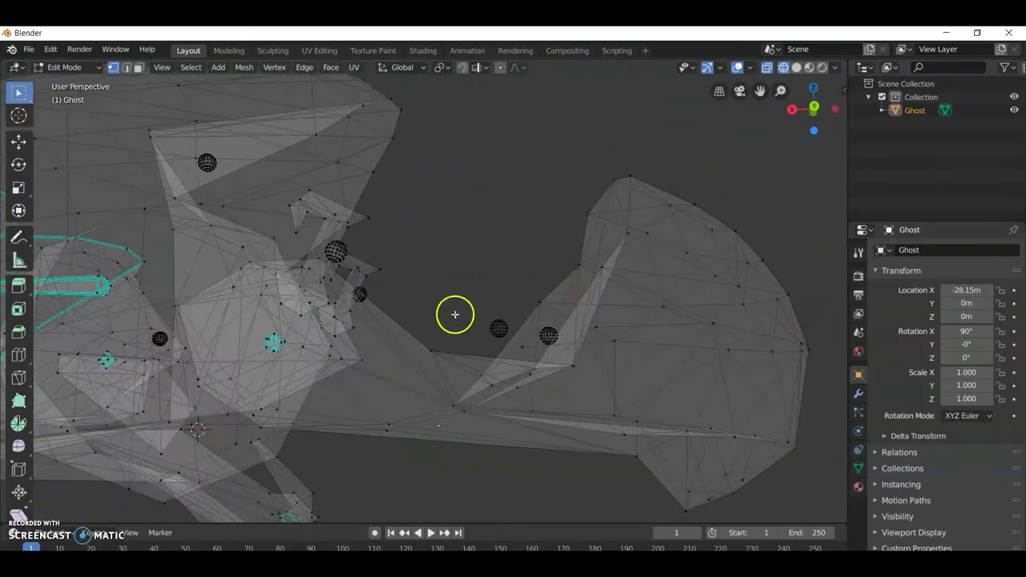
{"action": "right_click", "coordinate": [514, 344]}
{"action": "left_click", "coordinate": [481, 369]}
{"action": "mouse_move", "coordinate": [554, 348]}
{"action": "middle_mouse_down"}
{"action": "mouse_move", "coordinate": [564, 360]}
{"action": "mouse_move", "coordinate": [597, 321]}
{"action": "middle_mouse_up"}
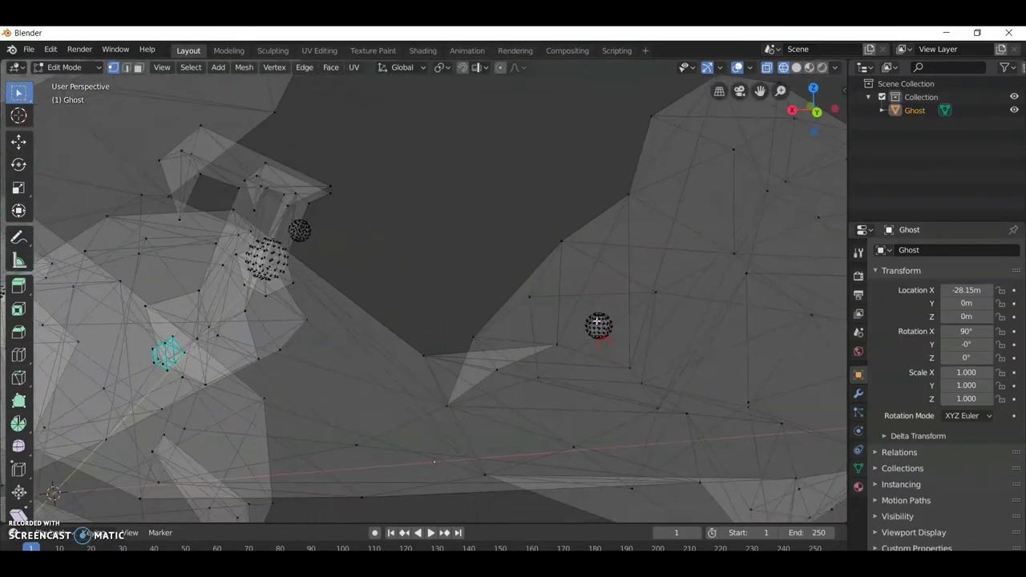
{"action": "right_click", "coordinate": [609, 335]}
{"action": "left_click", "coordinate": [582, 383]}
- Delete two more stray sphere clusters and select another one for removal
{"action": "mouse_move", "coordinate": [582, 383]}
{"action": "middle_mouse_down"}
{"action": "mouse_move", "coordinate": [516, 305]}
{"action": "mouse_move", "coordinate": [422, 257]}
{"action": "mouse_move", "coordinate": [505, 261]}
{"action": "mouse_move", "coordinate": [414, 240]}
{"action": "middle_mouse_up"}
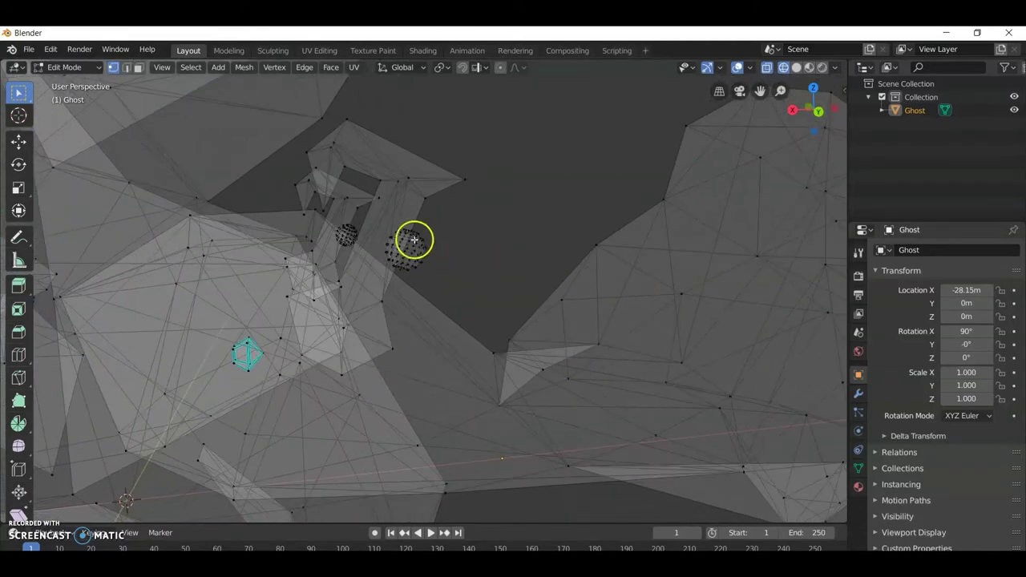
{"action": "right_click", "coordinate": [437, 281]}
{"action": "left_click", "coordinate": [393, 404]}
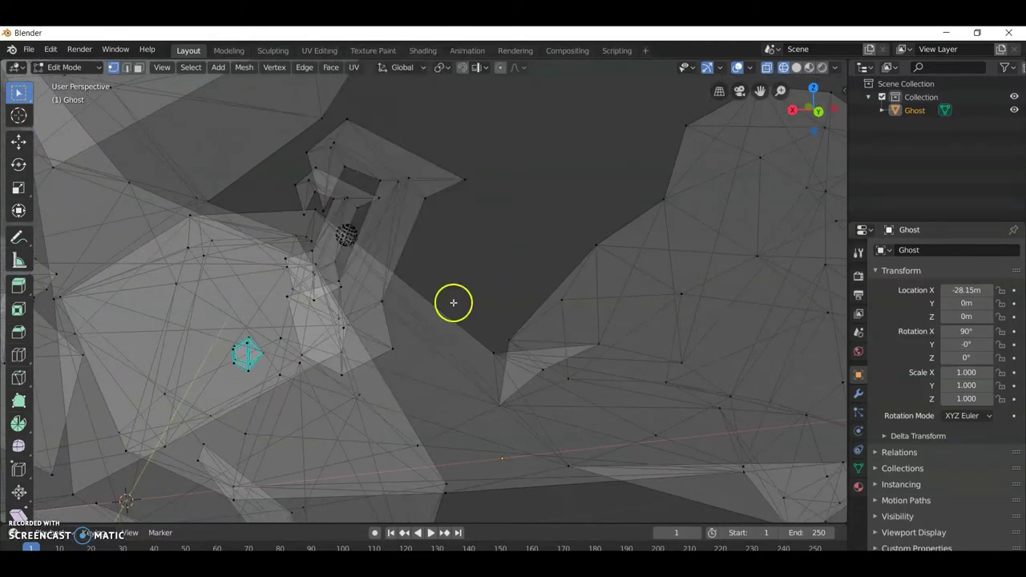
{"action": "middle_click_drag", "start_coordinate": [454, 300], "coordinate": [409, 264]}
{"action": "right_click", "coordinate": [421, 260]}
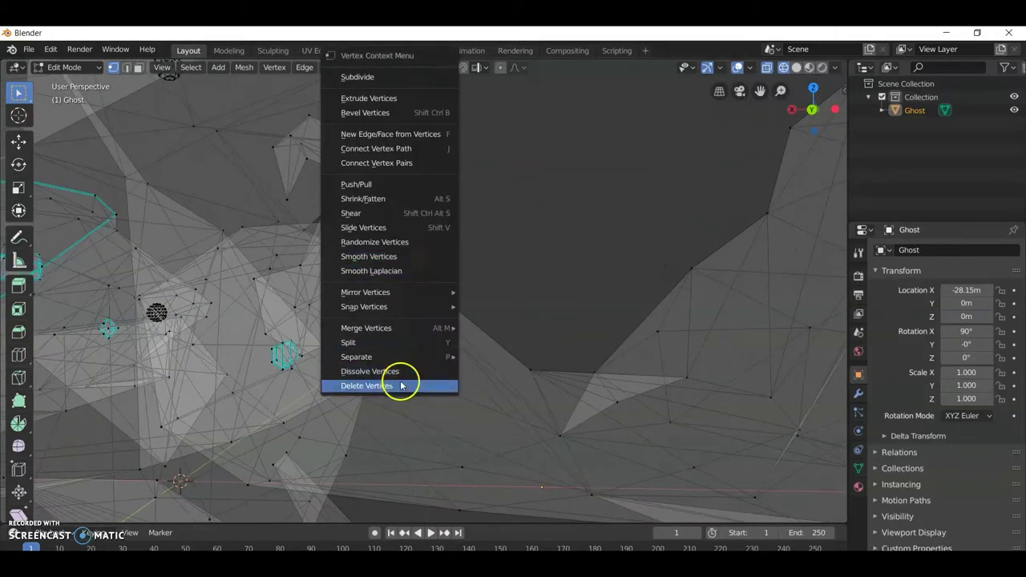
{"action": "left_click", "coordinate": [401, 385]}
{"action": "mouse_move", "coordinate": [465, 313]}
{"action": "middle_mouse_down"}
{"action": "mouse_move", "coordinate": [412, 235]}
{"action": "mouse_move", "coordinate": [306, 250]}
{"action": "mouse_move", "coordinate": [516, 259]}
{"action": "middle_mouse_up"}
{"action": "scroll", "coordinate": [407, 173], "scroll_direction": "up", "scroll_amount": 2}
{"action": "middle_click_drag", "start_coordinate": [408, 173], "coordinate": [377, 172]}
{"action": "right_click", "coordinate": [390, 197]}
- Delete the selected cluster and two more stray spheres' vertices
{"action": "left_click", "coordinate": [355, 386]}
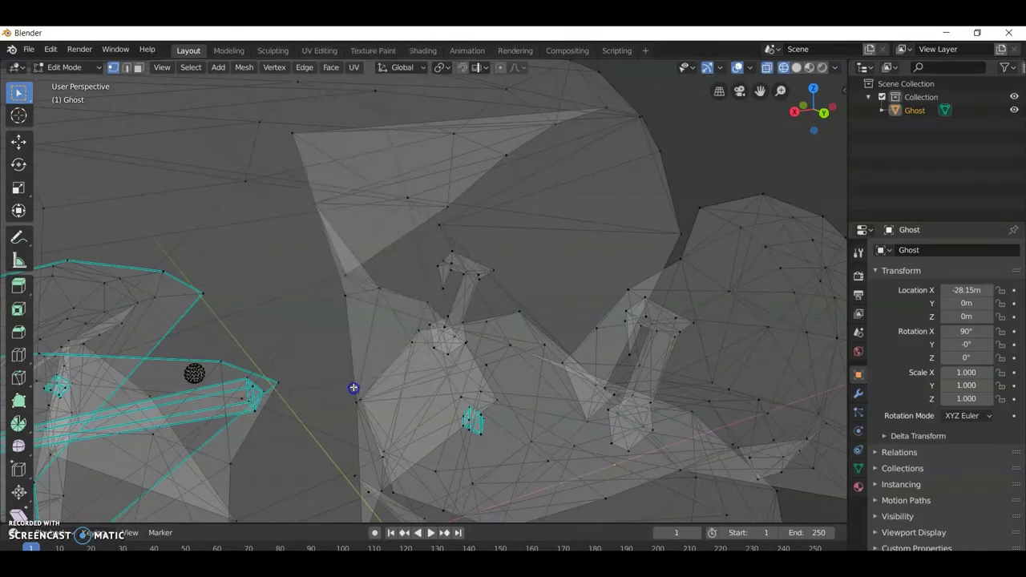
{"action": "middle_click_drag", "start_coordinate": [355, 390], "coordinate": [292, 360]}
{"action": "right_click", "coordinate": [230, 343]}
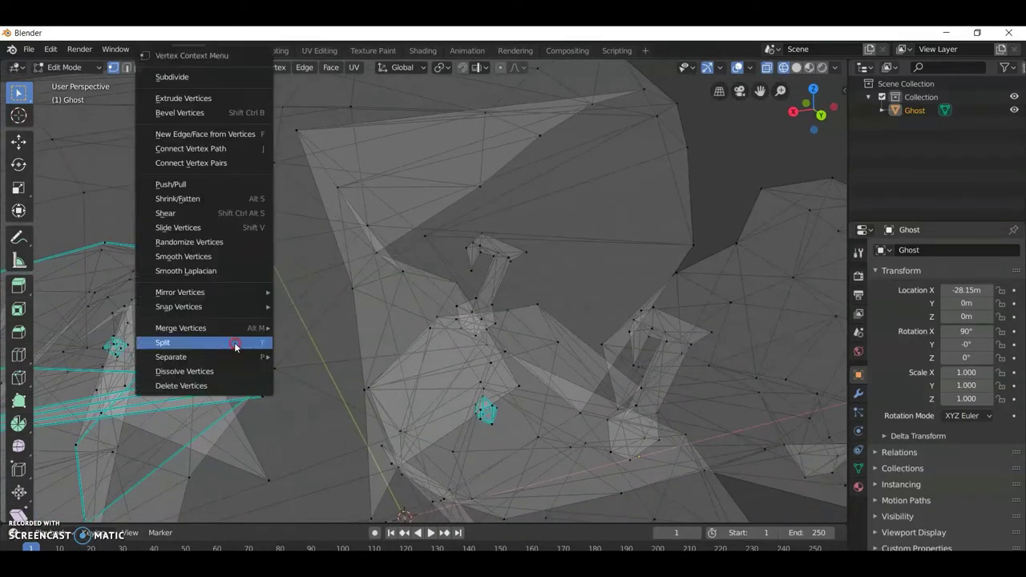
{"action": "left_click", "coordinate": [229, 387]}
{"action": "mouse_move", "coordinate": [280, 362]}
{"action": "middle_mouse_down"}
{"action": "mouse_move", "coordinate": [586, 339]}
{"action": "mouse_move", "coordinate": [495, 254]}
{"action": "middle_mouse_up"}
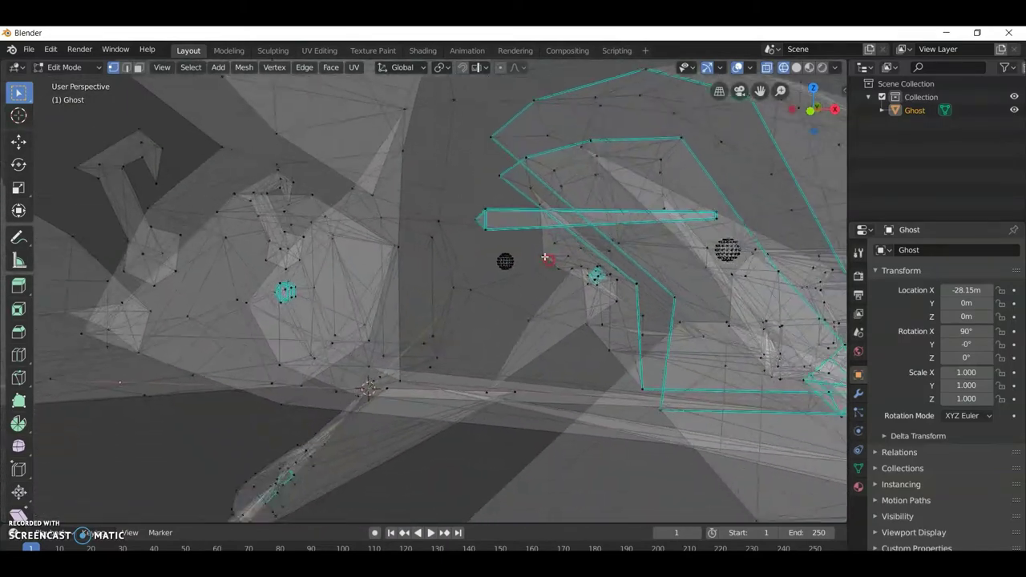
{"action": "right_click", "coordinate": [505, 262]}
{"action": "left_click", "coordinate": [442, 414]}
{"action": "right_click", "coordinate": [501, 252]}
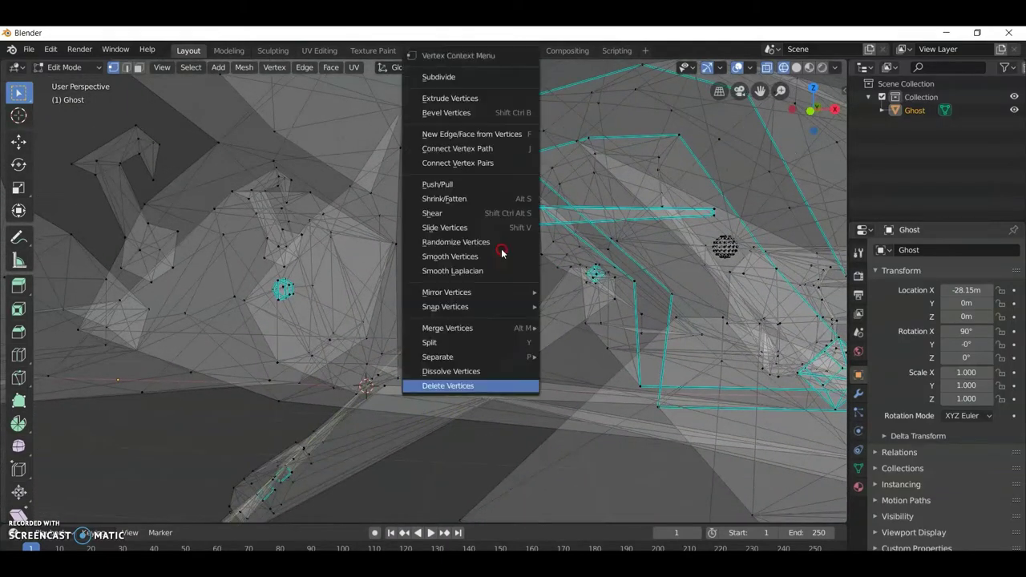
{"action": "left_click", "coordinate": [461, 387]}
- From a side-on view, delete the small spheres at the mesh's edge
{"action": "mouse_move", "coordinate": [461, 389]}
{"action": "middle_mouse_down"}
{"action": "mouse_move", "coordinate": [627, 324]}
{"action": "mouse_move", "coordinate": [513, 275]}
{"action": "middle_mouse_up"}
{"action": "scroll", "coordinate": [514, 275], "scroll_direction": "up", "scroll_amount": 5}
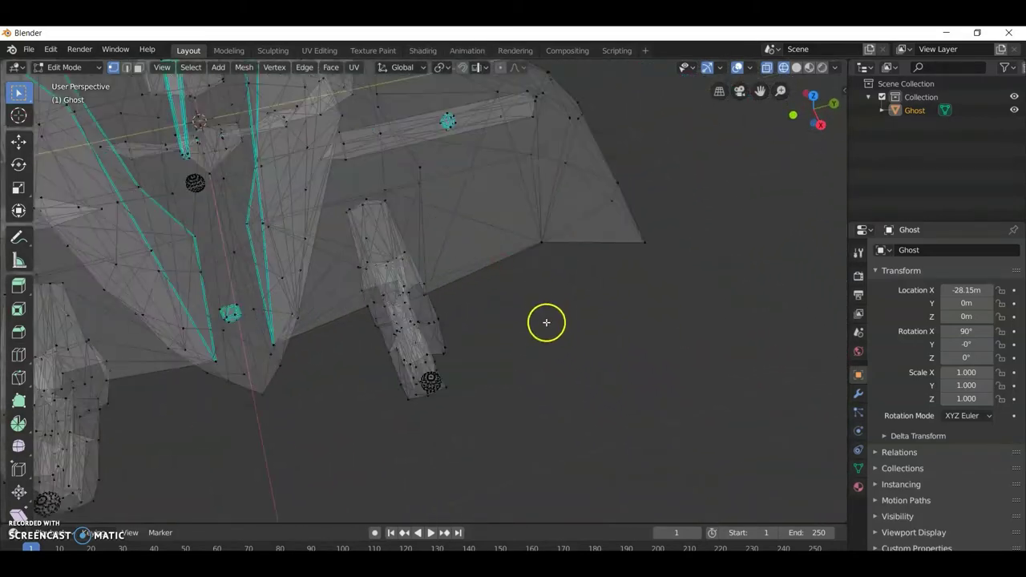
{"action": "mouse_move", "coordinate": [545, 321]}
{"action": "middle_mouse_down"}
{"action": "mouse_move", "coordinate": [602, 280]}
{"action": "mouse_move", "coordinate": [523, 230]}
{"action": "middle_mouse_up"}
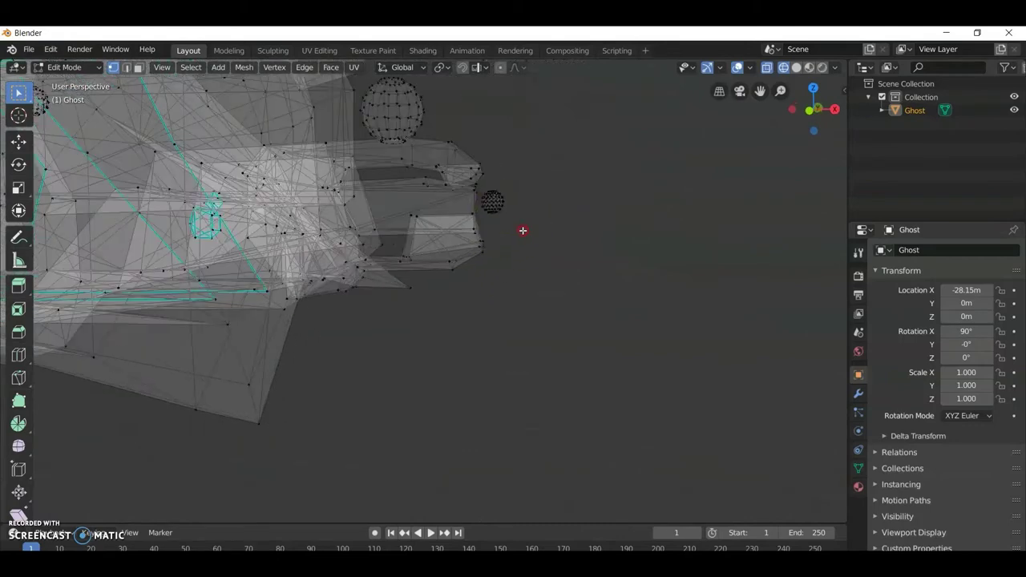
{"action": "left_click_drag", "start_coordinate": [524, 209], "coordinate": [522, 209]}
{"action": "right_click", "coordinate": [499, 207]}
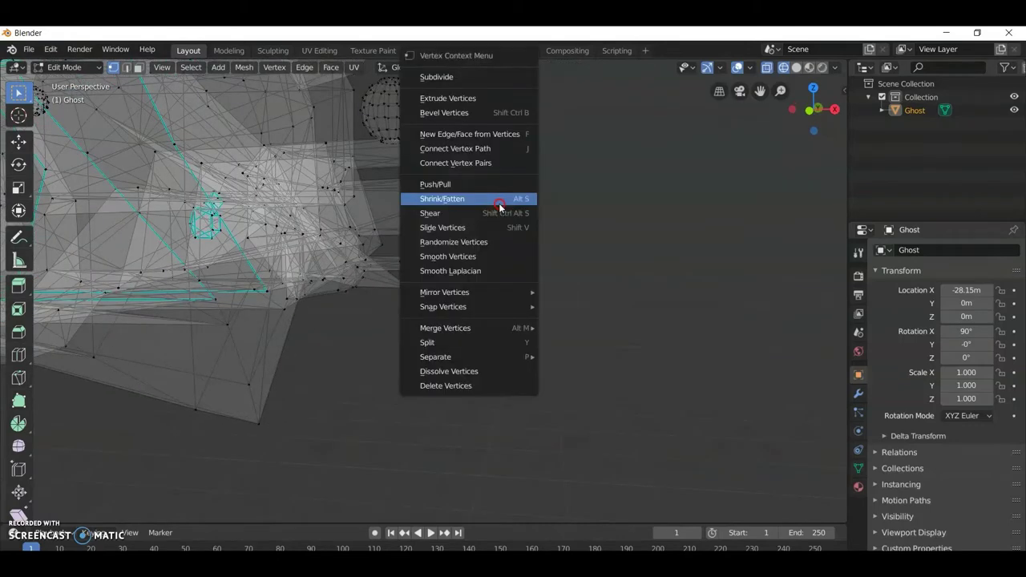
{"action": "left_click", "coordinate": [463, 388]}
{"action": "scroll", "coordinate": [592, 253], "scroll_direction": "up", "scroll_amount": 2}
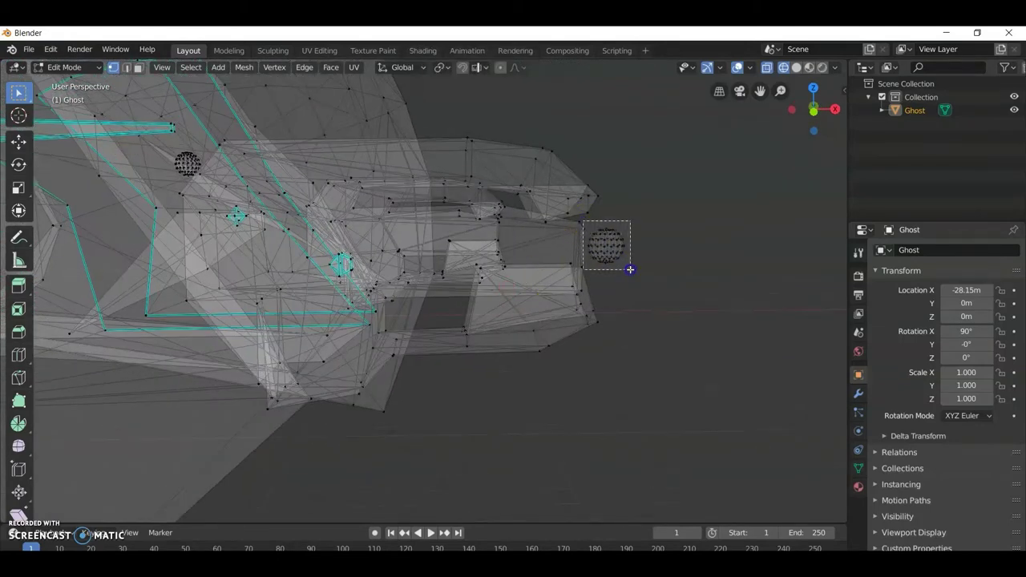
{"action": "right_click", "coordinate": [586, 233]}
{"action": "left_click", "coordinate": [522, 374]}
- Dissolve the selected loose vertices from the Ghost mesh
{"action": "scroll", "coordinate": [534, 378], "scroll_direction": "down", "scroll_amount": 3}
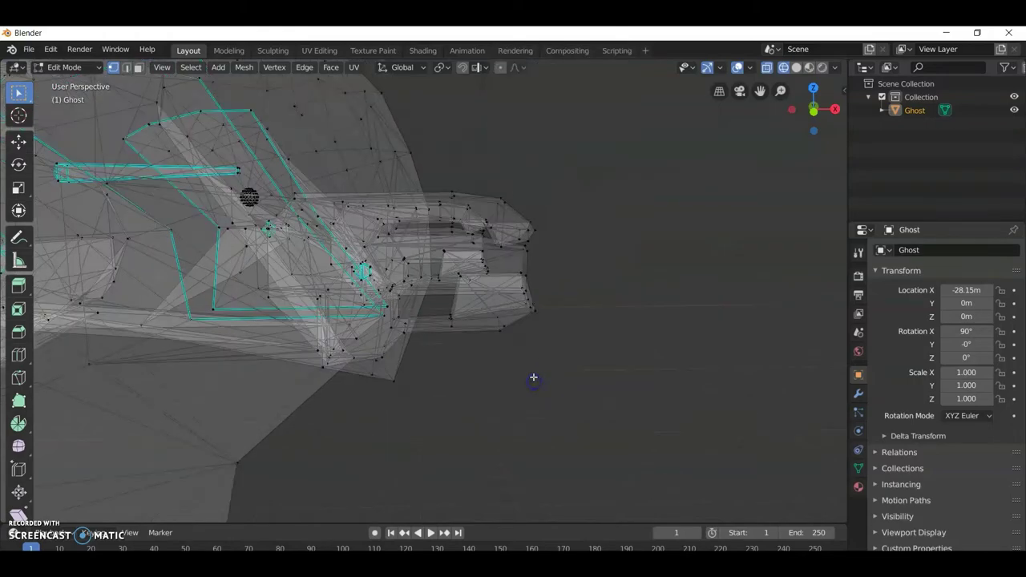
{"action": "middle_click_drag", "start_coordinate": [534, 378], "coordinate": [527, 212]}
{"action": "right_click", "coordinate": [434, 199]}
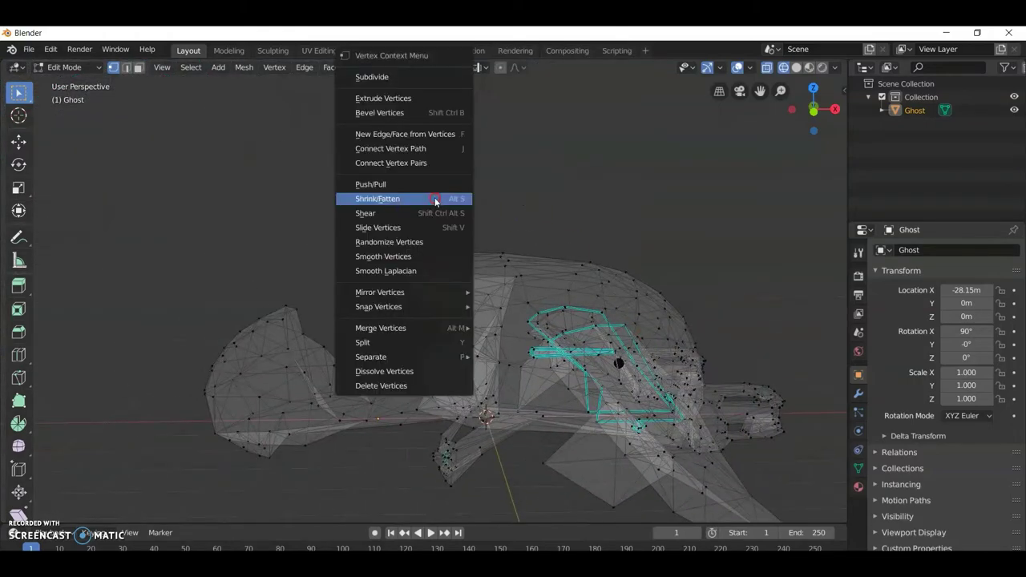
{"action": "left_click", "coordinate": [394, 376]}
{"action": "mouse_move", "coordinate": [395, 377]}
{"action": "middle_mouse_down"}
{"action": "mouse_move", "coordinate": [524, 310]}
{"action": "mouse_move", "coordinate": [476, 254]}
{"action": "mouse_move", "coordinate": [602, 360]}
{"action": "mouse_move", "coordinate": [678, 179]}
{"action": "mouse_move", "coordinate": [329, 274]}
{"action": "mouse_move", "coordinate": [344, 232]}
{"action": "mouse_move", "coordinate": [584, 156]}
{"action": "mouse_move", "coordinate": [447, 336]}
{"action": "mouse_move", "coordinate": [352, 362]}
{"action": "mouse_move", "coordinate": [506, 355]}
{"action": "mouse_move", "coordinate": [417, 302]}
{"action": "mouse_move", "coordinate": [221, 237]}
{"action": "middle_mouse_up"}
{"action": "scroll", "coordinate": [526, 311], "scroll_direction": "up", "scroll_amount": 5}
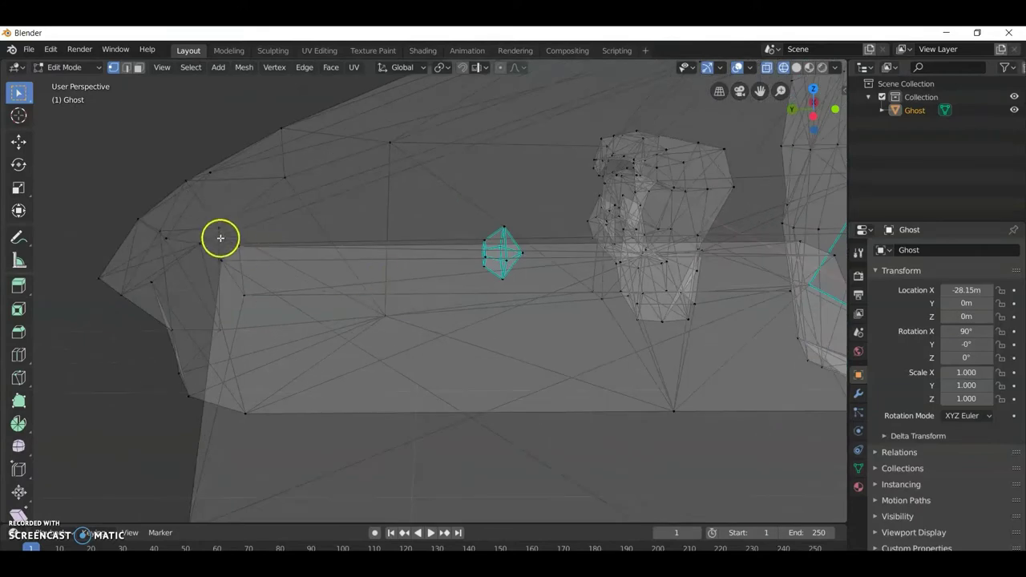
- Select the long bar and flat panel and separate them into Ghost.001
{"action": "mouse_move", "coordinate": [465, 291]}
{"action": "middle_mouse_down"}
{"action": "mouse_move", "coordinate": [406, 299]}
{"action": "mouse_move", "coordinate": [640, 241]}
{"action": "middle_mouse_up"}
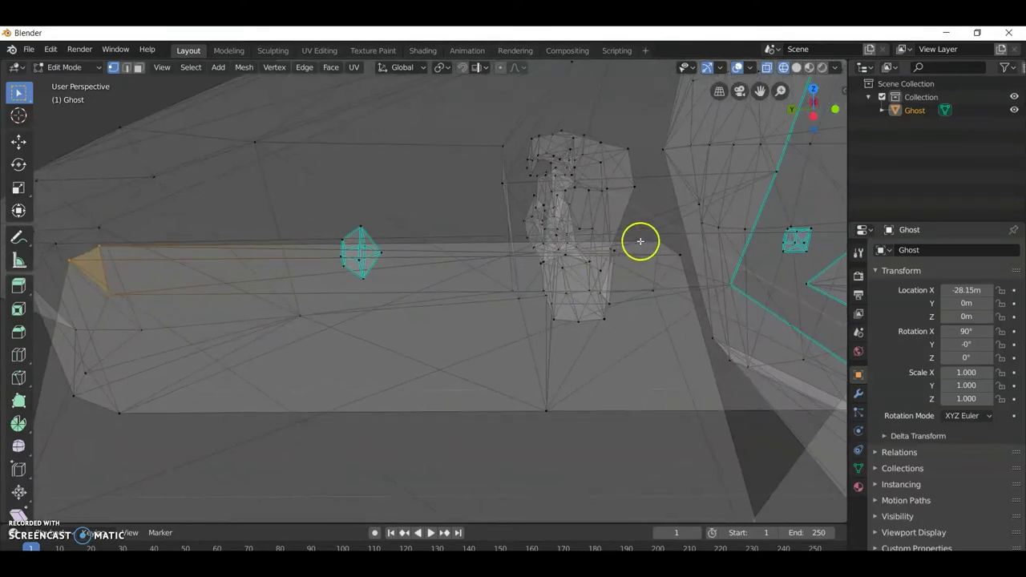
{"action": "left_click_drag", "start_coordinate": [685, 303], "coordinate": [686, 303], "text": "shift"}
{"action": "middle_click_drag", "start_coordinate": [522, 364], "coordinate": [563, 246]}
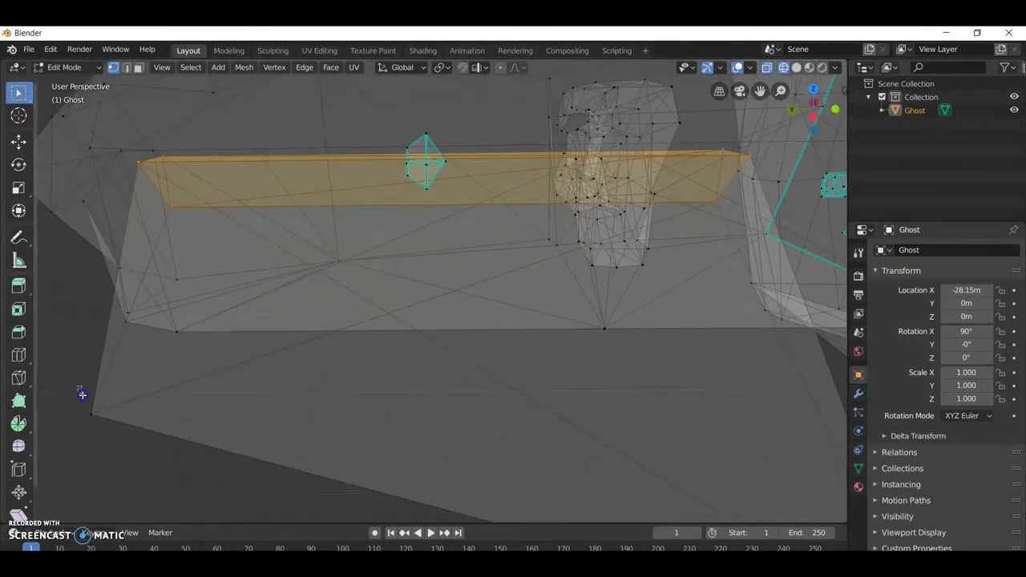
{"action": "mouse_move", "coordinate": [81, 395]}
{"action": "middle_mouse_down"}
{"action": "mouse_move", "coordinate": [245, 408]}
{"action": "mouse_move", "coordinate": [502, 375]}
{"action": "middle_mouse_up"}
{"action": "left_click_drag", "start_coordinate": [666, 406], "coordinate": [655, 408], "text": "shift"}
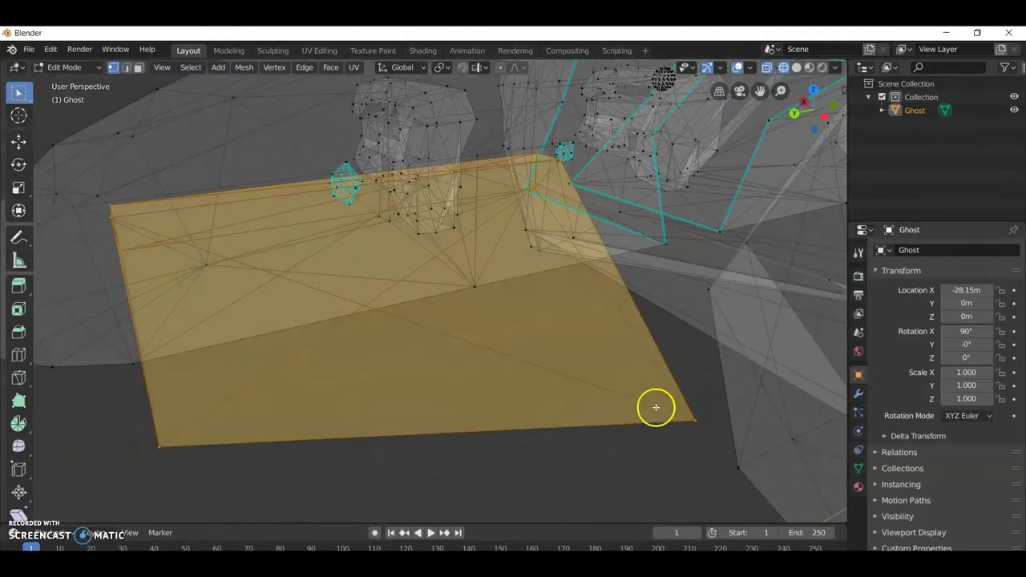
{"action": "mouse_move", "coordinate": [655, 408]}
{"action": "middle_mouse_down"}
{"action": "mouse_move", "coordinate": [481, 334]}
{"action": "mouse_move", "coordinate": [472, 300]}
{"action": "middle_mouse_up"}
{"action": "right_click", "coordinate": [449, 320]}
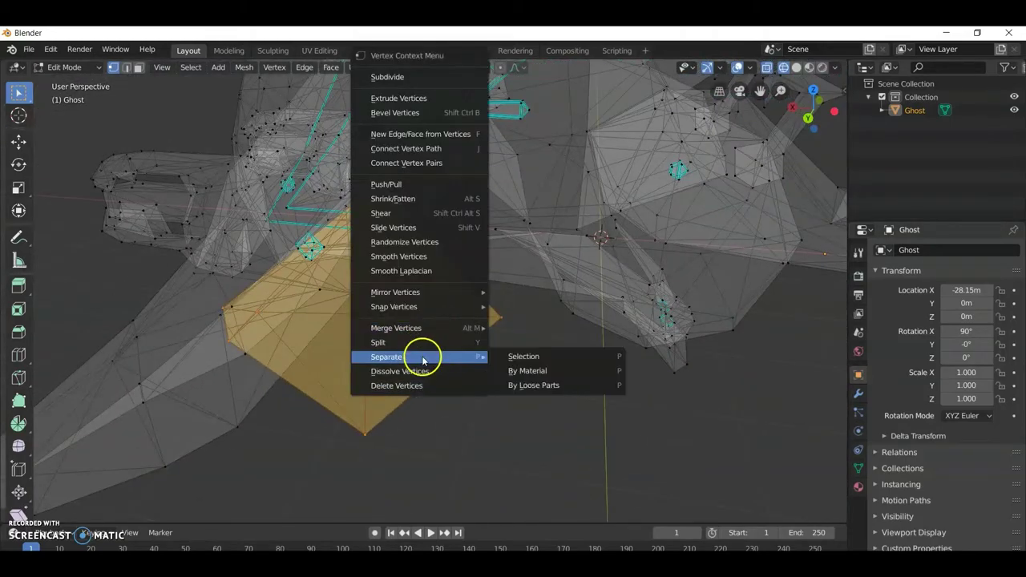
{"action": "left_click", "coordinate": [500, 355]}
{"action": "mouse_move", "coordinate": [501, 355]}
{"action": "middle_mouse_down"}
{"action": "mouse_move", "coordinate": [517, 281]}
{"action": "mouse_move", "coordinate": [362, 265]}
{"action": "mouse_move", "coordinate": [327, 171]}
{"action": "middle_mouse_up"}
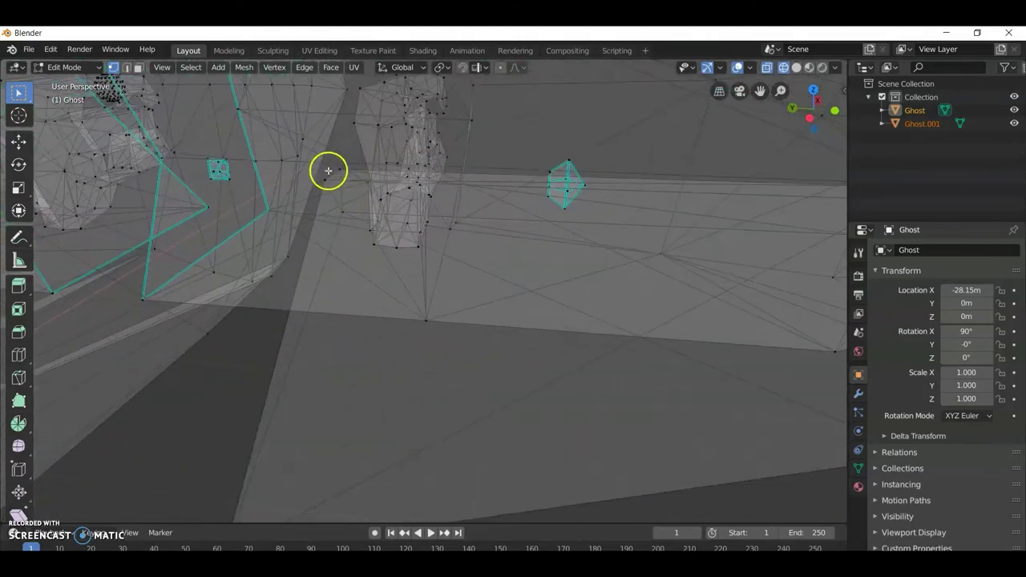
- Select the large flat face and separate it into Ghost.002
{"action": "left_click_drag", "start_coordinate": [321, 161], "coordinate": [351, 211]}
{"action": "middle_click_drag", "start_coordinate": [351, 212], "coordinate": [448, 249]}
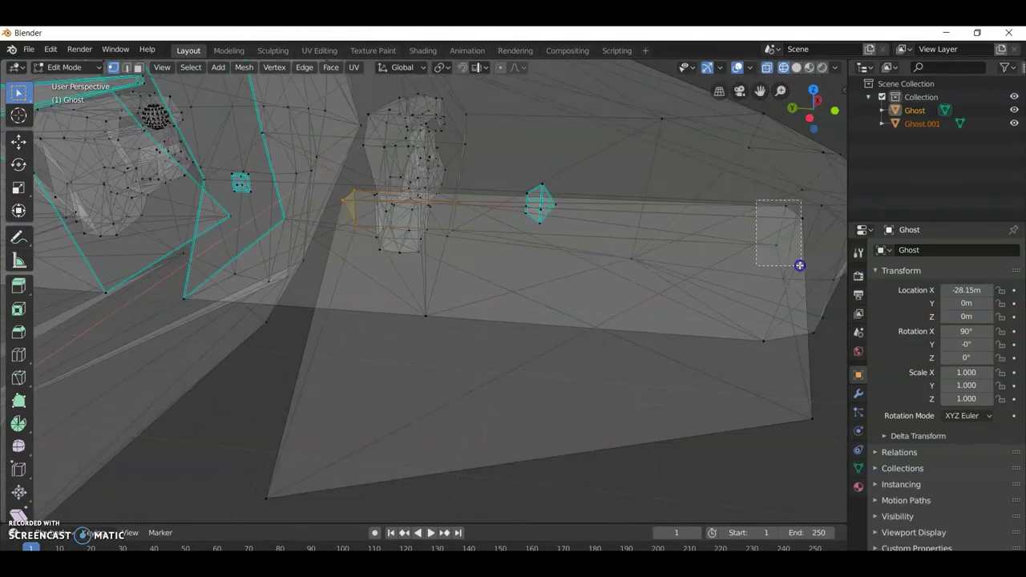
{"action": "left_click", "coordinate": [771, 395], "text": "shift"}
{"action": "left_click", "coordinate": [268, 423], "text": "shift"}
{"action": "right_click", "coordinate": [333, 398]}
{"action": "mouse_move", "coordinate": [333, 399]}
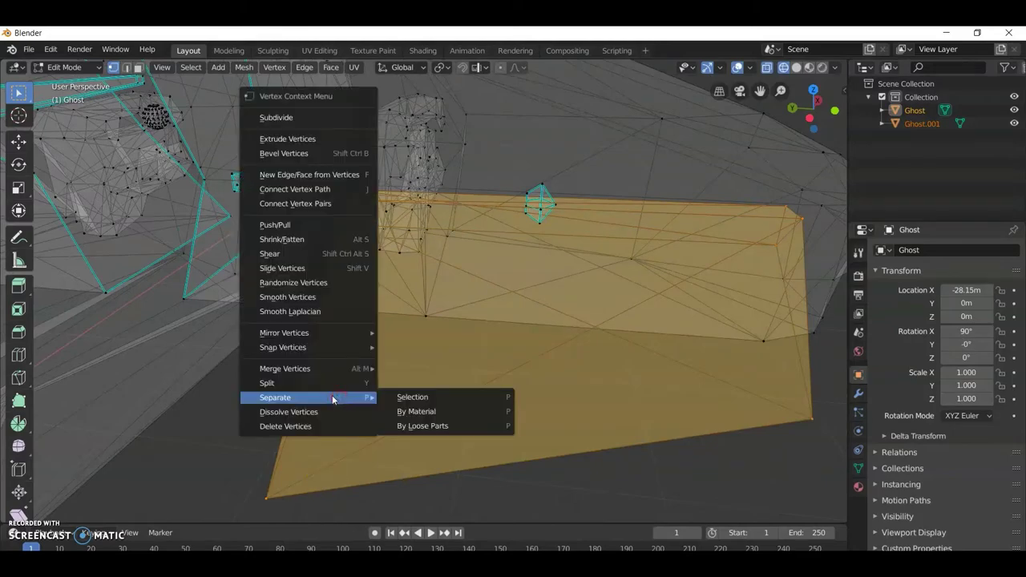
{"action": "left_click", "coordinate": [425, 400]}
{"action": "mouse_move", "coordinate": [462, 355]}
{"action": "middle_mouse_down"}
{"action": "mouse_move", "coordinate": [497, 297]}
{"action": "mouse_move", "coordinate": [548, 309]}
{"action": "mouse_move", "coordinate": [528, 455]}
{"action": "mouse_move", "coordinate": [543, 342]}
{"action": "mouse_move", "coordinate": [277, 225]}
{"action": "mouse_move", "coordinate": [364, 319]}
{"action": "middle_mouse_up"}
- Switch to solid shading and select the geometry at the top of one arm
{"action": "key", "text": "z"}
{"action": "left_click", "coordinate": [445, 324]}
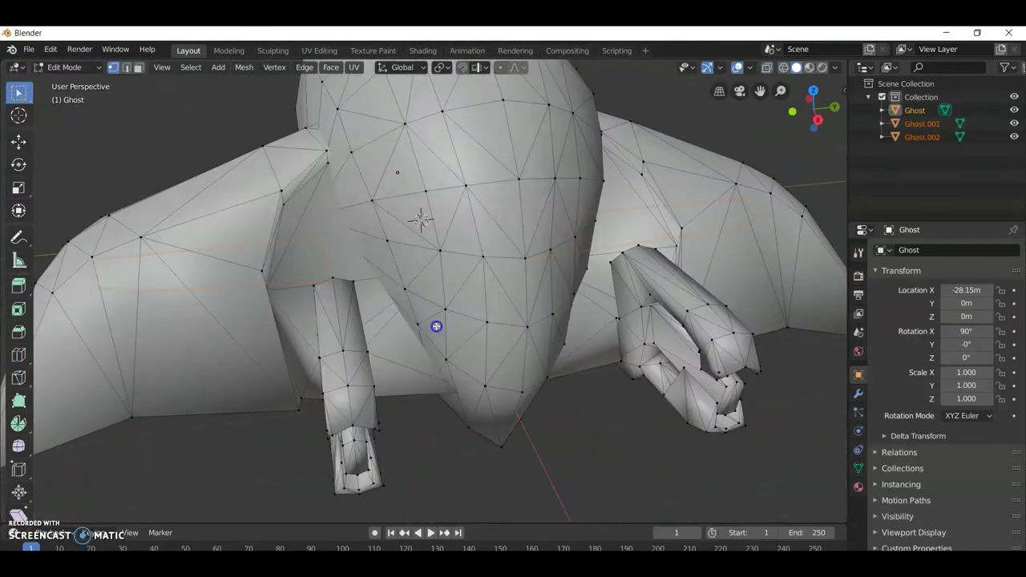
{"action": "mouse_move", "coordinate": [435, 326]}
{"action": "middle_mouse_down"}
{"action": "mouse_move", "coordinate": [385, 291]}
{"action": "mouse_move", "coordinate": [451, 321]}
{"action": "mouse_move", "coordinate": [407, 307]}
{"action": "mouse_move", "coordinate": [433, 314]}
{"action": "mouse_move", "coordinate": [454, 284]}
{"action": "mouse_move", "coordinate": [378, 326]}
{"action": "middle_mouse_up"}
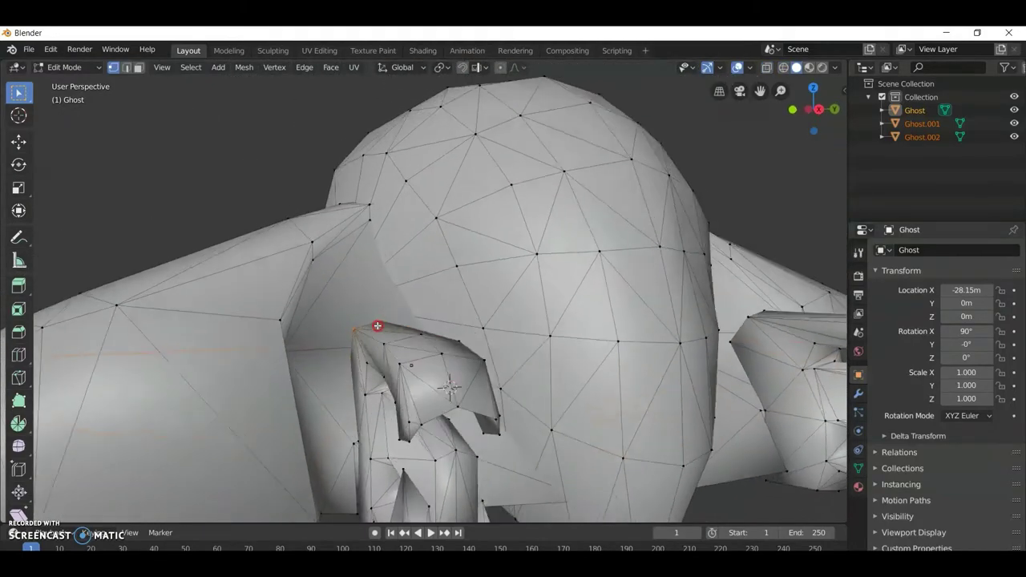
{"action": "left_click_drag", "start_coordinate": [339, 334], "coordinate": [398, 393]}
{"action": "middle_click_drag", "start_coordinate": [419, 428], "coordinate": [350, 328]}
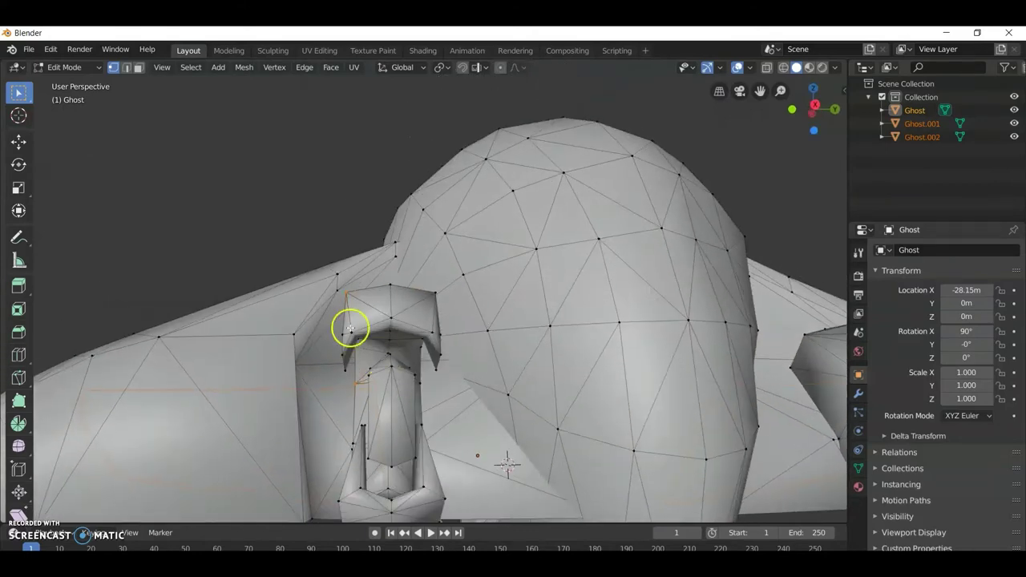
{"action": "middle_click_drag", "start_coordinate": [377, 372], "coordinate": [366, 365]}
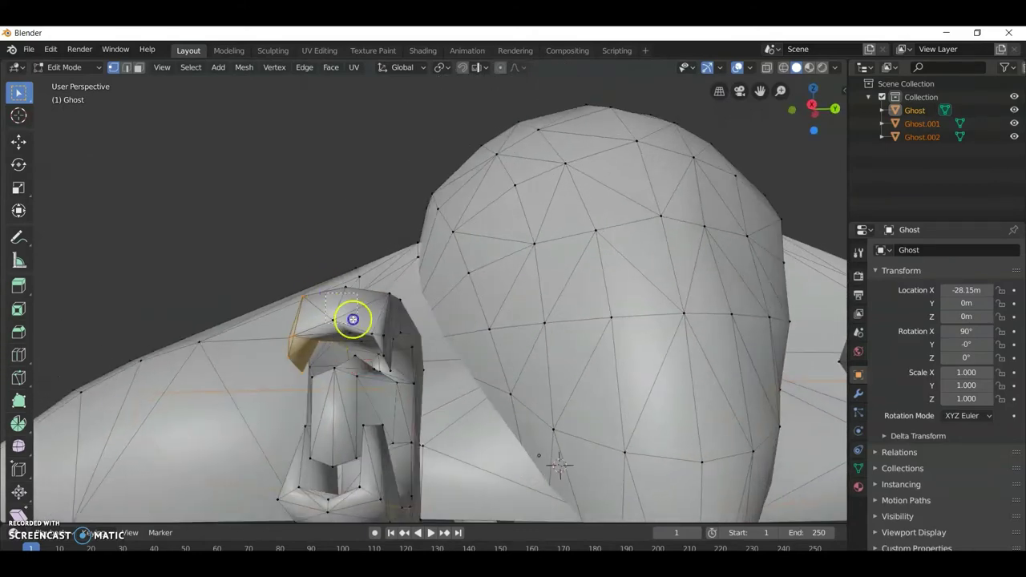
- Extend the selection down the arm to include the lower arm and hand
{"action": "mouse_move", "coordinate": [353, 297]}
{"action": "middle_mouse_down"}
{"action": "mouse_move", "coordinate": [367, 280]}
{"action": "mouse_move", "coordinate": [404, 348]}
{"action": "middle_mouse_up"}
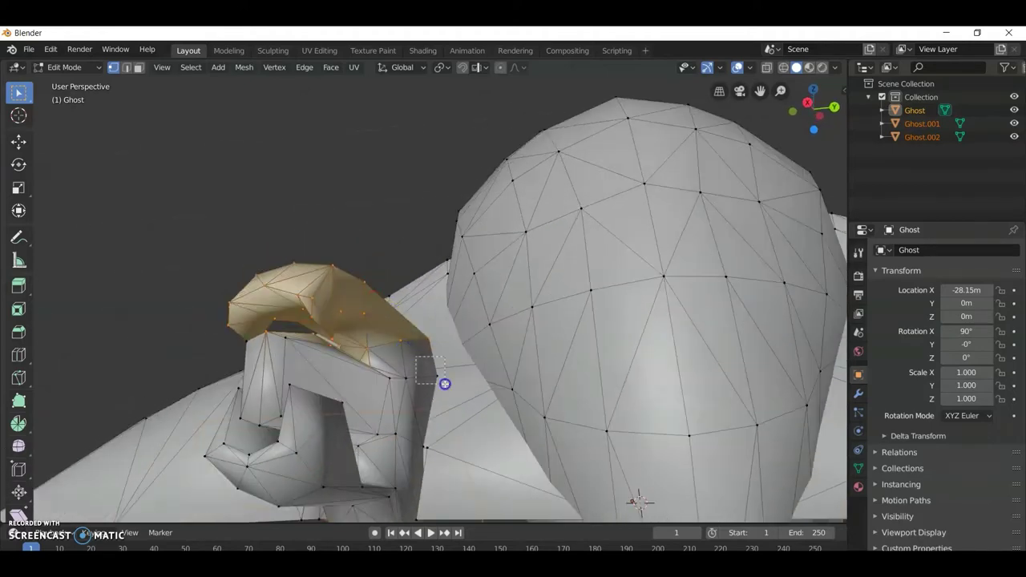
{"action": "middle_click_drag", "start_coordinate": [414, 396], "coordinate": [365, 382]}
{"action": "mouse_move", "coordinate": [358, 422]}
{"action": "middle_mouse_down"}
{"action": "mouse_move", "coordinate": [382, 419]}
{"action": "mouse_move", "coordinate": [382, 370]}
{"action": "middle_mouse_up"}
{"action": "mouse_move", "coordinate": [429, 401]}
{"action": "middle_mouse_down"}
{"action": "mouse_move", "coordinate": [421, 385]}
{"action": "mouse_move", "coordinate": [424, 408]}
{"action": "mouse_move", "coordinate": [403, 414]}
{"action": "mouse_move", "coordinate": [455, 447]}
{"action": "mouse_move", "coordinate": [419, 435]}
{"action": "mouse_move", "coordinate": [372, 328]}
{"action": "middle_mouse_up"}
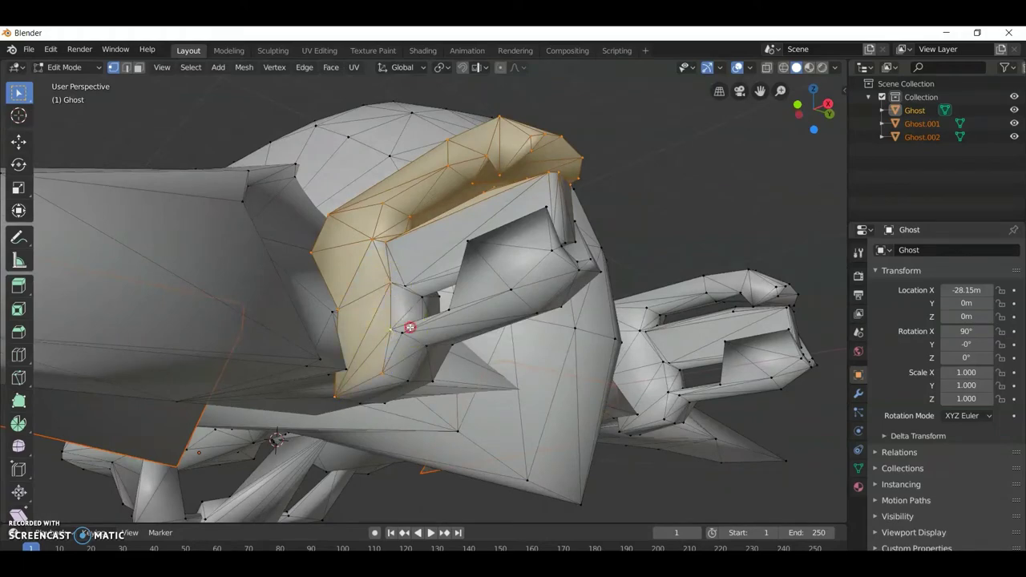
{"action": "mouse_move", "coordinate": [410, 327]}
{"action": "middle_mouse_down"}
{"action": "mouse_move", "coordinate": [390, 336]}
{"action": "mouse_move", "coordinate": [373, 288]}
{"action": "middle_mouse_up"}
{"action": "mouse_move", "coordinate": [424, 360]}
{"action": "middle_mouse_down"}
{"action": "mouse_move", "coordinate": [374, 356]}
{"action": "mouse_move", "coordinate": [359, 301]}
{"action": "middle_mouse_up"}
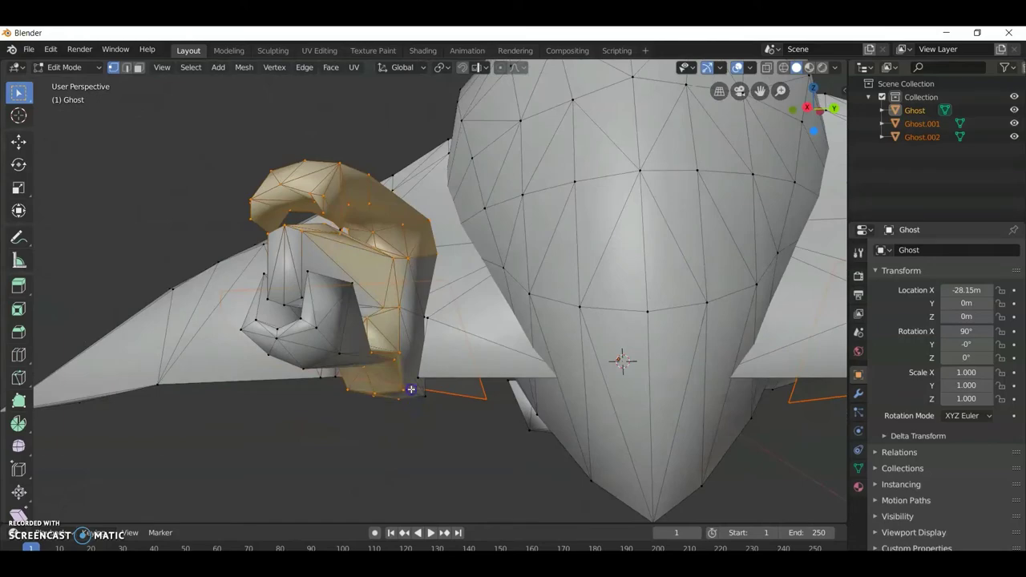
{"action": "mouse_move", "coordinate": [410, 389]}
{"action": "middle_mouse_down"}
{"action": "mouse_move", "coordinate": [424, 394]}
{"action": "mouse_move", "coordinate": [556, 312]}
{"action": "mouse_move", "coordinate": [498, 289]}
{"action": "mouse_move", "coordinate": [526, 314]}
{"action": "mouse_move", "coordinate": [463, 350]}
{"action": "mouse_move", "coordinate": [481, 301]}
{"action": "mouse_move", "coordinate": [521, 292]}
{"action": "middle_mouse_up"}
{"action": "mouse_move", "coordinate": [654, 414]}
{"action": "middle_mouse_down"}
{"action": "mouse_move", "coordinate": [607, 403]}
{"action": "mouse_move", "coordinate": [329, 405]}
{"action": "middle_mouse_up"}
{"action": "left_click_drag", "start_coordinate": [296, 393], "coordinate": [438, 513], "text": "shift"}
{"action": "mouse_move", "coordinate": [438, 513]}
{"action": "middle_mouse_down"}
{"action": "mouse_move", "coordinate": [383, 447]}
{"action": "mouse_move", "coordinate": [310, 312]}
{"action": "middle_mouse_up"}
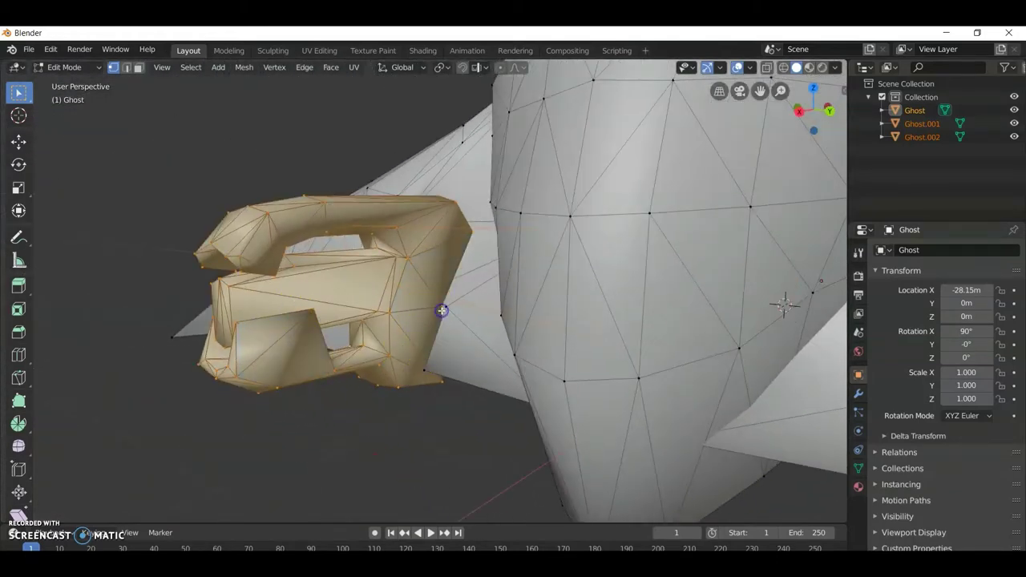
{"action": "mouse_move", "coordinate": [442, 310]}
{"action": "middle_mouse_down"}
{"action": "mouse_move", "coordinate": [550, 318]}
{"action": "mouse_move", "coordinate": [457, 225]}
{"action": "mouse_move", "coordinate": [455, 367]}
{"action": "mouse_move", "coordinate": [413, 346]}
{"action": "middle_mouse_up"}
- Toggle to wireframe and back to solid shading, bringing the other arm into view
{"action": "left_click", "coordinate": [289, 364]}
{"action": "mouse_move", "coordinate": [289, 364]}
{"action": "middle_mouse_down"}
{"action": "mouse_move", "coordinate": [481, 273]}
{"action": "mouse_move", "coordinate": [419, 276]}
{"action": "mouse_move", "coordinate": [457, 286]}
{"action": "mouse_move", "coordinate": [387, 275]}
{"action": "middle_mouse_up"}
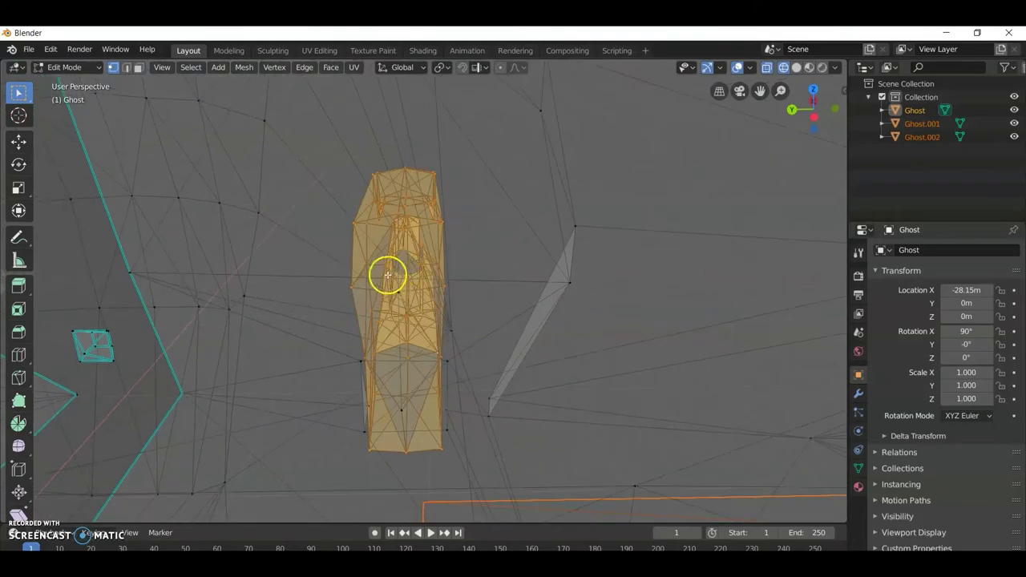
{"action": "mouse_move", "coordinate": [403, 441]}
{"action": "middle_mouse_down"}
{"action": "mouse_move", "coordinate": [456, 385]}
{"action": "mouse_move", "coordinate": [443, 324]}
{"action": "mouse_move", "coordinate": [545, 348]}
{"action": "mouse_move", "coordinate": [522, 335]}
{"action": "mouse_move", "coordinate": [406, 342]}
{"action": "mouse_move", "coordinate": [441, 330]}
{"action": "mouse_move", "coordinate": [345, 285]}
{"action": "middle_mouse_up"}
{"action": "key", "text": "z"}
{"action": "left_click", "coordinate": [511, 341]}
{"action": "middle_click_drag", "start_coordinate": [413, 383], "coordinate": [392, 367]}
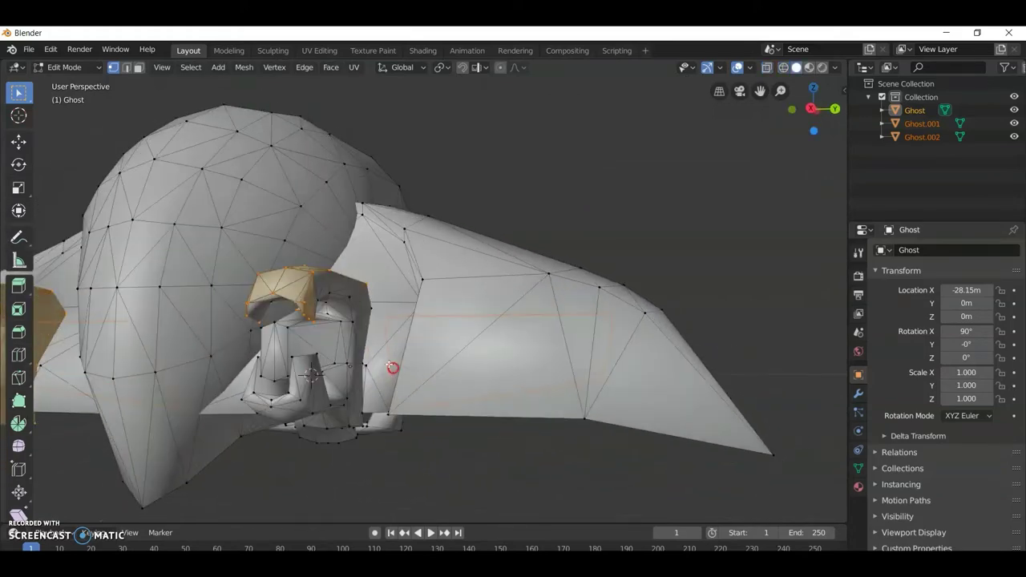
{"action": "mouse_move", "coordinate": [384, 326]}
{"action": "middle_mouse_down"}
{"action": "mouse_move", "coordinate": [423, 316]}
{"action": "mouse_move", "coordinate": [407, 271]}
{"action": "middle_mouse_up"}
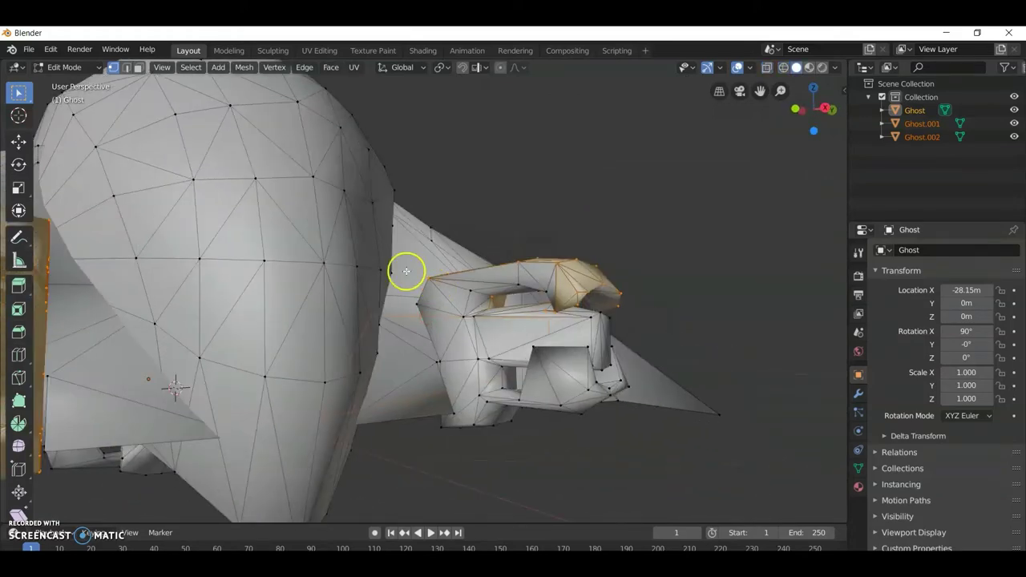
{"action": "mouse_move", "coordinate": [552, 329]}
{"action": "middle_mouse_down"}
{"action": "mouse_move", "coordinate": [257, 202]}
{"action": "mouse_move", "coordinate": [374, 241]}
{"action": "middle_mouse_up"}
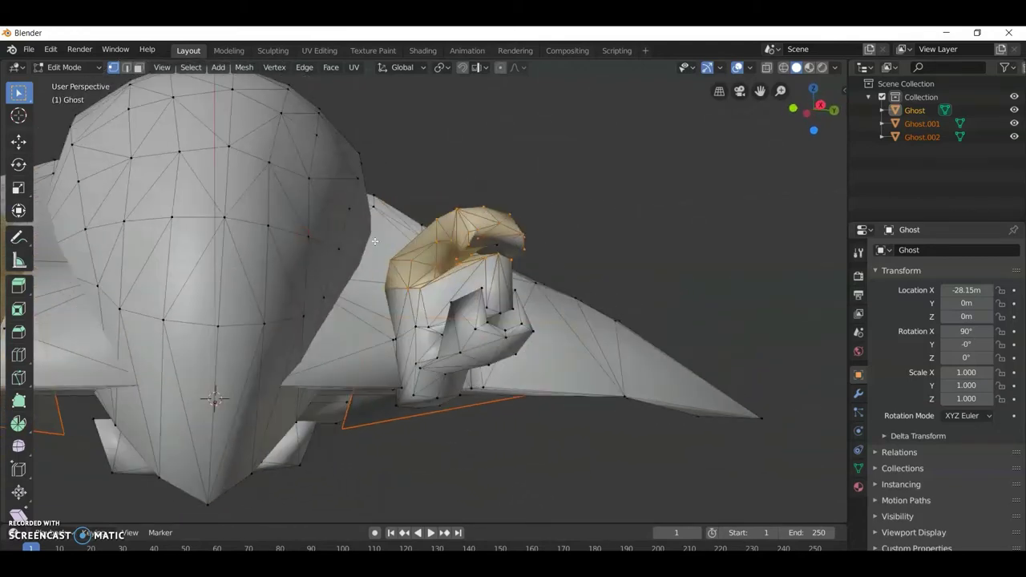
{"action": "mouse_move", "coordinate": [512, 259]}
{"action": "middle_mouse_down"}
{"action": "mouse_move", "coordinate": [492, 240]}
{"action": "mouse_move", "coordinate": [472, 247]}
{"action": "middle_mouse_up"}
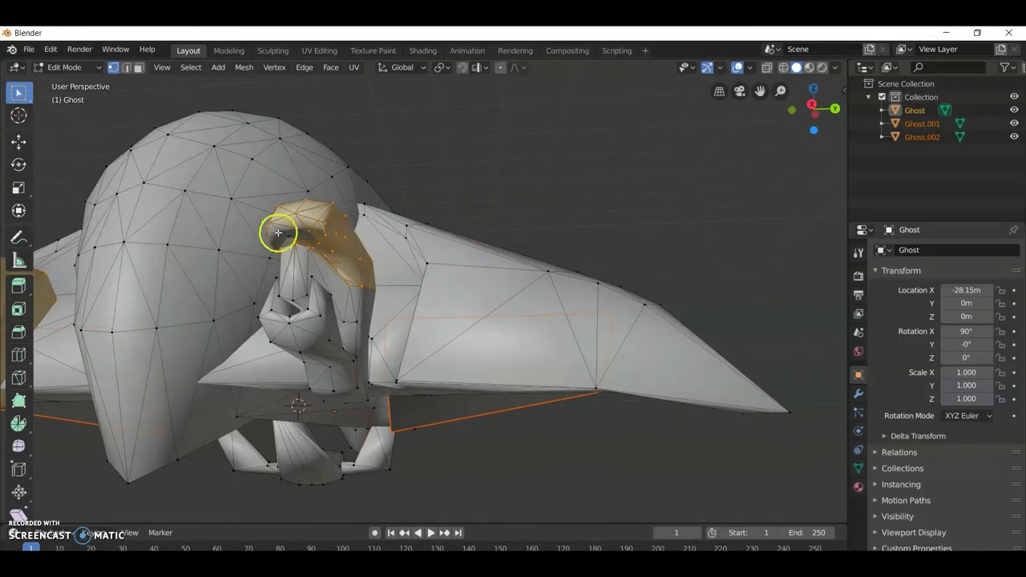
- Add the other hand and its lower vertices to the selection
{"action": "scroll", "coordinate": [317, 250], "scroll_direction": "up", "scroll_amount": 3}
{"action": "scroll", "coordinate": [412, 241], "scroll_direction": "up", "scroll_amount": 3}
{"action": "scroll", "coordinate": [401, 256], "scroll_direction": "up", "scroll_amount": 2}
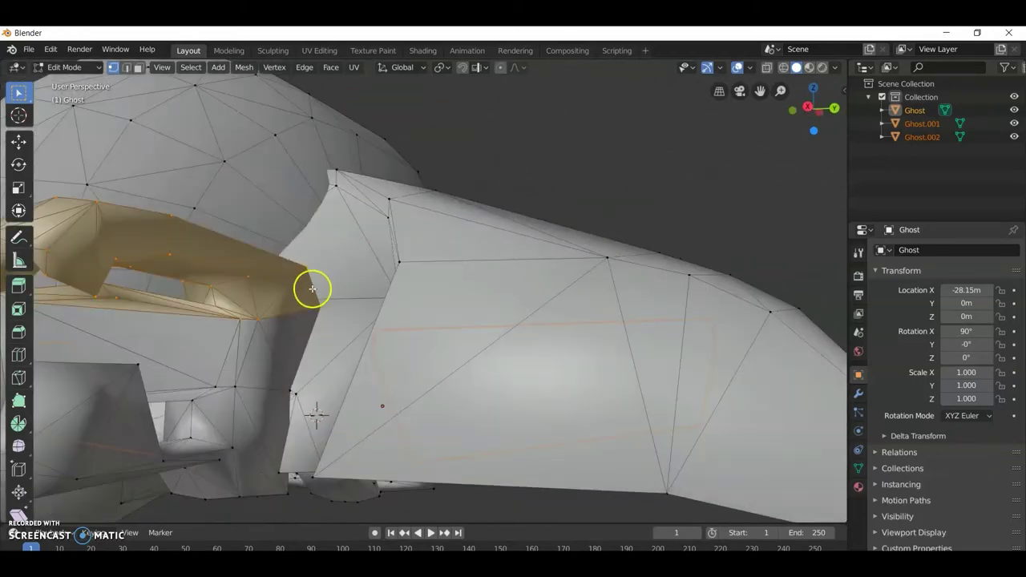
{"action": "mouse_move", "coordinate": [291, 428]}
{"action": "middle_mouse_down"}
{"action": "mouse_move", "coordinate": [268, 378]}
{"action": "mouse_move", "coordinate": [489, 354]}
{"action": "middle_mouse_up"}
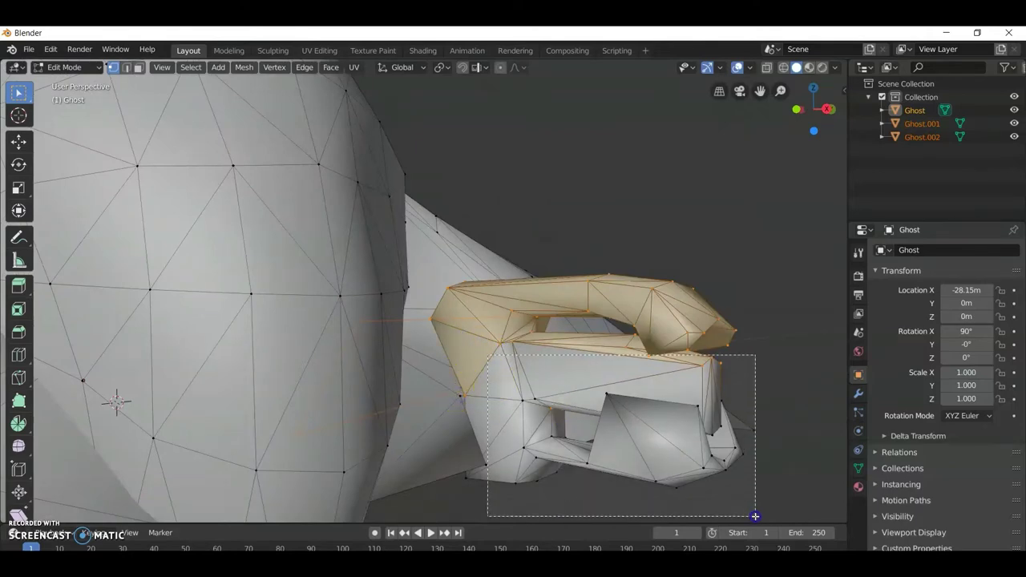
{"action": "left_click_drag", "start_coordinate": [755, 517], "coordinate": [755, 516], "text": "shift"}
{"action": "mouse_move", "coordinate": [663, 433]}
{"action": "middle_mouse_down"}
{"action": "mouse_move", "coordinate": [776, 432]}
{"action": "mouse_move", "coordinate": [678, 407]}
{"action": "mouse_move", "coordinate": [469, 435]}
{"action": "mouse_move", "coordinate": [381, 369]}
{"action": "middle_mouse_up"}
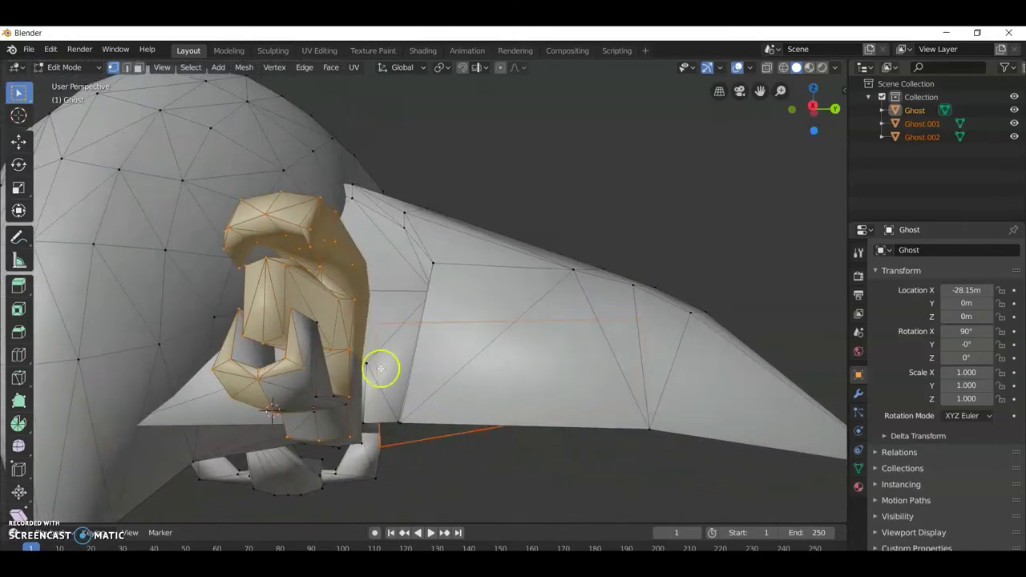
{"action": "left_click_drag", "start_coordinate": [320, 343], "coordinate": [320, 343], "text": "shift"}
{"action": "middle_click_drag", "start_coordinate": [321, 343], "coordinate": [299, 403]}
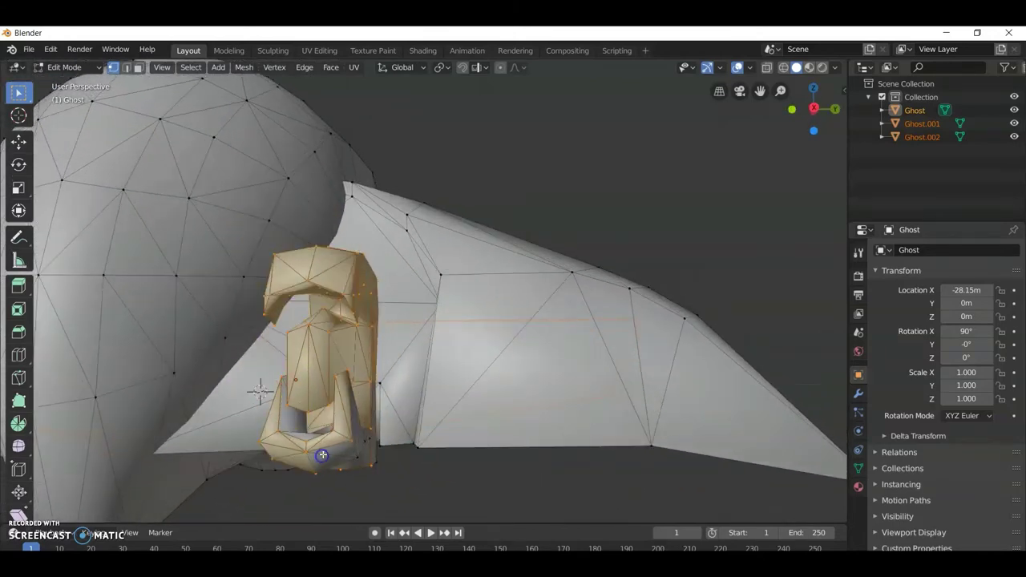
{"action": "mouse_move", "coordinate": [322, 456]}
{"action": "middle_mouse_down"}
{"action": "mouse_move", "coordinate": [306, 471]}
{"action": "mouse_move", "coordinate": [403, 464]}
{"action": "mouse_move", "coordinate": [349, 449]}
{"action": "middle_mouse_up"}
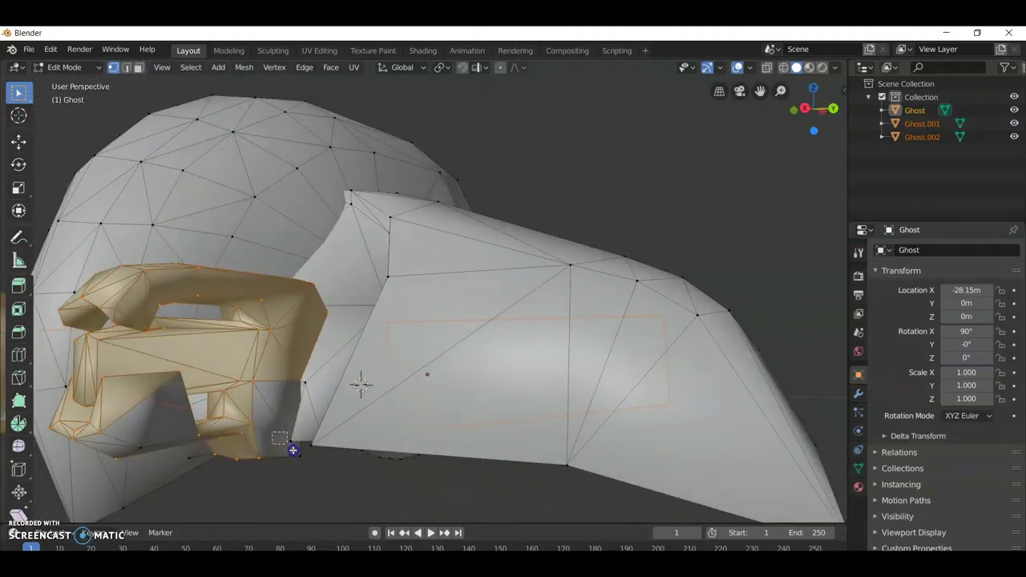
{"action": "middle_click_drag", "start_coordinate": [301, 465], "coordinate": [311, 312]}
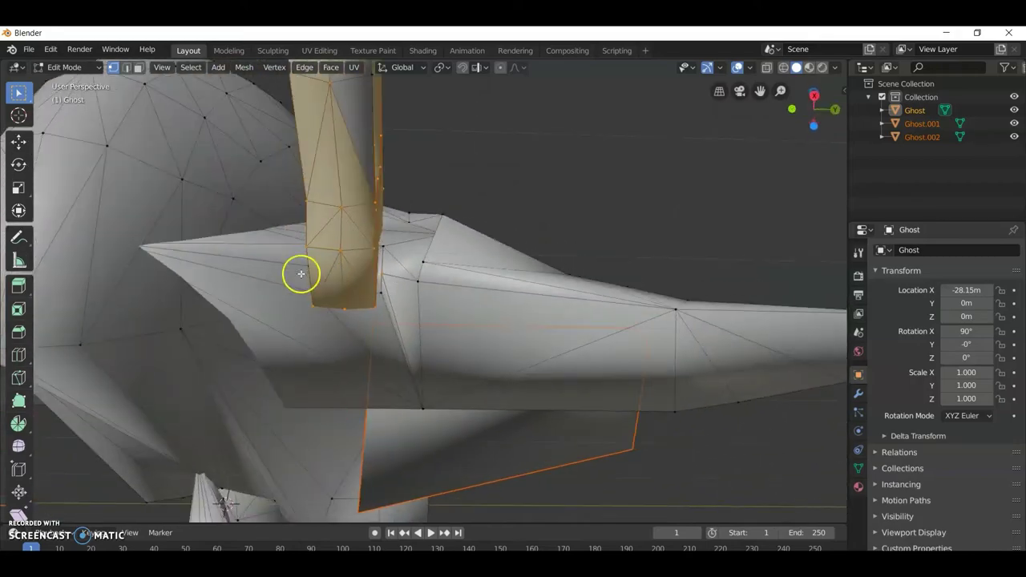
{"action": "mouse_move", "coordinate": [300, 274]}
{"action": "middle_mouse_down"}
{"action": "mouse_move", "coordinate": [403, 328]}
{"action": "mouse_move", "coordinate": [349, 291]}
{"action": "middle_mouse_up"}
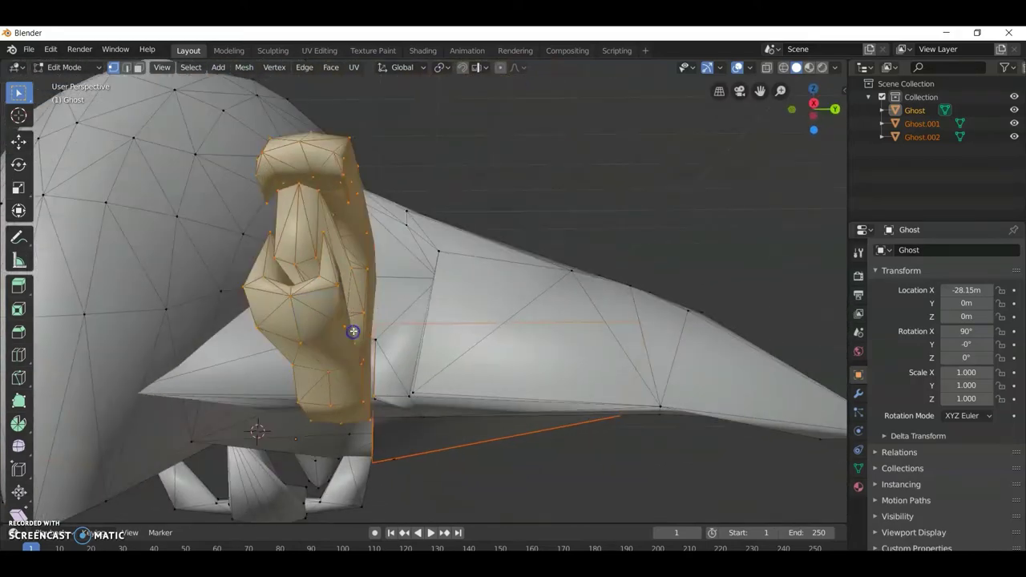
{"action": "mouse_move", "coordinate": [353, 331]}
{"action": "middle_mouse_down"}
{"action": "mouse_move", "coordinate": [270, 415]}
{"action": "mouse_move", "coordinate": [372, 353]}
{"action": "mouse_move", "coordinate": [332, 422]}
{"action": "mouse_move", "coordinate": [206, 412]}
{"action": "mouse_move", "coordinate": [318, 264]}
{"action": "mouse_move", "coordinate": [360, 414]}
{"action": "middle_mouse_up"}
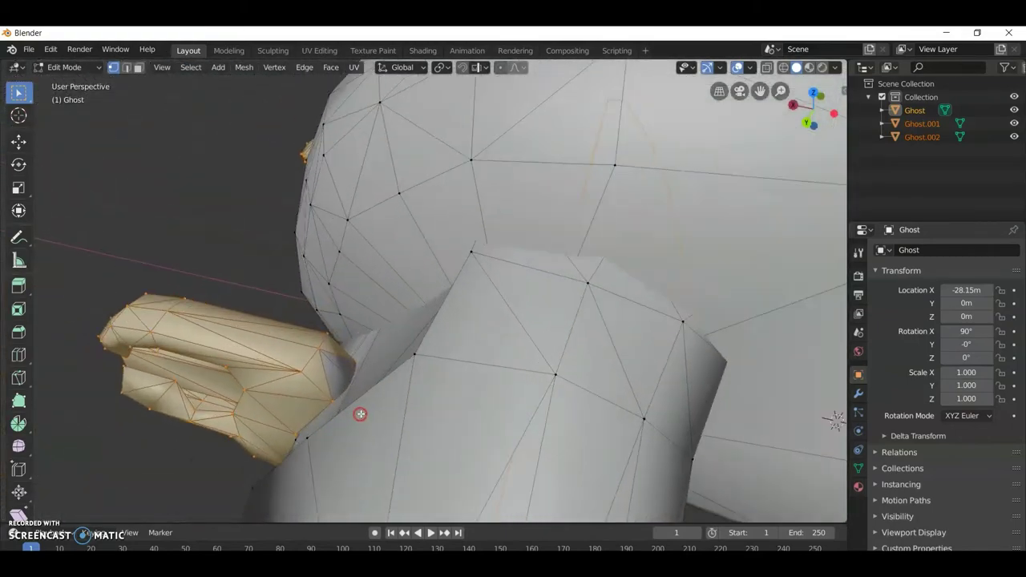
- Check both selected arms in wireframe, then separate them into Ghost.003
{"action": "key", "text": "z"}
{"action": "left_click", "coordinate": [264, 412]}
{"action": "middle_click_drag", "start_coordinate": [264, 412], "coordinate": [272, 401]}
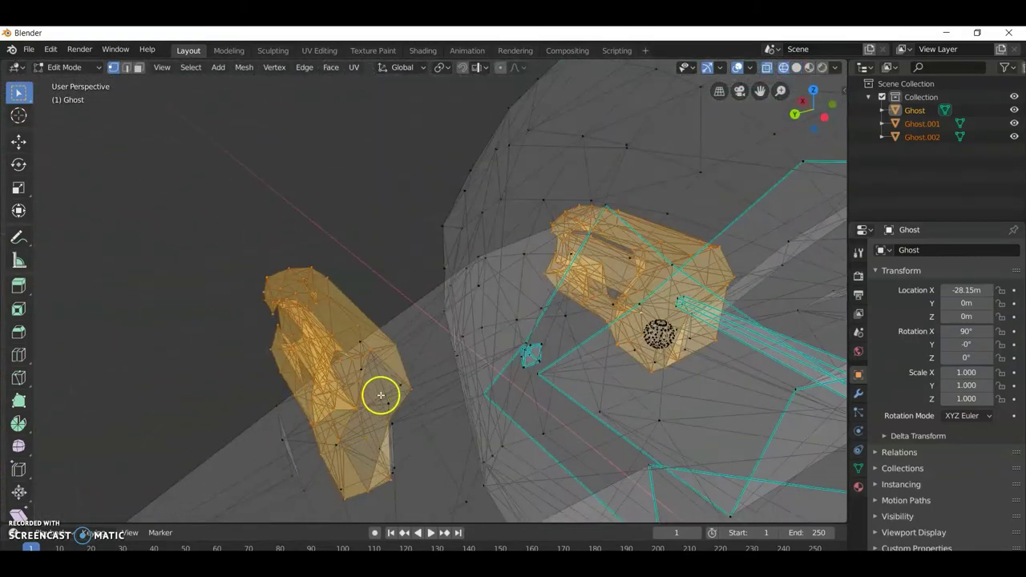
{"action": "mouse_move", "coordinate": [387, 469]}
{"action": "middle_mouse_down"}
{"action": "mouse_move", "coordinate": [360, 458]}
{"action": "mouse_move", "coordinate": [394, 469]}
{"action": "mouse_move", "coordinate": [378, 418]}
{"action": "middle_mouse_up"}
{"action": "mouse_move", "coordinate": [419, 465]}
{"action": "middle_mouse_down"}
{"action": "mouse_move", "coordinate": [377, 426]}
{"action": "mouse_move", "coordinate": [550, 316]}
{"action": "mouse_move", "coordinate": [424, 303]}
{"action": "mouse_move", "coordinate": [367, 345]}
{"action": "mouse_move", "coordinate": [518, 385]}
{"action": "mouse_move", "coordinate": [392, 361]}
{"action": "middle_mouse_up"}
{"action": "key", "text": "shift+z"}
{"action": "right_click", "coordinate": [390, 355]}
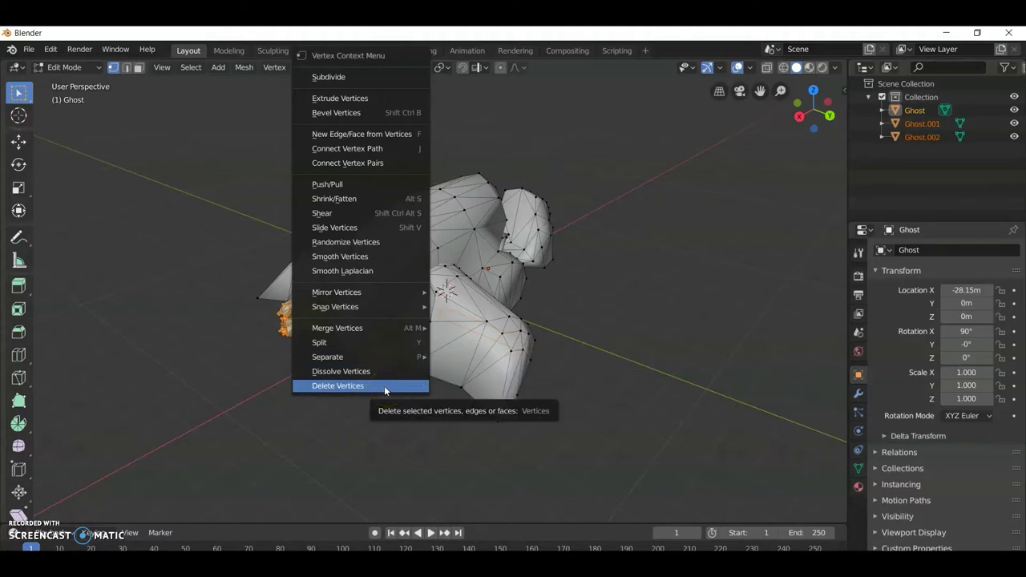
{"action": "left_click", "coordinate": [378, 356]}
{"action": "left_click", "coordinate": [441, 355]}
{"action": "mouse_move", "coordinate": [449, 357]}
{"action": "middle_mouse_down"}
{"action": "mouse_move", "coordinate": [511, 364]}
{"action": "mouse_move", "coordinate": [172, 208]}
{"action": "middle_mouse_up"}
{"action": "mouse_move", "coordinate": [276, 227]}
{"action": "middle_mouse_down"}
{"action": "mouse_move", "coordinate": [344, 263]}
{"action": "mouse_move", "coordinate": [500, 304]}
{"action": "mouse_move", "coordinate": [417, 310]}
{"action": "middle_mouse_up"}
- Return to Object Mode, select Ghost.001 and enter its Edit Mode
{"action": "left_click", "coordinate": [64, 67]}
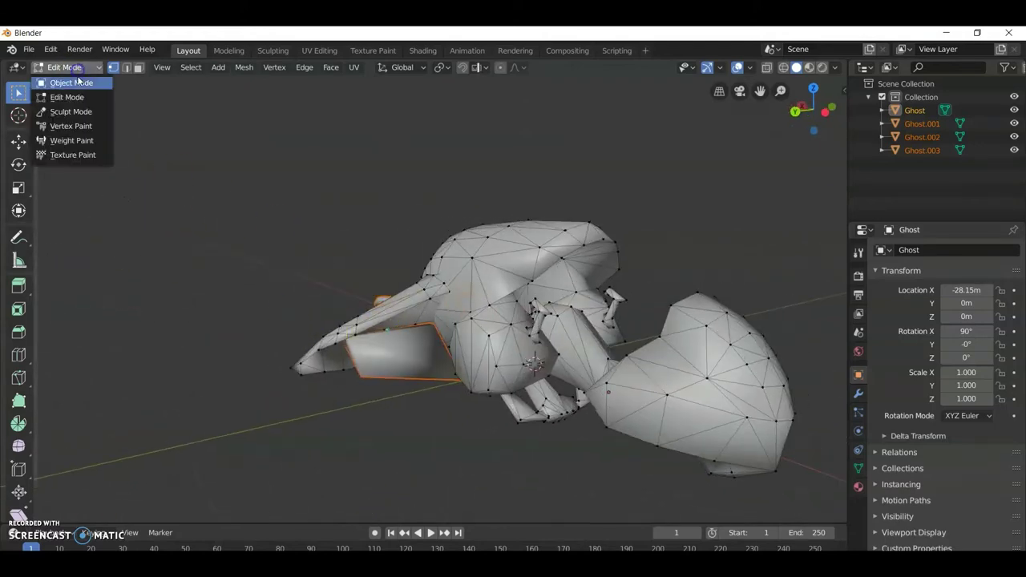
{"action": "left_click", "coordinate": [57, 83]}
{"action": "mouse_move", "coordinate": [240, 240]}
{"action": "middle_mouse_down"}
{"action": "mouse_move", "coordinate": [433, 369]}
{"action": "mouse_move", "coordinate": [241, 185]}
{"action": "mouse_move", "coordinate": [258, 252]}
{"action": "middle_mouse_up"}
{"action": "left_click", "coordinate": [436, 374]}
{"action": "left_click", "coordinate": [65, 67]}
{"action": "left_click", "coordinate": [58, 84]}
- Switch to see-through view and box-select the wing geometry of Ghost.001
{"action": "key", "text": "z"}
{"action": "left_click", "coordinate": [144, 257]}
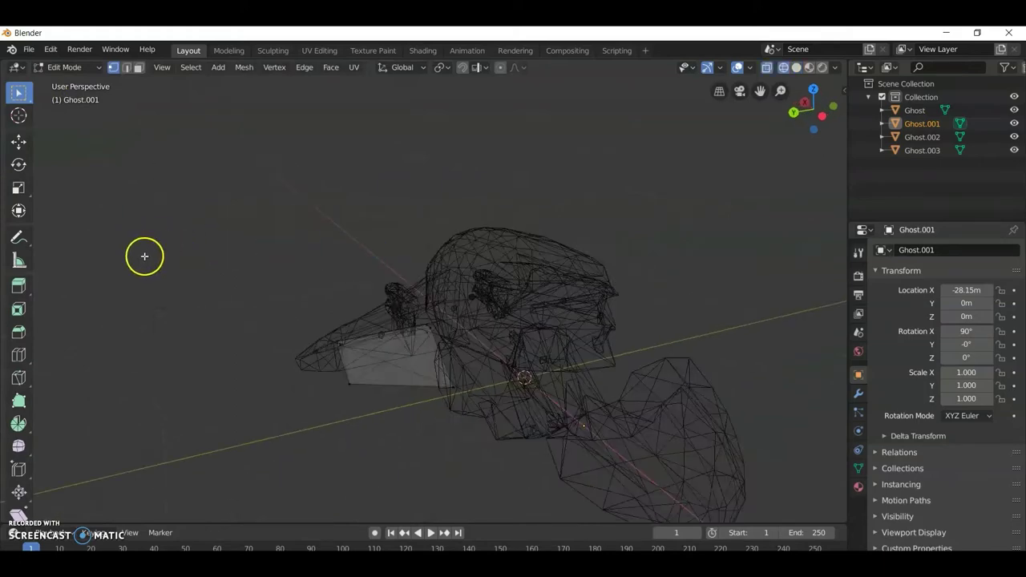
{"action": "middle_click_drag", "start_coordinate": [144, 256], "coordinate": [273, 273]}
{"action": "left_click_drag", "start_coordinate": [273, 275], "coordinate": [458, 404]}
{"action": "left_click_drag", "start_coordinate": [518, 281], "coordinate": [671, 430]}
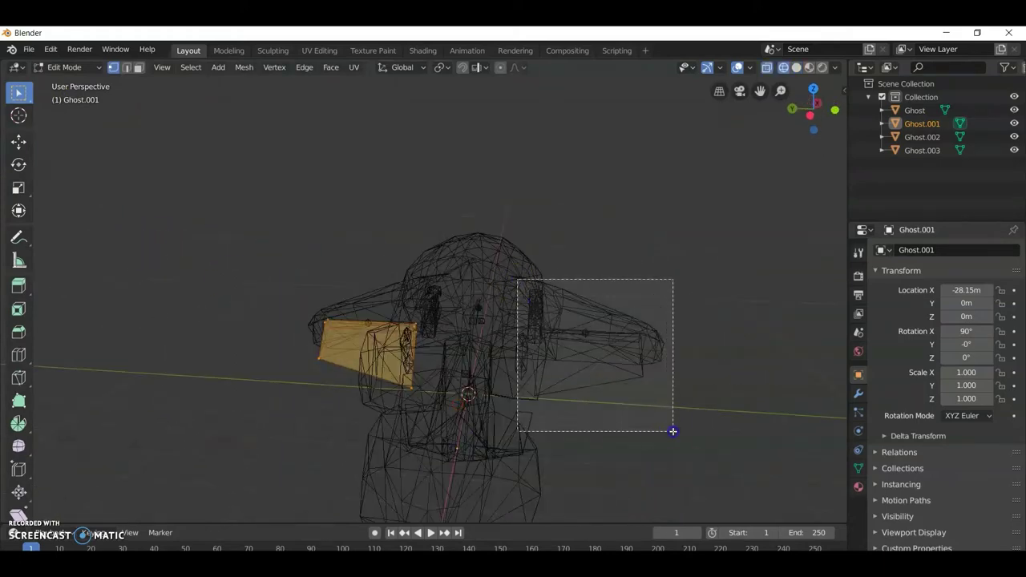
{"action": "mouse_move", "coordinate": [596, 344]}
{"action": "middle_mouse_down"}
{"action": "mouse_move", "coordinate": [613, 356]}
{"action": "mouse_move", "coordinate": [389, 316]}
{"action": "mouse_move", "coordinate": [358, 263]}
{"action": "middle_mouse_up"}
- Go back to Object Mode, select the Ghost.003 legs and enter Edit Mode
{"action": "left_click", "coordinate": [92, 72]}
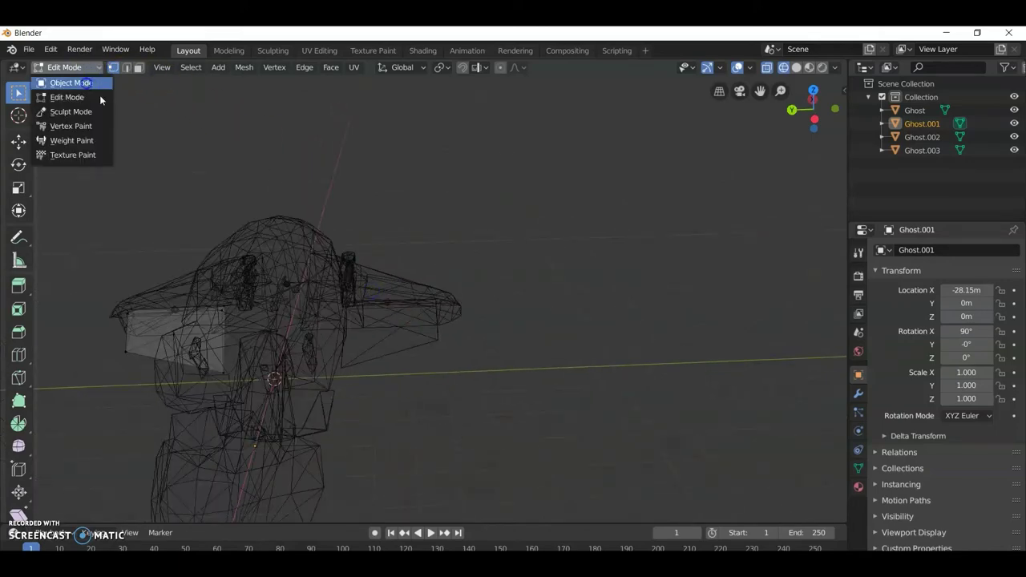
{"action": "left_click", "coordinate": [69, 82]}
{"action": "left_click", "coordinate": [405, 330]}
{"action": "mouse_move", "coordinate": [408, 332]}
{"action": "middle_mouse_down"}
{"action": "mouse_move", "coordinate": [412, 279]}
{"action": "mouse_move", "coordinate": [559, 308]}
{"action": "middle_mouse_up"}
{"action": "left_click", "coordinate": [490, 358]}
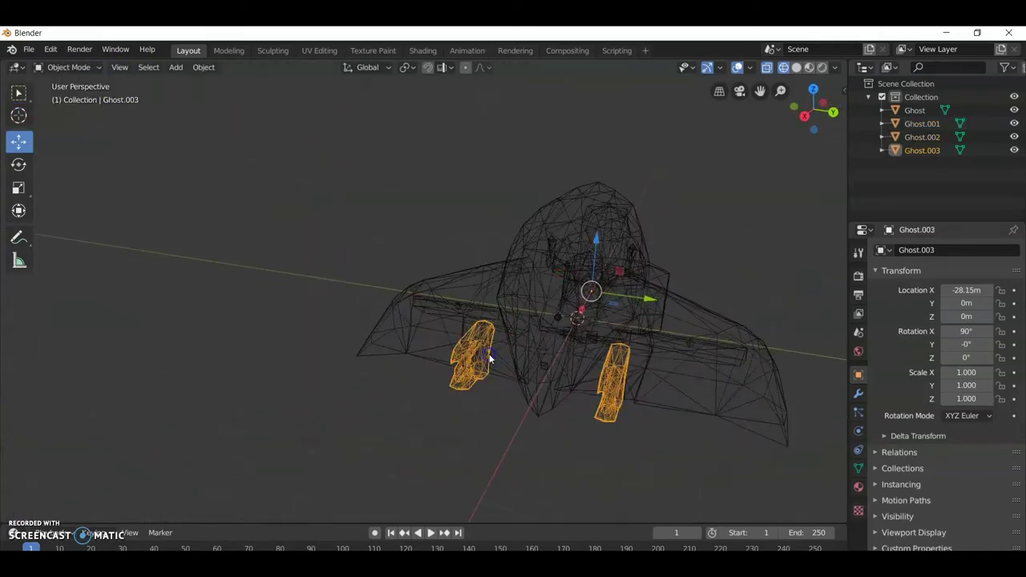
{"action": "left_click", "coordinate": [68, 68]}
{"action": "left_click", "coordinate": [69, 92]}
- Box-select one leg's vertices and separate it into its own object, Ghost.004
{"action": "middle_click_drag", "start_coordinate": [422, 277], "coordinate": [449, 313]}
{"action": "left_click_drag", "start_coordinate": [442, 309], "coordinate": [546, 412]}
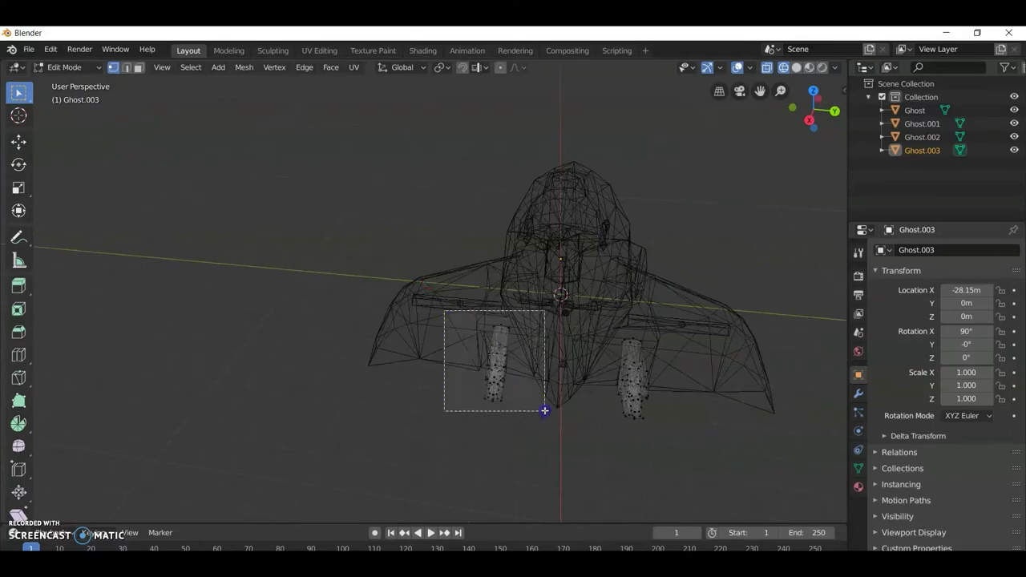
{"action": "right_click", "coordinate": [545, 412]}
{"action": "mouse_move", "coordinate": [506, 400]}
{"action": "left_click", "coordinate": [561, 413]}
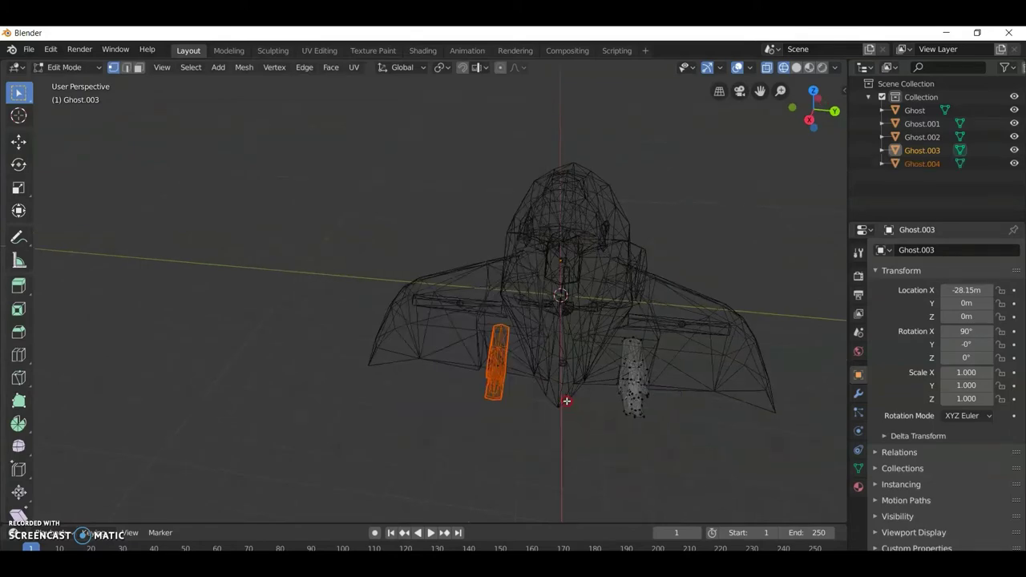
{"action": "middle_click_drag", "start_coordinate": [561, 413], "coordinate": [4, 157]}
- Return to Object Mode, clear the selection and set the viewport to Solid shading
{"action": "left_click", "coordinate": [69, 67]}
{"action": "left_click", "coordinate": [64, 80]}
{"action": "middle_click_drag", "start_coordinate": [426, 252], "coordinate": [407, 245]}
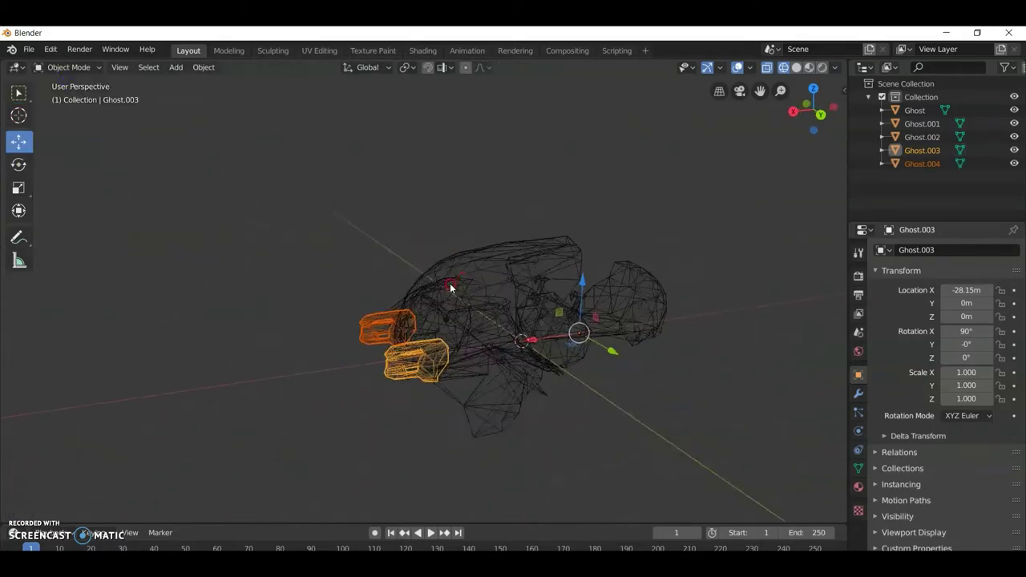
{"action": "left_click", "coordinate": [407, 245]}
{"action": "key", "text": "z"}
{"action": "left_click", "coordinate": [486, 238]}
{"action": "middle_click_drag", "start_coordinate": [486, 238], "coordinate": [474, 265]}
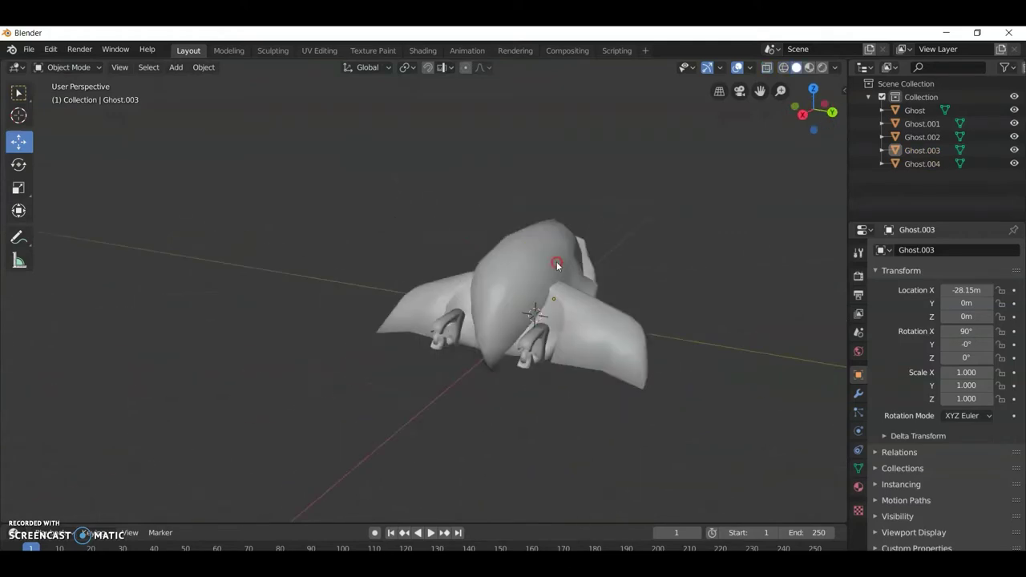
- Shade the main Ghost flat and apply a 0.07m Solidify modifier to it
{"action": "scroll", "coordinate": [474, 266], "scroll_direction": "up", "scroll_amount": 2}
{"action": "left_click", "coordinate": [405, 244]}
{"action": "right_click", "coordinate": [413, 256]}
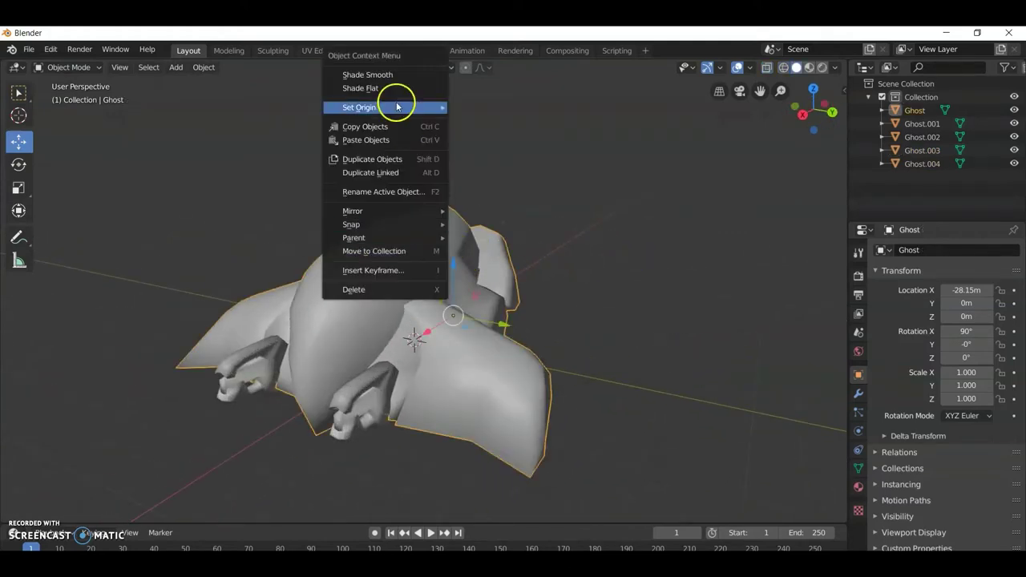
{"action": "left_click", "coordinate": [400, 86]}
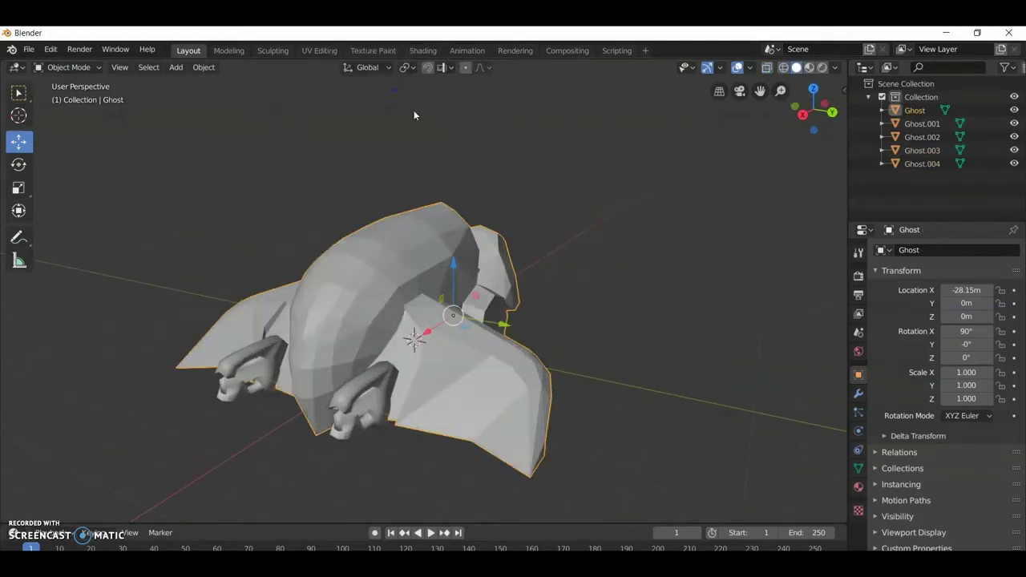
{"action": "left_click", "coordinate": [860, 397]}
{"action": "left_click", "coordinate": [920, 258]}
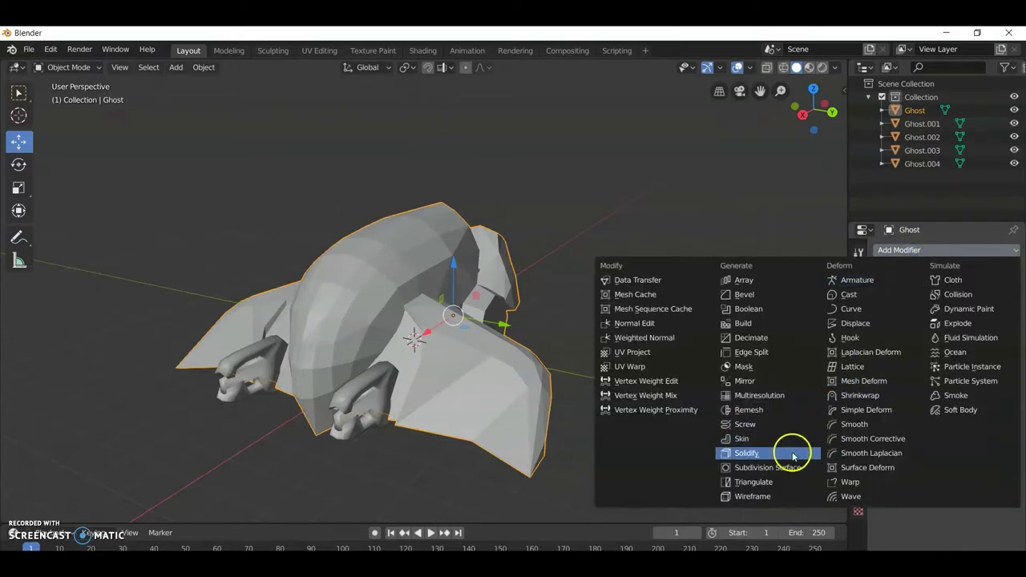
{"action": "left_click", "coordinate": [737, 455]}
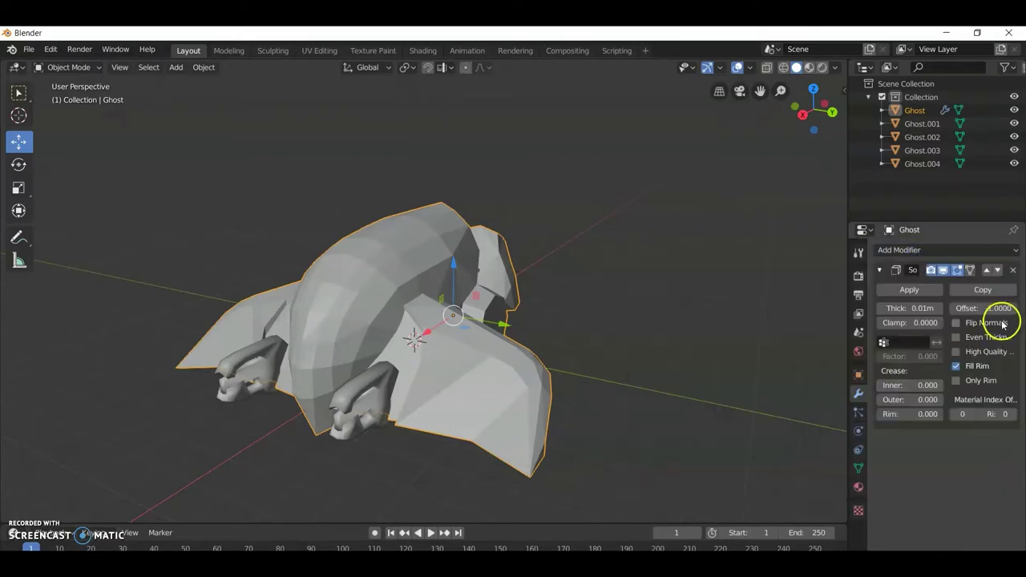
{"action": "left_click", "coordinate": [926, 292]}
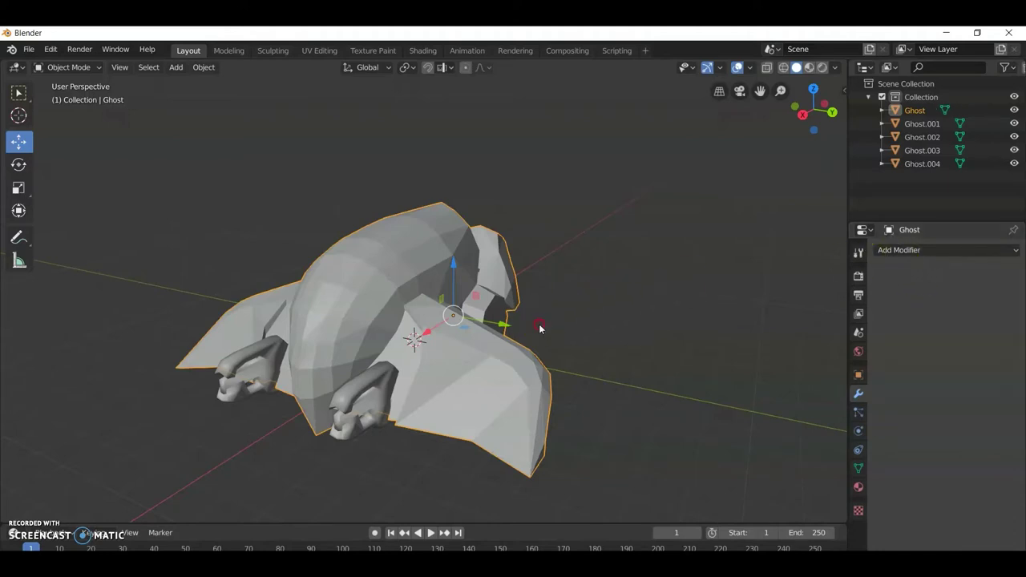
- Set the main Ghost body to Shade Smooth
{"action": "middle_click_drag", "start_coordinate": [540, 326], "coordinate": [426, 256]}
{"action": "right_click", "coordinate": [426, 256]}
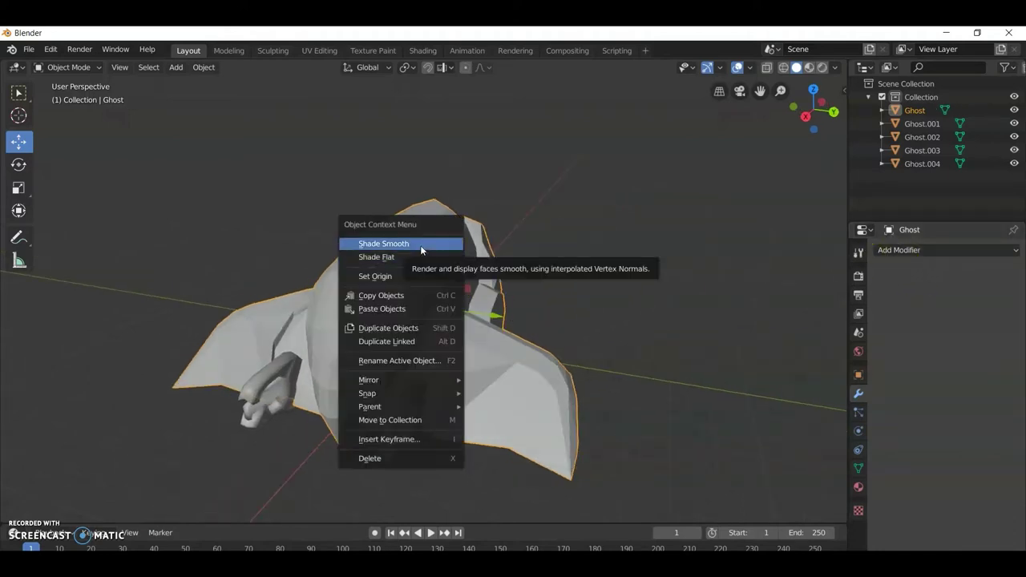
{"action": "left_click", "coordinate": [420, 245]}
{"action": "middle_click_drag", "start_coordinate": [420, 246], "coordinate": [536, 295]}
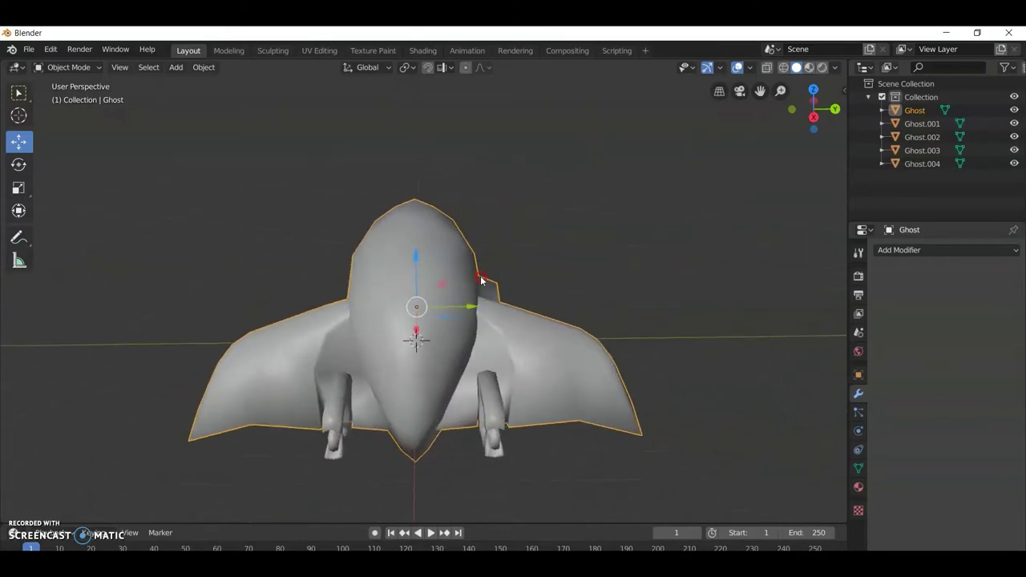
- Give the separated leg Ghost.004 an applied Solidify modifier and smooth shading
{"action": "left_click", "coordinate": [522, 394]}
{"action": "middle_click_drag", "start_coordinate": [522, 393], "coordinate": [449, 343]}
{"action": "right_click", "coordinate": [449, 343]}
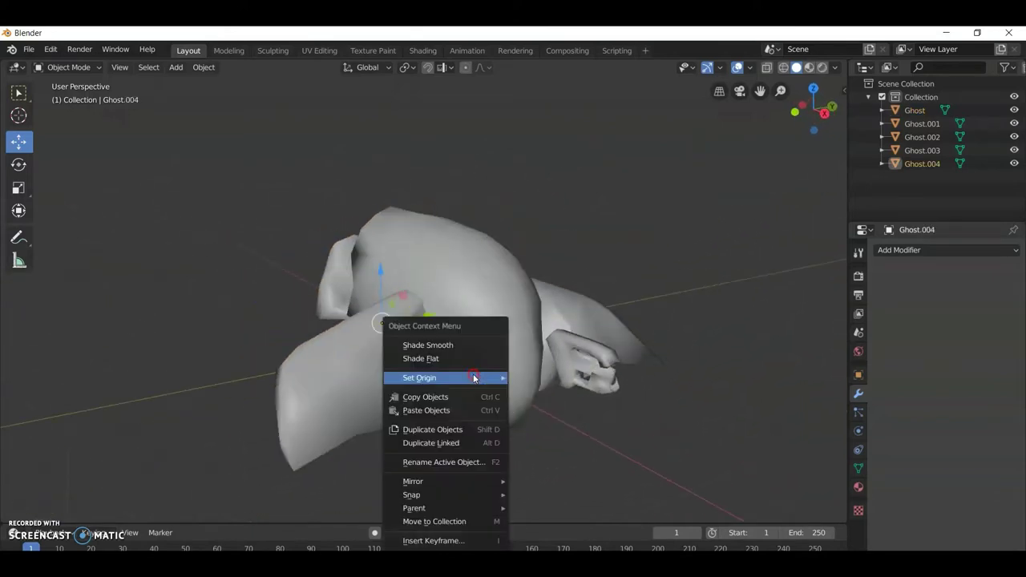
{"action": "left_click", "coordinate": [465, 360]}
{"action": "left_click", "coordinate": [881, 254]}
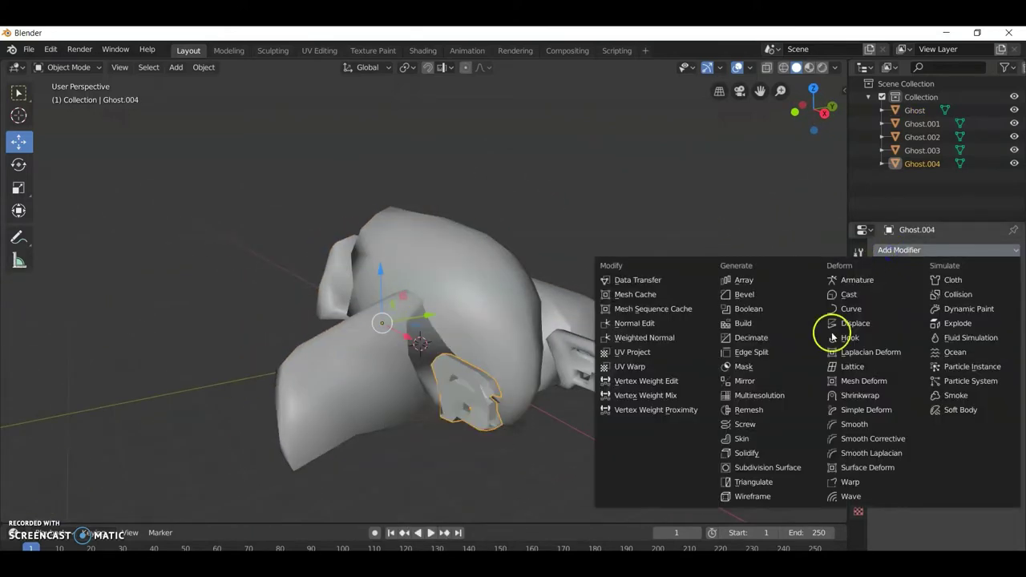
{"action": "left_click", "coordinate": [748, 451]}
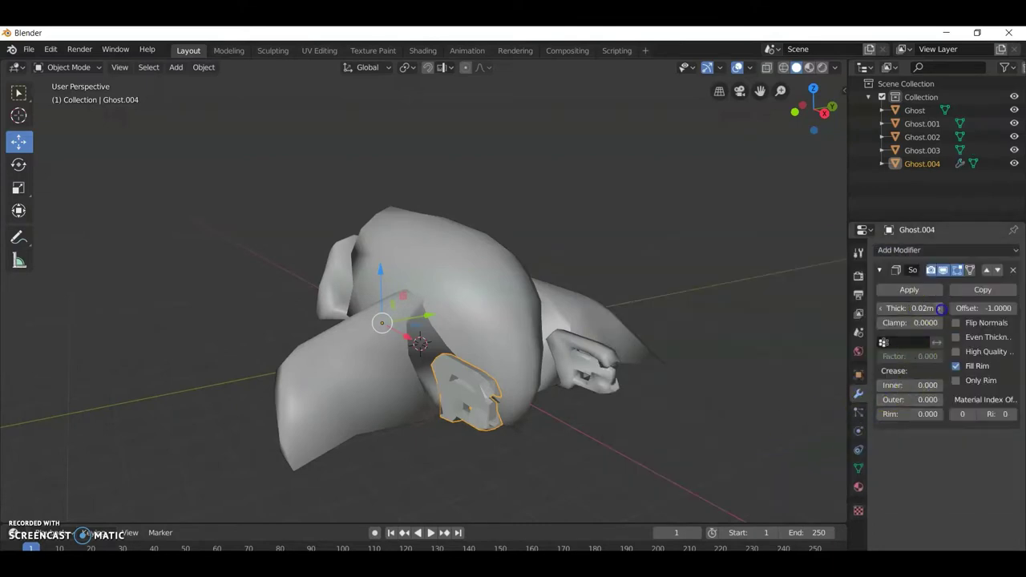
{"action": "left_click", "coordinate": [909, 289]}
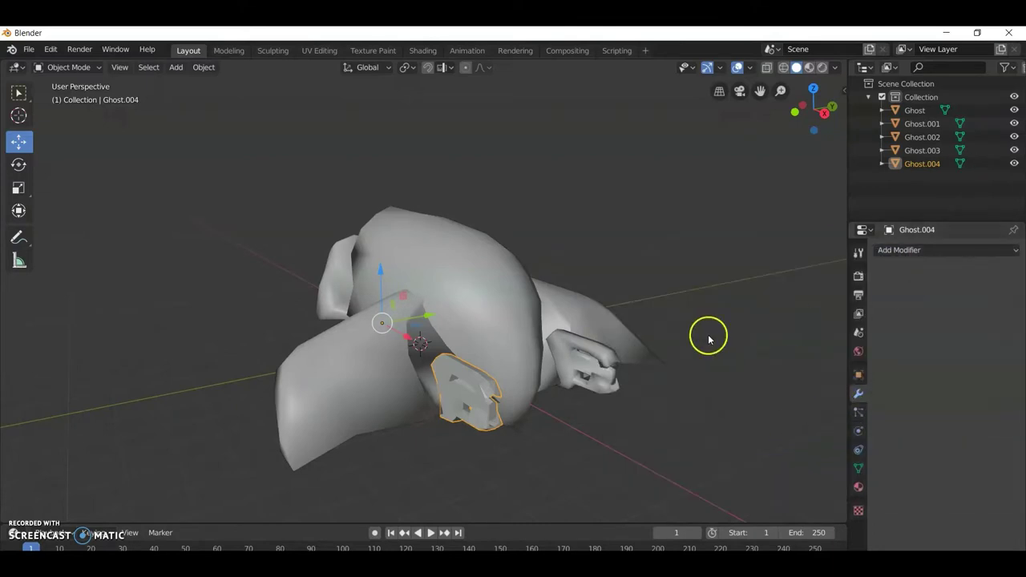
{"action": "right_click", "coordinate": [482, 378]}
{"action": "left_click", "coordinate": [458, 345]}
{"action": "middle_click_drag", "start_coordinate": [549, 365], "coordinate": [528, 371]}
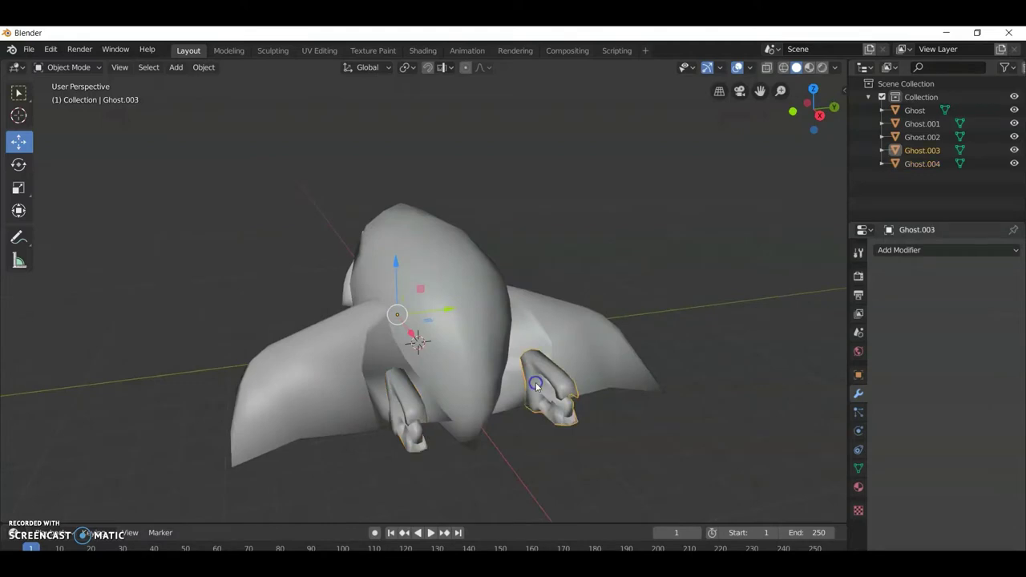
- Give the other leg Ghost.003 an applied Solidify modifier and smooth shading
{"action": "right_click", "coordinate": [536, 385]}
{"action": "left_click", "coordinate": [521, 358]}
{"action": "left_click", "coordinate": [921, 249]}
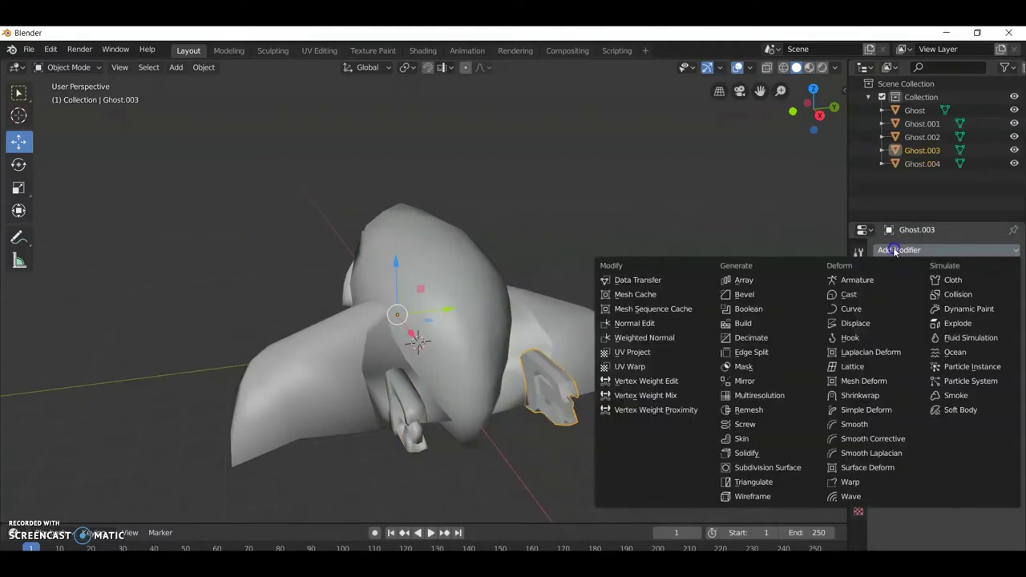
{"action": "left_click", "coordinate": [772, 453]}
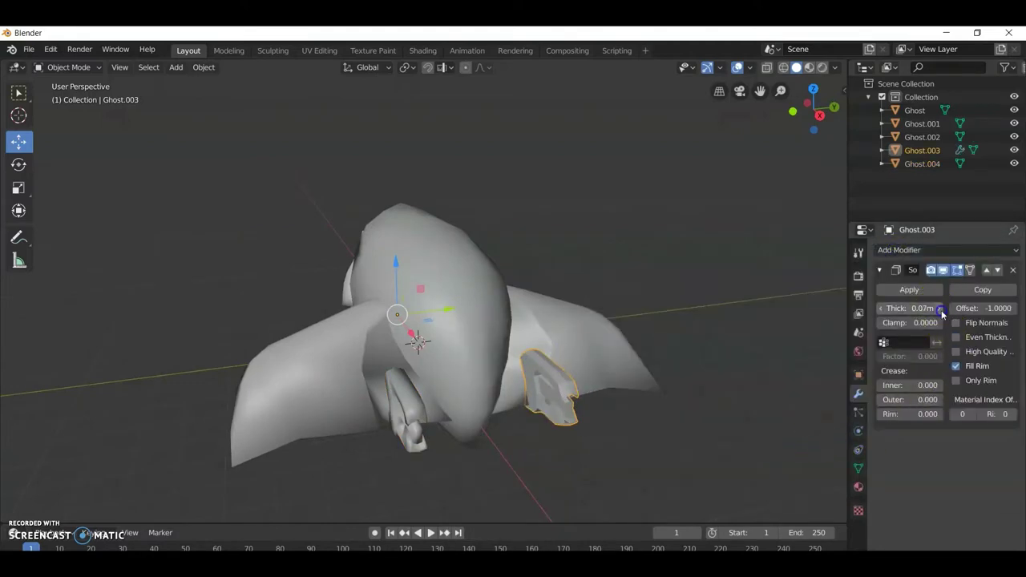
{"action": "left_click", "coordinate": [909, 289]}
{"action": "right_click", "coordinate": [573, 377]}
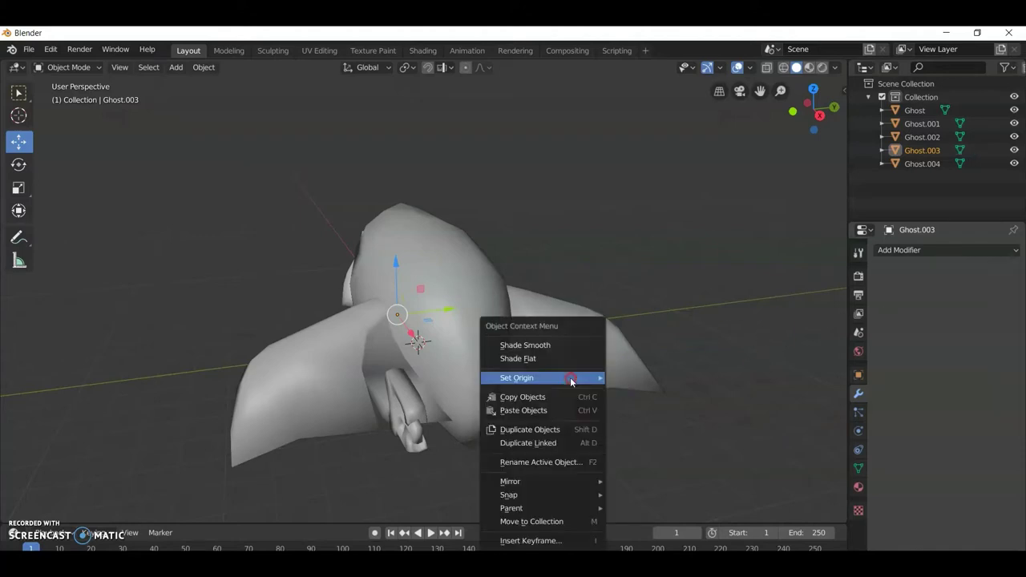
{"action": "left_click", "coordinate": [562, 345]}
{"action": "middle_click_drag", "start_coordinate": [561, 346], "coordinate": [688, 393]}
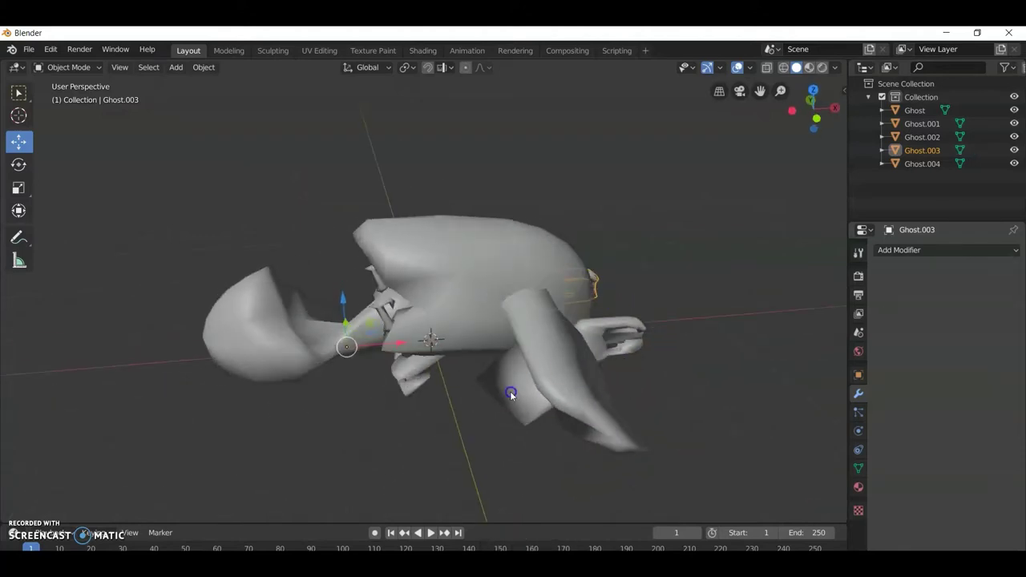
- Apply a 0.1m Solidify to the wing slab Ghost.002 and shade it smooth
{"action": "left_click", "coordinate": [511, 393]}
{"action": "middle_click_drag", "start_coordinate": [511, 393], "coordinate": [633, 387]}
{"action": "right_click", "coordinate": [529, 357]}
{"action": "left_click", "coordinate": [526, 359]}
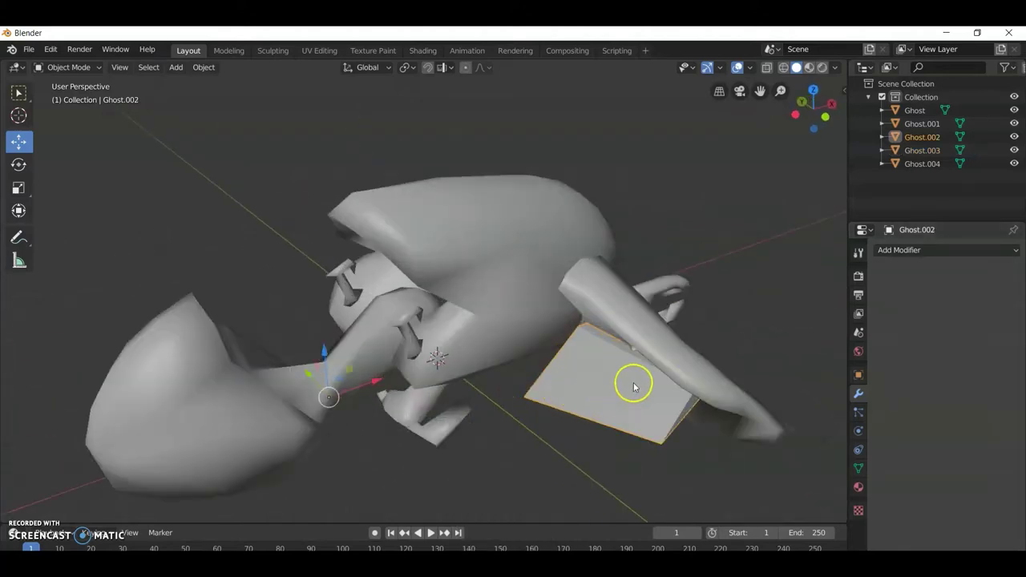
{"action": "left_click", "coordinate": [882, 250]}
{"action": "left_click", "coordinate": [752, 454]}
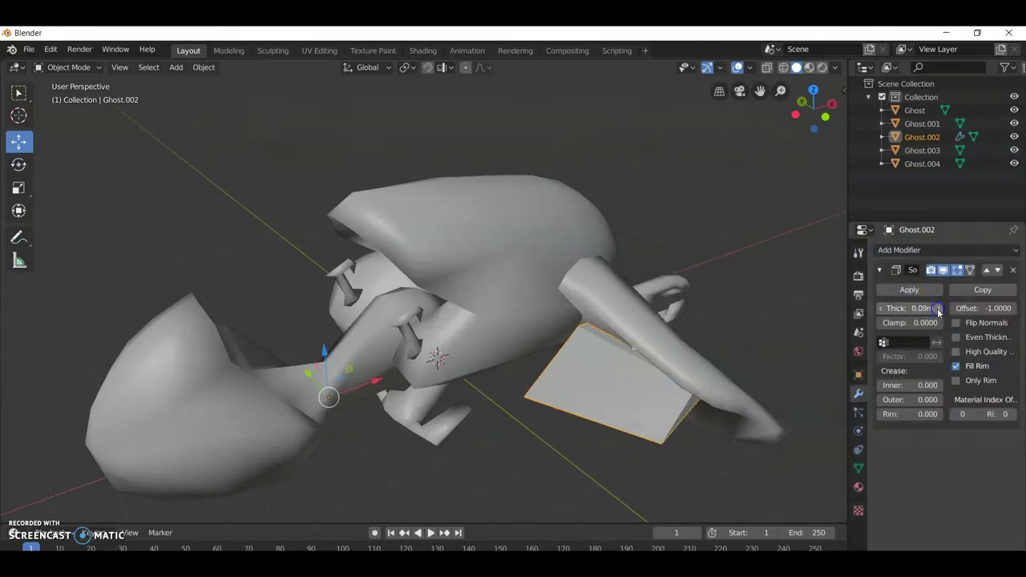
{"action": "left_click", "coordinate": [939, 309]}
{"action": "left_click", "coordinate": [894, 290]}
{"action": "right_click", "coordinate": [573, 358]}
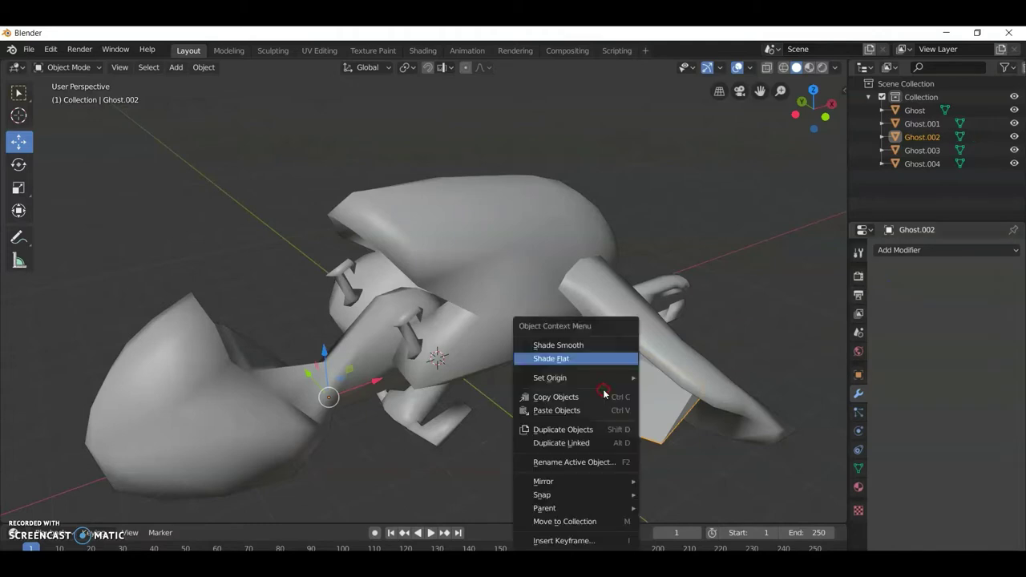
{"action": "left_click", "coordinate": [582, 346]}
{"action": "mouse_move", "coordinate": [566, 367]}
{"action": "middle_mouse_down"}
{"action": "mouse_move", "coordinate": [618, 360]}
{"action": "mouse_move", "coordinate": [297, 297]}
{"action": "mouse_move", "coordinate": [304, 307]}
{"action": "mouse_move", "coordinate": [410, 308]}
{"action": "middle_mouse_up"}
{"action": "left_click", "coordinate": [259, 318]}
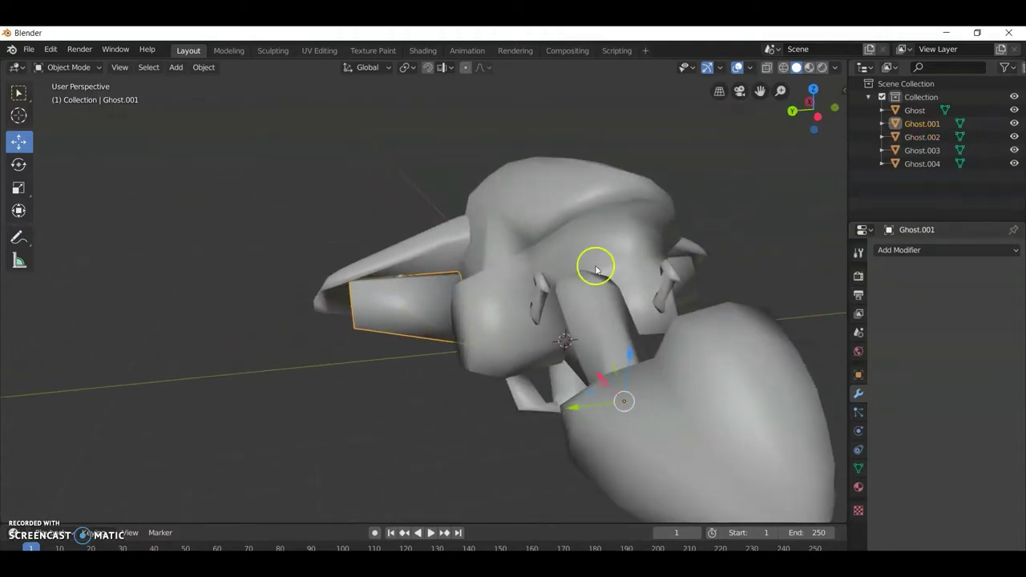
- Add and apply a Solidify modifier on the left slab Ghost.001 and change its shading
{"action": "right_click", "coordinate": [436, 293]}
{"action": "left_click", "coordinate": [893, 250]}
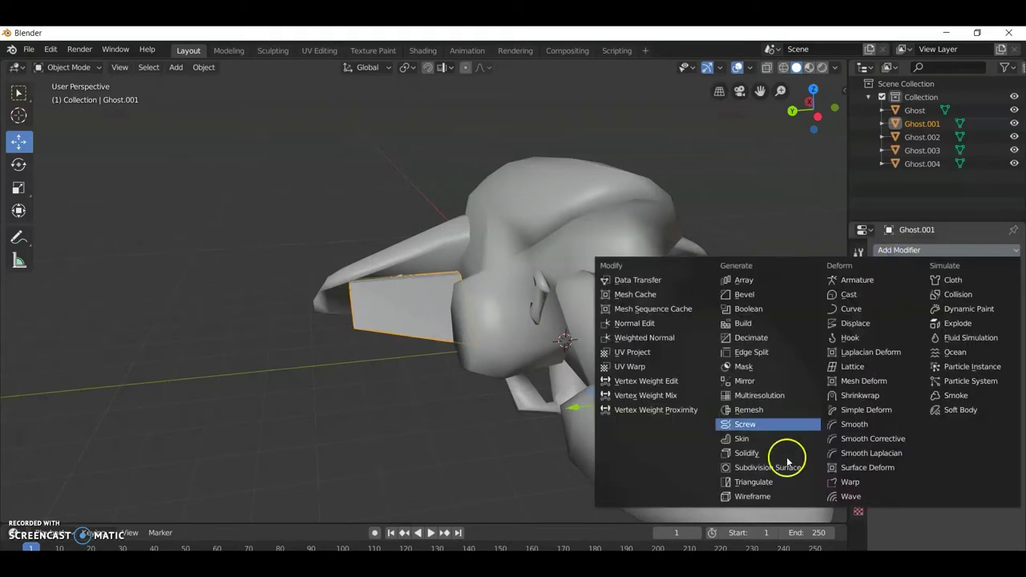
{"action": "left_click", "coordinate": [767, 453]}
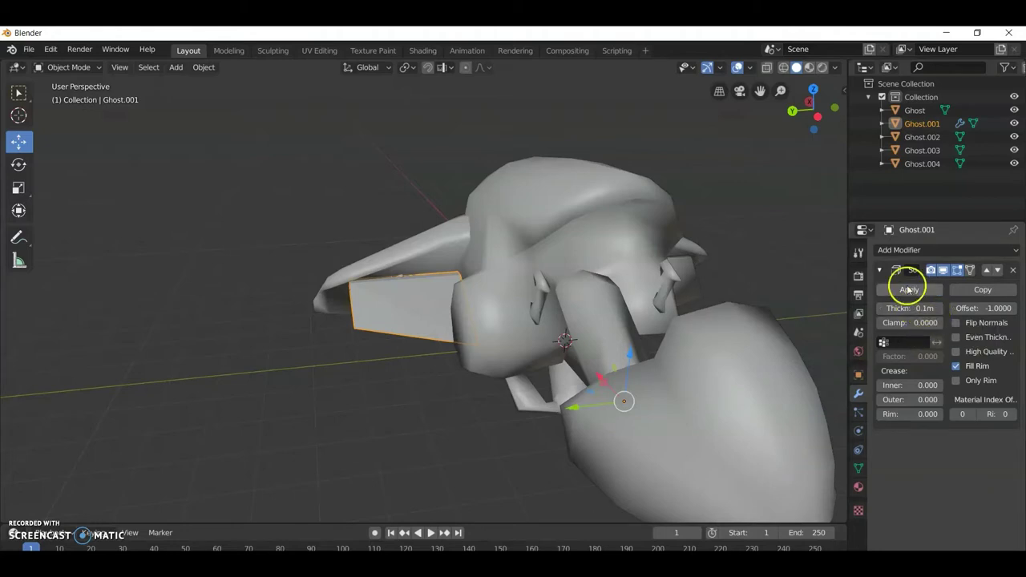
{"action": "left_click", "coordinate": [909, 290]}
{"action": "right_click", "coordinate": [449, 294]}
{"action": "left_click", "coordinate": [449, 293]}
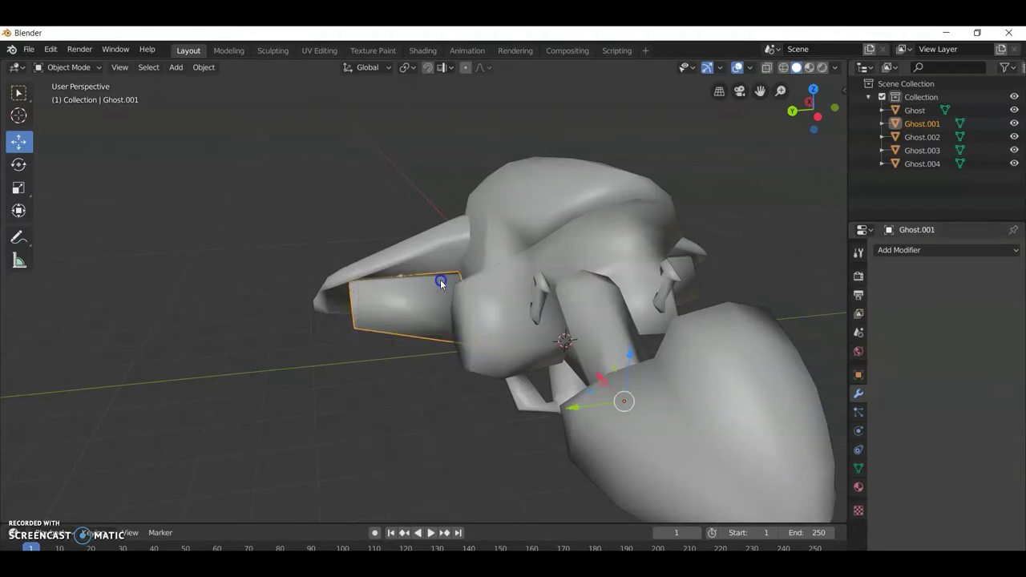
{"action": "mouse_move", "coordinate": [441, 286]}
{"action": "middle_mouse_down"}
{"action": "mouse_move", "coordinate": [494, 315]}
{"action": "mouse_move", "coordinate": [497, 293]}
{"action": "mouse_move", "coordinate": [473, 263]}
{"action": "mouse_move", "coordinate": [377, 215]}
{"action": "middle_mouse_up"}
- Select every part except the Ghost body and delete Ghost.001 through Ghost.004
{"action": "left_click", "coordinate": [497, 293]}
{"action": "middle_click_drag", "start_coordinate": [183, 138], "coordinate": [530, 208]}
{"action": "key", "text": "a"}
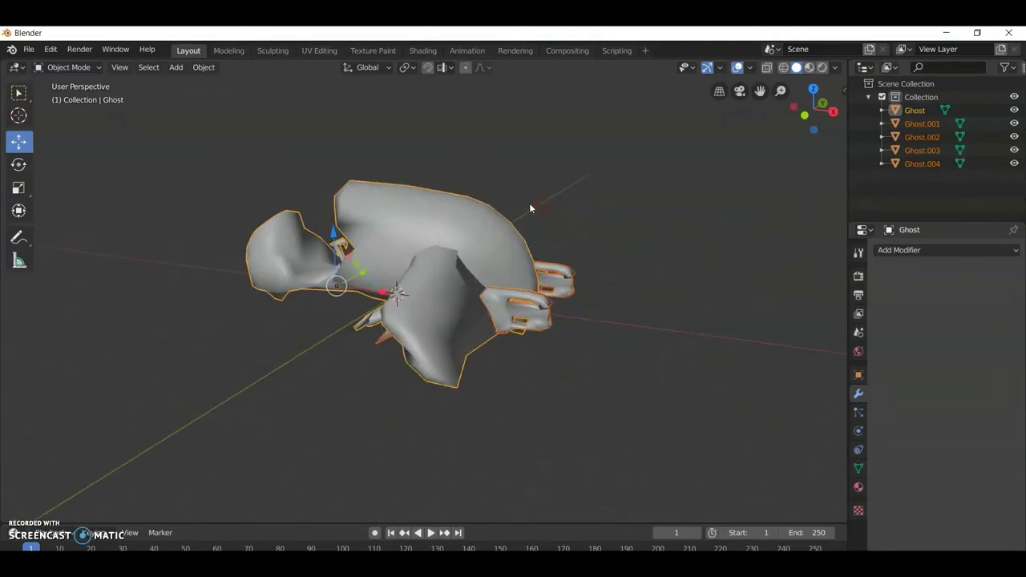
{"action": "left_click", "coordinate": [373, 196], "text": "shift"}
{"action": "mouse_move", "coordinate": [373, 196]}
{"action": "middle_mouse_down"}
{"action": "mouse_move", "coordinate": [407, 201]}
{"action": "mouse_move", "coordinate": [384, 198]}
{"action": "middle_mouse_up"}
{"action": "key", "text": "Delete"}
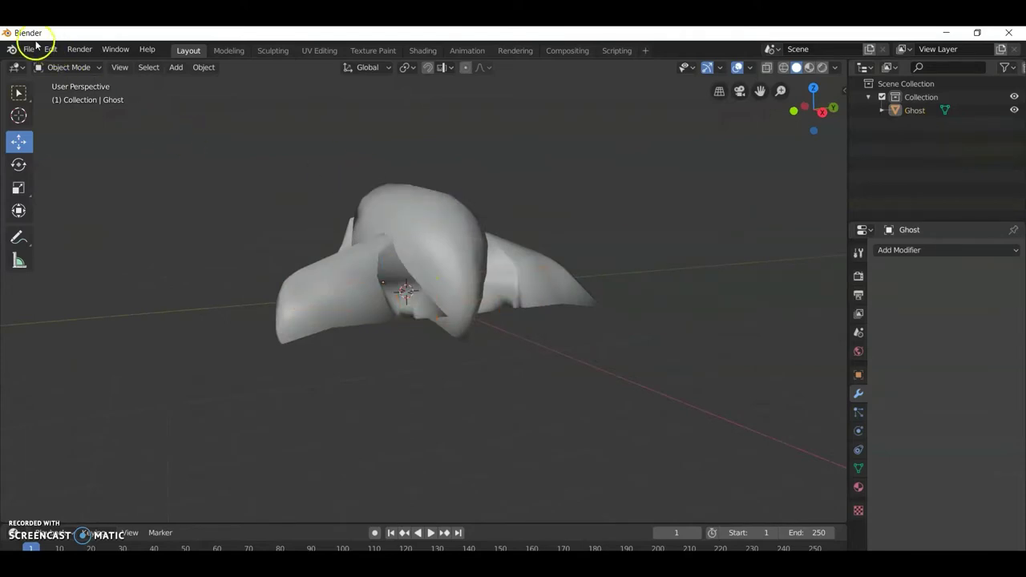
- Start a Wavefront OBJ export into Desktop > Twisteds sing Childrens Requiem_data
{"action": "left_click", "coordinate": [32, 49]}
{"action": "mouse_move", "coordinate": [114, 242]}
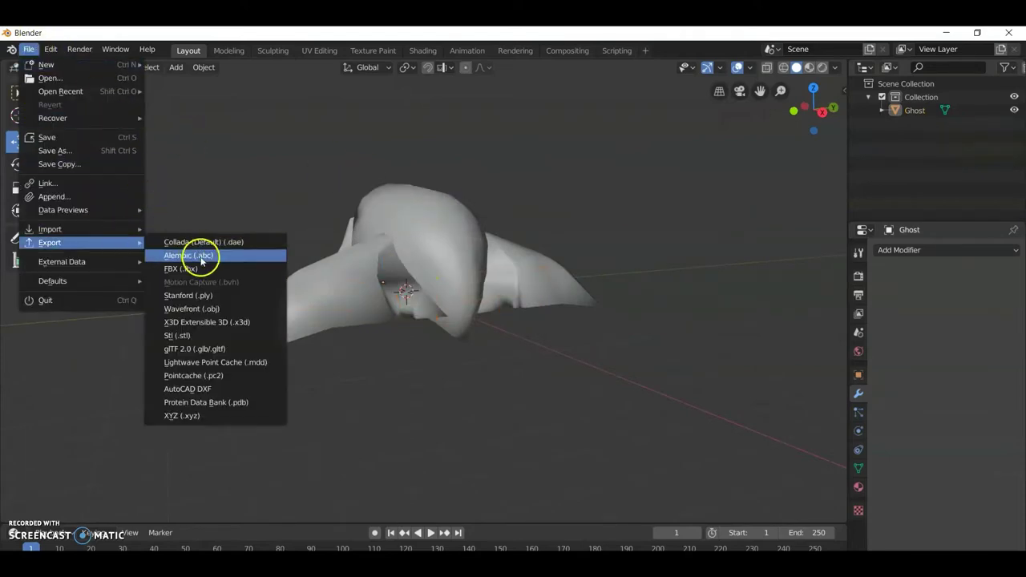
{"action": "left_click", "coordinate": [224, 312]}
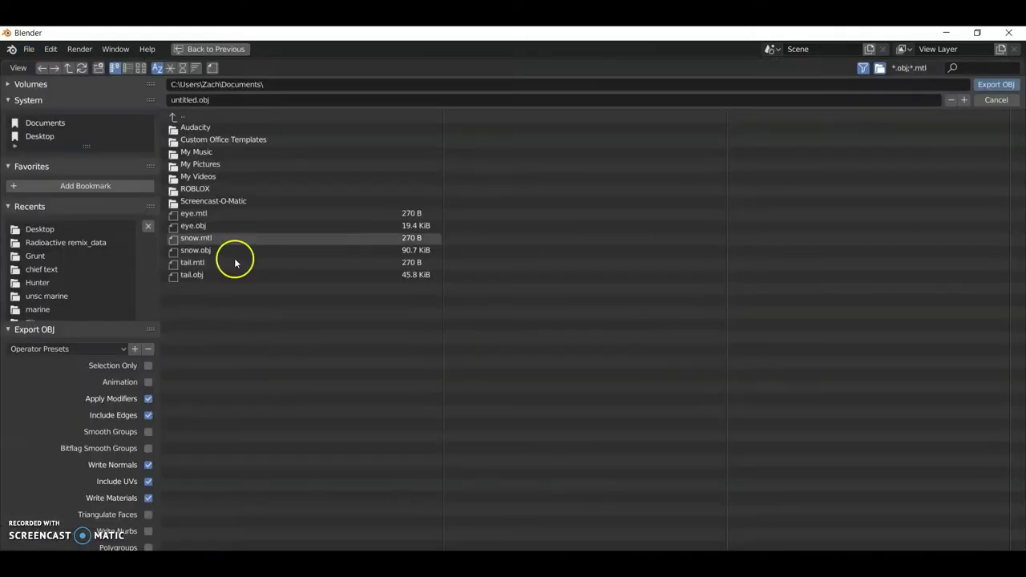
{"action": "left_click", "coordinate": [58, 271]}
{"action": "left_click", "coordinate": [40, 230]}
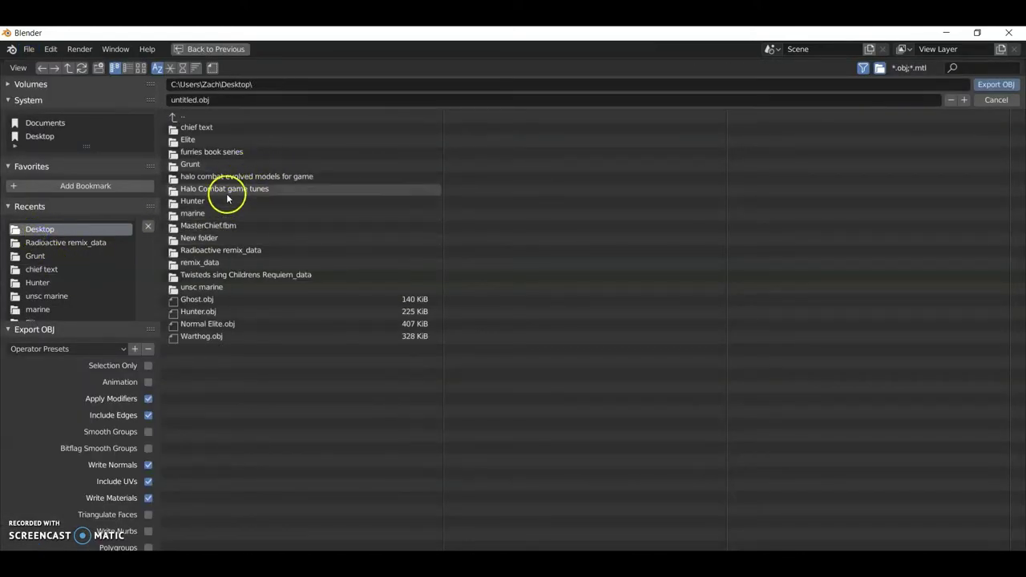
{"action": "double_click", "coordinate": [225, 129]}
{"action": "double_click", "coordinate": [181, 118]}
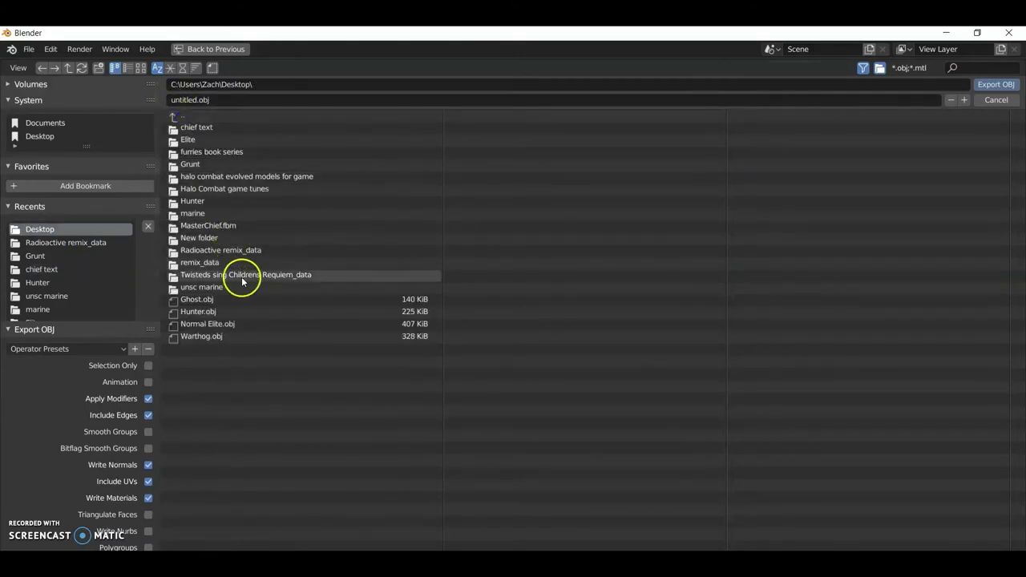
{"action": "double_click", "coordinate": [239, 276]}
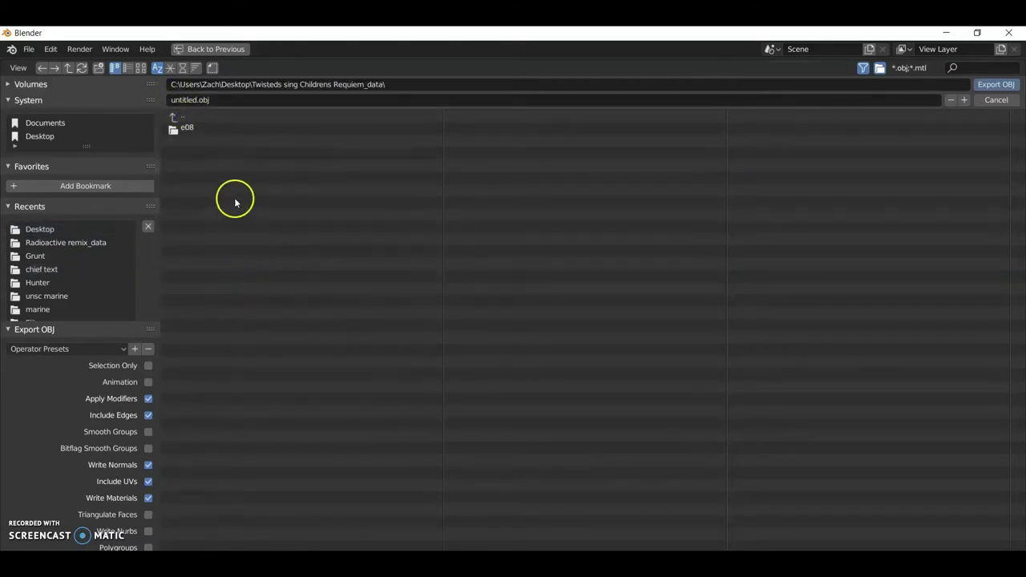
- Name the file ghost body.obj and export it
{"action": "left_click", "coordinate": [246, 101]}
{"action": "type", "text": "ghost bod"}
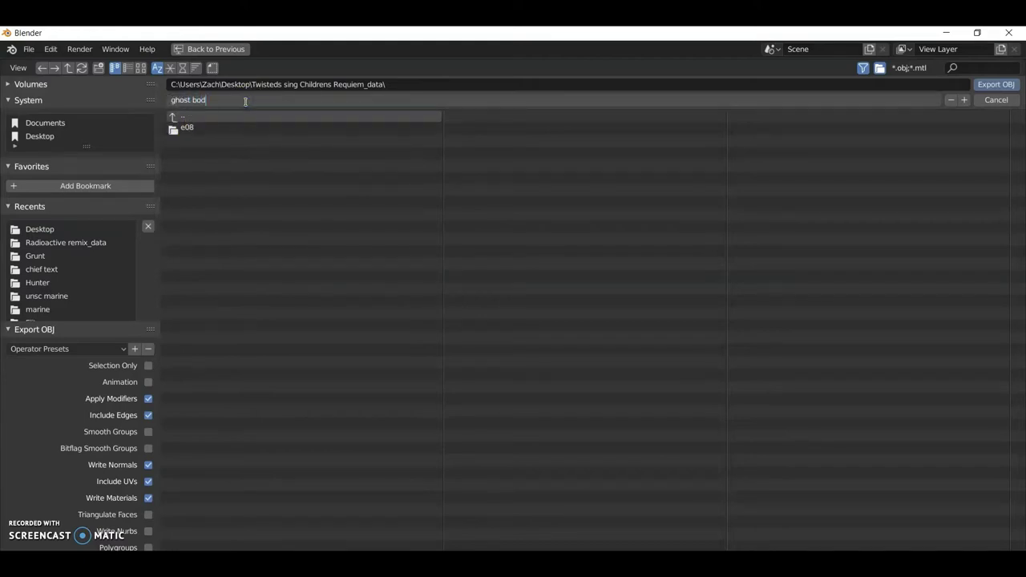
{"action": "type", "text": "y"}
{"action": "key", "text": "Return"}
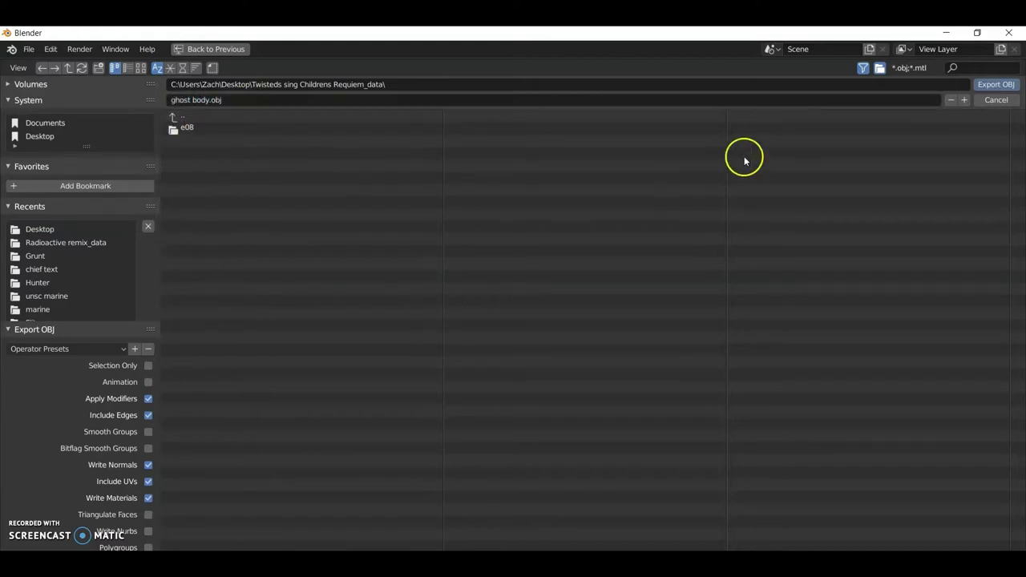
{"action": "left_click", "coordinate": [987, 87]}
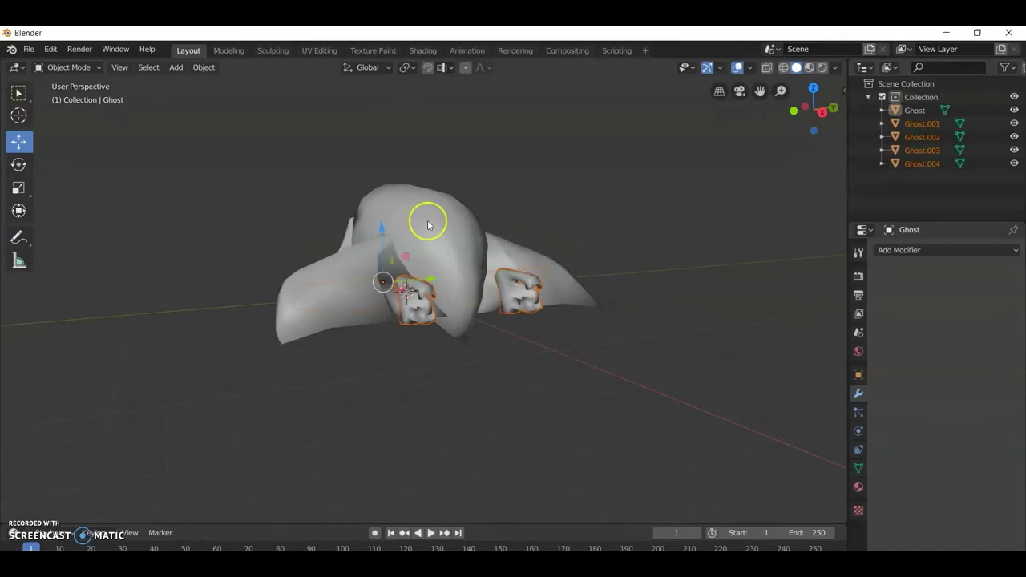
- Select every Ghost part except the wing Ghost.002
{"action": "left_click", "coordinate": [427, 224], "text": "shift"}
{"action": "mouse_move", "coordinate": [434, 223]}
{"action": "middle_mouse_down"}
{"action": "mouse_move", "coordinate": [415, 302]}
{"action": "mouse_move", "coordinate": [490, 284]}
{"action": "mouse_move", "coordinate": [519, 303]}
{"action": "middle_mouse_up"}
{"action": "left_click", "coordinate": [520, 303], "text": "shift"}
- Delete all parts except the right wing and export it as right wing.obj
{"action": "key", "text": "x"}
{"action": "left_click", "coordinate": [519, 303]}
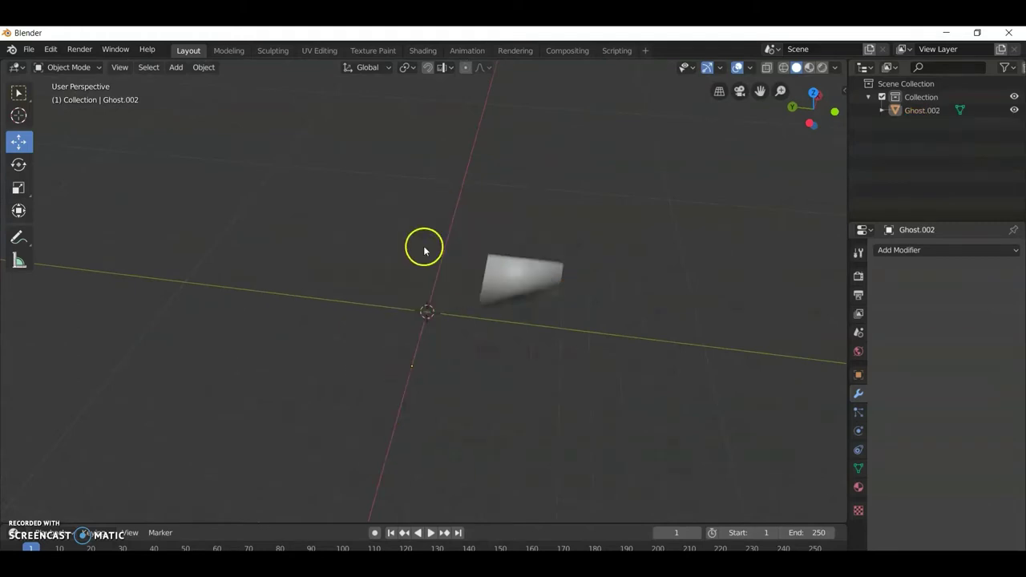
{"action": "left_click", "coordinate": [28, 50]}
{"action": "mouse_move", "coordinate": [96, 243]}
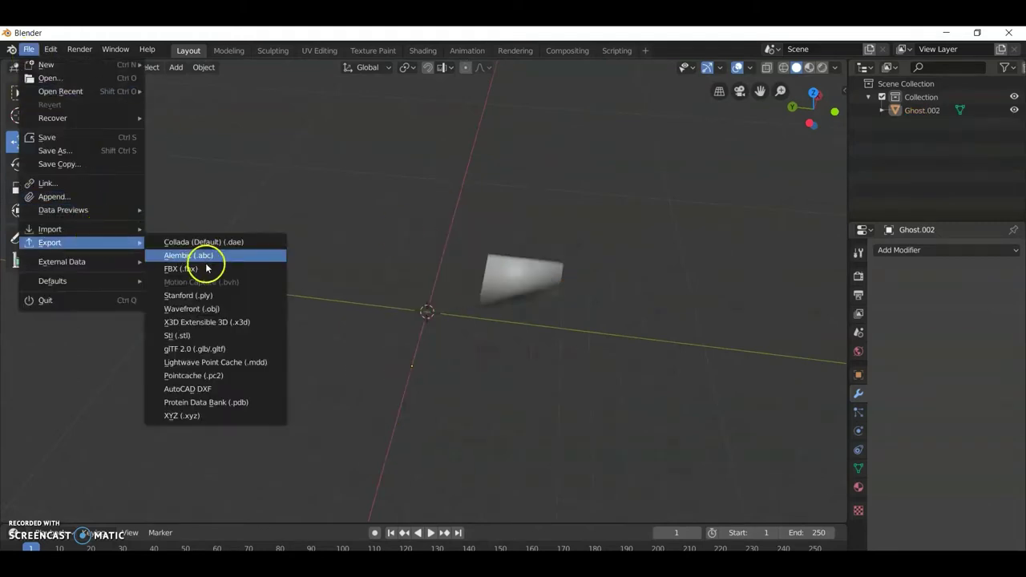
{"action": "left_click", "coordinate": [218, 308]}
{"action": "type", "text": "right wi"}
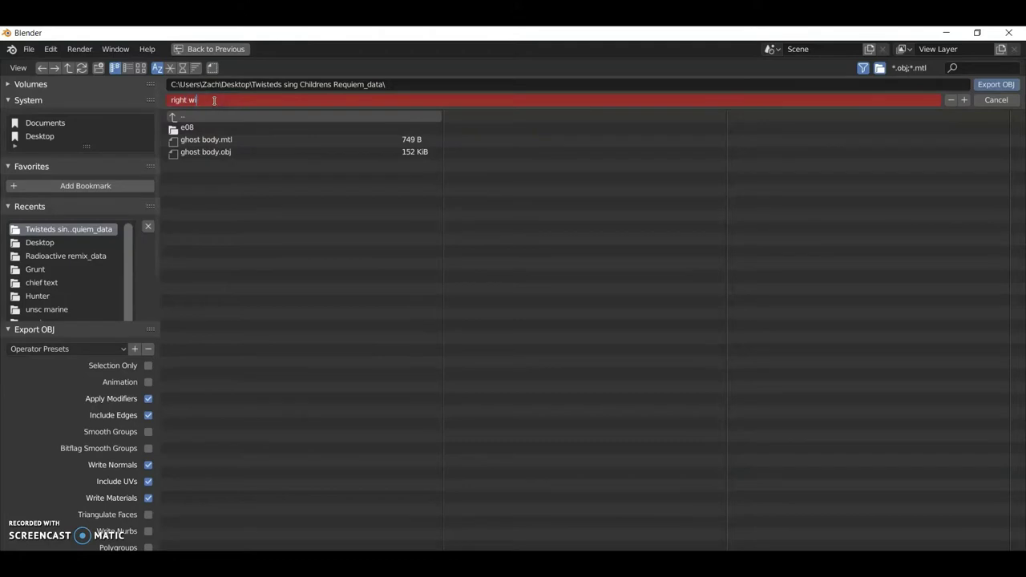
{"action": "type", "text": "ng"}
{"action": "key", "text": "Return"}
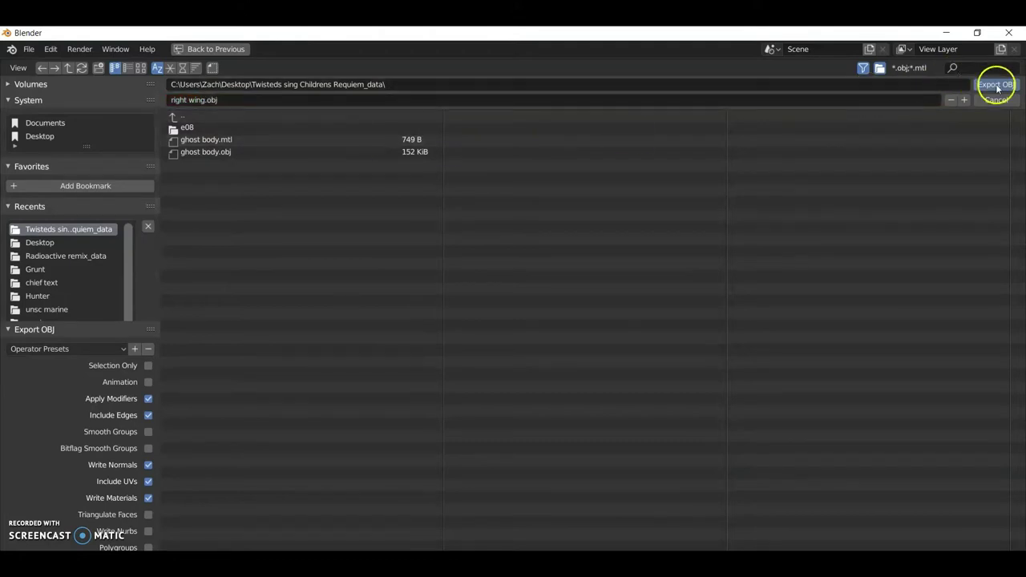
{"action": "left_click", "coordinate": [996, 85]}
- Keep only Ghost.001, export it as left wing.obj, then undo to restore all parts
{"action": "key", "text": "alt+h"}
{"action": "key", "text": "x"}
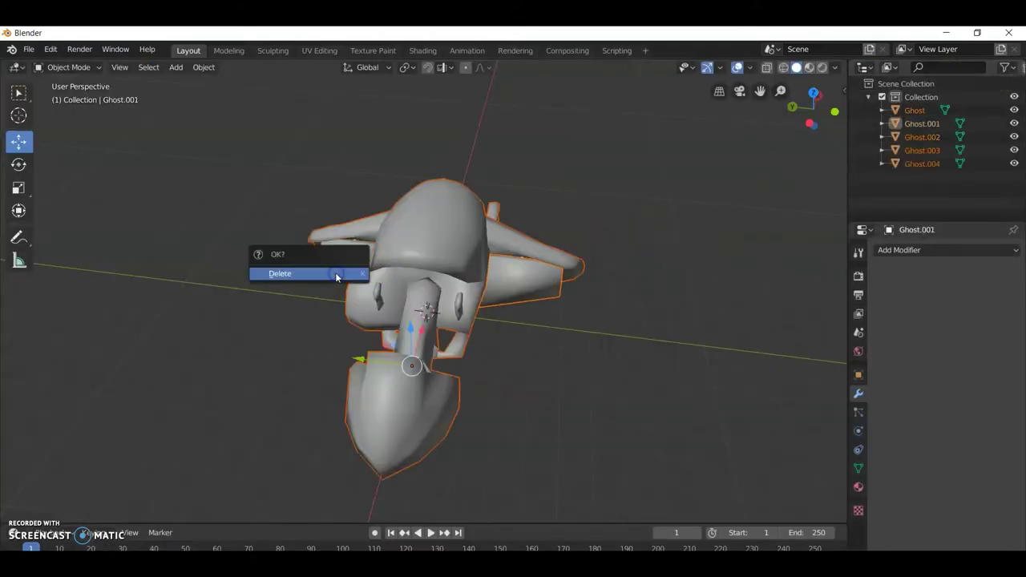
{"action": "left_click", "coordinate": [339, 275]}
{"action": "left_click", "coordinate": [28, 50]}
{"action": "mouse_move", "coordinate": [104, 246]}
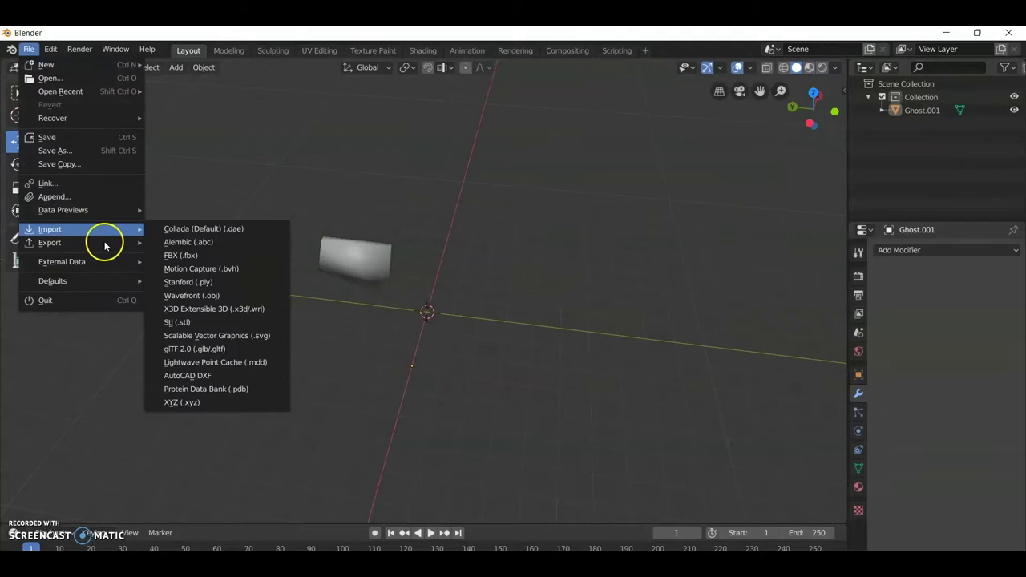
{"action": "left_click", "coordinate": [265, 275]}
{"action": "type", "text": "left wi"}
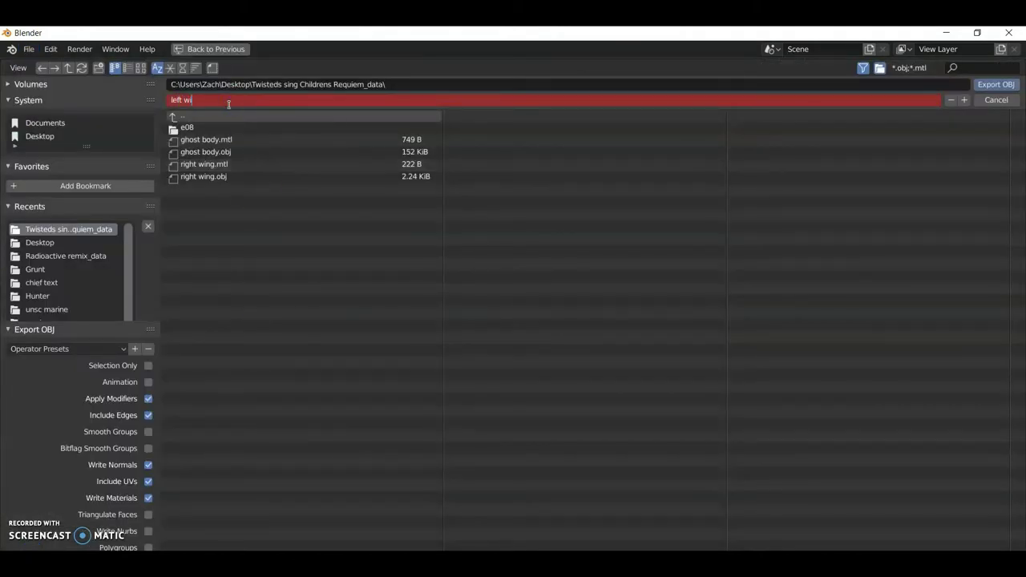
{"action": "type", "text": "ng"}
{"action": "key", "text": "Return"}
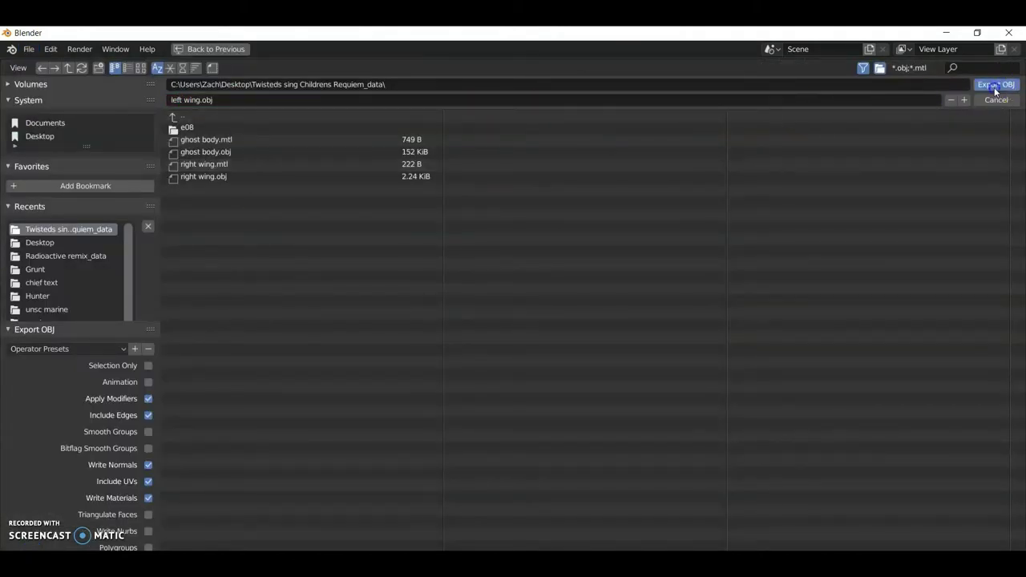
{"action": "left_click", "coordinate": [994, 84]}
{"action": "key", "text": "ctrl+z"}
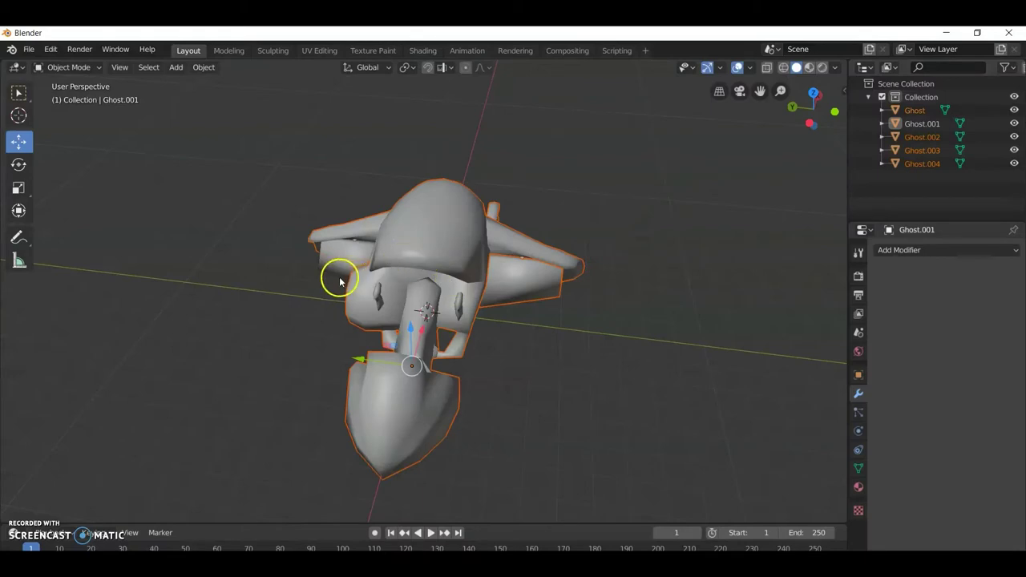
{"action": "mouse_move", "coordinate": [374, 274]}
{"action": "middle_mouse_down"}
{"action": "mouse_move", "coordinate": [277, 310]}
{"action": "mouse_move", "coordinate": [452, 332]}
{"action": "mouse_move", "coordinate": [420, 360]}
{"action": "middle_mouse_up"}
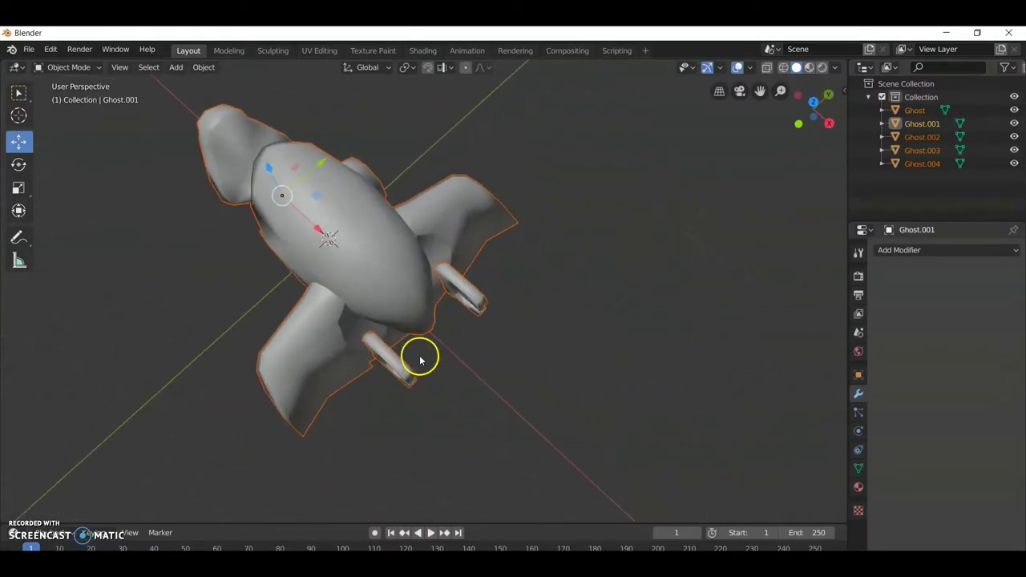
- Delete all parts except Ghost.004 and export it as right gun.obj
{"action": "key", "text": "x"}
{"action": "left_click", "coordinate": [411, 379]}
{"action": "left_click", "coordinate": [28, 49]}
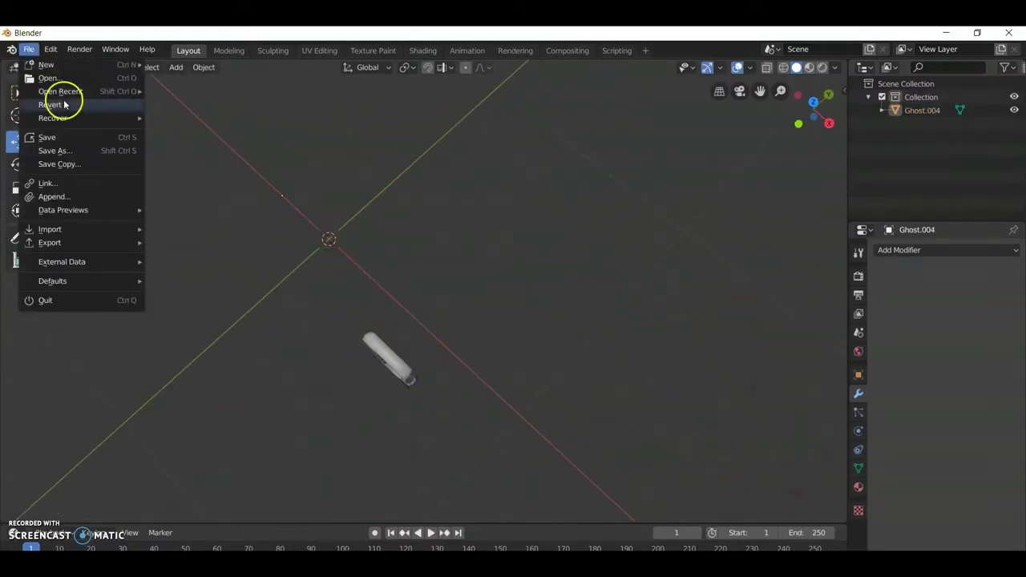
{"action": "mouse_move", "coordinate": [108, 251]}
{"action": "left_click", "coordinate": [233, 309]}
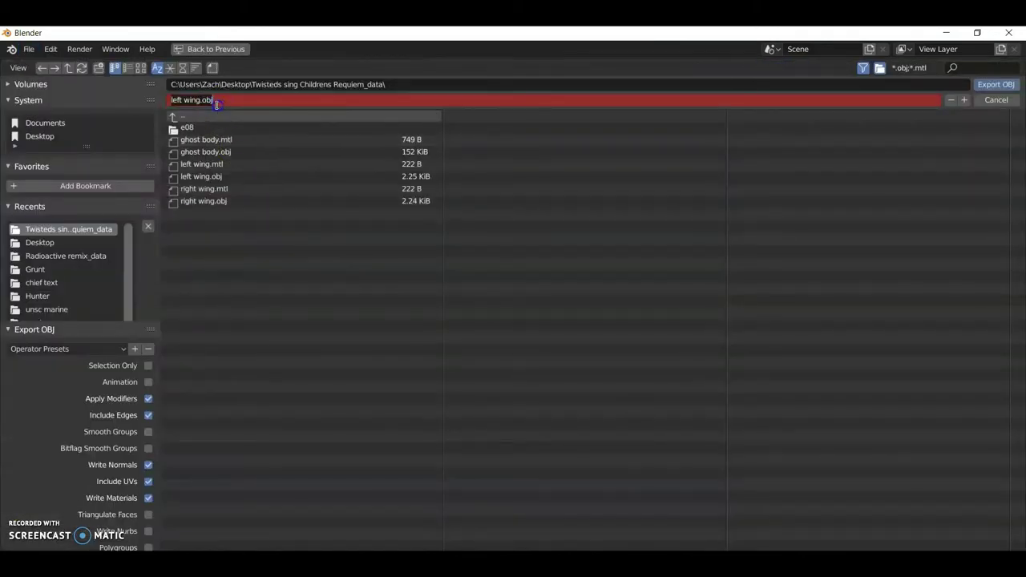
{"action": "key", "text": "Return"}
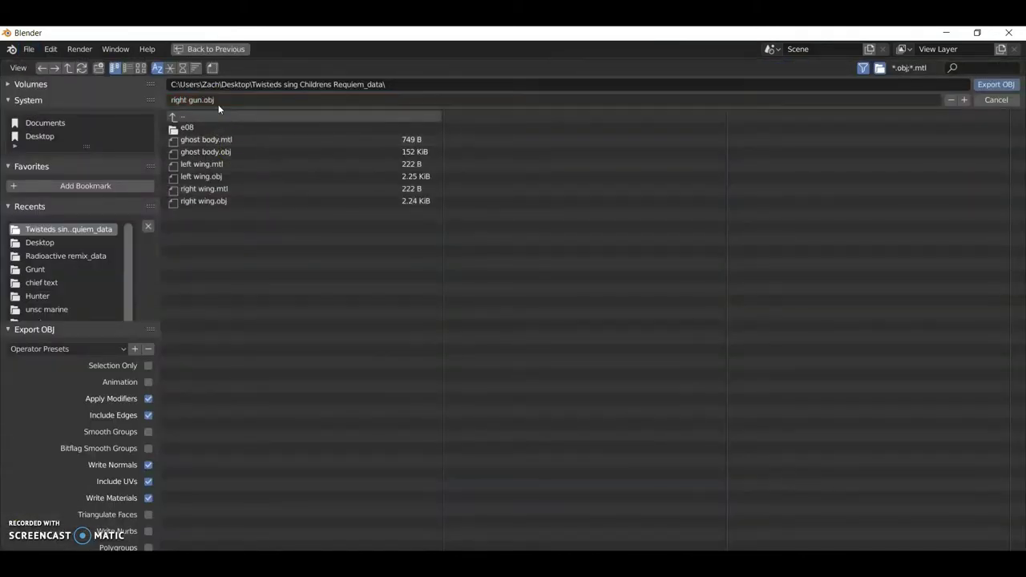
{"action": "left_click", "coordinate": [996, 84]}
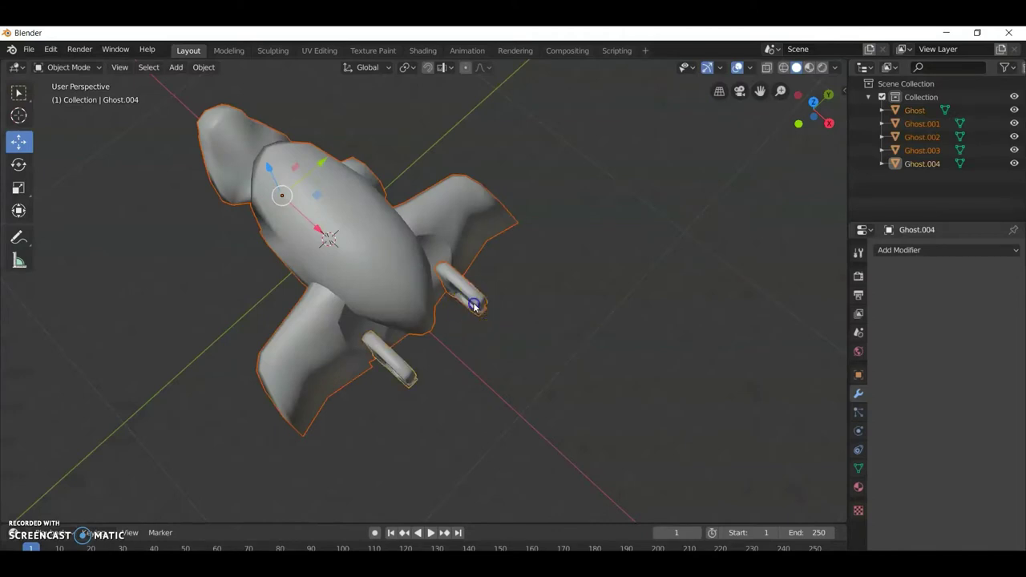
- Keep only Ghost.003, export it as left gun.obj, and deselect the parts
{"action": "key", "text": "ctrl+shift+z"}
{"action": "left_click", "coordinate": [37, 51]}
{"action": "mouse_move", "coordinate": [115, 243]}
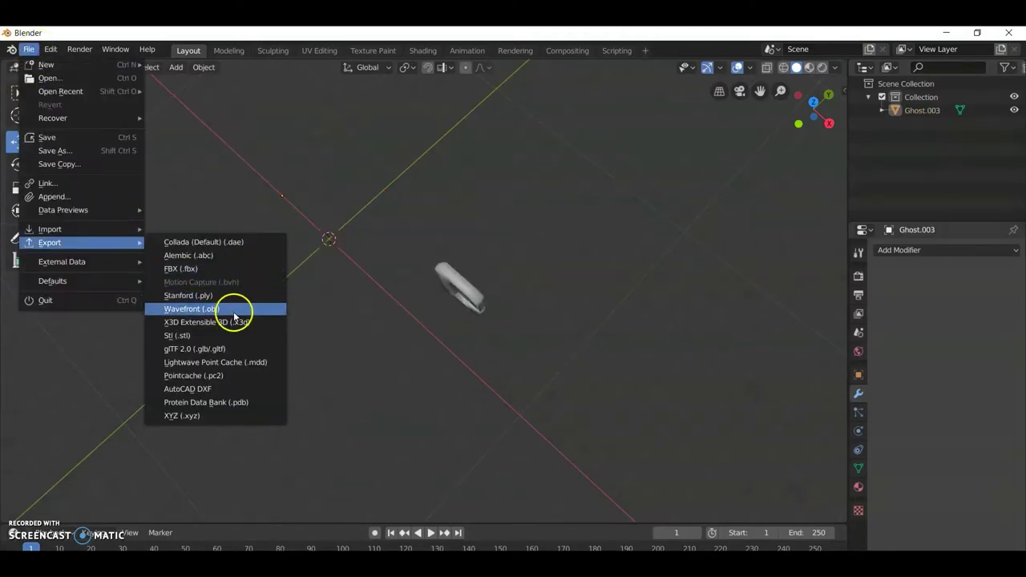
{"action": "left_click", "coordinate": [236, 307]}
{"action": "left_click", "coordinate": [242, 104]}
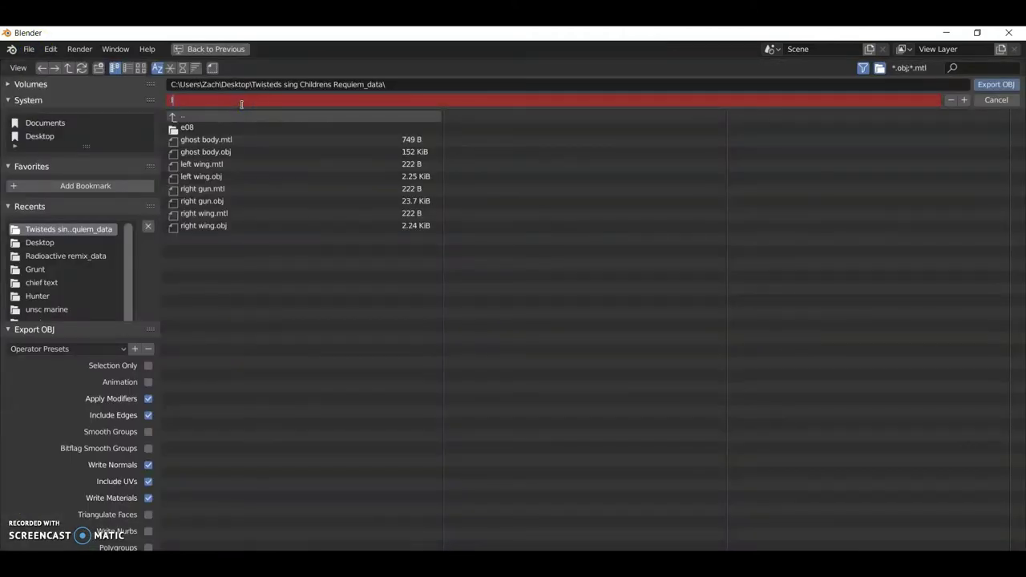
{"action": "type", "text": "left gun"}
{"action": "key", "text": "Return"}
{"action": "left_click", "coordinate": [998, 85]}
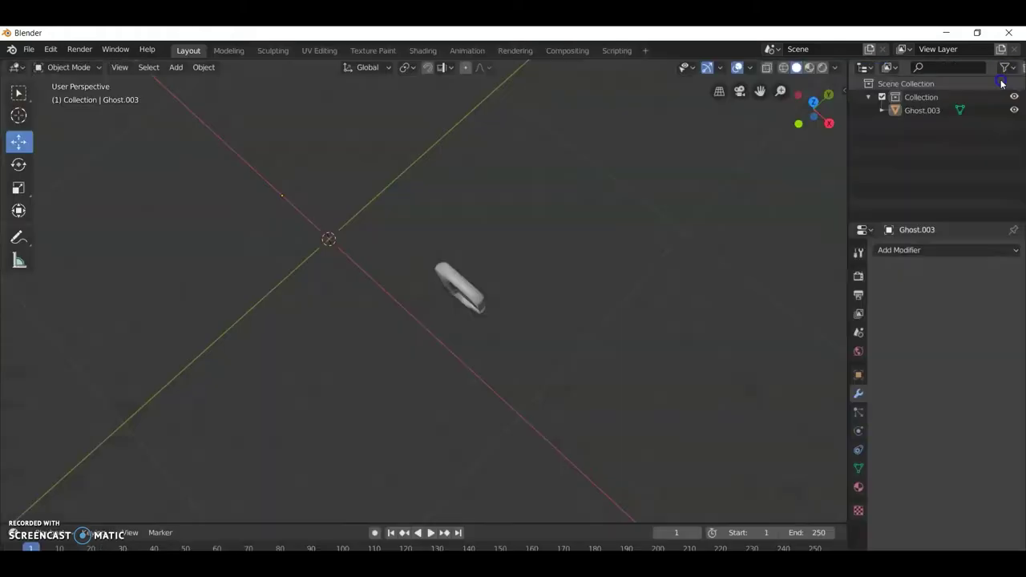
{"action": "left_click", "coordinate": [583, 282]}
{"action": "middle_click_drag", "start_coordinate": [583, 283], "coordinate": [541, 193]}
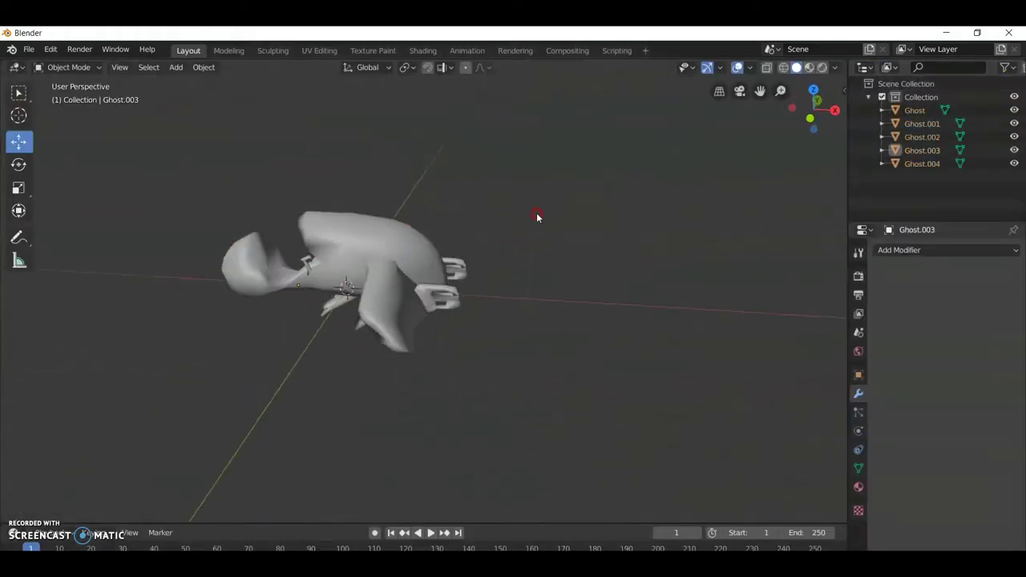
- Save the Blender model under the name ghost.blend with Save As
{"action": "left_click", "coordinate": [30, 49]}
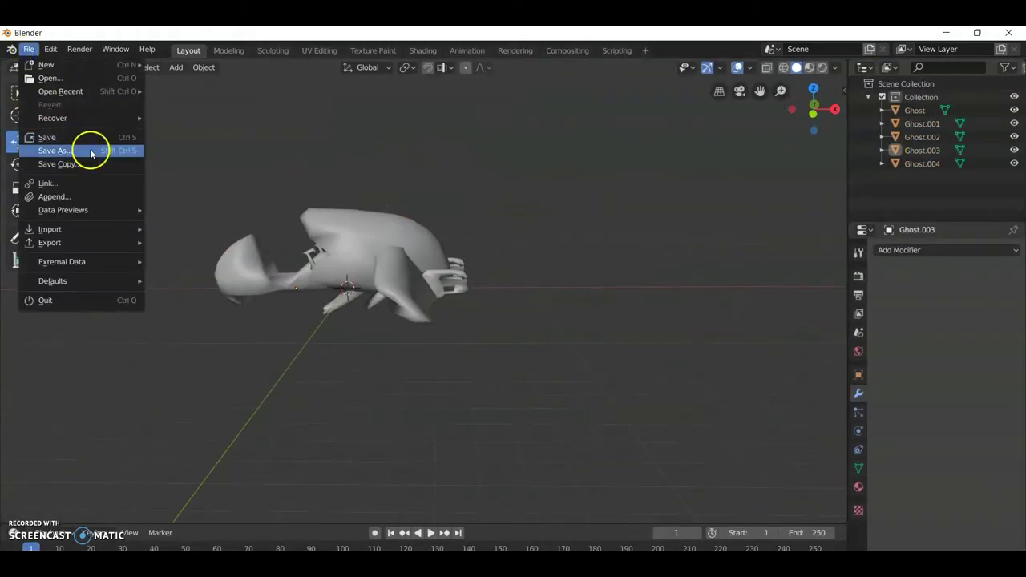
{"action": "left_click", "coordinate": [85, 138]}
{"action": "left_click", "coordinate": [239, 100]}
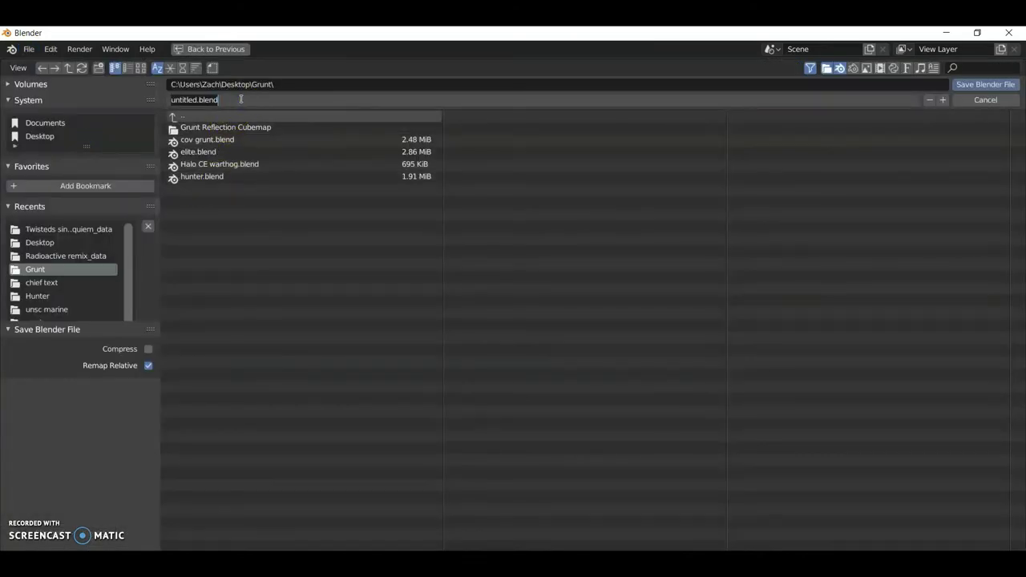
{"action": "key", "text": "Return"}
{"action": "left_click", "coordinate": [985, 84]}
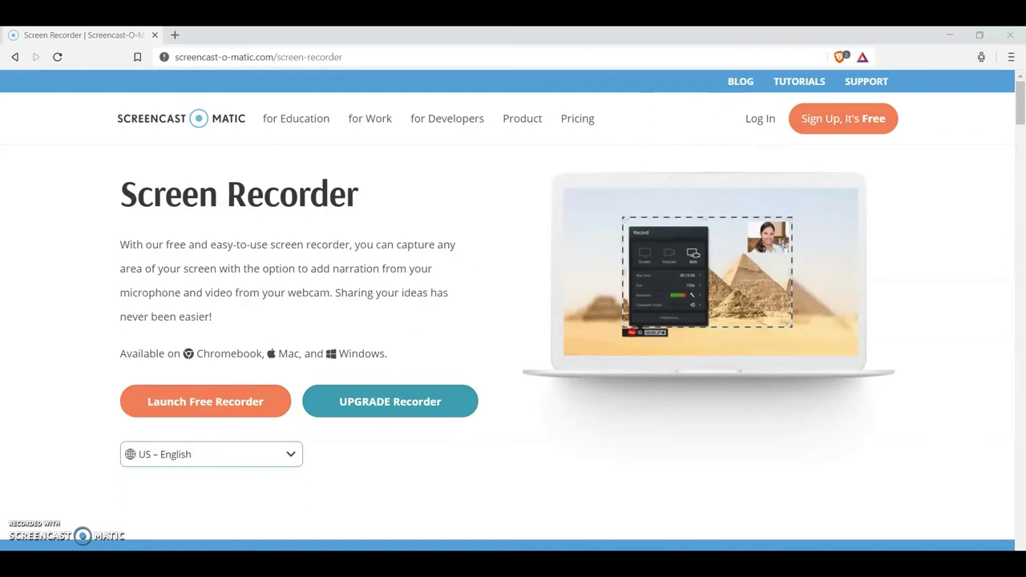
- Minimize the browser to reveal Roblox Studio with the Warthog on the baseplate
{"action": "left_click", "coordinate": [948, 40]}
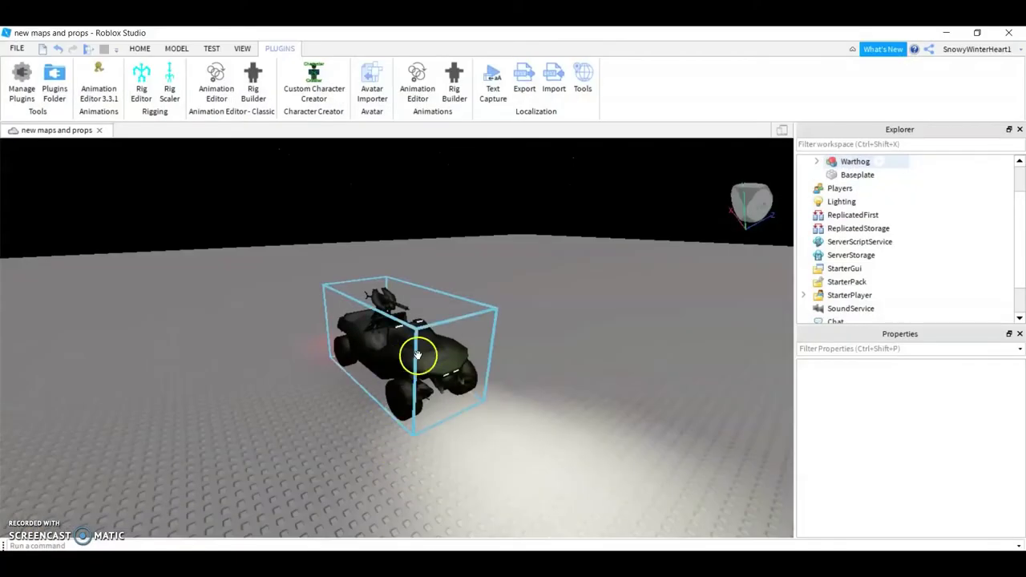
{"action": "mouse_move", "coordinate": [419, 355]}
{"action": "right_mouse_down"}
{"action": "mouse_move", "coordinate": [465, 334]}
{"action": "mouse_move", "coordinate": [321, 331]}
{"action": "mouse_move", "coordinate": [460, 279]}
{"action": "mouse_move", "coordinate": [497, 301]}
{"action": "mouse_move", "coordinate": [466, 320]}
{"action": "mouse_move", "coordinate": [397, 326]}
{"action": "mouse_move", "coordinate": [351, 280]}
{"action": "right_mouse_up"}
{"action": "scroll", "coordinate": [460, 280], "scroll_direction": "up", "scroll_amount": 5}
{"action": "scroll", "coordinate": [481, 311], "scroll_direction": "down", "scroll_amount": 5}
{"action": "scroll", "coordinate": [397, 326], "scroll_direction": "up", "scroll_amount": 4}
- Deselect the Warthog and open the Game Explorer asset panel from the View tab
{"action": "scroll", "coordinate": [351, 280], "scroll_direction": "down", "scroll_amount": 4}
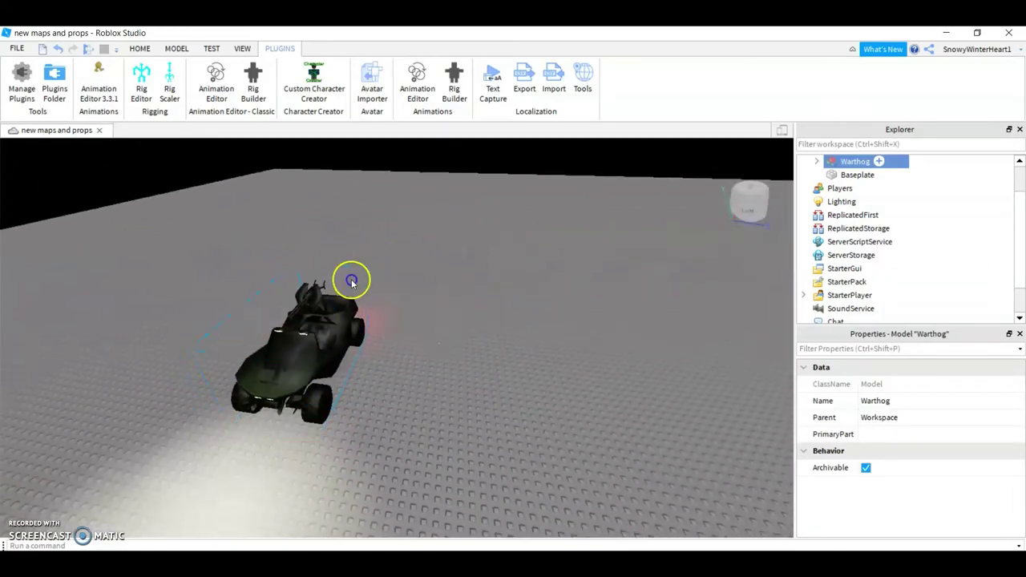
{"action": "left_click", "coordinate": [351, 281]}
{"action": "right_click_drag", "start_coordinate": [433, 323], "coordinate": [433, 297]}
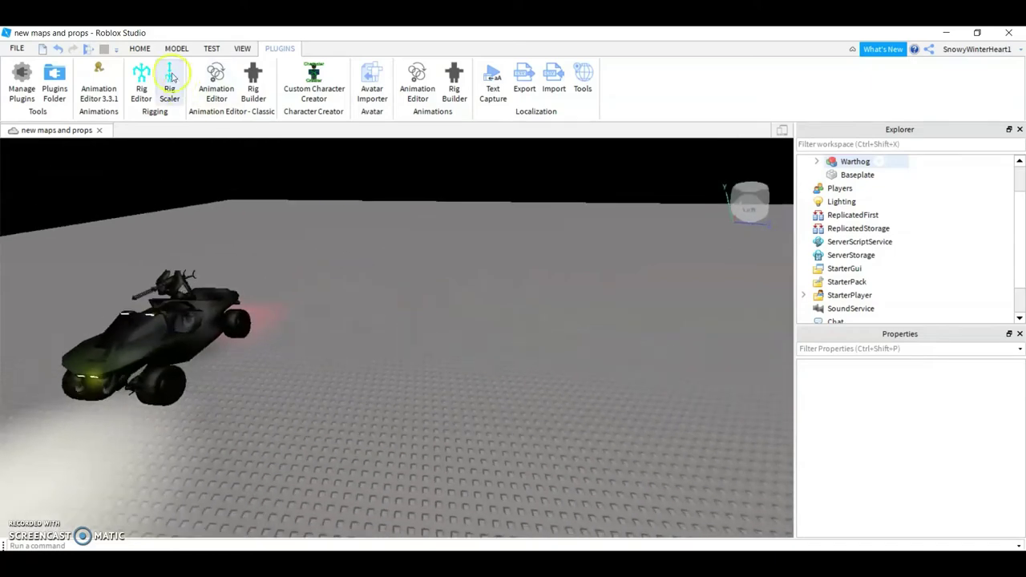
{"action": "left_click", "coordinate": [239, 50]}
{"action": "left_click", "coordinate": [121, 70]}
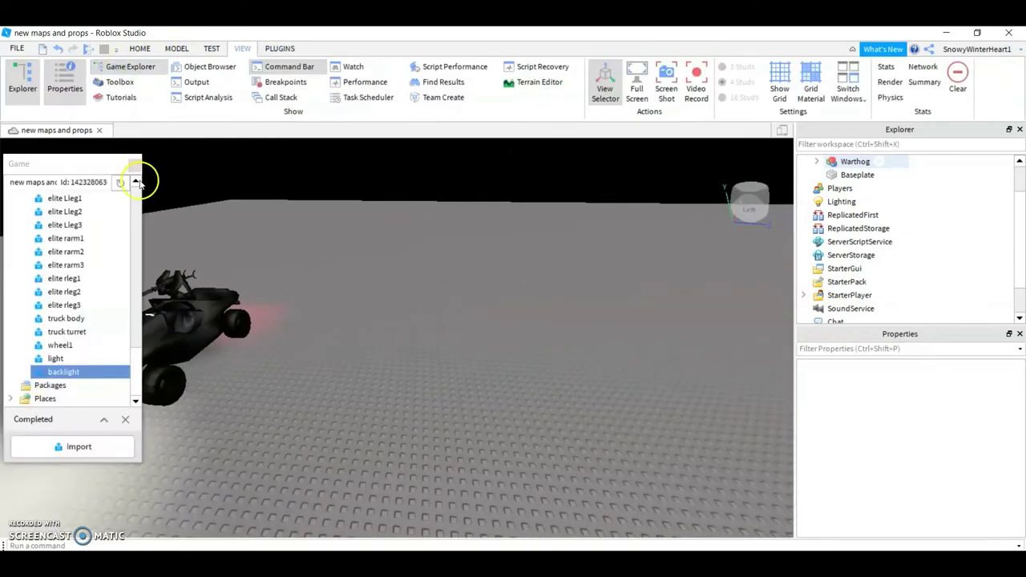
- Import the ghost body .obj from Desktop > Twisteds sing Childrens Requiem_data
{"action": "left_click", "coordinate": [77, 447]}
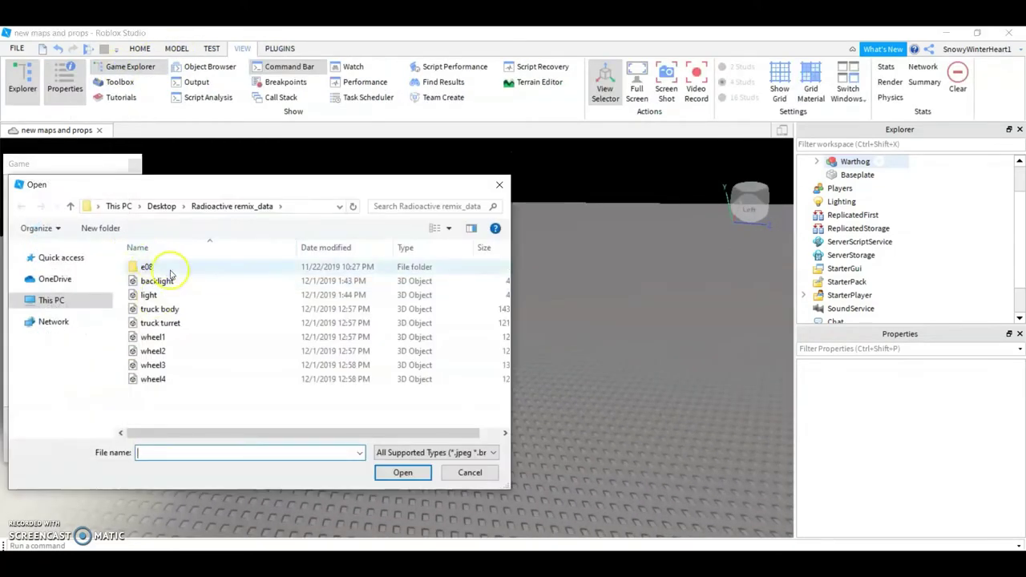
{"action": "left_click", "coordinate": [61, 257]}
{"action": "double_click", "coordinate": [288, 275]}
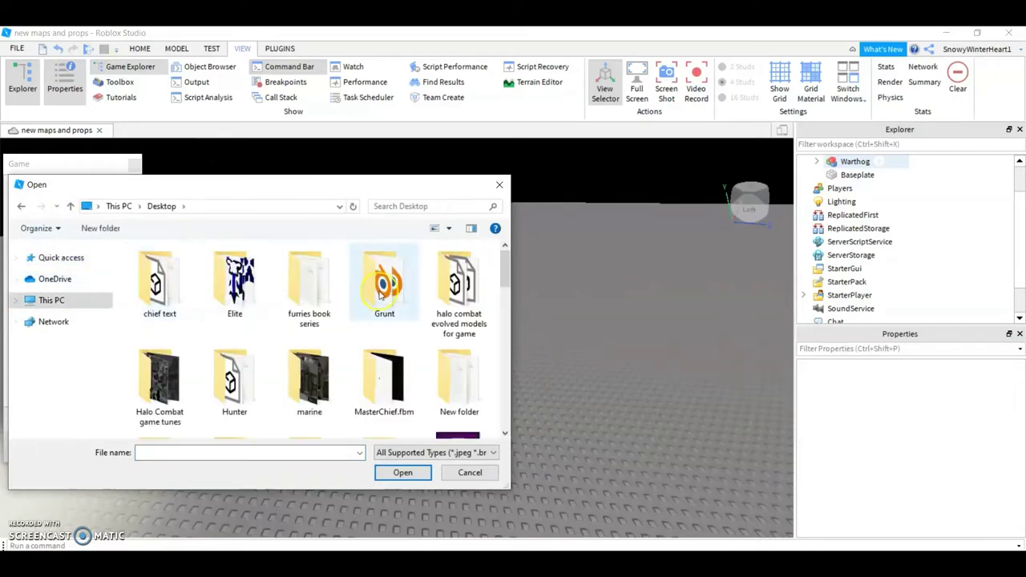
{"action": "scroll", "coordinate": [469, 297], "scroll_direction": "down", "scroll_amount": 1}
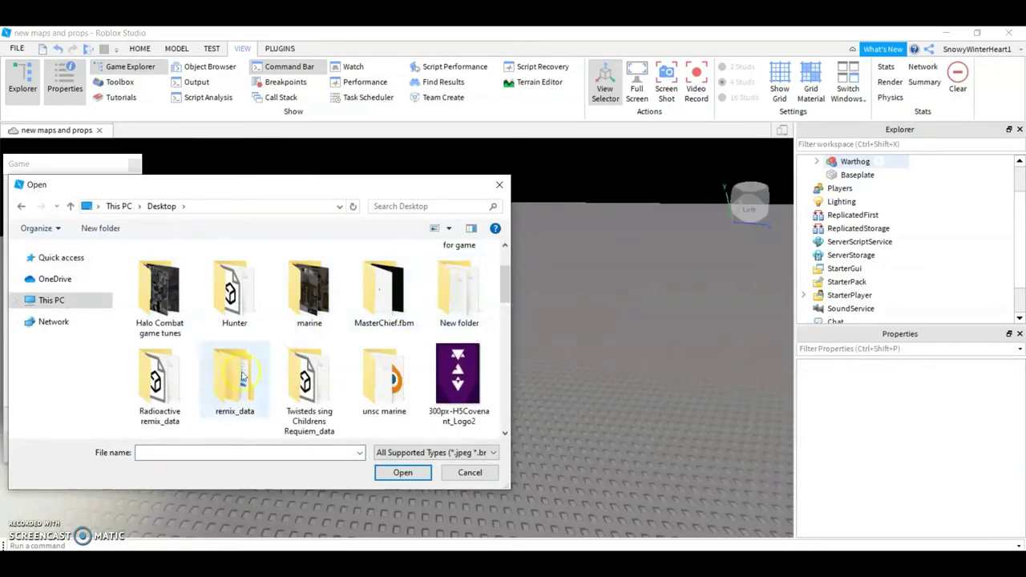
{"action": "double_click", "coordinate": [309, 384]}
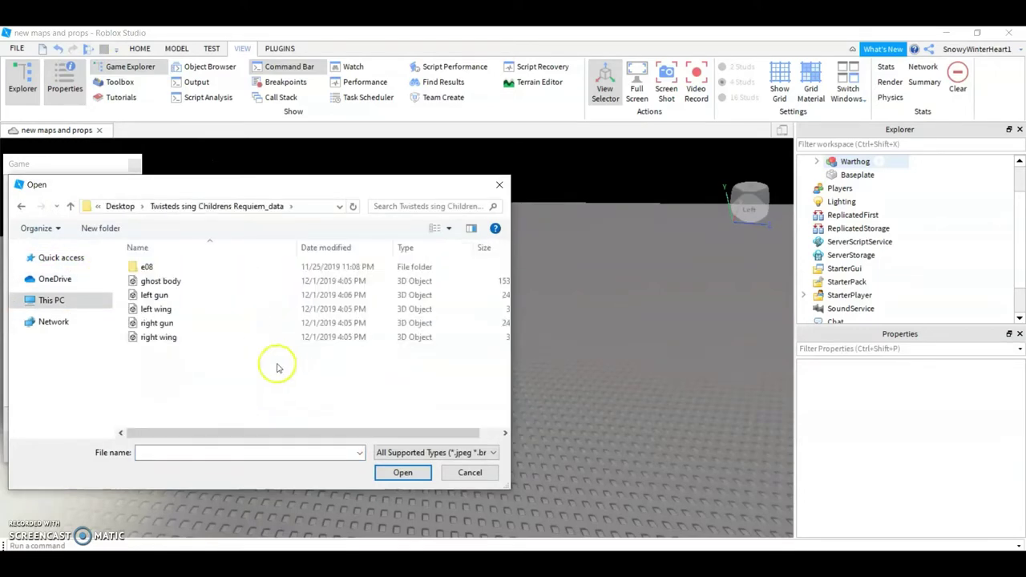
{"action": "double_click", "coordinate": [197, 275]}
{"action": "left_click", "coordinate": [91, 354]}
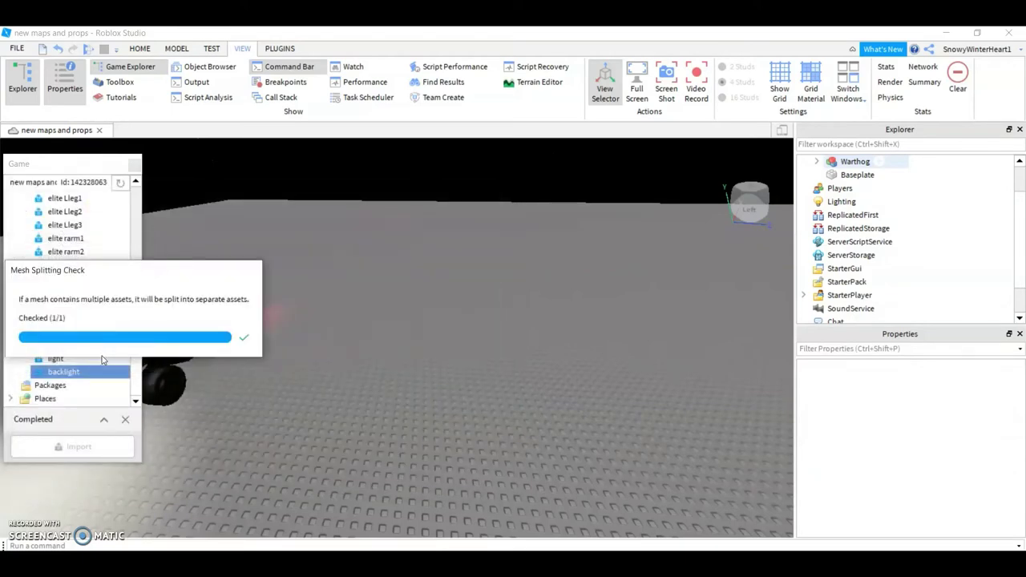
{"action": "left_click", "coordinate": [102, 397]}
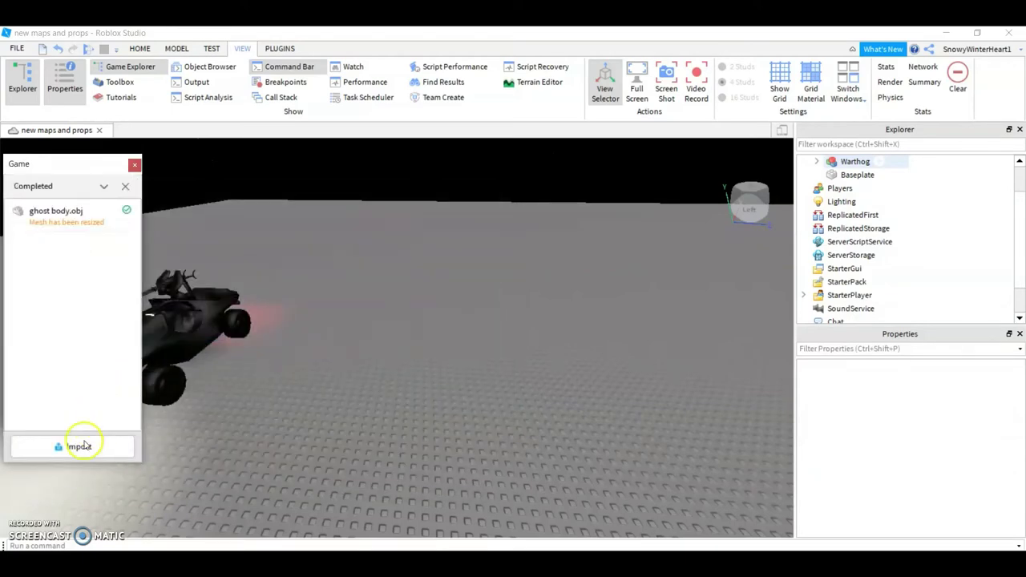
- Import the left gun and left wing meshes with Apply
{"action": "left_click", "coordinate": [85, 445]}
{"action": "double_click", "coordinate": [209, 297]}
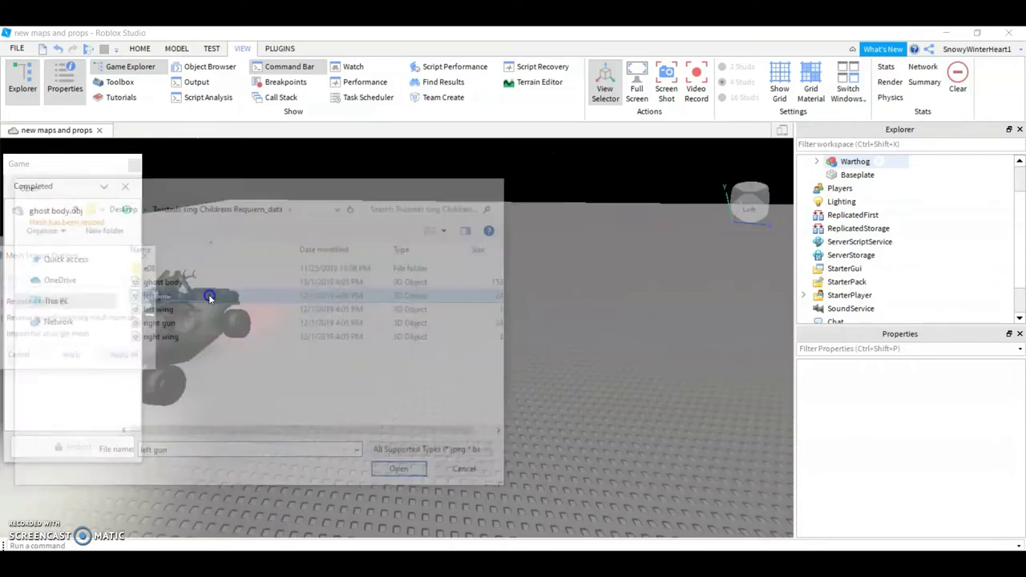
{"action": "left_click", "coordinate": [85, 356]}
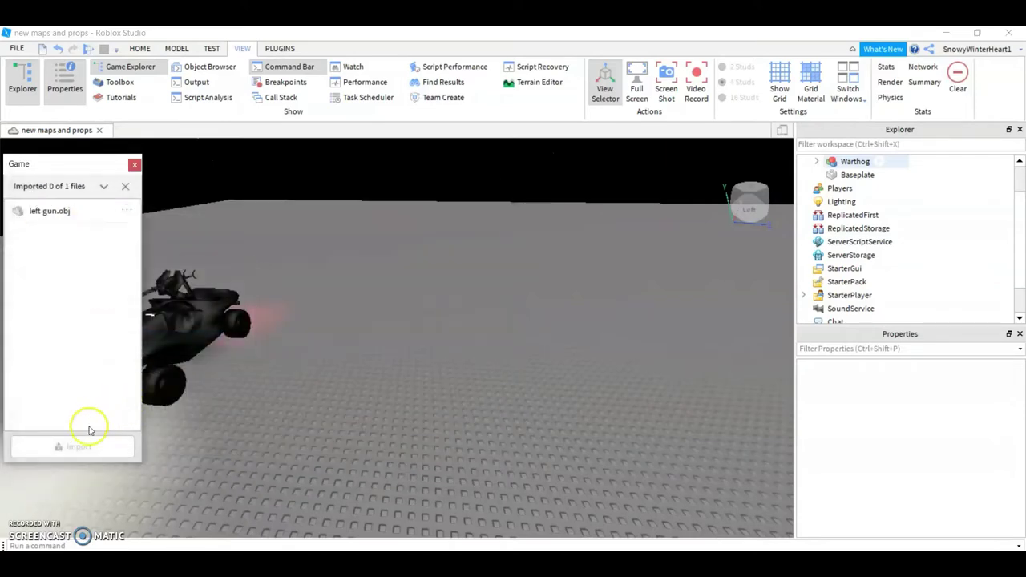
{"action": "left_click", "coordinate": [75, 449]}
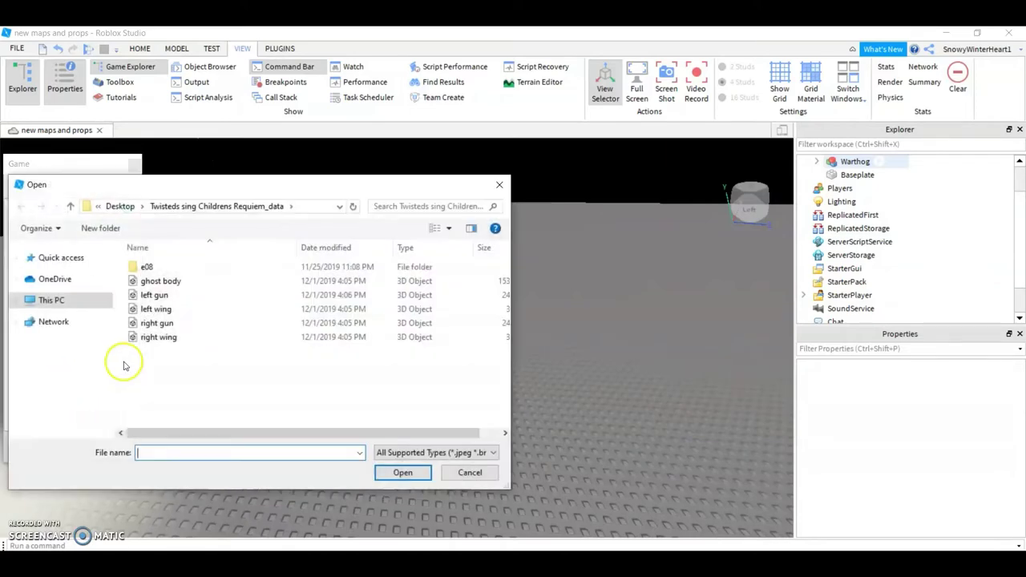
{"action": "double_click", "coordinate": [172, 311]}
{"action": "left_click", "coordinate": [75, 355]}
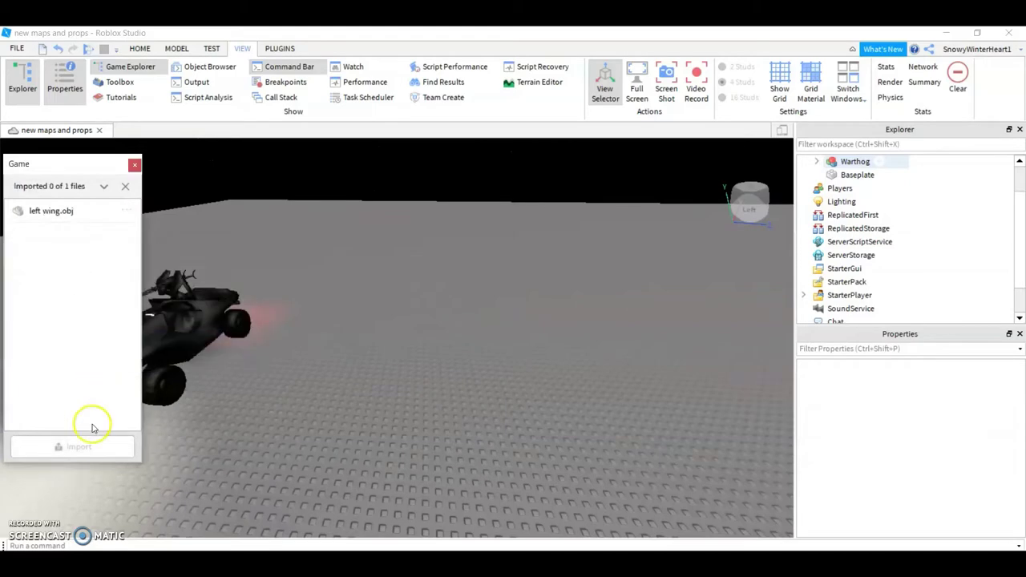
- Import the right gun and right wing meshes, then dismiss the import results
{"action": "left_click", "coordinate": [79, 446]}
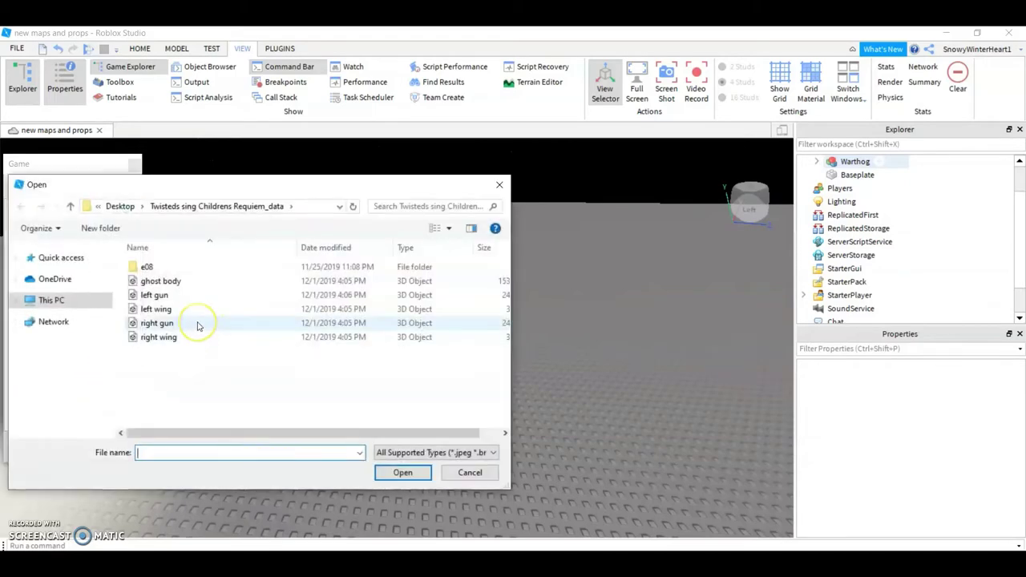
{"action": "double_click", "coordinate": [184, 326]}
{"action": "left_click", "coordinate": [65, 356]}
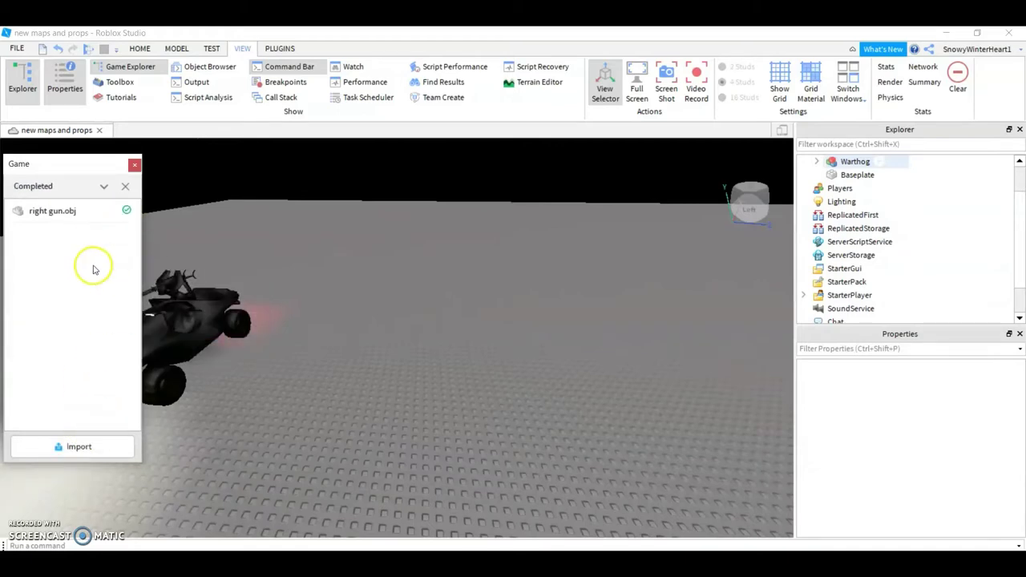
{"action": "left_click", "coordinate": [79, 446]}
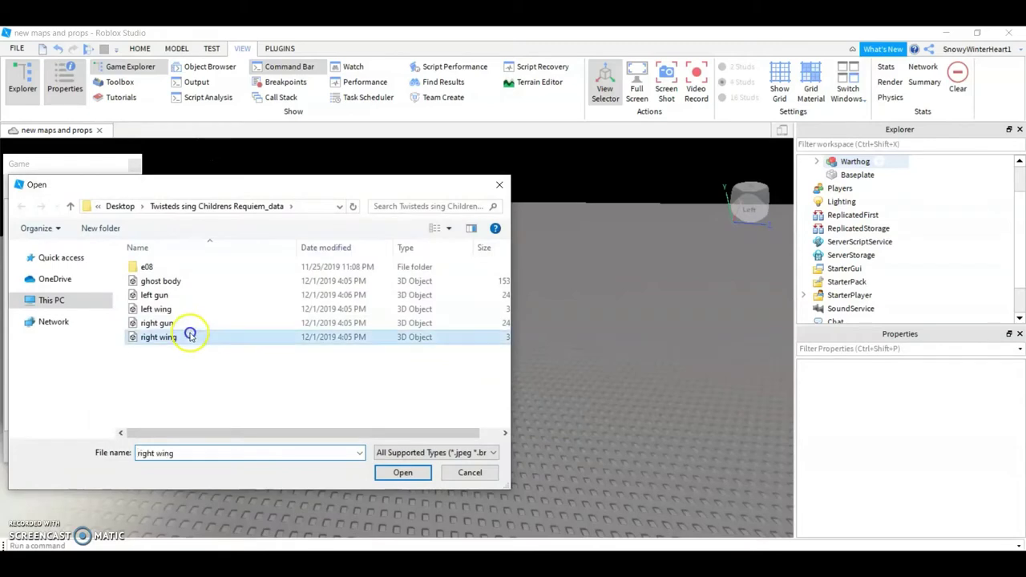
{"action": "double_click", "coordinate": [190, 335]}
{"action": "left_click", "coordinate": [71, 355]}
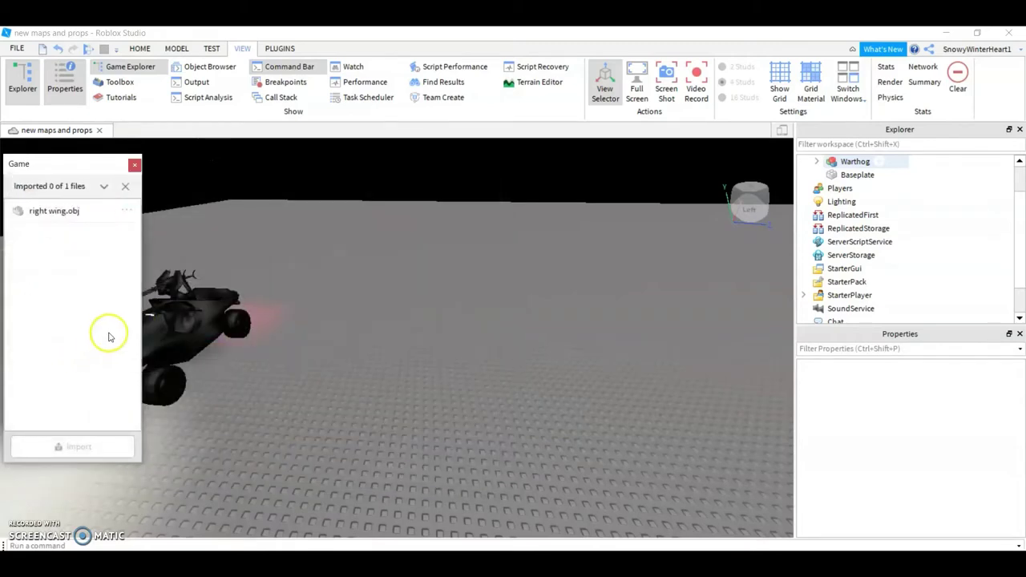
{"action": "mouse_move", "coordinate": [211, 313]}
{"action": "right_mouse_down"}
{"action": "mouse_move", "coordinate": [332, 313]}
{"action": "mouse_move", "coordinate": [121, 164]}
{"action": "right_mouse_up"}
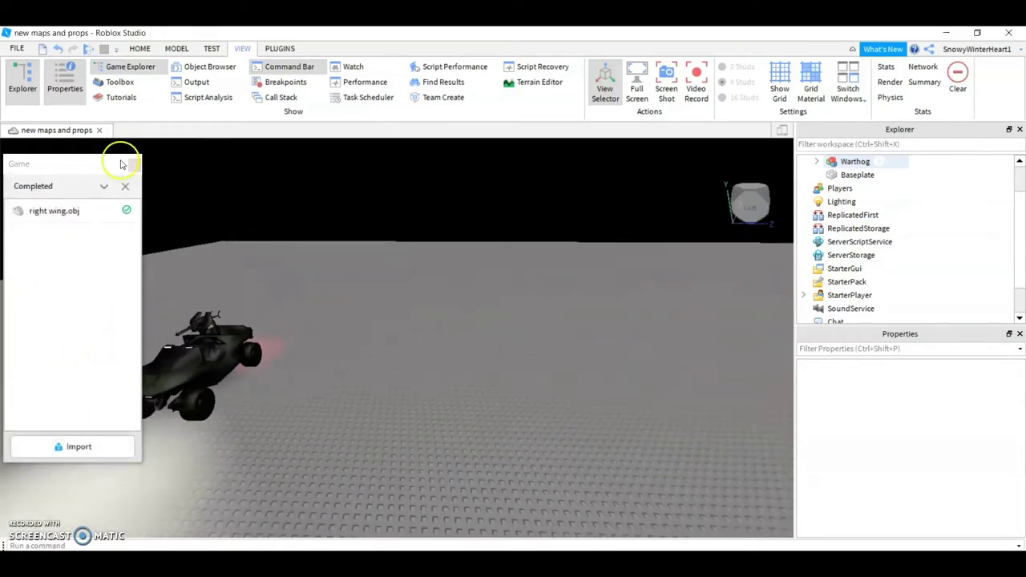
{"action": "left_click", "coordinate": [117, 202]}
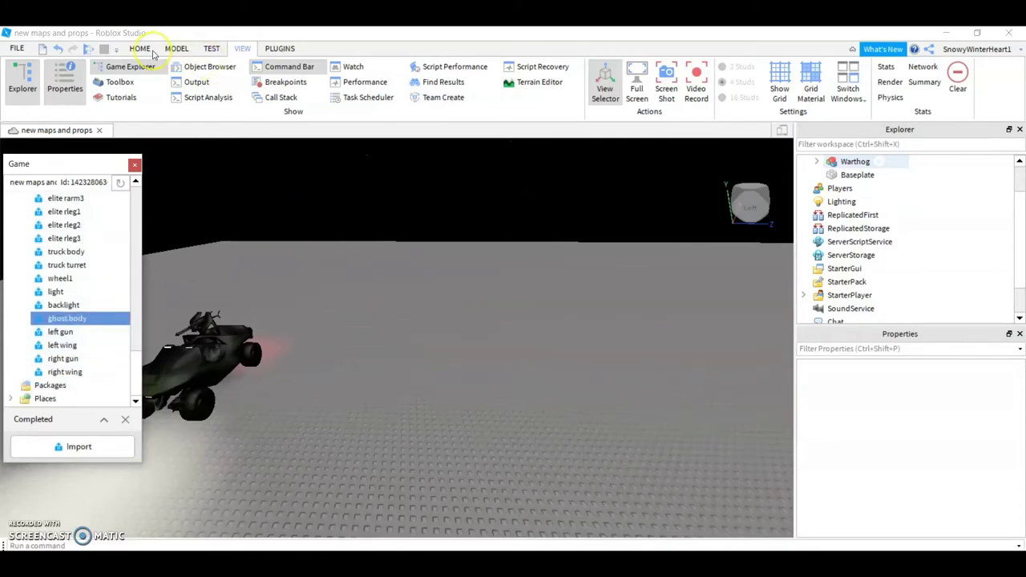
- Insert the ghost body mesh from the Game asset list into the workspace
{"action": "left_click", "coordinate": [355, 230]}
{"action": "right_click_drag", "start_coordinate": [397, 282], "coordinate": [396, 283]}
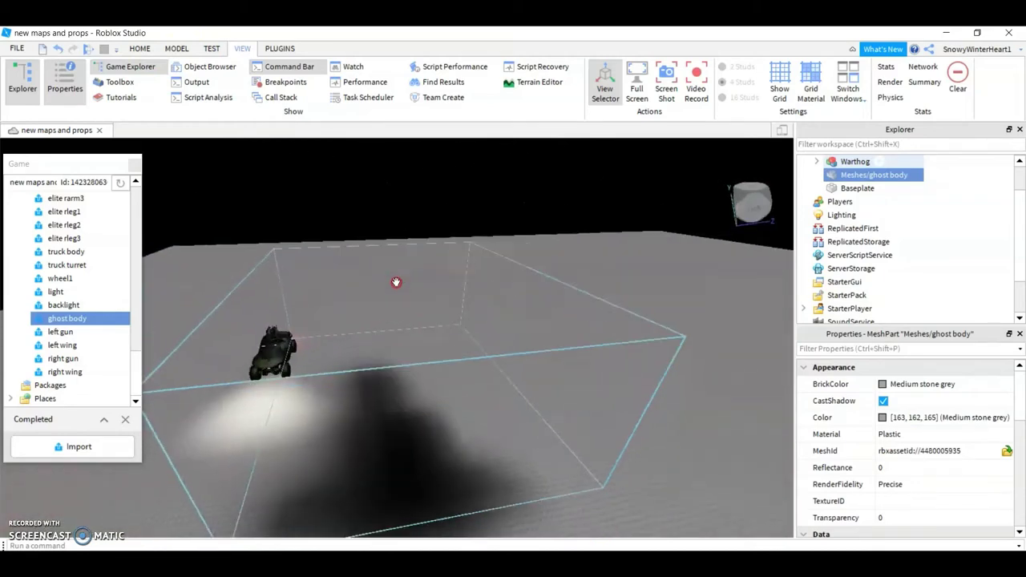
{"action": "right_click_drag", "start_coordinate": [396, 282], "coordinate": [396, 282]}
{"action": "left_click", "coordinate": [141, 49]}
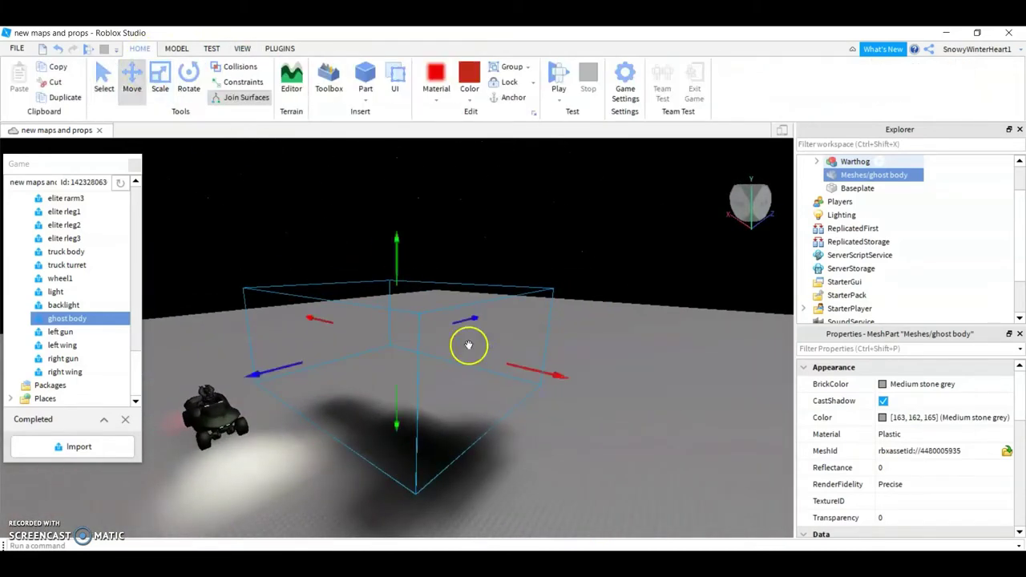
{"action": "scroll", "coordinate": [471, 393], "scroll_direction": "up", "scroll_amount": 3}
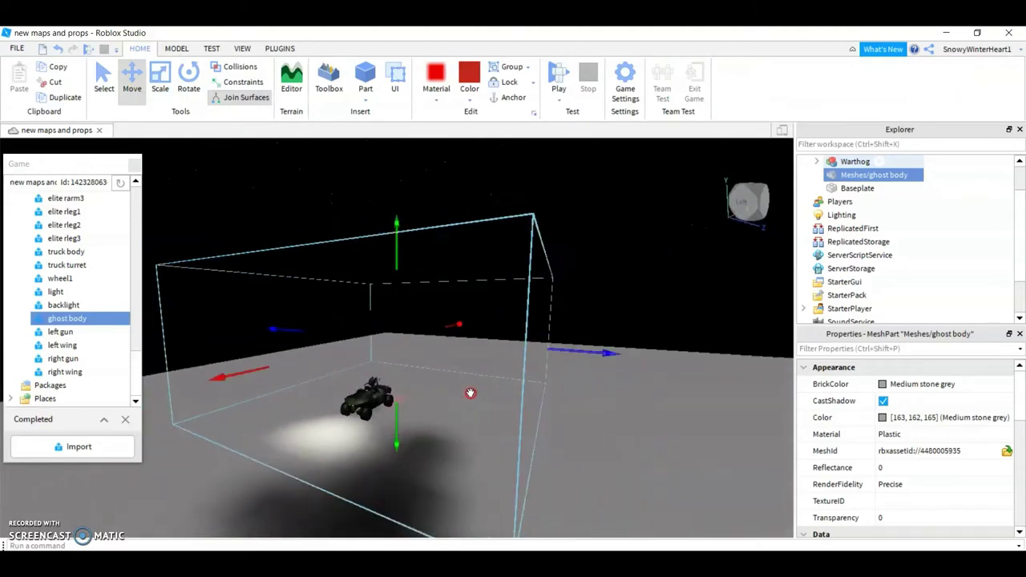
{"action": "right_click_drag", "start_coordinate": [471, 392], "coordinate": [417, 375]}
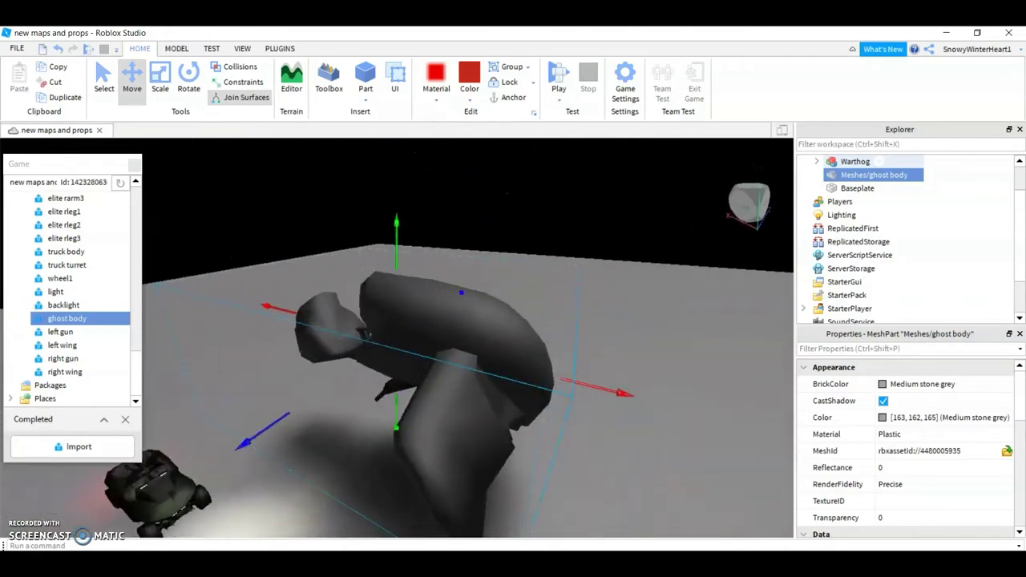
- Insert the left gun mesh and move it onto the ghost body
{"action": "left_click", "coordinate": [407, 310]}
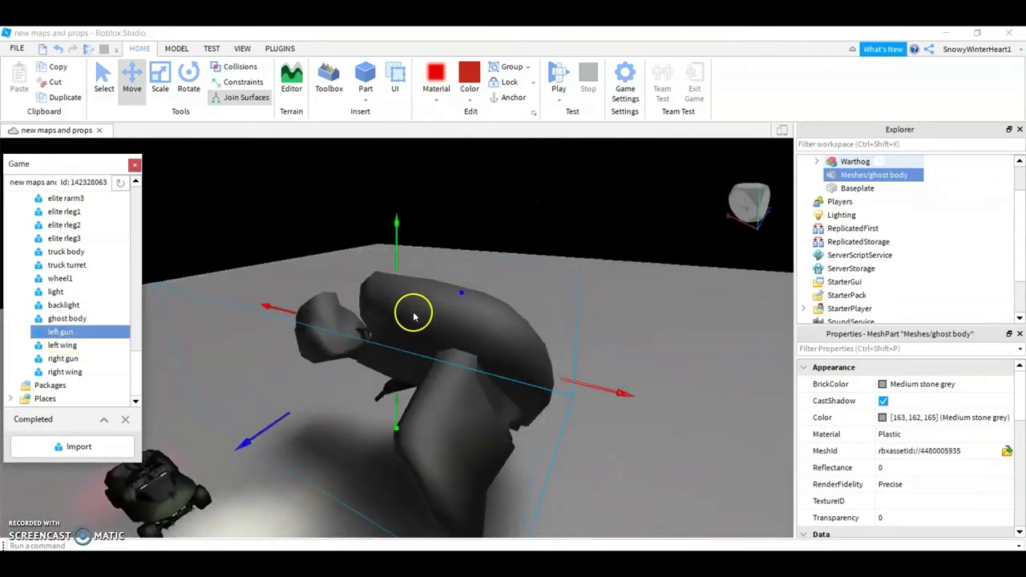
{"action": "scroll", "coordinate": [412, 312], "scroll_direction": "down", "scroll_amount": 5}
{"action": "scroll", "coordinate": [412, 304], "scroll_direction": "down", "scroll_amount": 3}
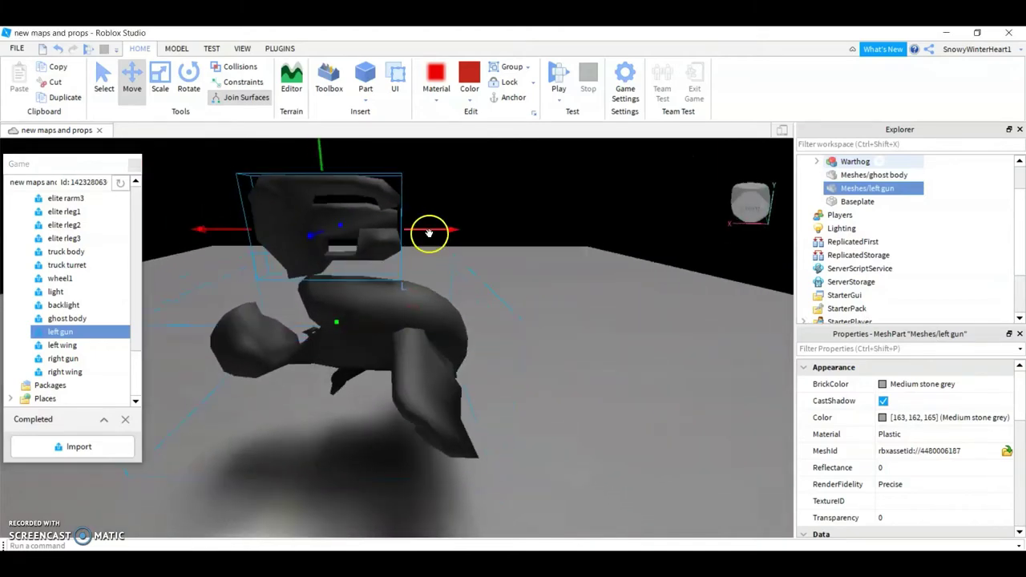
{"action": "left_click_drag", "start_coordinate": [430, 232], "coordinate": [595, 279]}
{"action": "mouse_move", "coordinate": [497, 289]}
{"action": "right_mouse_down"}
{"action": "mouse_move", "coordinate": [447, 267]}
{"action": "mouse_move", "coordinate": [451, 419]}
{"action": "mouse_move", "coordinate": [402, 415]}
{"action": "mouse_move", "coordinate": [420, 414]}
{"action": "right_mouse_up"}
{"action": "scroll", "coordinate": [456, 405], "scroll_direction": "up", "scroll_amount": 3}
{"action": "scroll", "coordinate": [455, 406], "scroll_direction": "up", "scroll_amount": 3}
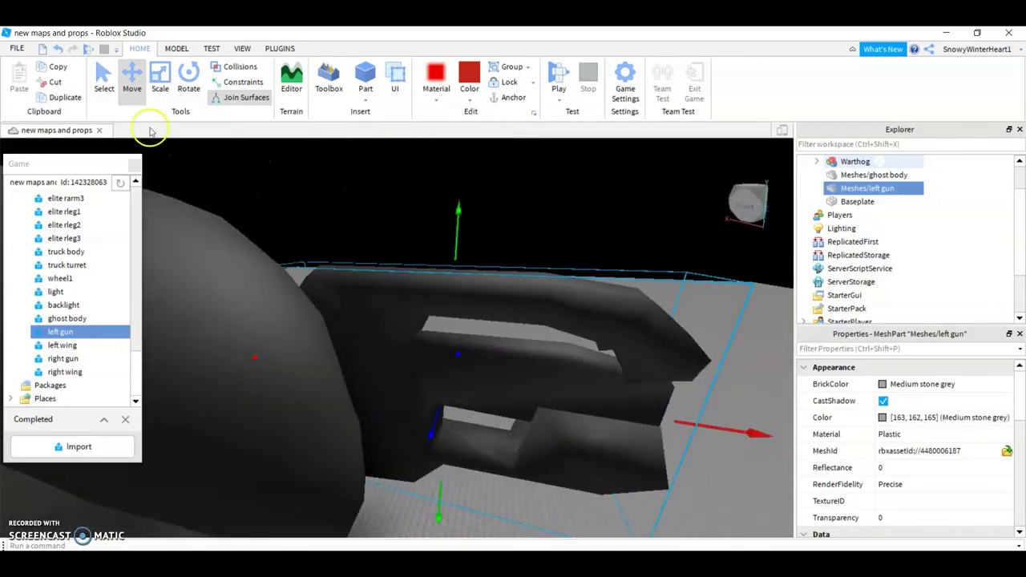
{"action": "mouse_move", "coordinate": [434, 285]}
{"action": "right_mouse_down"}
{"action": "mouse_move", "coordinate": [414, 289]}
{"action": "mouse_move", "coordinate": [399, 275]}
{"action": "right_mouse_up"}
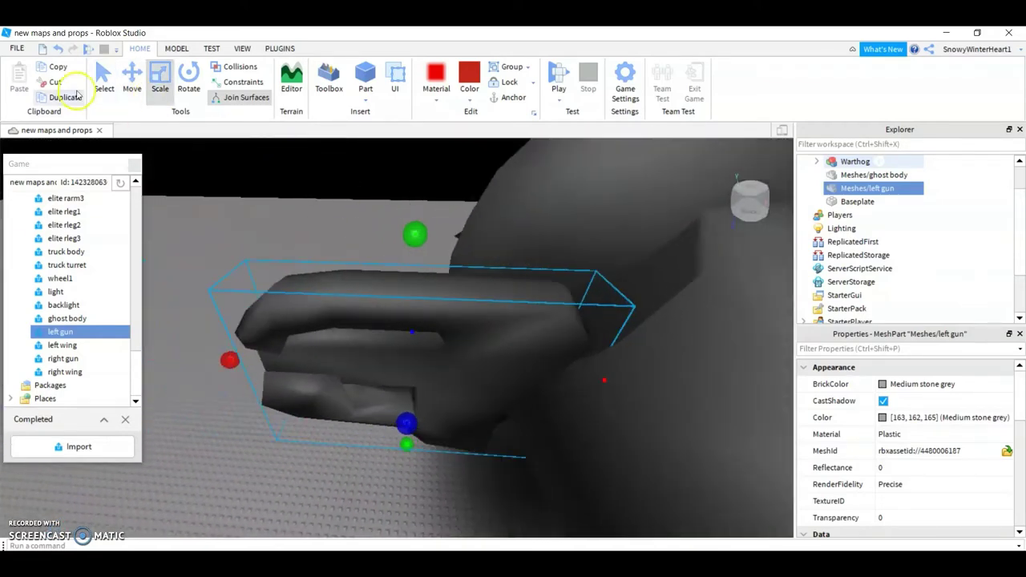
{"action": "right_click_drag", "start_coordinate": [237, 365], "coordinate": [348, 399]}
{"action": "scroll", "coordinate": [355, 393], "scroll_direction": "up", "scroll_amount": 5}
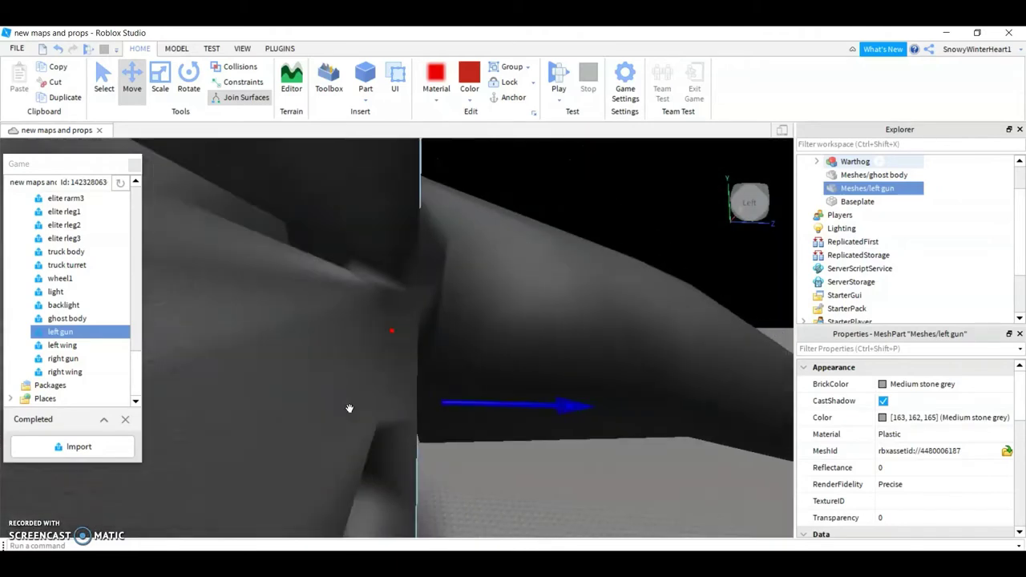
{"action": "mouse_move", "coordinate": [348, 398]}
{"action": "right_mouse_down"}
{"action": "mouse_move", "coordinate": [407, 393]}
{"action": "mouse_move", "coordinate": [443, 412]}
{"action": "right_mouse_up"}
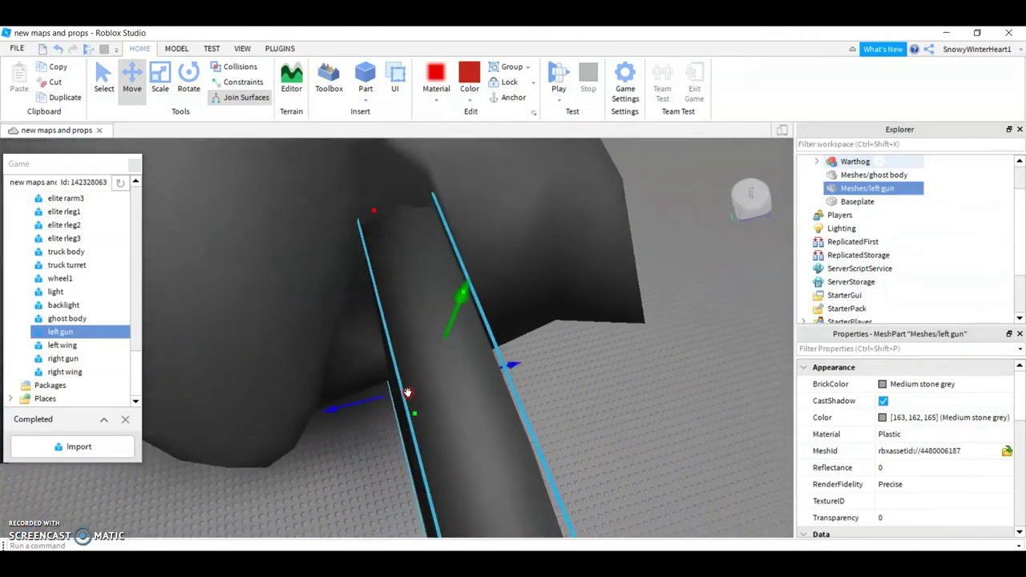
{"action": "scroll", "coordinate": [443, 412], "scroll_direction": "down", "scroll_amount": 3}
{"action": "left_click", "coordinate": [443, 412]}
{"action": "scroll", "coordinate": [274, 348], "scroll_direction": "up", "scroll_amount": 2}
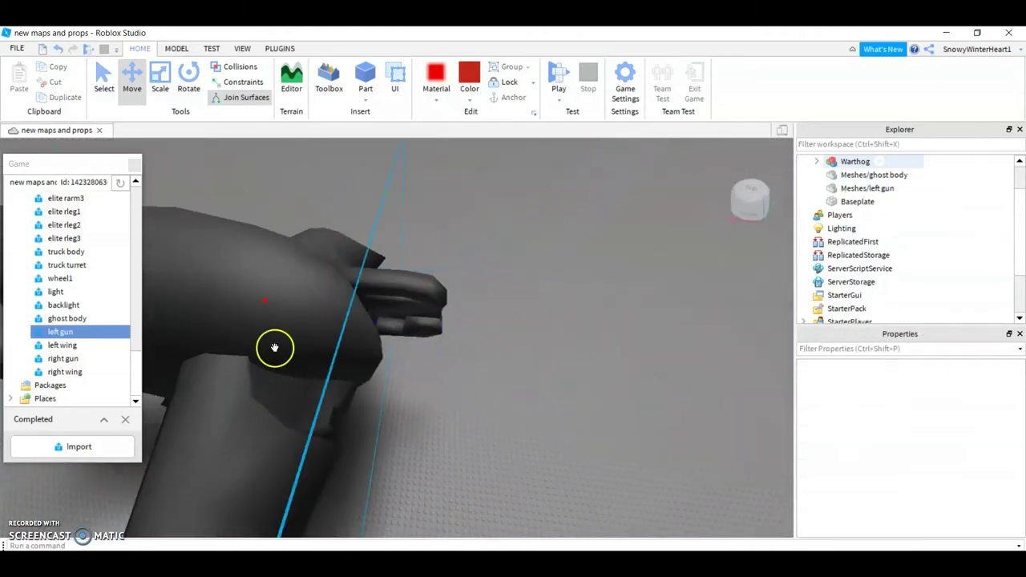
- Insert the right gun mesh, then delete it from the scene
{"action": "left_click", "coordinate": [86, 361]}
{"action": "scroll", "coordinate": [441, 360], "scroll_direction": "up", "scroll_amount": 3}
{"action": "mouse_move", "coordinate": [446, 339]}
{"action": "right_mouse_down"}
{"action": "mouse_move", "coordinate": [174, 148]}
{"action": "mouse_move", "coordinate": [461, 277]}
{"action": "right_mouse_up"}
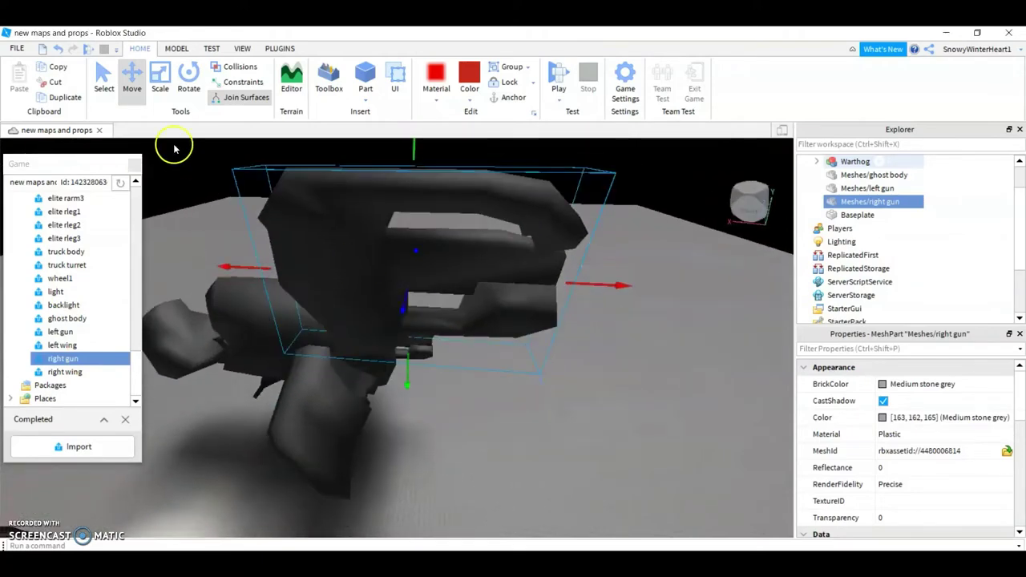
{"action": "right_click", "coordinate": [461, 276]}
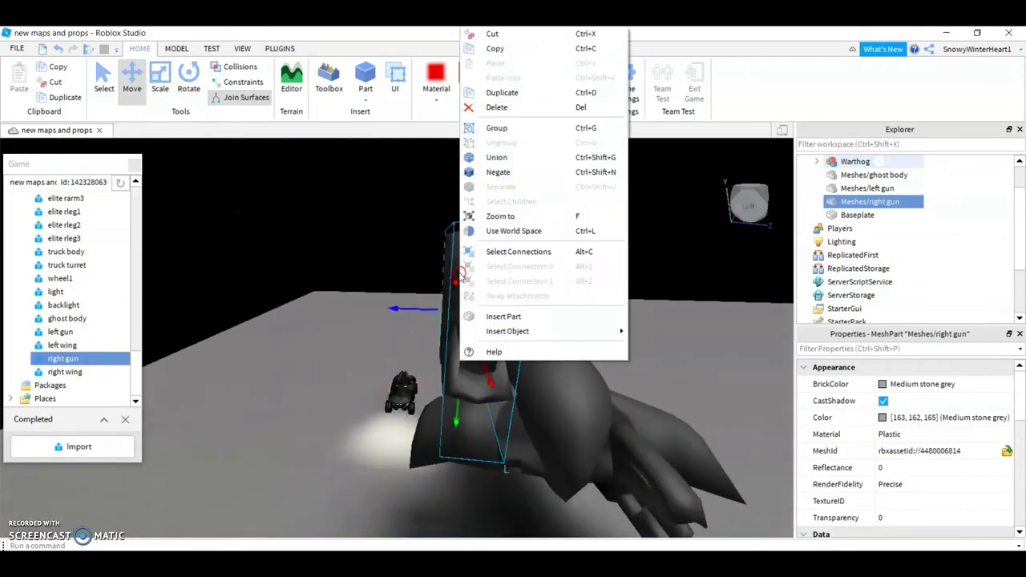
{"action": "left_click", "coordinate": [497, 108]}
- Select the second left gun copy and check its placement beside the ship body
{"action": "right_click_drag", "start_coordinate": [534, 251], "coordinate": [458, 355]}
{"action": "left_click", "coordinate": [465, 359]}
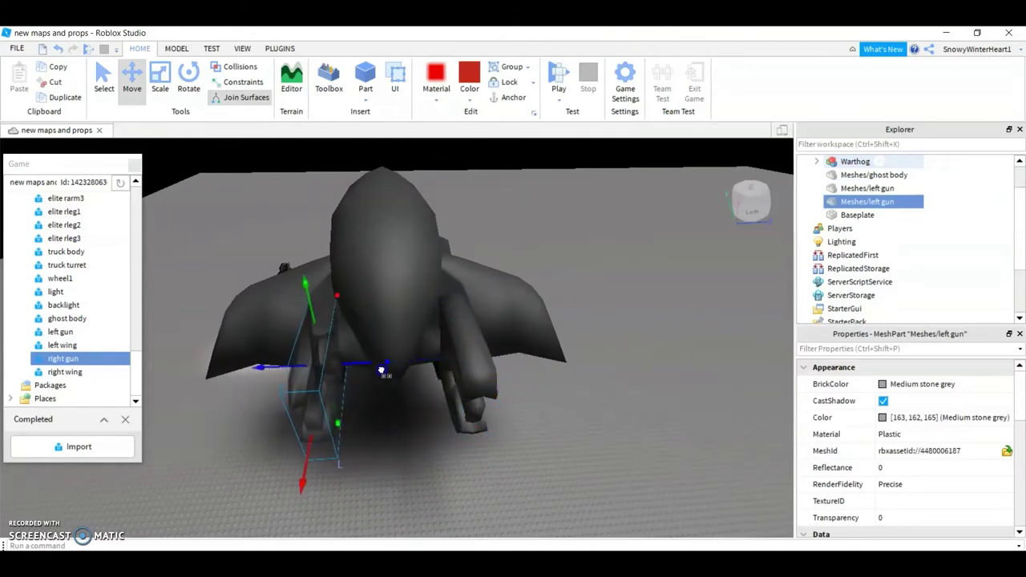
{"action": "scroll", "coordinate": [381, 368], "scroll_direction": "up", "scroll_amount": 5}
{"action": "mouse_move", "coordinate": [381, 369]}
{"action": "right_mouse_down"}
{"action": "mouse_move", "coordinate": [472, 379]}
{"action": "mouse_move", "coordinate": [538, 344]}
{"action": "right_mouse_up"}
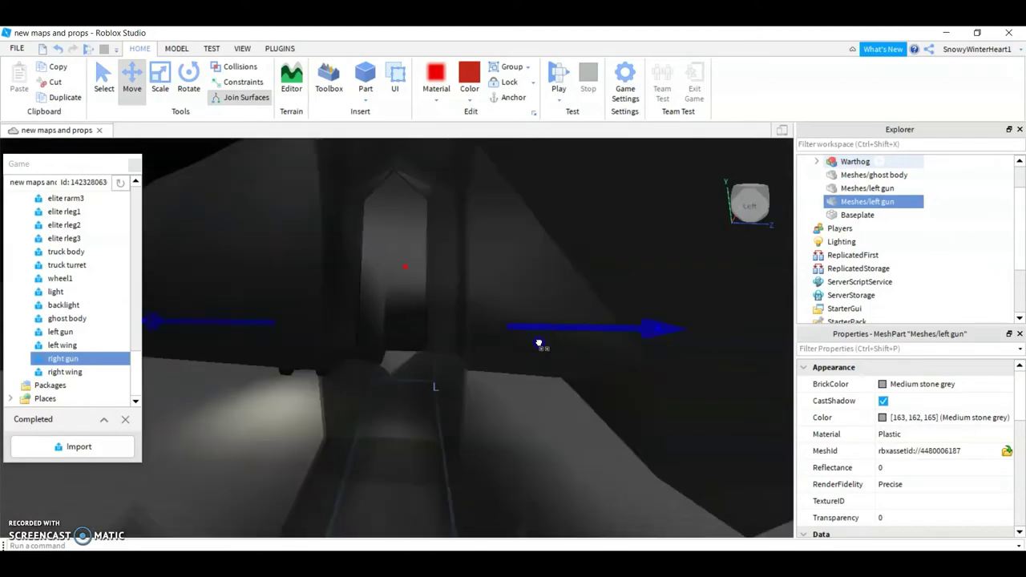
{"action": "scroll", "coordinate": [513, 355], "scroll_direction": "down", "scroll_amount": 8}
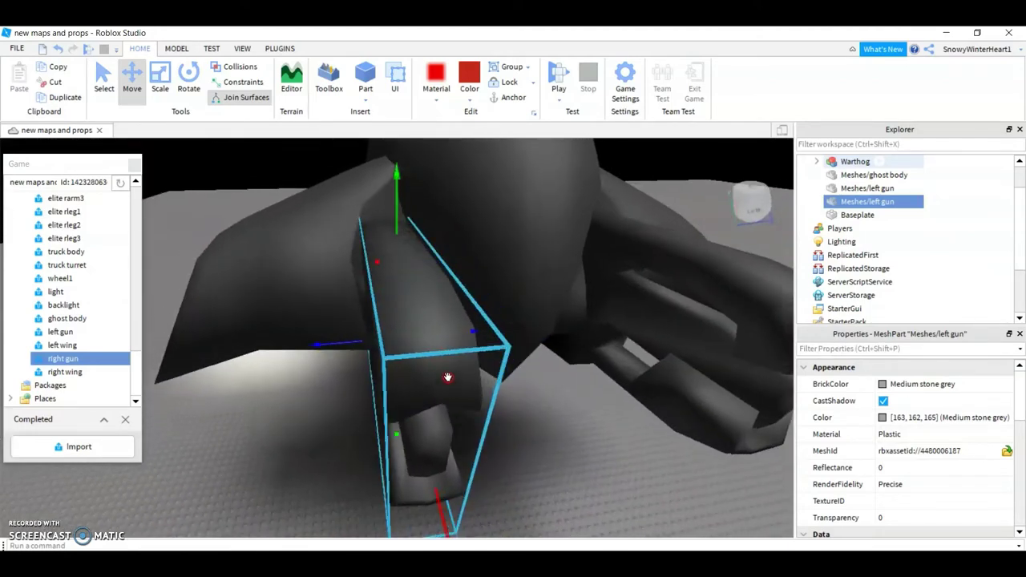
{"action": "mouse_move", "coordinate": [513, 380]}
{"action": "right_mouse_down"}
{"action": "mouse_move", "coordinate": [448, 380]}
{"action": "mouse_move", "coordinate": [440, 401]}
{"action": "mouse_move", "coordinate": [361, 378]}
{"action": "right_mouse_up"}
{"action": "left_click", "coordinate": [441, 400]}
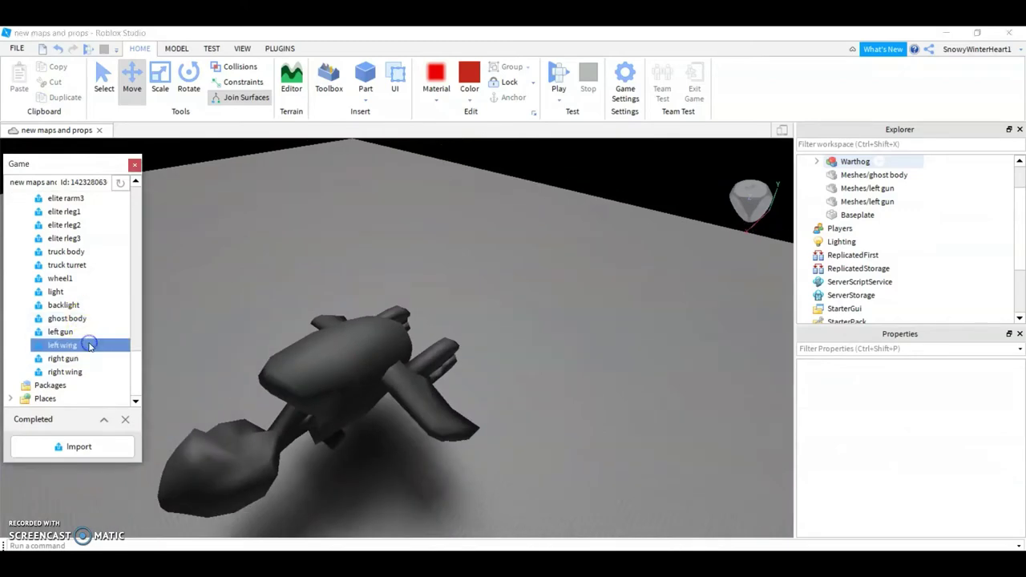
- Insert the left and right wing meshes and lower the right wing beside the left
{"action": "left_click", "coordinate": [89, 345]}
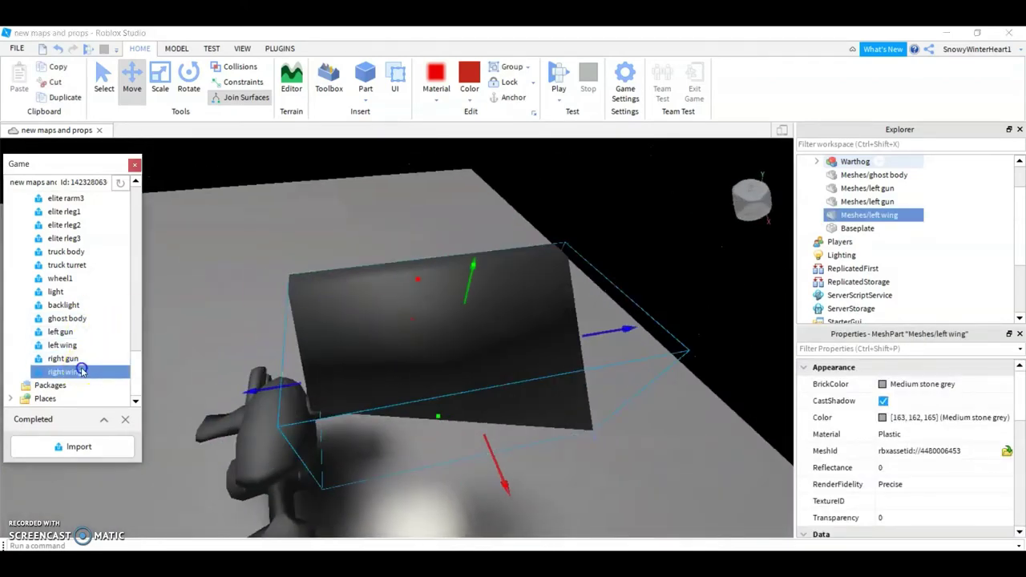
{"action": "left_click", "coordinate": [81, 371]}
{"action": "mouse_move", "coordinate": [355, 339]}
{"action": "right_mouse_down"}
{"action": "mouse_move", "coordinate": [680, 346]}
{"action": "mouse_move", "coordinate": [392, 307]}
{"action": "mouse_move", "coordinate": [472, 346]}
{"action": "mouse_move", "coordinate": [447, 255]}
{"action": "right_mouse_up"}
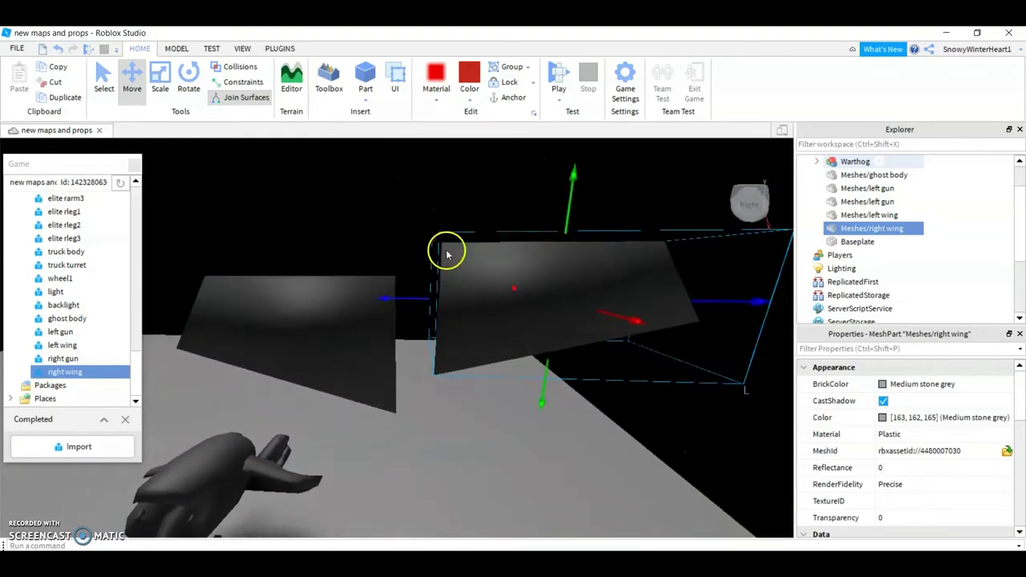
{"action": "left_click_drag", "start_coordinate": [568, 210], "coordinate": [567, 254]}
{"action": "left_click", "coordinate": [316, 280]}
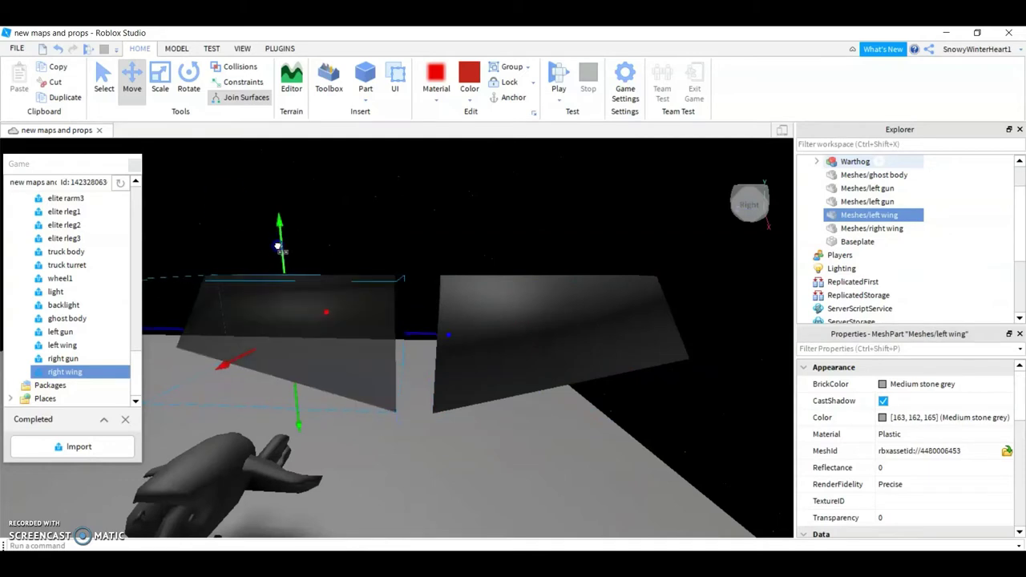
- Shrink both wings together with the Scale tool to fit the ghost body
{"action": "left_click", "coordinate": [175, 98]}
{"action": "left_click", "coordinate": [423, 263]}
{"action": "left_click_drag", "start_coordinate": [284, 210], "coordinate": [661, 382]}
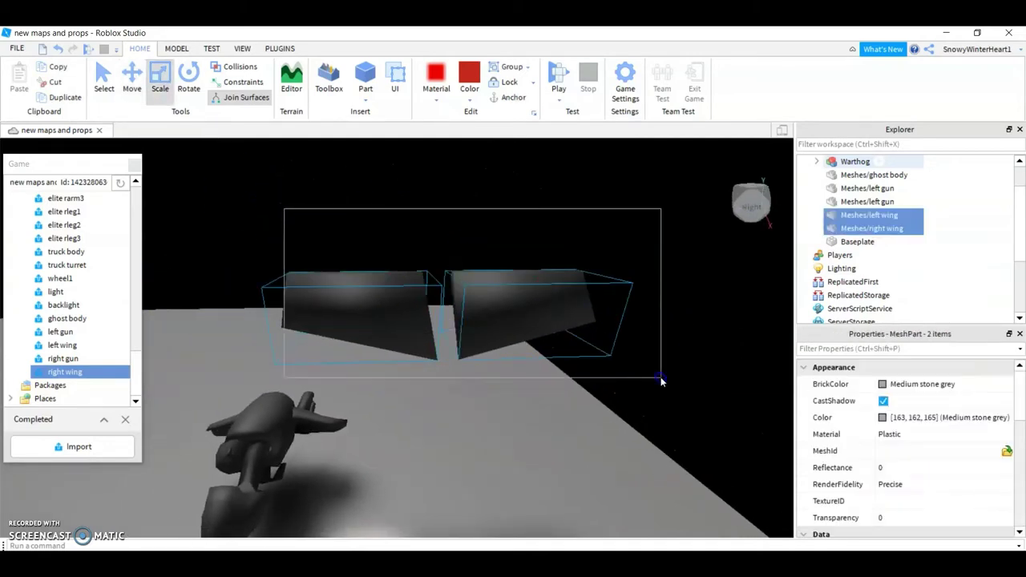
{"action": "right_click_drag", "start_coordinate": [475, 288], "coordinate": [286, 412]}
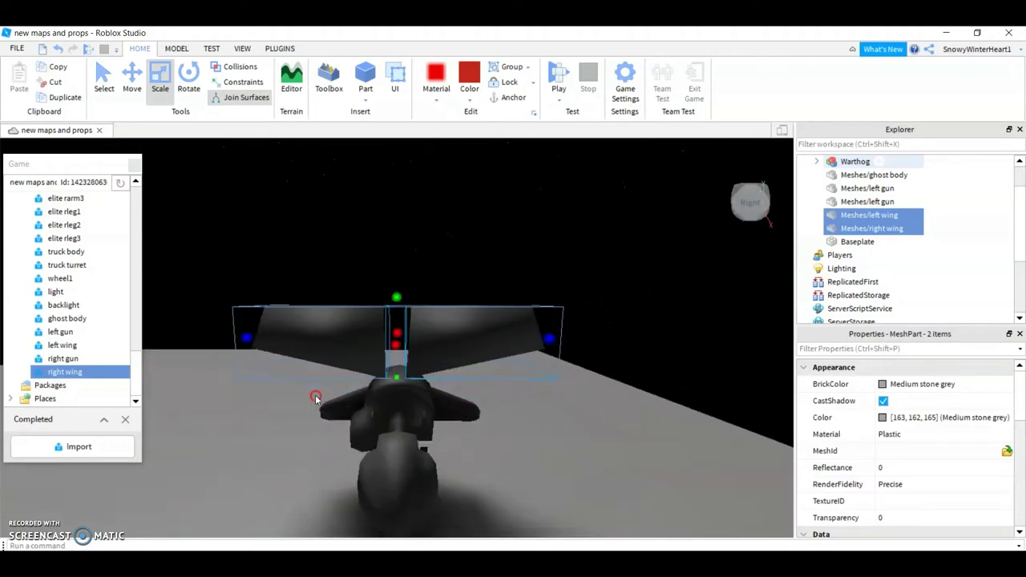
{"action": "left_click_drag", "start_coordinate": [396, 284], "coordinate": [409, 330], "text": "shift"}
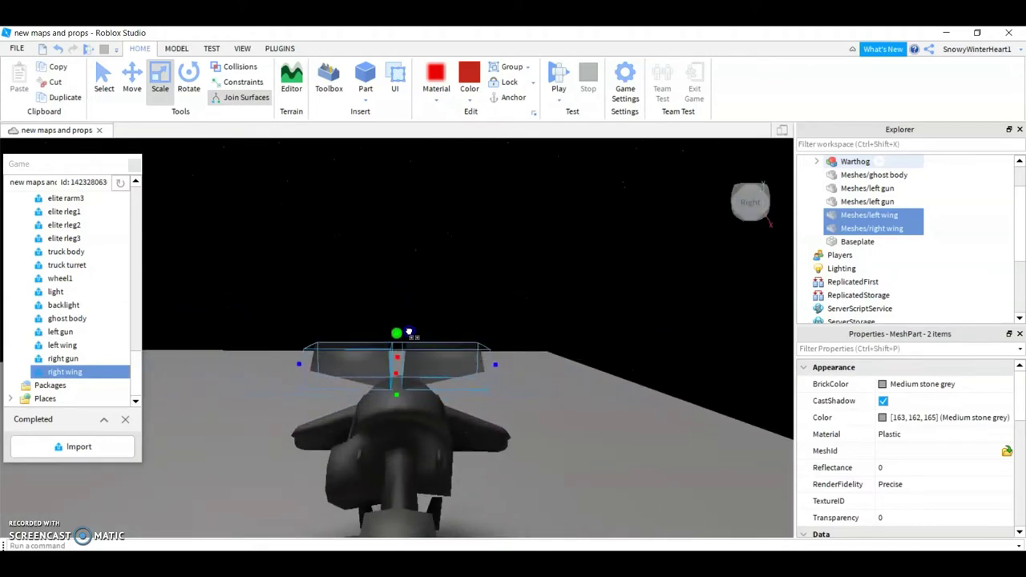
{"action": "scroll", "coordinate": [410, 331], "scroll_direction": "up", "scroll_amount": 2}
{"action": "right_click_drag", "start_coordinate": [504, 166], "coordinate": [351, 230]}
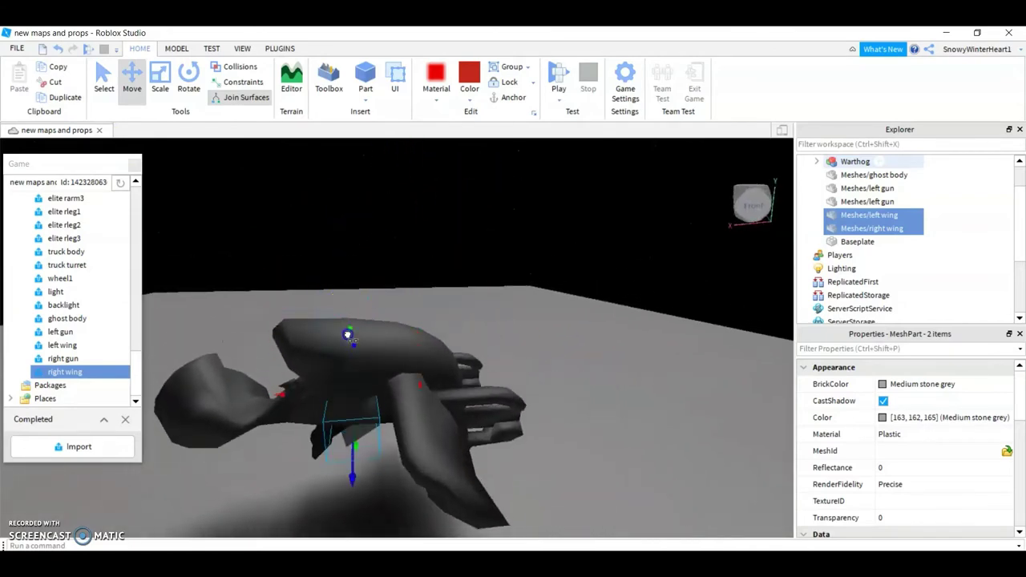
{"action": "mouse_move", "coordinate": [347, 334]}
{"action": "right_mouse_down"}
{"action": "mouse_move", "coordinate": [366, 360]}
{"action": "mouse_move", "coordinate": [398, 315]}
{"action": "right_mouse_up"}
{"action": "scroll", "coordinate": [366, 360], "scroll_direction": "up", "scroll_amount": 3}
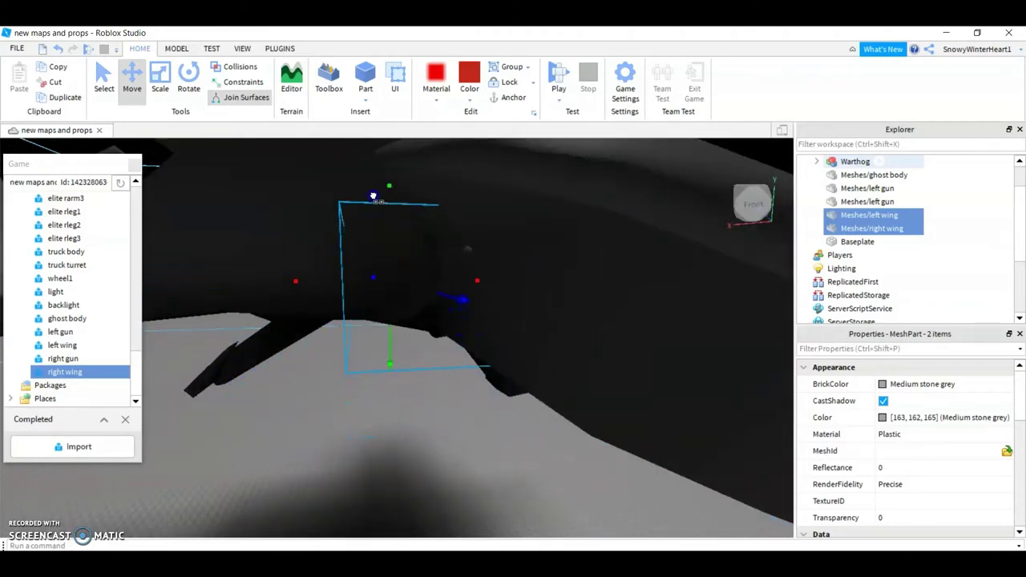
{"action": "mouse_move", "coordinate": [373, 195]}
{"action": "right_mouse_down"}
{"action": "mouse_move", "coordinate": [489, 340]}
{"action": "mouse_move", "coordinate": [385, 274]}
{"action": "right_mouse_up"}
- Reselect both wings, then select all five ghost meshes together
{"action": "left_click", "coordinate": [489, 341]}
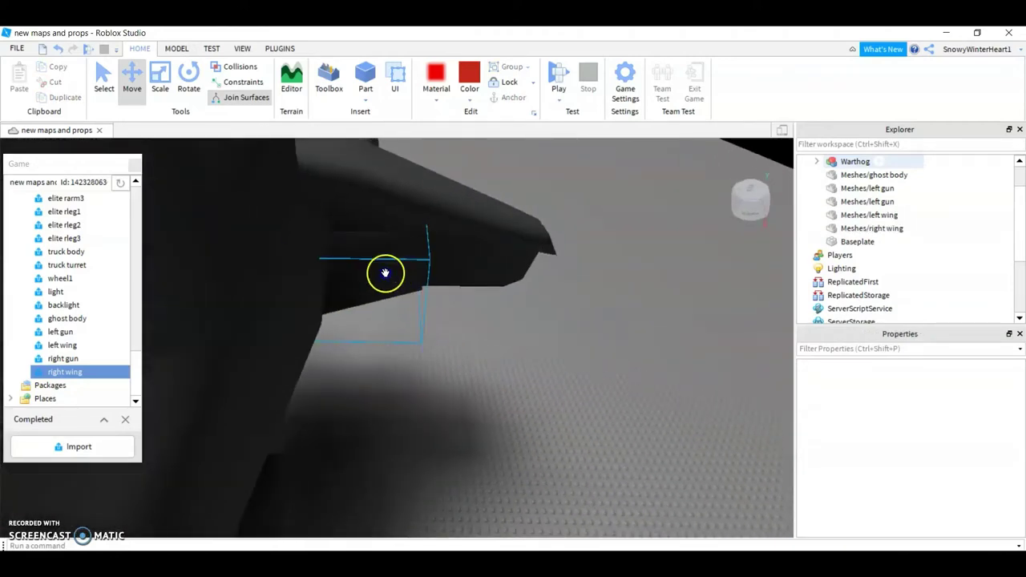
{"action": "left_click", "coordinate": [460, 276]}
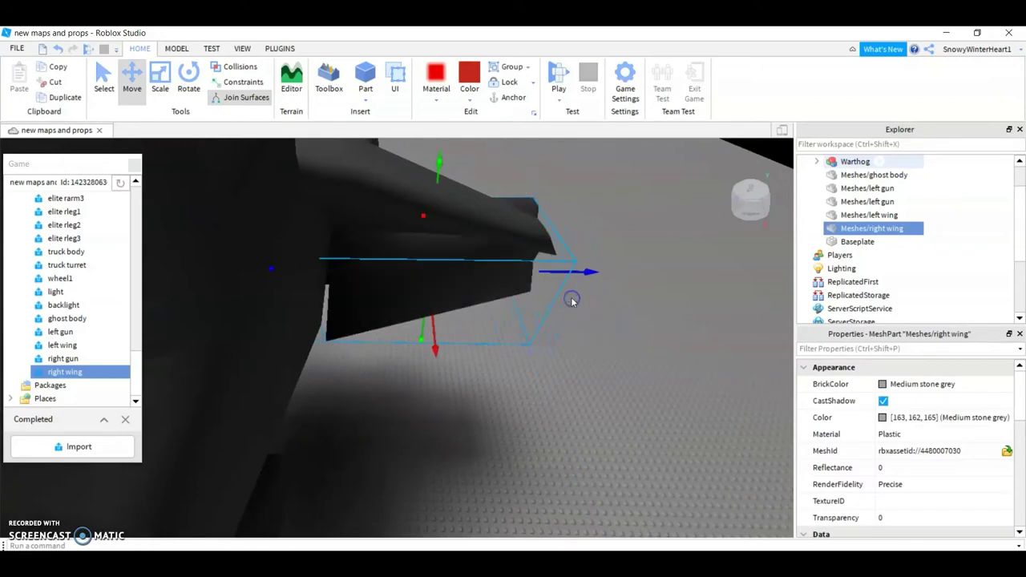
{"action": "mouse_move", "coordinate": [572, 300]}
{"action": "right_mouse_down"}
{"action": "mouse_move", "coordinate": [406, 300]}
{"action": "mouse_move", "coordinate": [399, 268]}
{"action": "mouse_move", "coordinate": [423, 307]}
{"action": "right_mouse_up"}
{"action": "left_click", "coordinate": [406, 300]}
{"action": "left_click", "coordinate": [425, 300], "text": "ctrl"}
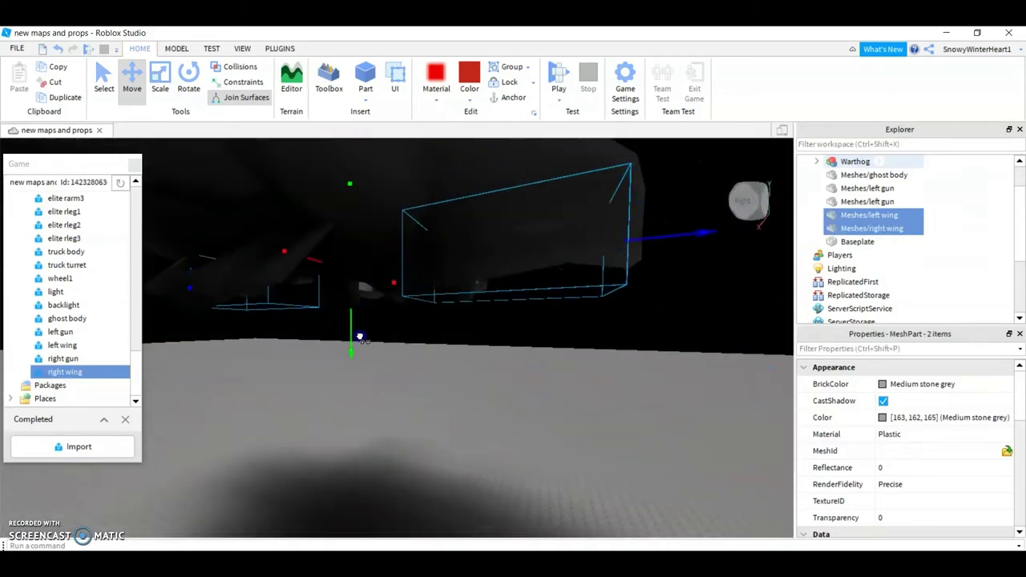
{"action": "mouse_move", "coordinate": [360, 337]}
{"action": "right_mouse_down"}
{"action": "mouse_move", "coordinate": [390, 348]}
{"action": "mouse_move", "coordinate": [451, 335]}
{"action": "right_mouse_up"}
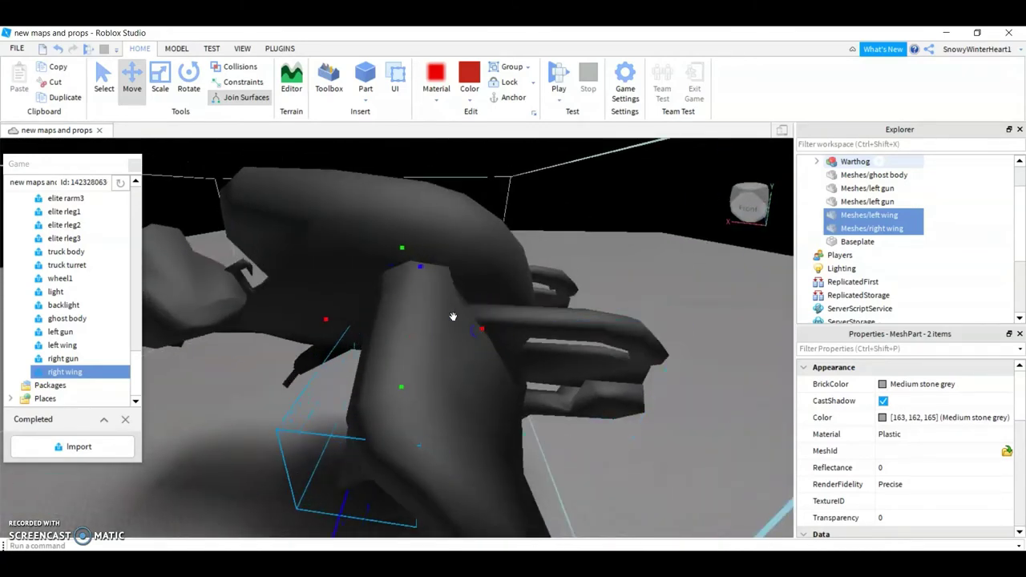
{"action": "mouse_move", "coordinate": [406, 252]}
{"action": "right_mouse_down"}
{"action": "mouse_move", "coordinate": [419, 291]}
{"action": "mouse_move", "coordinate": [239, 155]}
{"action": "right_mouse_up"}
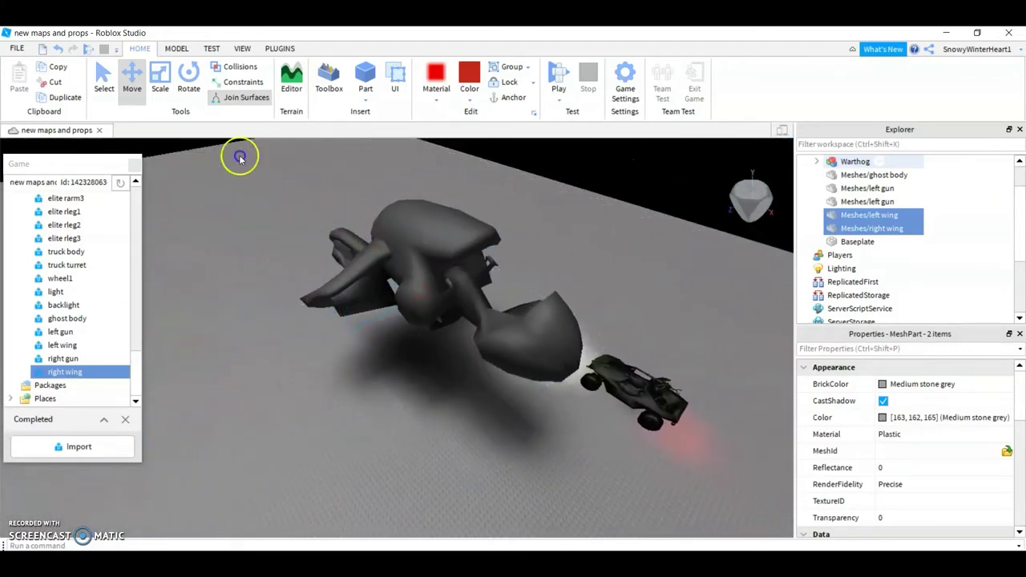
{"action": "left_click_drag", "start_coordinate": [238, 155], "coordinate": [506, 369]}
- Group the five ghost meshes into one Model with Ctrl+G, then move and shrink it
{"action": "key", "text": "f"}
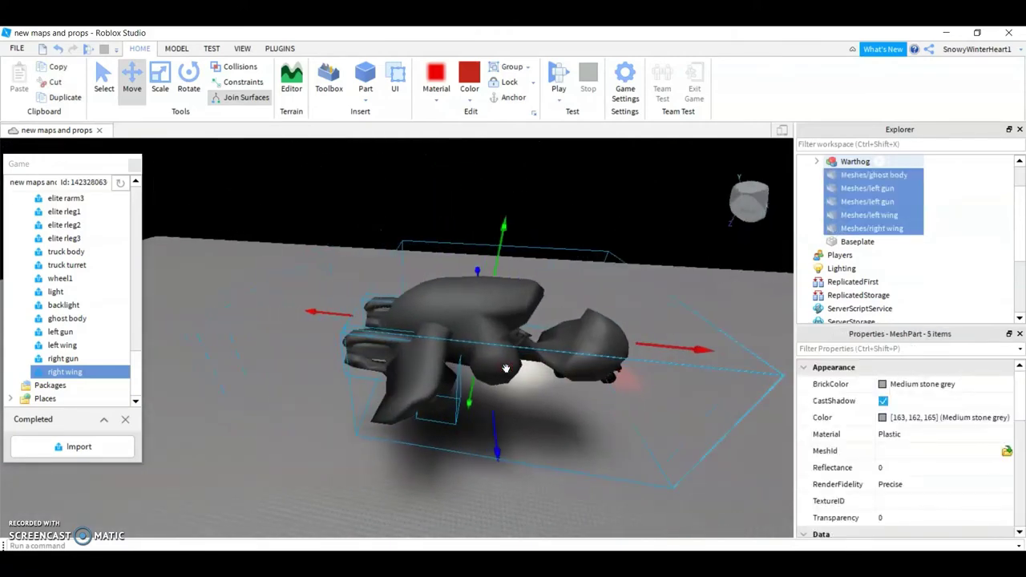
{"action": "key", "text": "ctrl+g"}
{"action": "left_click_drag", "start_coordinate": [506, 369], "coordinate": [503, 330]}
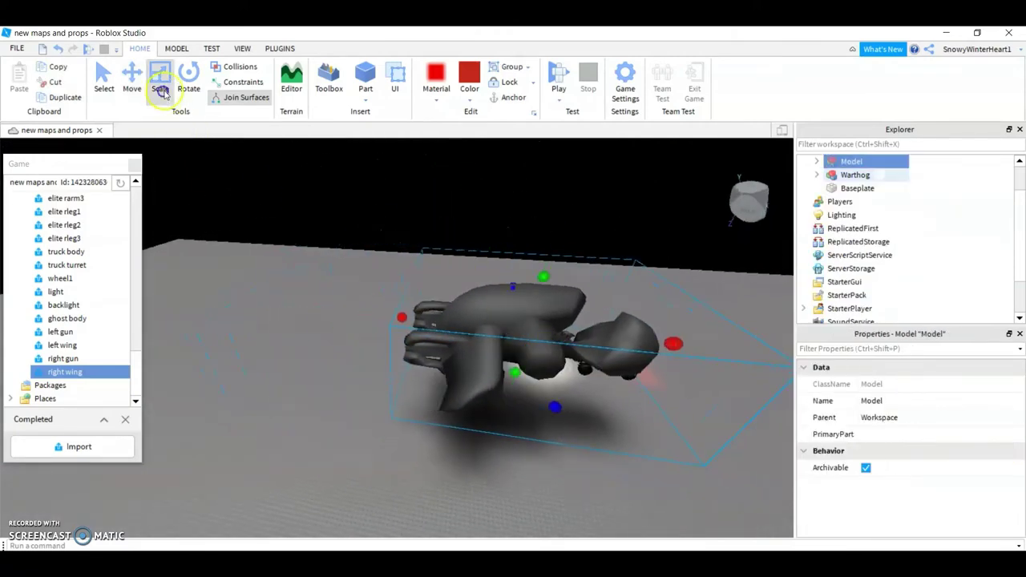
{"action": "mouse_move", "coordinate": [305, 245]}
{"action": "right_mouse_down"}
{"action": "mouse_move", "coordinate": [570, 353]}
{"action": "mouse_move", "coordinate": [492, 417]}
{"action": "mouse_move", "coordinate": [472, 370]}
{"action": "right_mouse_up"}
{"action": "scroll", "coordinate": [440, 280], "scroll_direction": "down", "scroll_amount": 5}
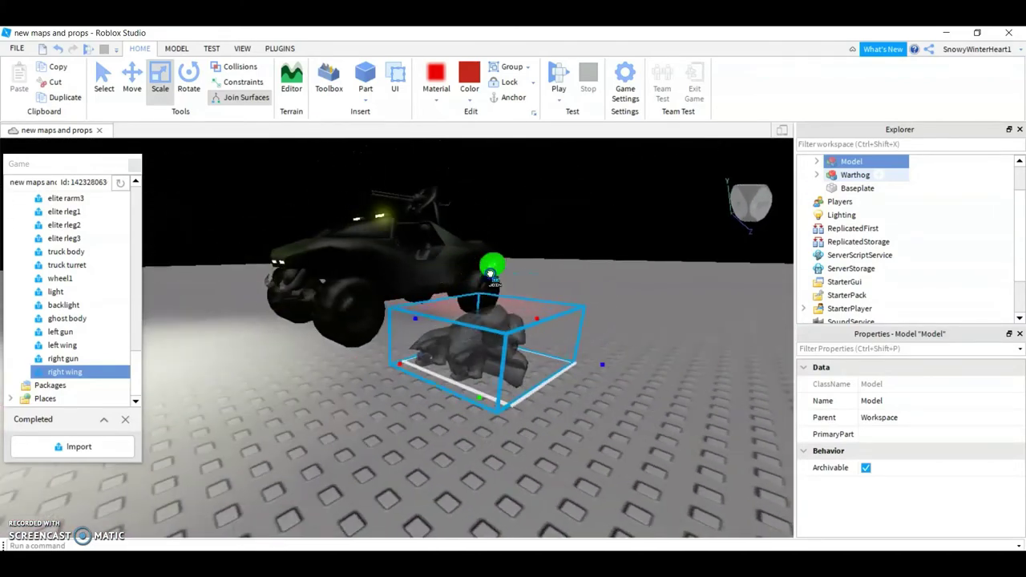
{"action": "scroll", "coordinate": [491, 273], "scroll_direction": "up", "scroll_amount": 5}
{"action": "mouse_move", "coordinate": [491, 274]}
{"action": "right_mouse_down"}
{"action": "mouse_move", "coordinate": [506, 286]}
{"action": "mouse_move", "coordinate": [528, 391]}
{"action": "right_mouse_up"}
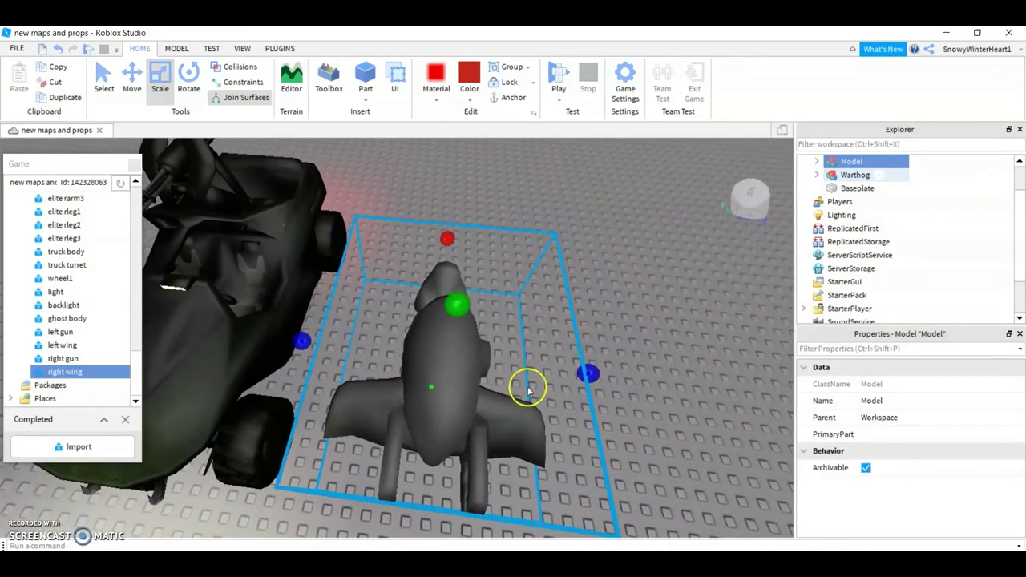
{"action": "right_click_drag", "start_coordinate": [473, 311], "coordinate": [510, 315]}
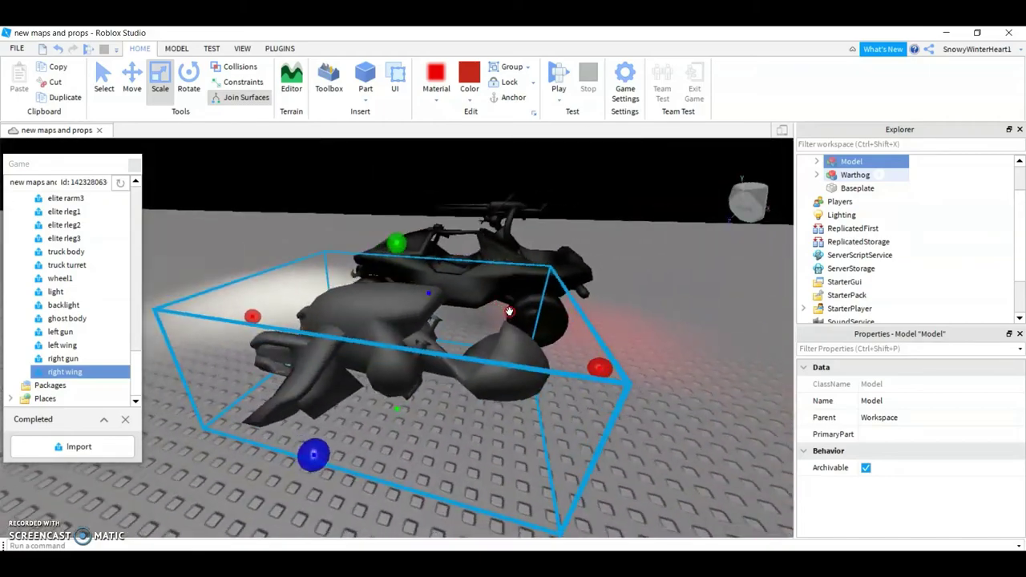
{"action": "mouse_move", "coordinate": [510, 315]}
{"action": "right_mouse_down"}
{"action": "mouse_move", "coordinate": [426, 261]}
{"action": "mouse_move", "coordinate": [420, 411]}
{"action": "right_mouse_up"}
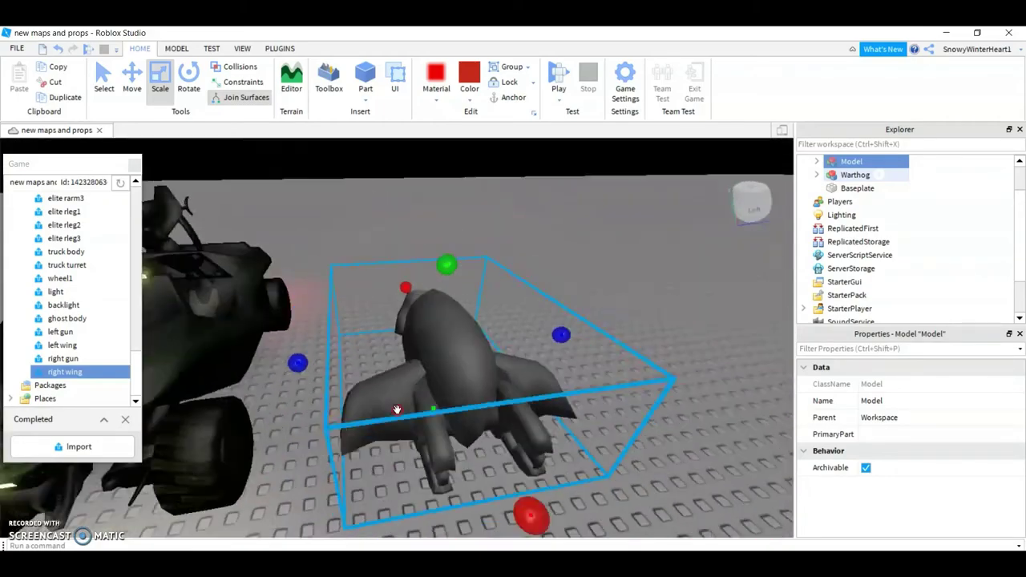
- Restore and re-maximize Studio, then select ghost body and right-click its Weld child
{"action": "double_click", "coordinate": [789, 33]}
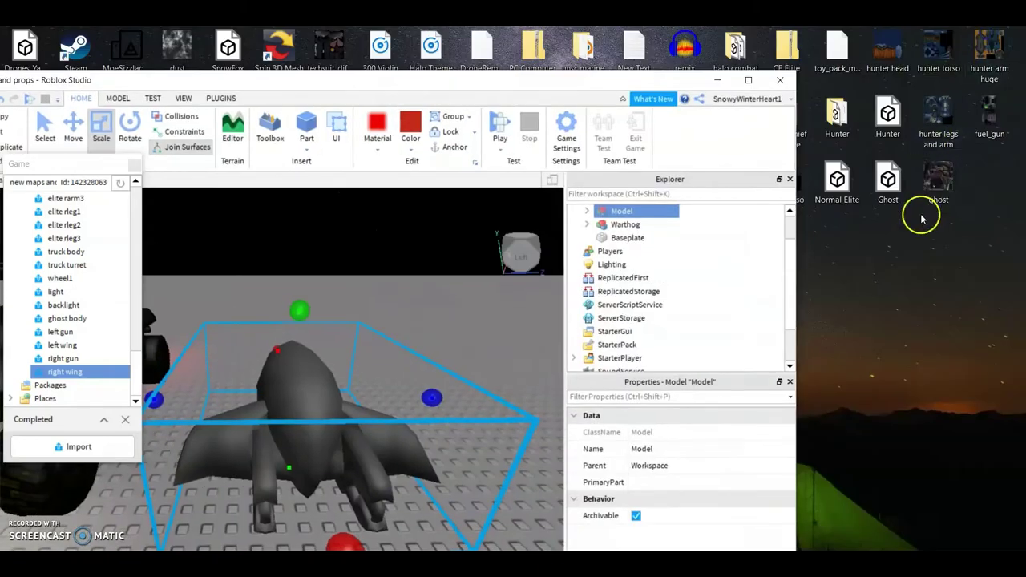
{"action": "left_click", "coordinate": [740, 81]}
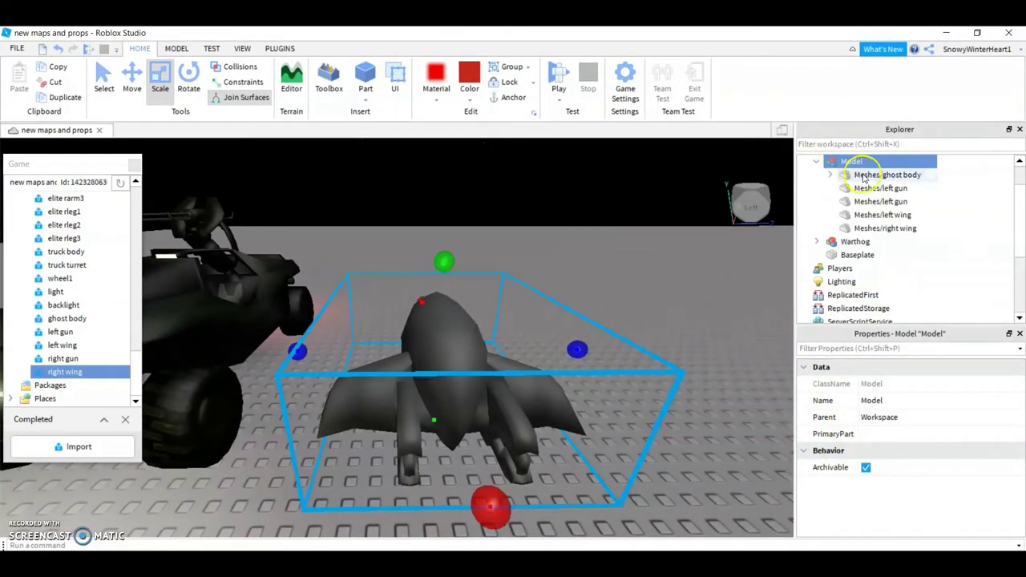
{"action": "left_click", "coordinate": [864, 176]}
{"action": "right_click", "coordinate": [872, 188]}
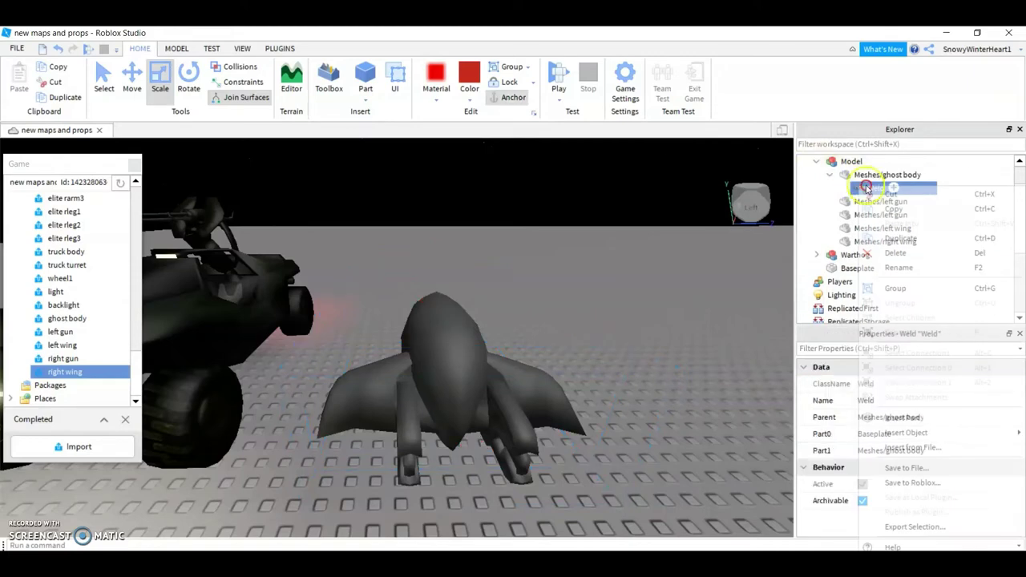
- Delete the ghost body weld and set uploaded ghost.png as TextureID on all five meshes
{"action": "left_click", "coordinate": [882, 251]}
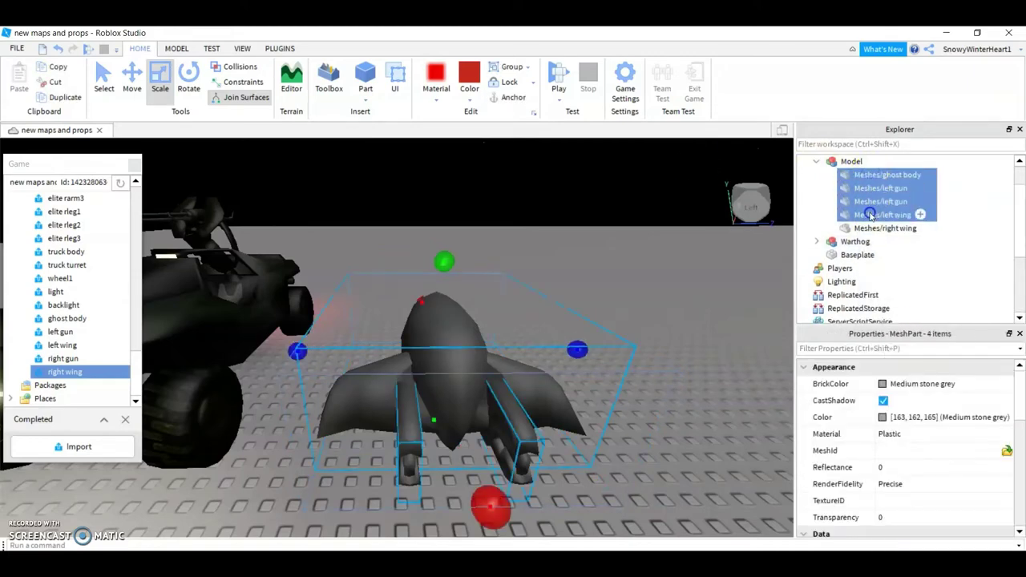
{"action": "left_click", "coordinate": [877, 502]}
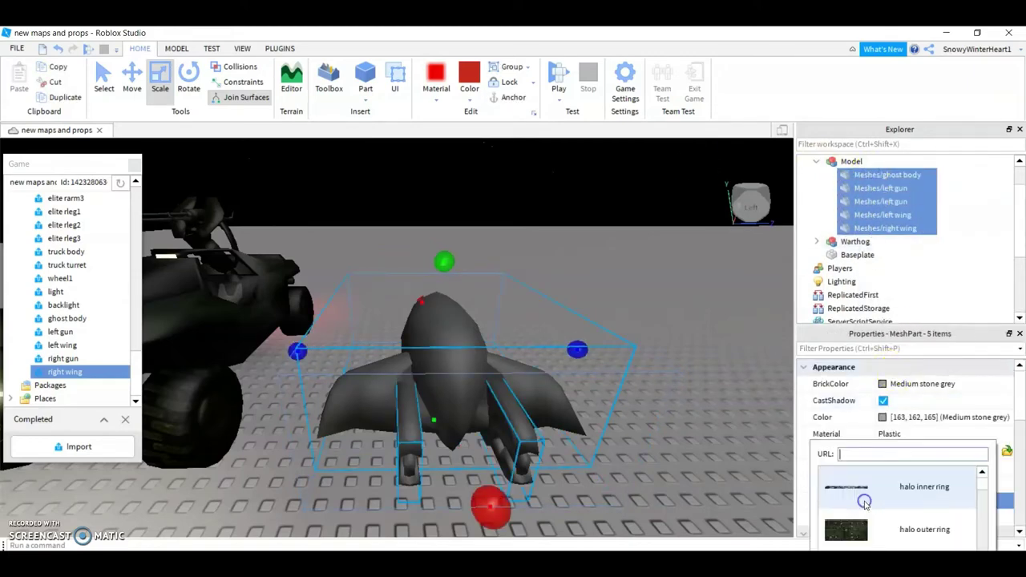
{"action": "left_click", "coordinate": [842, 530]}
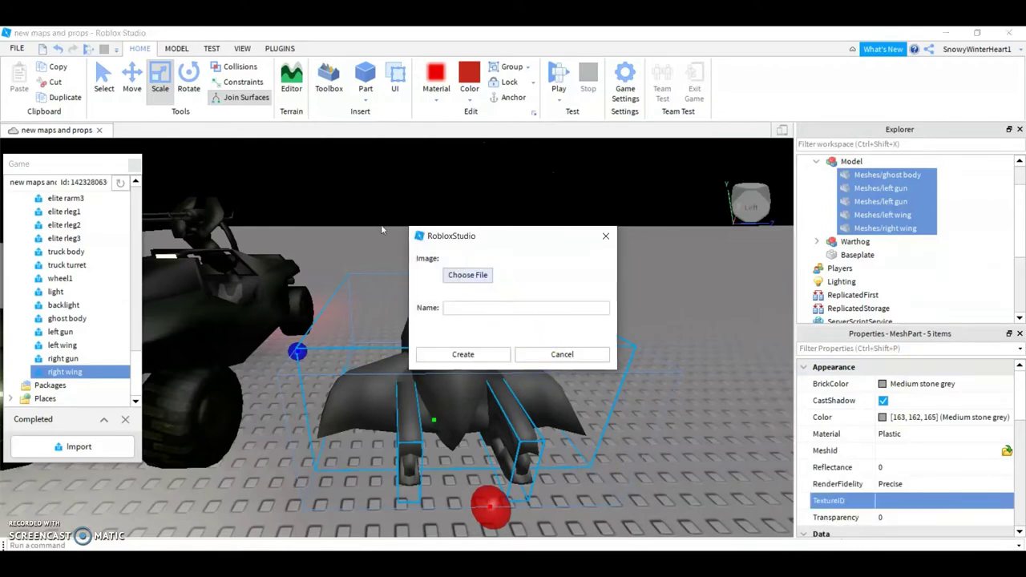
{"action": "left_click", "coordinate": [467, 275]}
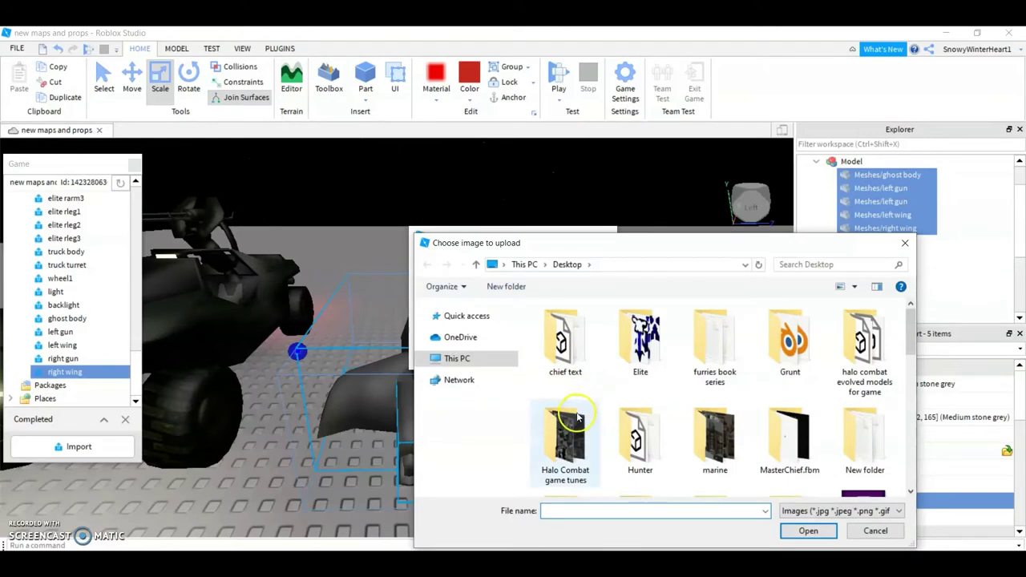
{"action": "scroll", "coordinate": [643, 413], "scroll_direction": "down", "scroll_amount": 2}
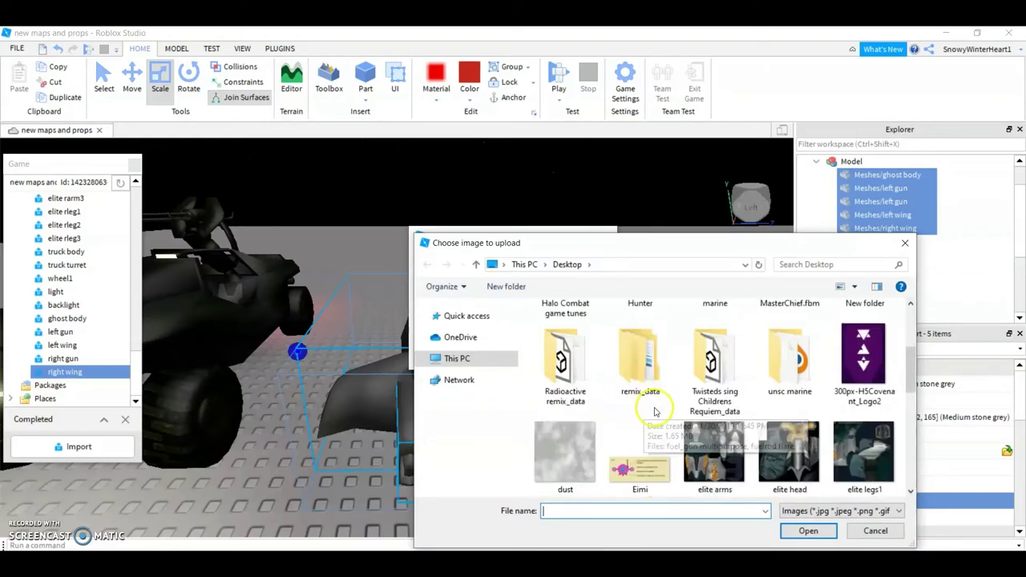
{"action": "scroll", "coordinate": [710, 412], "scroll_direction": "down", "scroll_amount": 3}
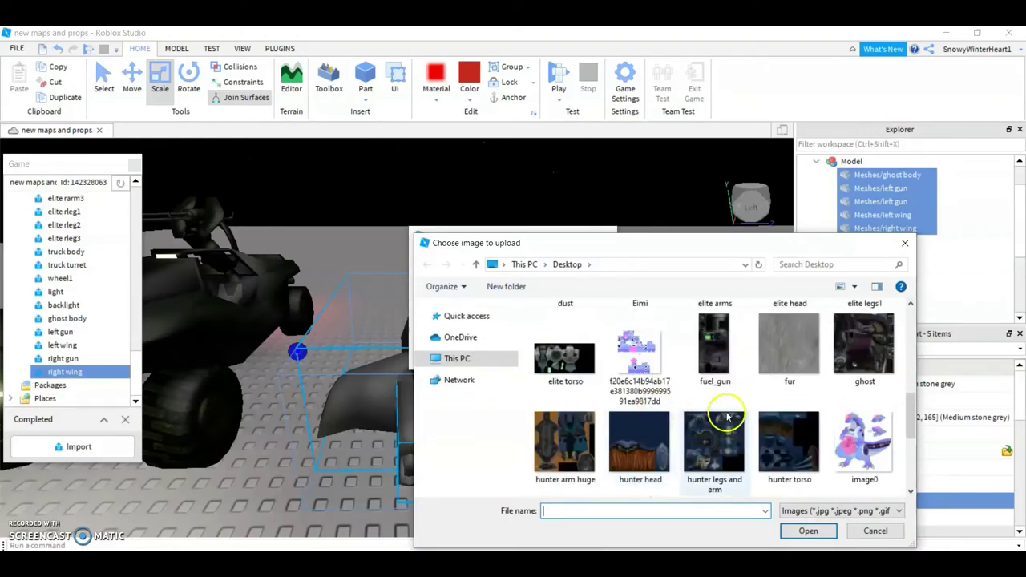
{"action": "double_click", "coordinate": [854, 359]}
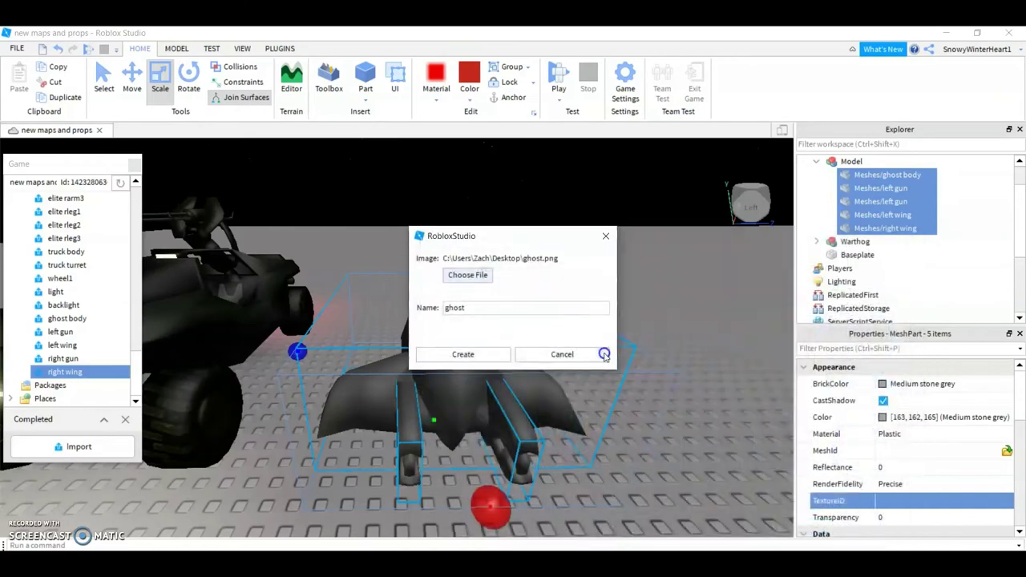
{"action": "left_click", "coordinate": [473, 357]}
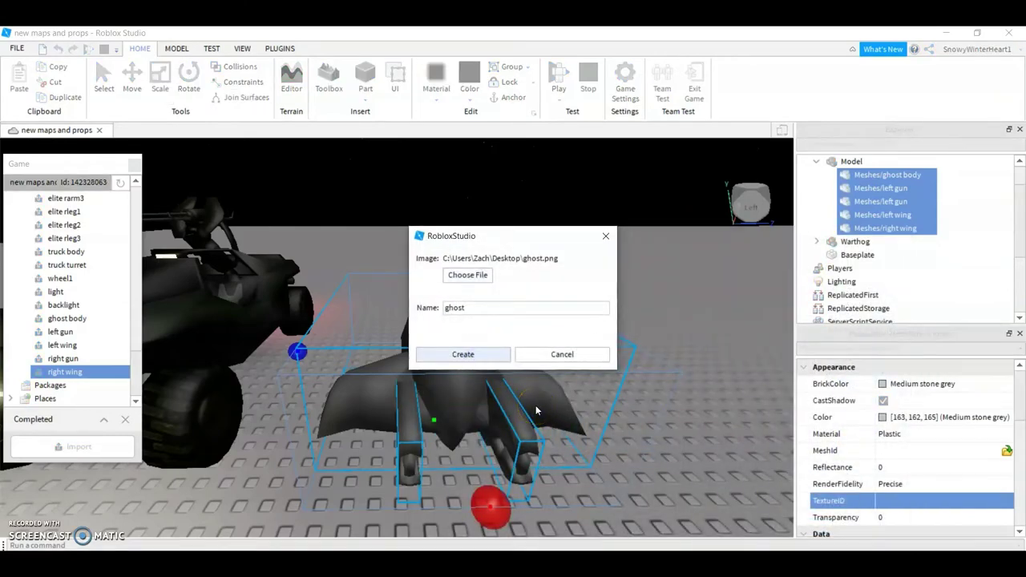
{"action": "key", "text": "Return"}
{"action": "right_click_drag", "start_coordinate": [528, 419], "coordinate": [539, 324]}
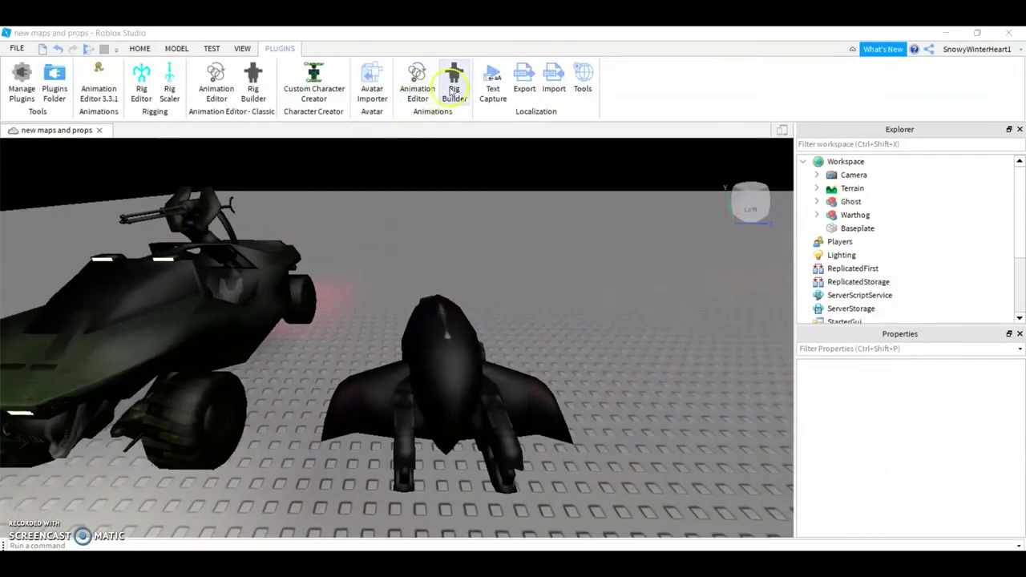
- Insert a Block Rig dummy with the Rig Builder and select it
{"action": "left_click", "coordinate": [453, 89]}
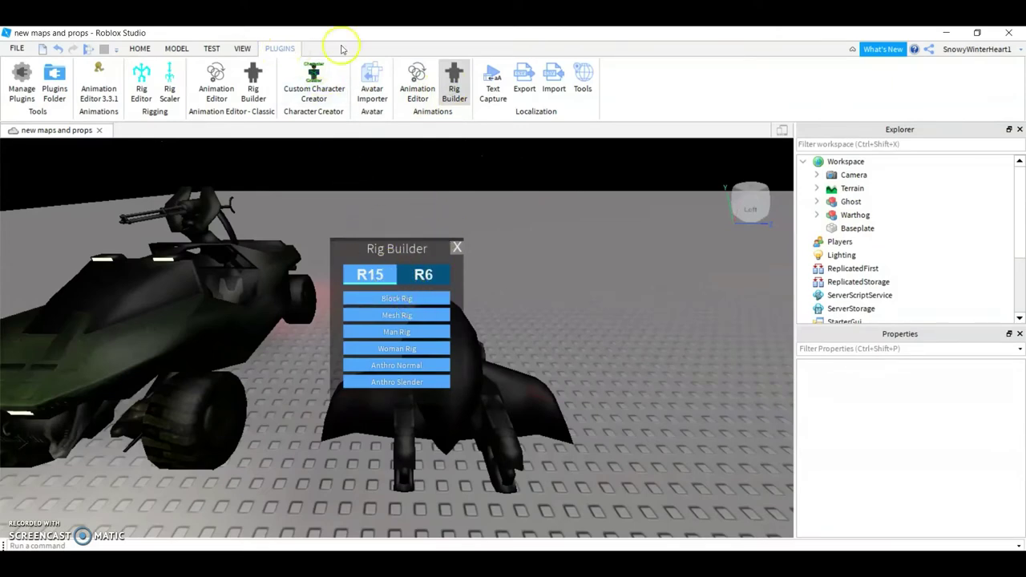
{"action": "left_click", "coordinate": [433, 299]}
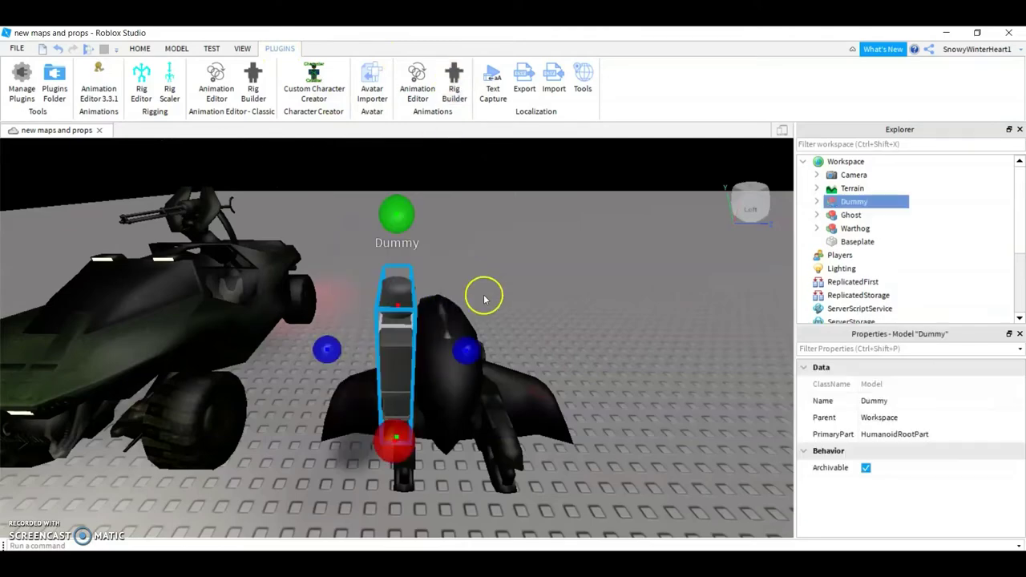
{"action": "left_click", "coordinate": [517, 263]}
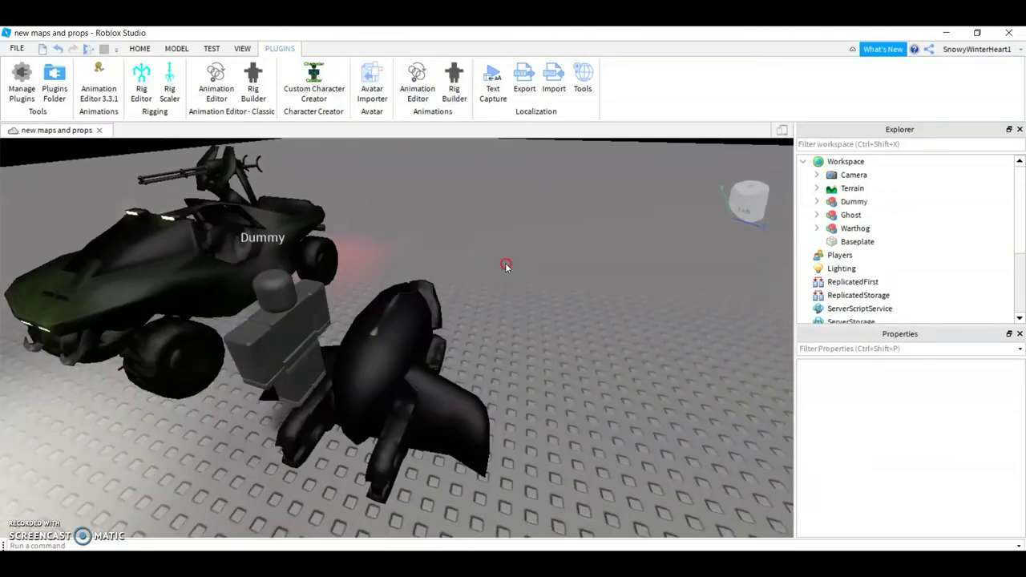
{"action": "right_click_drag", "start_coordinate": [503, 269], "coordinate": [355, 305]}
{"action": "left_click", "coordinate": [492, 275]}
{"action": "mouse_move", "coordinate": [492, 275]}
{"action": "right_mouse_down"}
{"action": "mouse_move", "coordinate": [517, 301]}
{"action": "mouse_move", "coordinate": [278, 155]}
{"action": "right_mouse_up"}
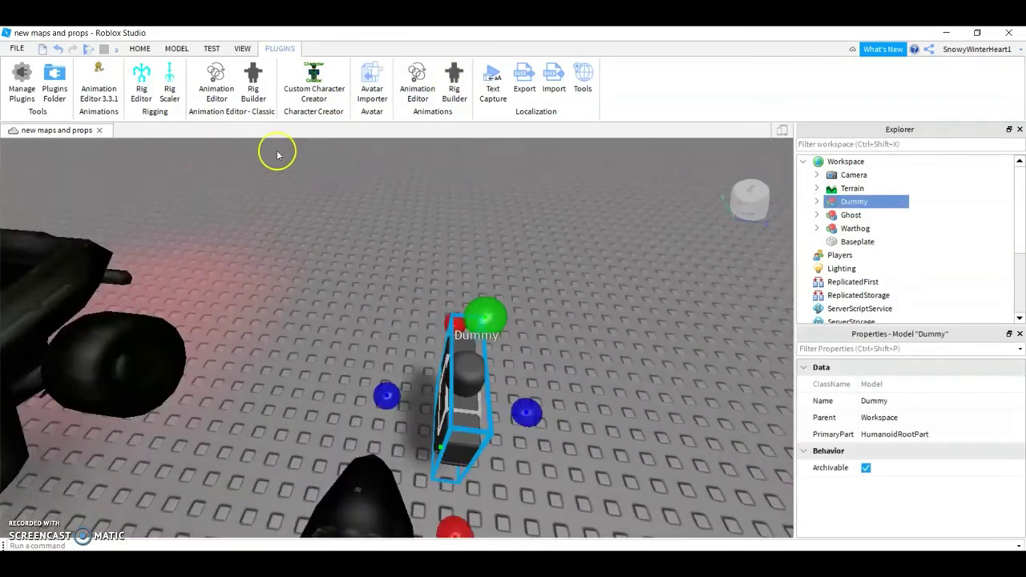
- Rotate the dummy to face forward and move it into the Ghost's seat
{"action": "left_click", "coordinate": [172, 52]}
{"action": "key", "text": "ctrl+4"}
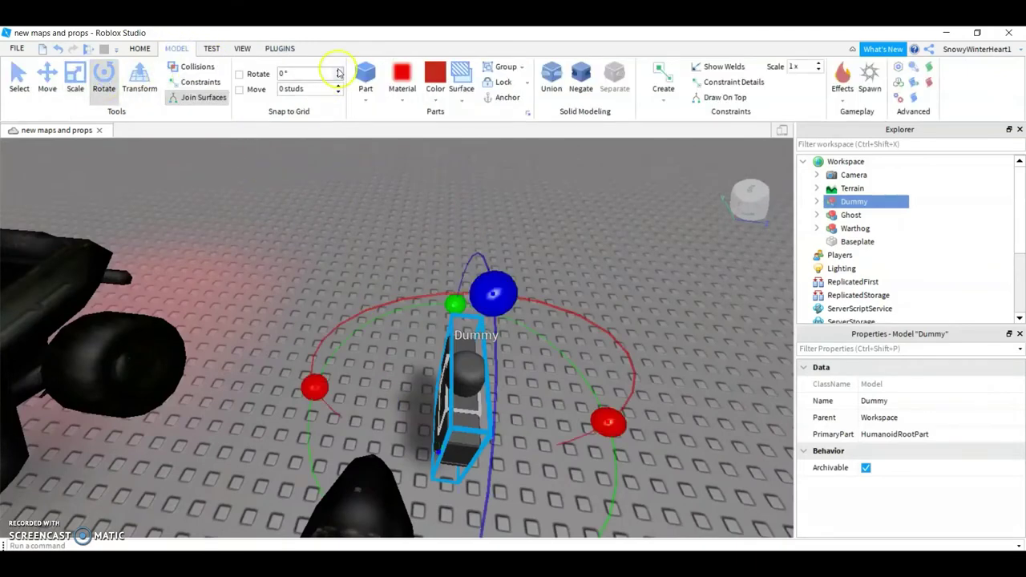
{"action": "left_click_drag", "start_coordinate": [455, 311], "coordinate": [348, 336]}
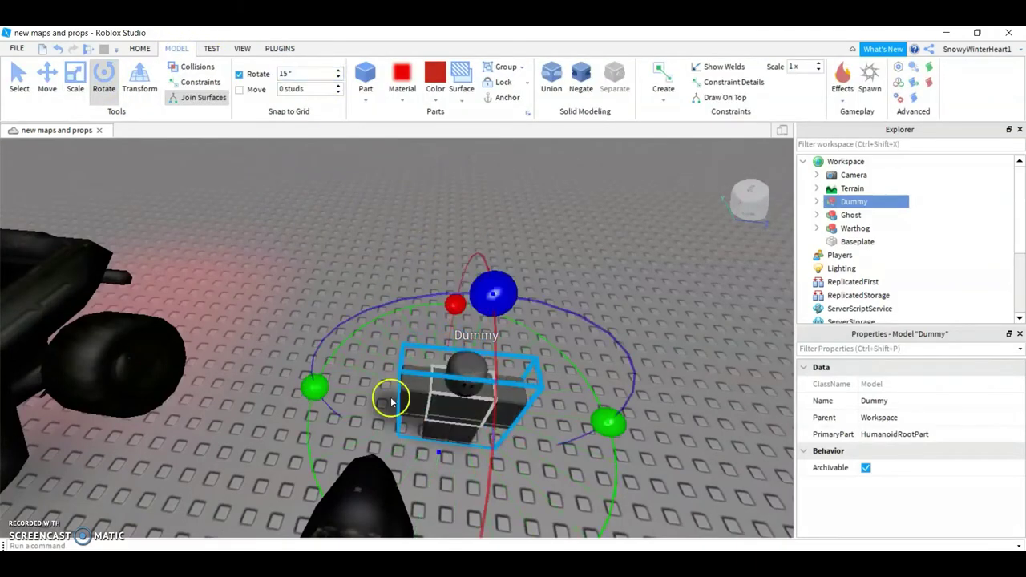
{"action": "mouse_move", "coordinate": [390, 431]}
{"action": "right_mouse_down"}
{"action": "mouse_move", "coordinate": [424, 412]}
{"action": "mouse_move", "coordinate": [377, 401]}
{"action": "right_mouse_up"}
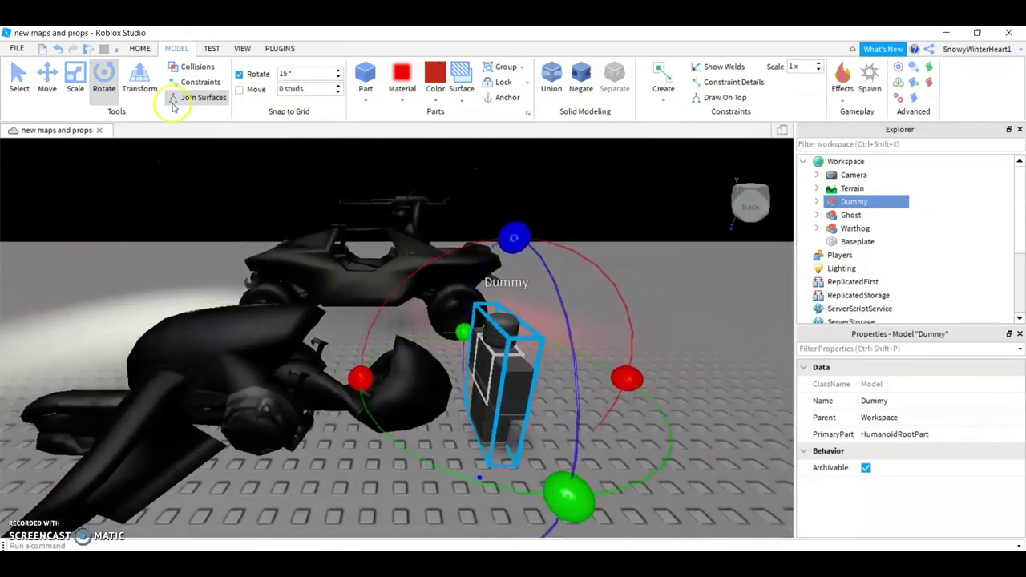
{"action": "left_click", "coordinate": [60, 76]}
{"action": "mouse_move", "coordinate": [499, 344]}
{"action": "right_mouse_down"}
{"action": "mouse_move", "coordinate": [357, 318]}
{"action": "mouse_move", "coordinate": [550, 374]}
{"action": "right_mouse_up"}
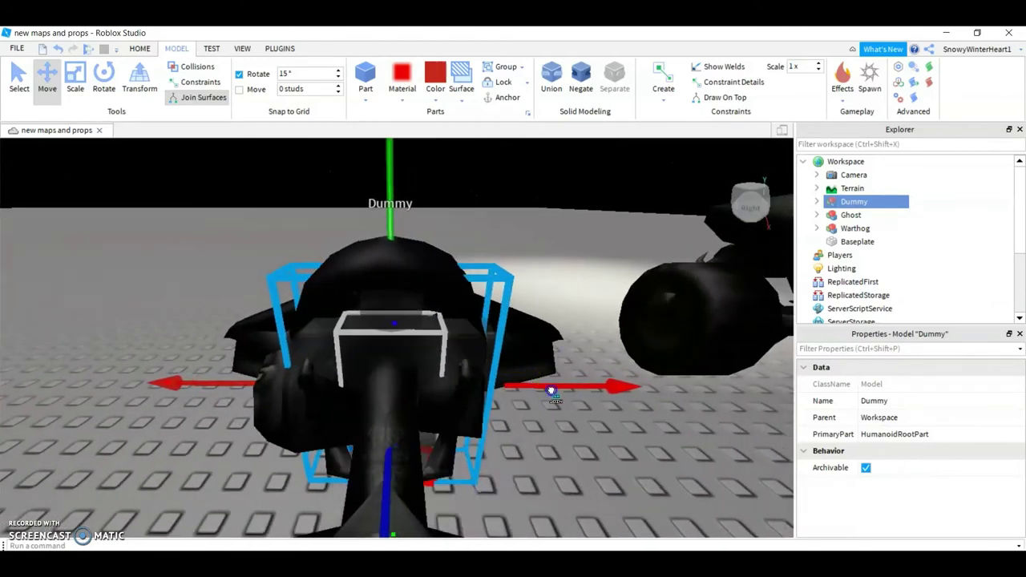
{"action": "scroll", "coordinate": [551, 385], "scroll_direction": "up", "scroll_amount": 3}
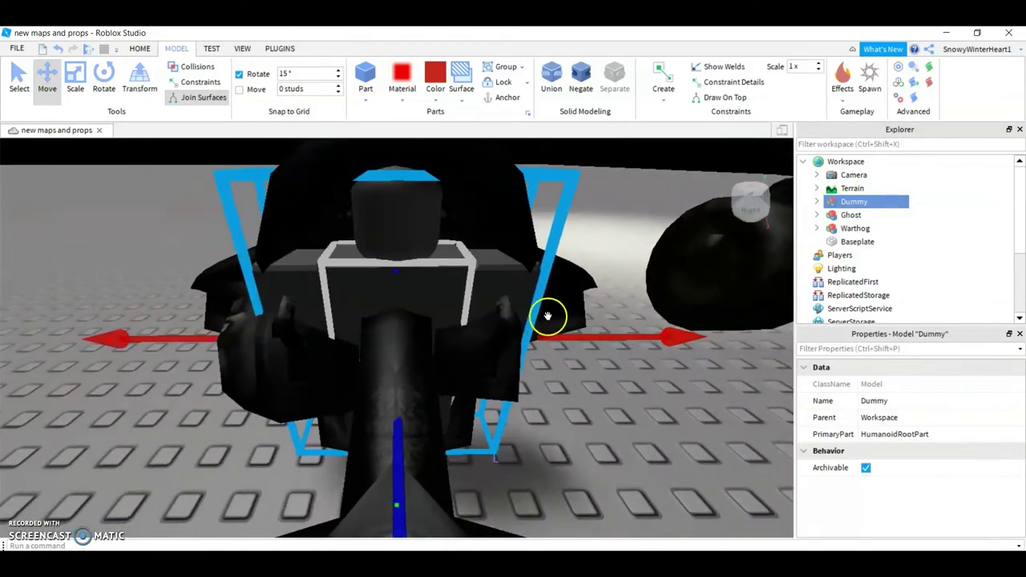
{"action": "mouse_move", "coordinate": [401, 280]}
{"action": "right_mouse_down"}
{"action": "mouse_move", "coordinate": [503, 345]}
{"action": "mouse_move", "coordinate": [515, 327]}
{"action": "right_mouse_up"}
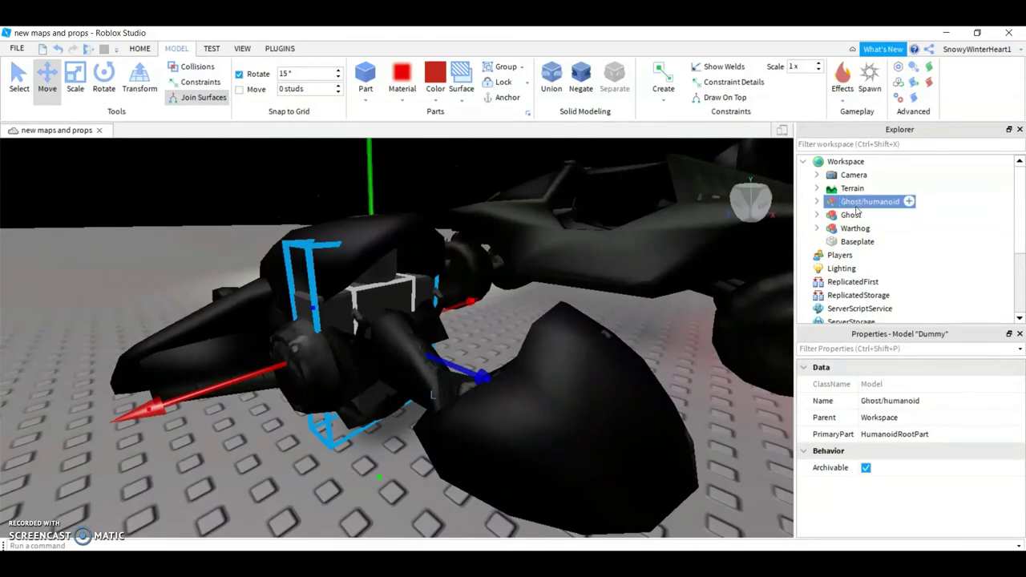
- Reopen the Custom Character Creator from the plugin tools and go to its joint binding actions
{"action": "right_click_drag", "start_coordinate": [450, 219], "coordinate": [562, 267]}
{"action": "left_click", "coordinate": [280, 48]}
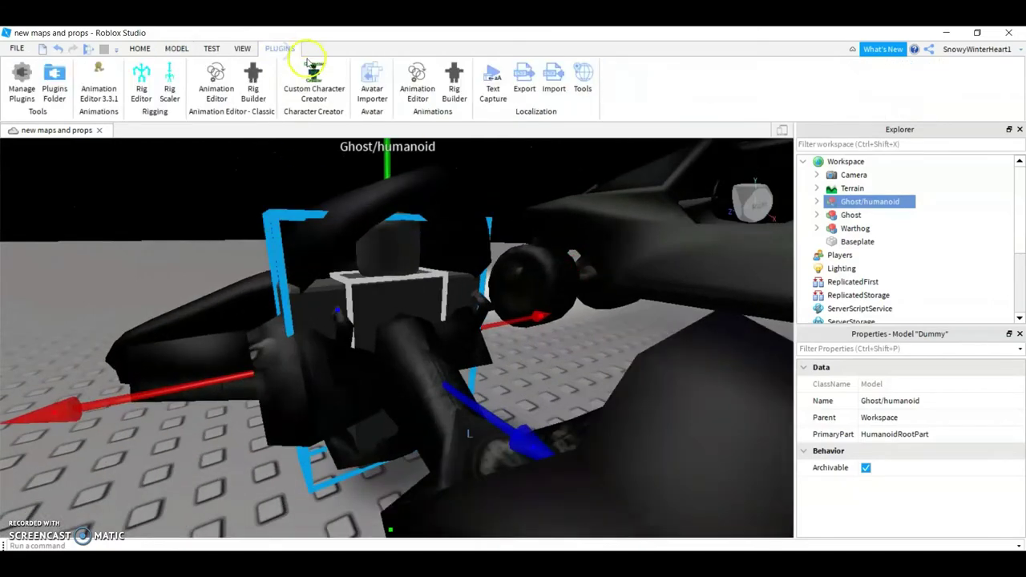
{"action": "left_click", "coordinate": [313, 84]}
{"action": "left_click", "coordinate": [201, 171]}
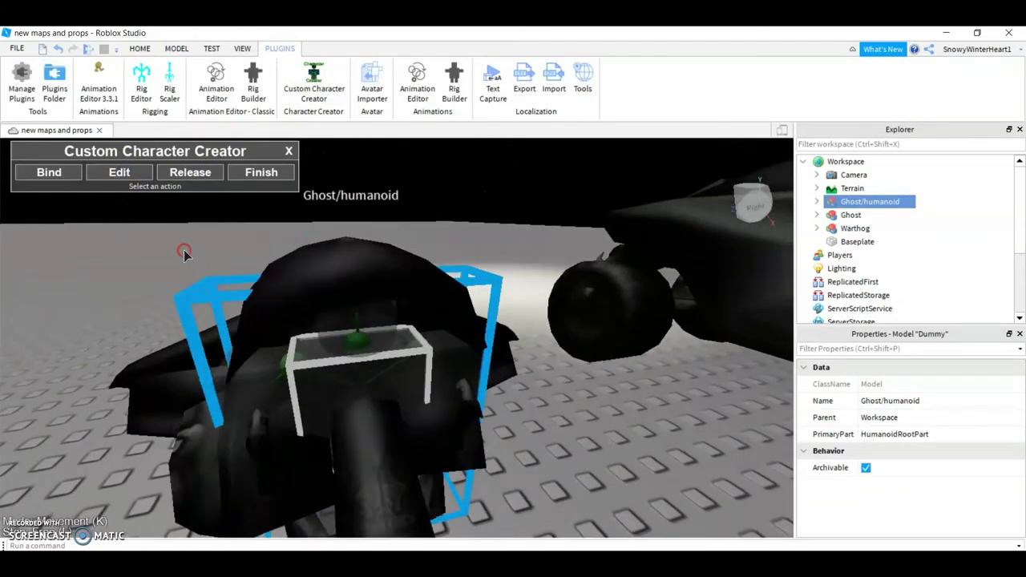
{"action": "scroll", "coordinate": [220, 248], "scroll_direction": "up", "scroll_amount": 3}
- Orbit around the Ghost rig and nudge the LeftAnkle joint along its axis
{"action": "right_click_drag", "start_coordinate": [220, 248], "coordinate": [433, 275]}
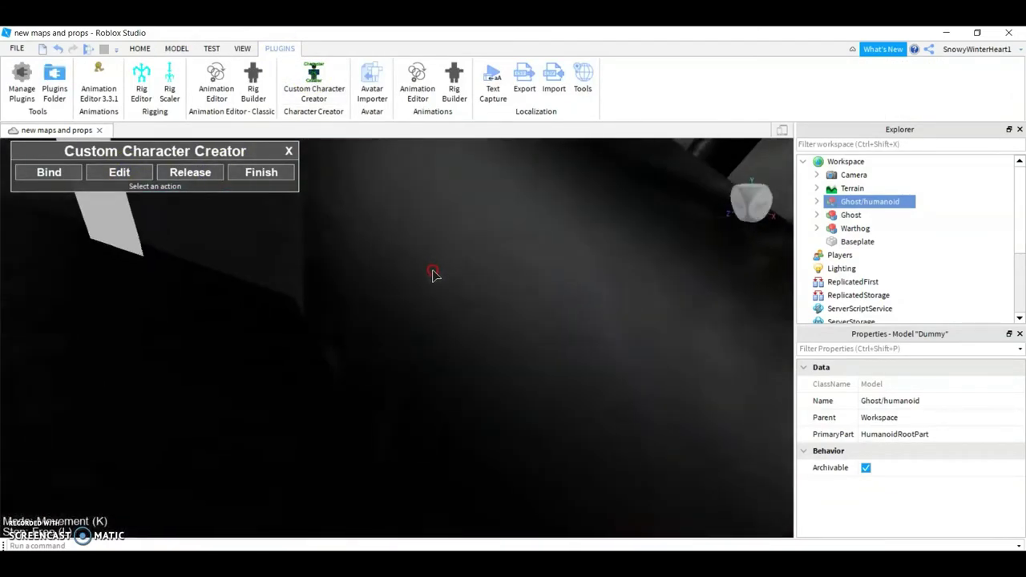
{"action": "mouse_move", "coordinate": [323, 362]}
{"action": "right_mouse_down"}
{"action": "mouse_move", "coordinate": [313, 365]}
{"action": "mouse_move", "coordinate": [311, 335]}
{"action": "mouse_move", "coordinate": [304, 355]}
{"action": "mouse_move", "coordinate": [246, 325]}
{"action": "right_mouse_up"}
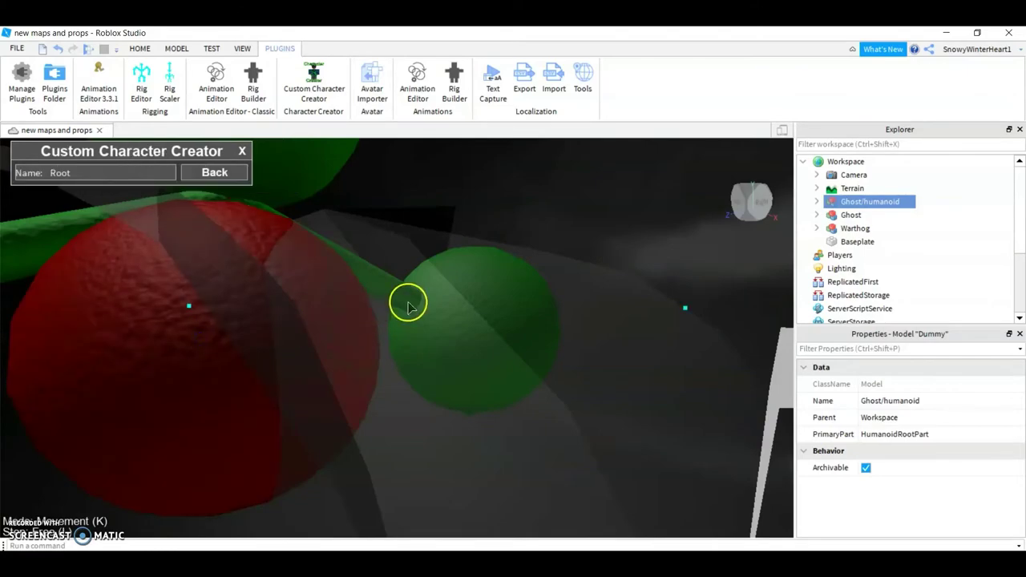
{"action": "mouse_move", "coordinate": [408, 305]}
{"action": "right_mouse_down"}
{"action": "mouse_move", "coordinate": [518, 310]}
{"action": "mouse_move", "coordinate": [475, 374]}
{"action": "mouse_move", "coordinate": [508, 366]}
{"action": "mouse_move", "coordinate": [502, 355]}
{"action": "mouse_move", "coordinate": [476, 360]}
{"action": "right_mouse_up"}
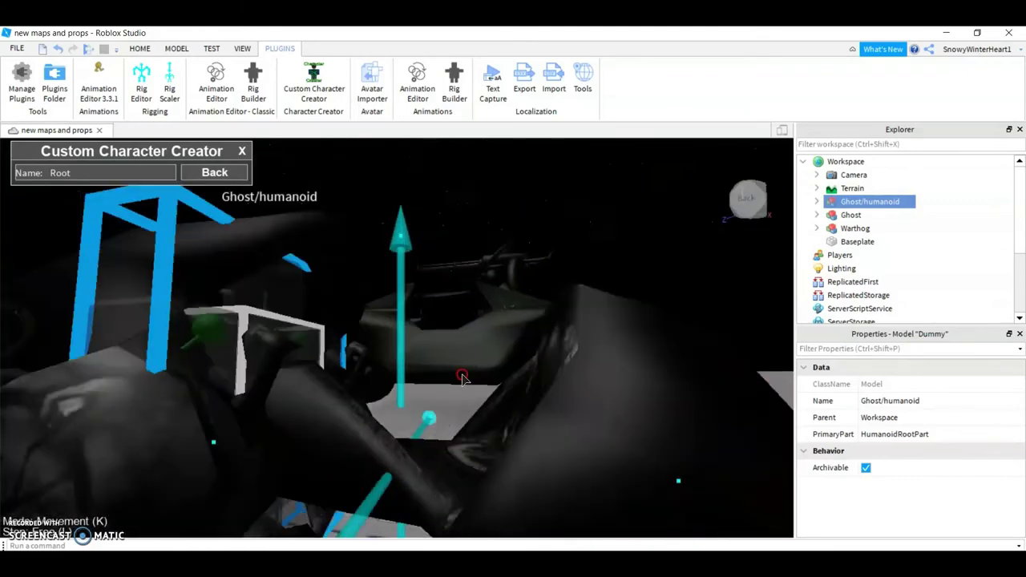
{"action": "mouse_move", "coordinate": [476, 401]}
{"action": "right_mouse_down"}
{"action": "mouse_move", "coordinate": [321, 229]}
{"action": "mouse_move", "coordinate": [492, 347]}
{"action": "mouse_move", "coordinate": [503, 343]}
{"action": "right_mouse_up"}
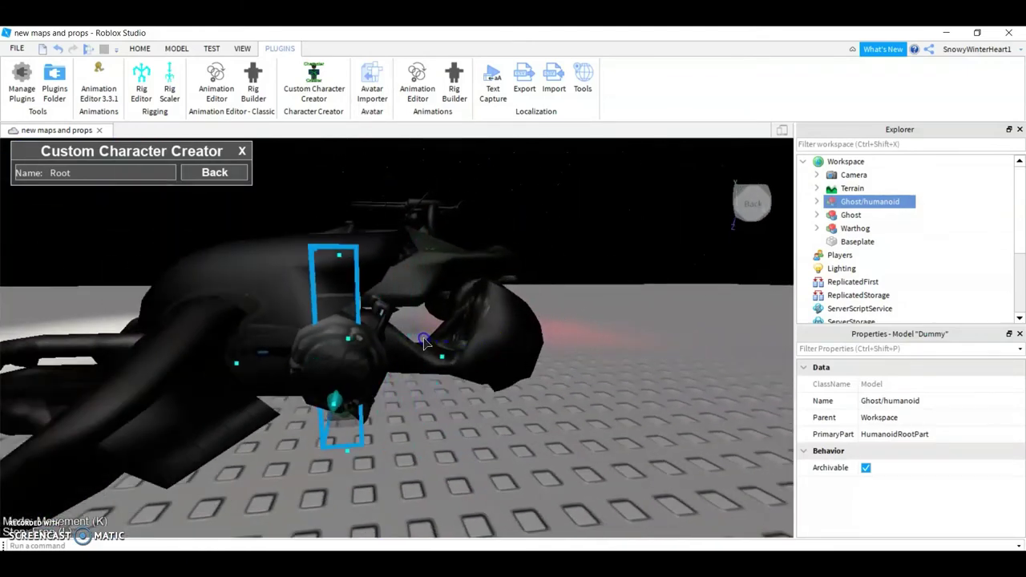
{"action": "mouse_move", "coordinate": [327, 260]}
{"action": "right_mouse_down"}
{"action": "mouse_move", "coordinate": [284, 243]}
{"action": "mouse_move", "coordinate": [386, 345]}
{"action": "mouse_move", "coordinate": [332, 286]}
{"action": "mouse_move", "coordinate": [367, 300]}
{"action": "mouse_move", "coordinate": [493, 412]}
{"action": "right_mouse_up"}
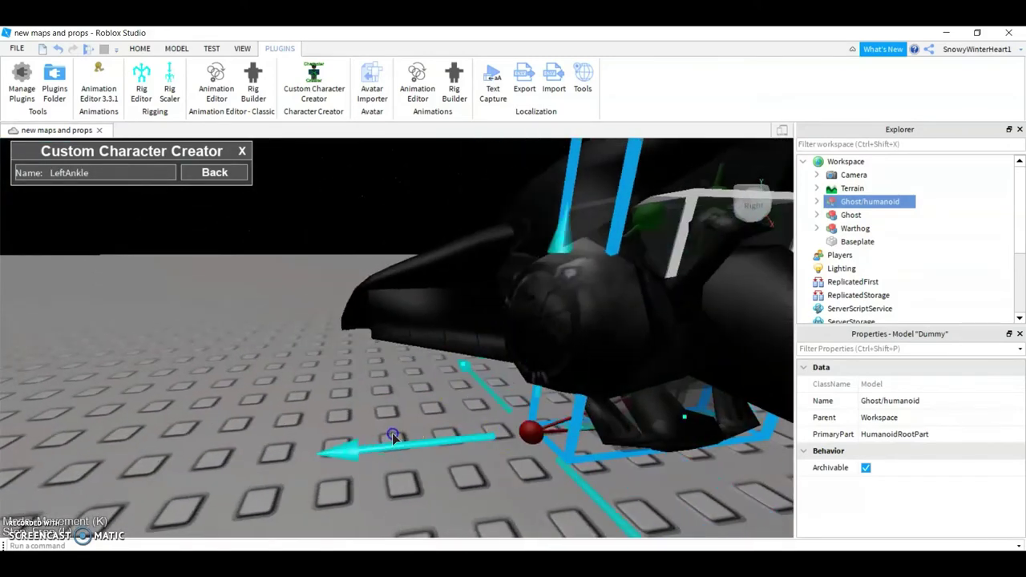
{"action": "mouse_move", "coordinate": [392, 433]}
{"action": "right_mouse_down"}
{"action": "mouse_move", "coordinate": [346, 426]}
{"action": "mouse_move", "coordinate": [424, 355]}
{"action": "mouse_move", "coordinate": [427, 227]}
{"action": "mouse_move", "coordinate": [507, 278]}
{"action": "right_mouse_up"}
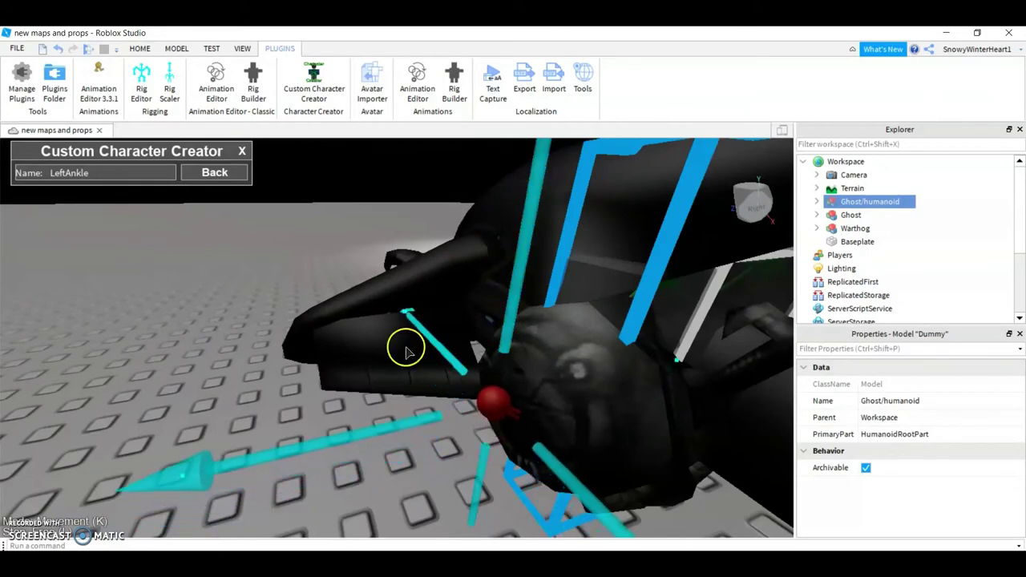
{"action": "right_click_drag", "start_coordinate": [406, 351], "coordinate": [323, 407]}
{"action": "mouse_move", "coordinate": [473, 317]}
{"action": "right_mouse_down"}
{"action": "mouse_move", "coordinate": [435, 304]}
{"action": "mouse_move", "coordinate": [334, 313]}
{"action": "mouse_move", "coordinate": [379, 315]}
{"action": "right_mouse_up"}
{"action": "left_click_drag", "start_coordinate": [379, 315], "coordinate": [343, 314]}
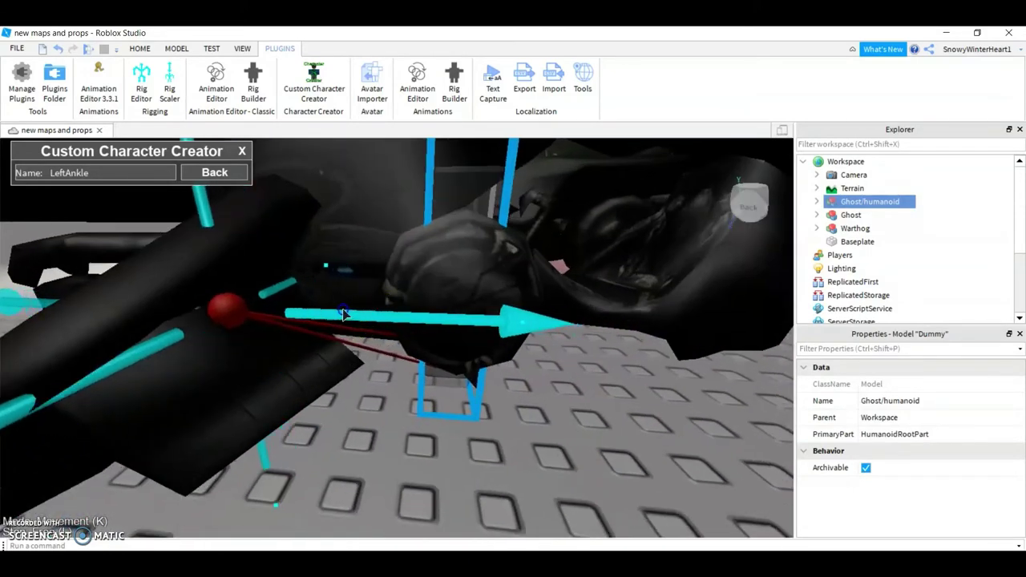
{"action": "mouse_move", "coordinate": [308, 314]}
{"action": "right_mouse_down"}
{"action": "mouse_move", "coordinate": [259, 320]}
{"action": "mouse_move", "coordinate": [403, 327]}
{"action": "mouse_move", "coordinate": [431, 300]}
{"action": "mouse_move", "coordinate": [476, 337]}
{"action": "mouse_move", "coordinate": [423, 387]}
{"action": "mouse_move", "coordinate": [607, 395]}
{"action": "mouse_move", "coordinate": [545, 410]}
{"action": "right_mouse_up"}
- Switch to the RightAnkle joint, then zoom and orbit around it to adjust its gizmo
{"action": "left_click", "coordinate": [447, 300]}
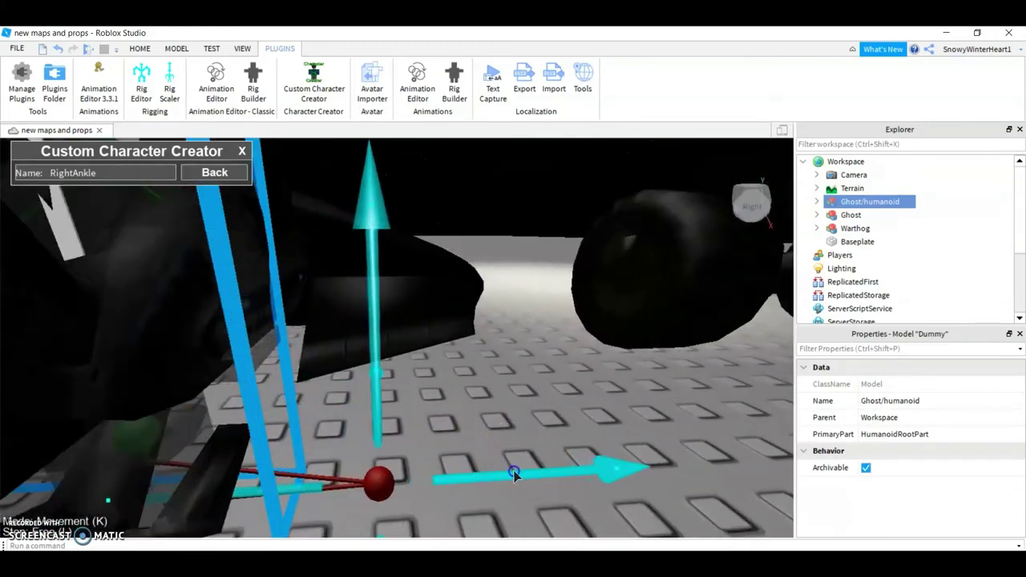
{"action": "right_click_drag", "start_coordinate": [518, 472], "coordinate": [393, 384]}
{"action": "scroll", "coordinate": [394, 385], "scroll_direction": "up", "scroll_amount": 3}
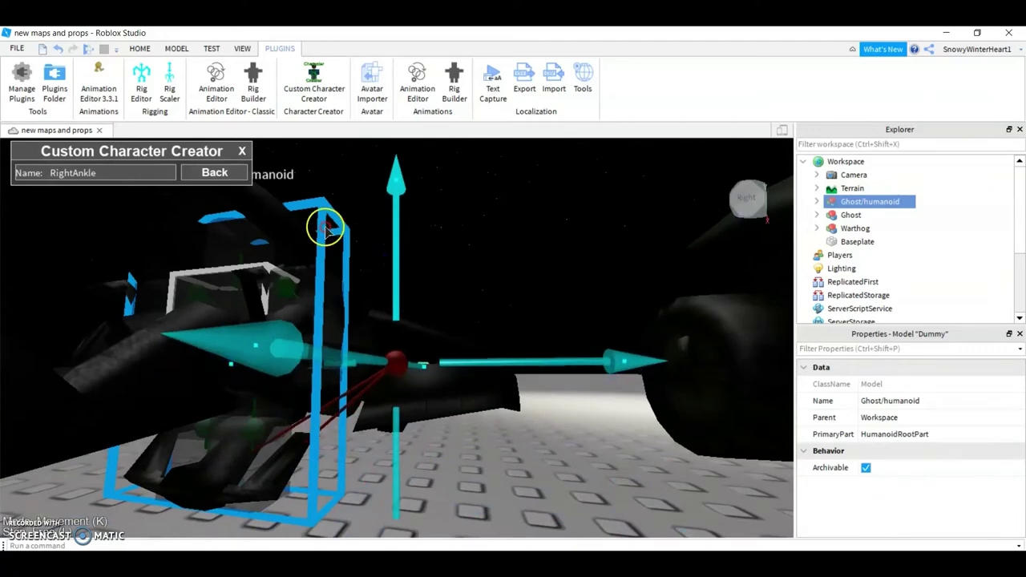
{"action": "scroll", "coordinate": [325, 228], "scroll_direction": "up", "scroll_amount": 3}
{"action": "scroll", "coordinate": [424, 378], "scroll_direction": "up", "scroll_amount": 3}
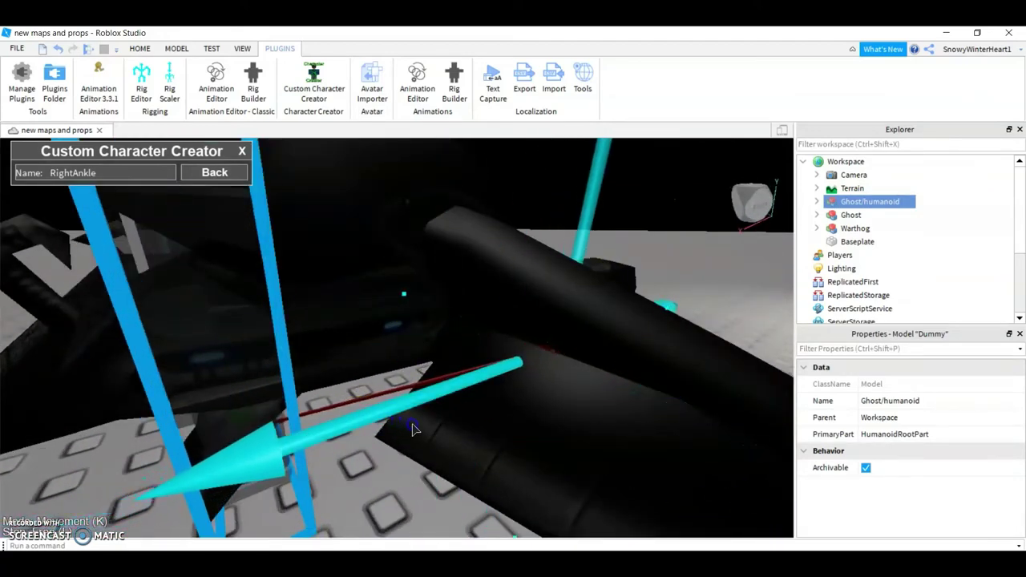
{"action": "right_click_drag", "start_coordinate": [402, 421], "coordinate": [616, 367]}
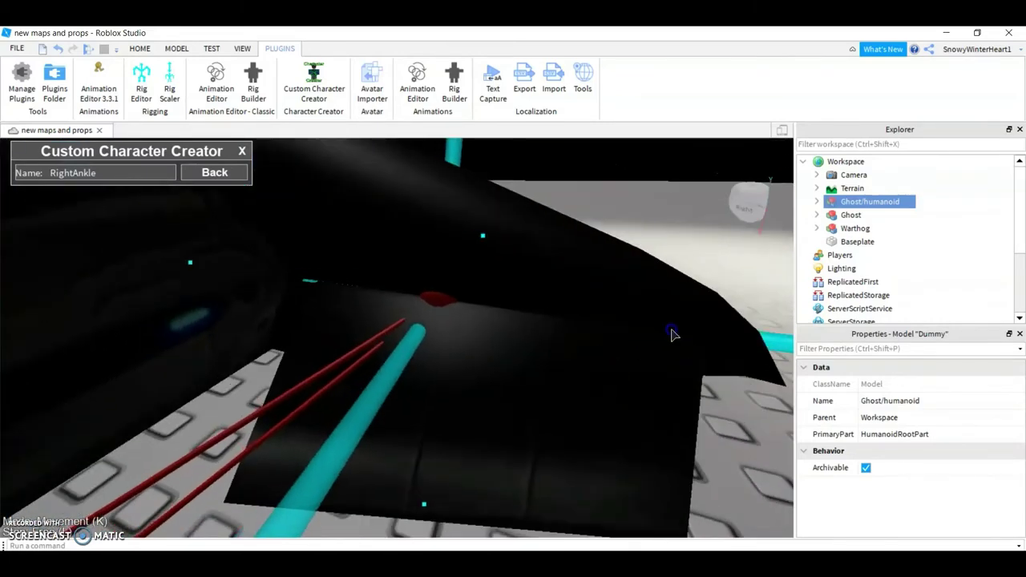
{"action": "right_click_drag", "start_coordinate": [672, 333], "coordinate": [331, 303]}
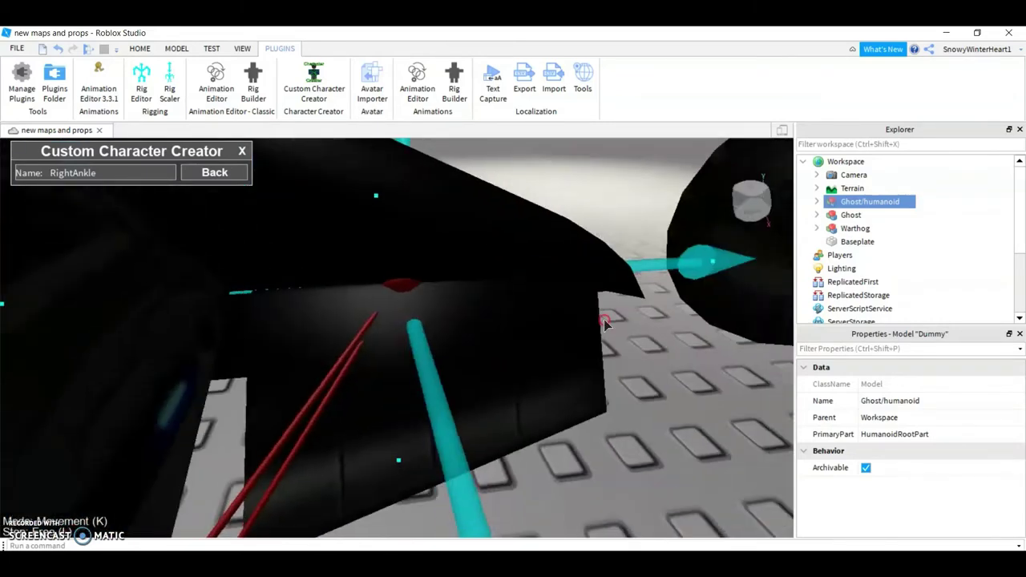
{"action": "left_click", "coordinate": [330, 303]}
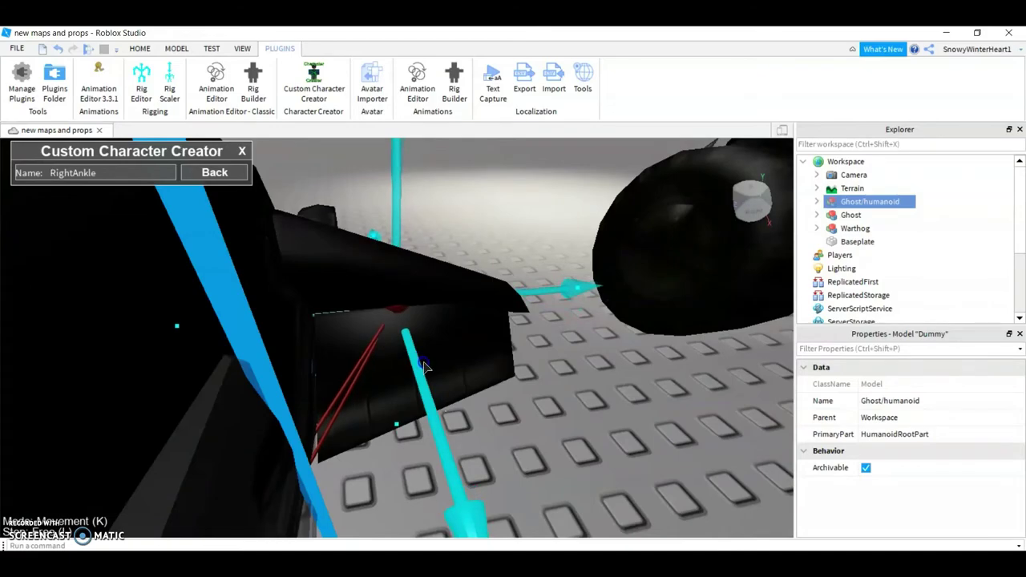
{"action": "mouse_move", "coordinate": [424, 366]}
{"action": "right_mouse_down"}
{"action": "mouse_move", "coordinate": [451, 353]}
{"action": "mouse_move", "coordinate": [442, 348]}
{"action": "right_mouse_up"}
{"action": "left_click", "coordinate": [486, 393]}
{"action": "mouse_move", "coordinate": [490, 370]}
{"action": "right_mouse_down"}
{"action": "mouse_move", "coordinate": [521, 405]}
{"action": "mouse_move", "coordinate": [451, 362]}
{"action": "right_mouse_up"}
- Move on to the RightWrist joint, pick its part and inspect the wrist area
{"action": "key", "text": "f"}
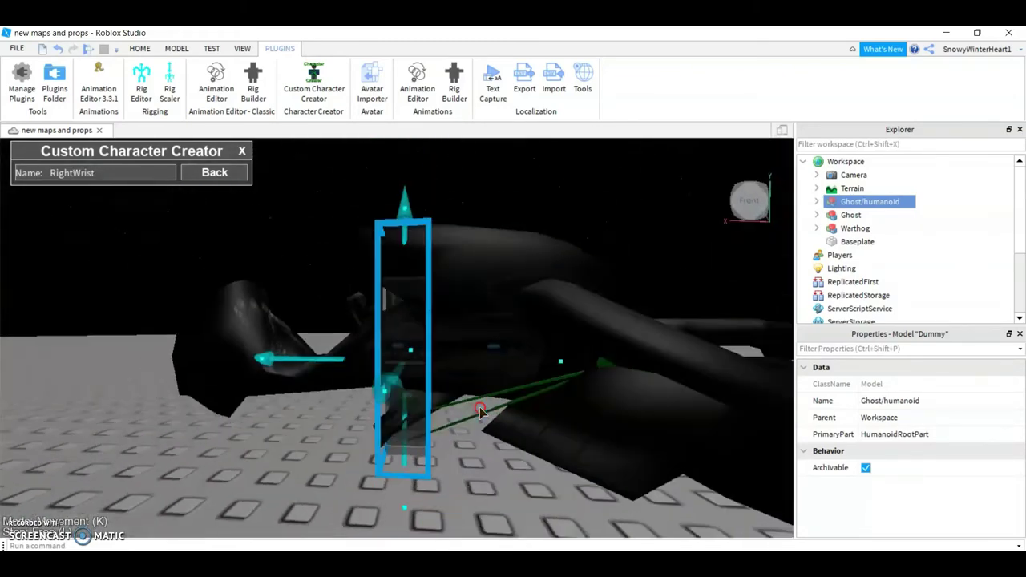
{"action": "left_click", "coordinate": [445, 384]}
{"action": "left_click", "coordinate": [424, 363]}
{"action": "key", "text": "f"}
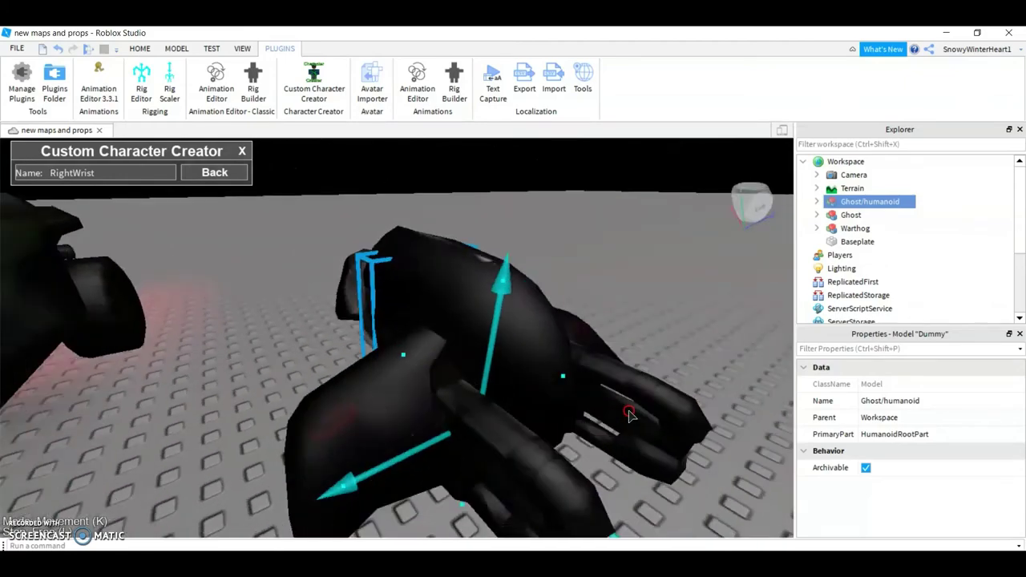
{"action": "left_click", "coordinate": [639, 352]}
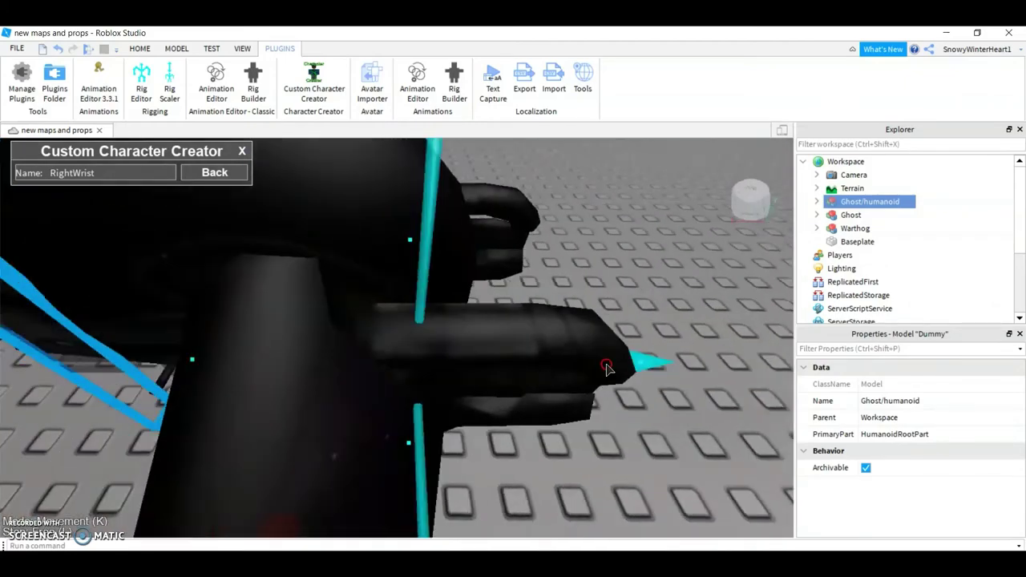
{"action": "right_click_drag", "start_coordinate": [611, 364], "coordinate": [534, 367]}
{"action": "left_click", "coordinate": [534, 367]}
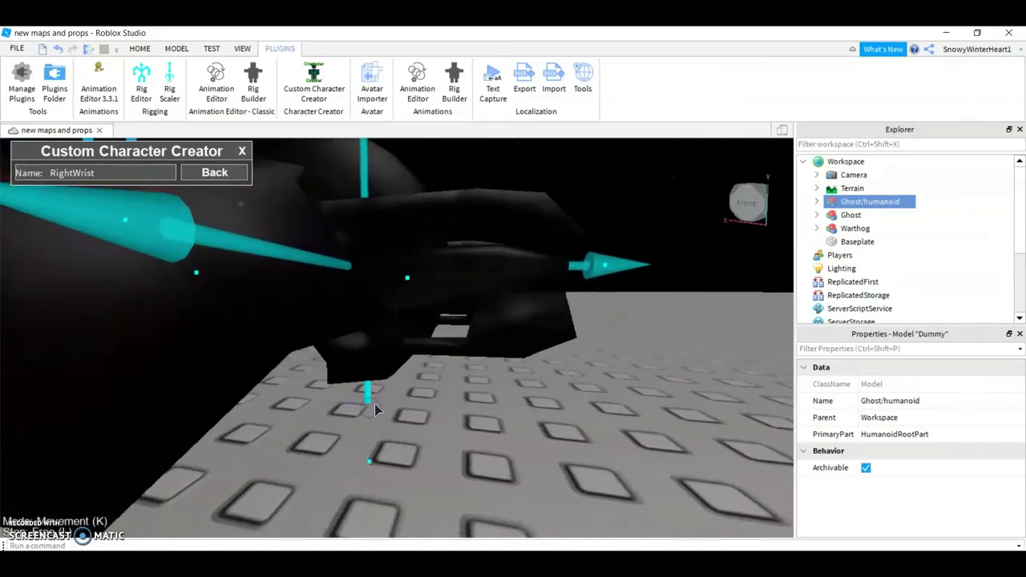
{"action": "right_click_drag", "start_coordinate": [374, 403], "coordinate": [491, 394]}
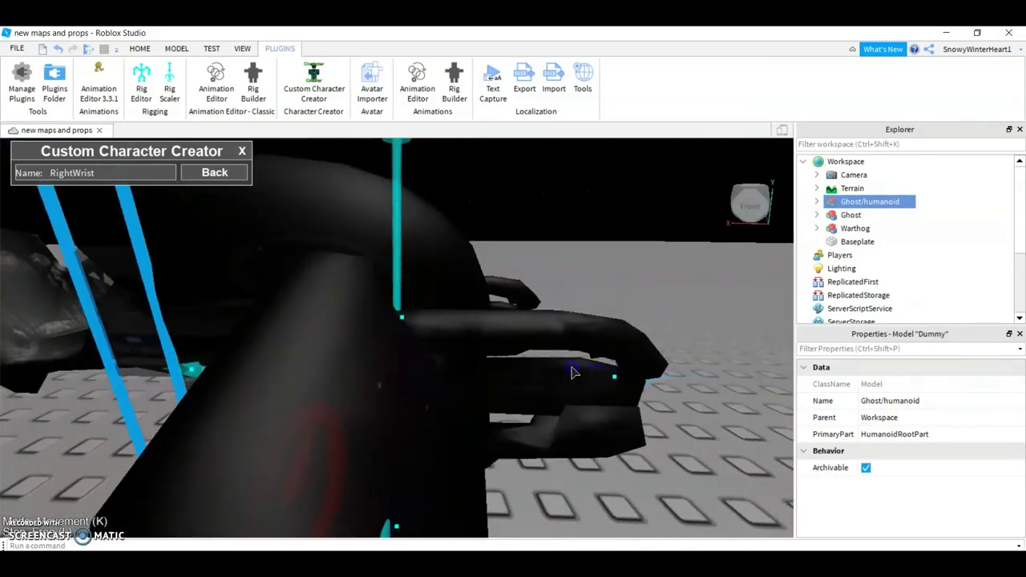
{"action": "right_click_drag", "start_coordinate": [572, 372], "coordinate": [572, 367]}
{"action": "left_click", "coordinate": [679, 348]}
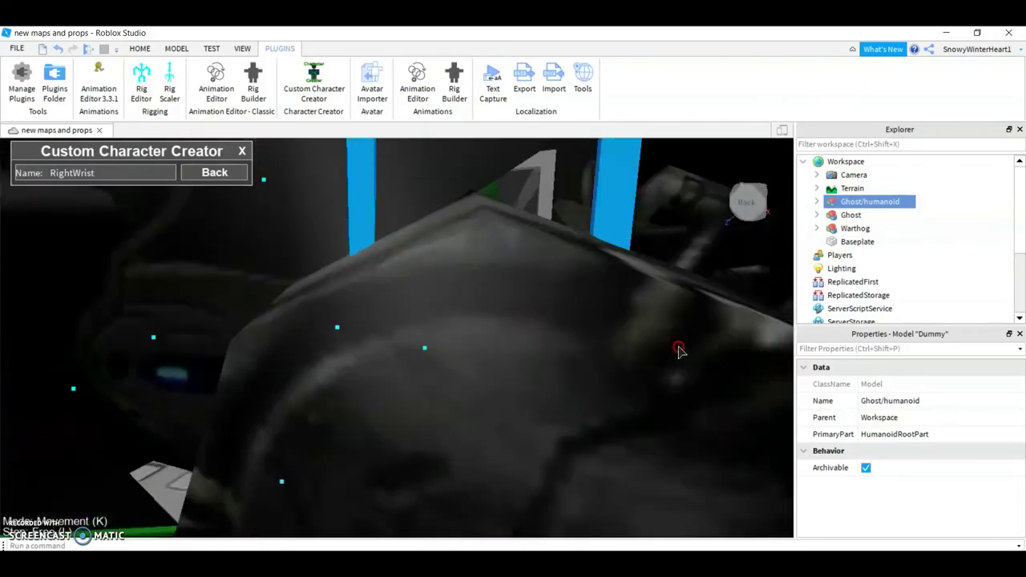
{"action": "right_click_drag", "start_coordinate": [678, 349], "coordinate": [678, 348]}
- Move on to the LeftWrist joint and inspect it around the dark limb
{"action": "left_click", "coordinate": [569, 210]}
{"action": "mouse_move", "coordinate": [568, 213]}
{"action": "right_mouse_down"}
{"action": "mouse_move", "coordinate": [514, 275]}
{"action": "mouse_move", "coordinate": [407, 309]}
{"action": "right_mouse_up"}
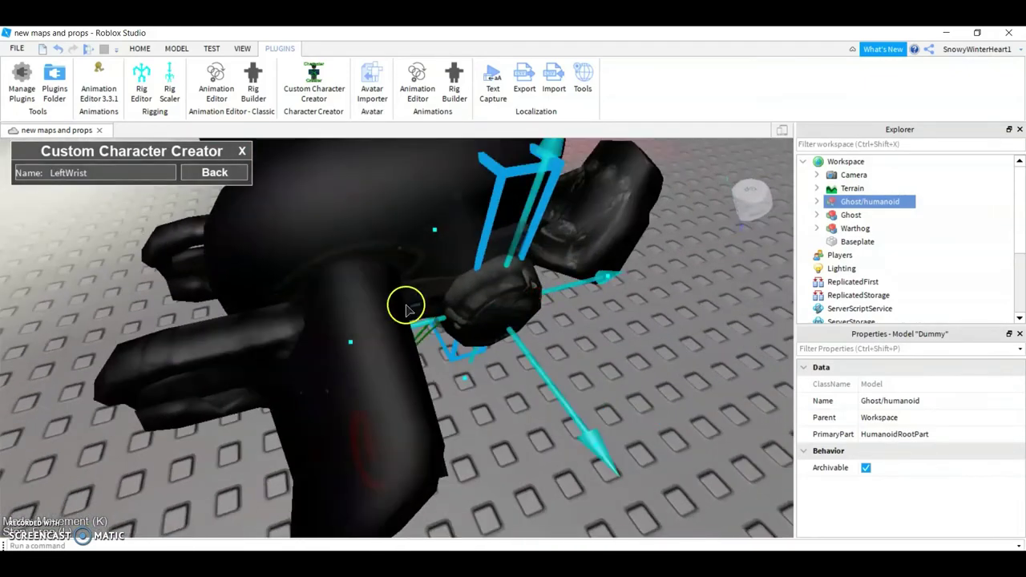
{"action": "right_click_drag", "start_coordinate": [178, 290], "coordinate": [493, 355]}
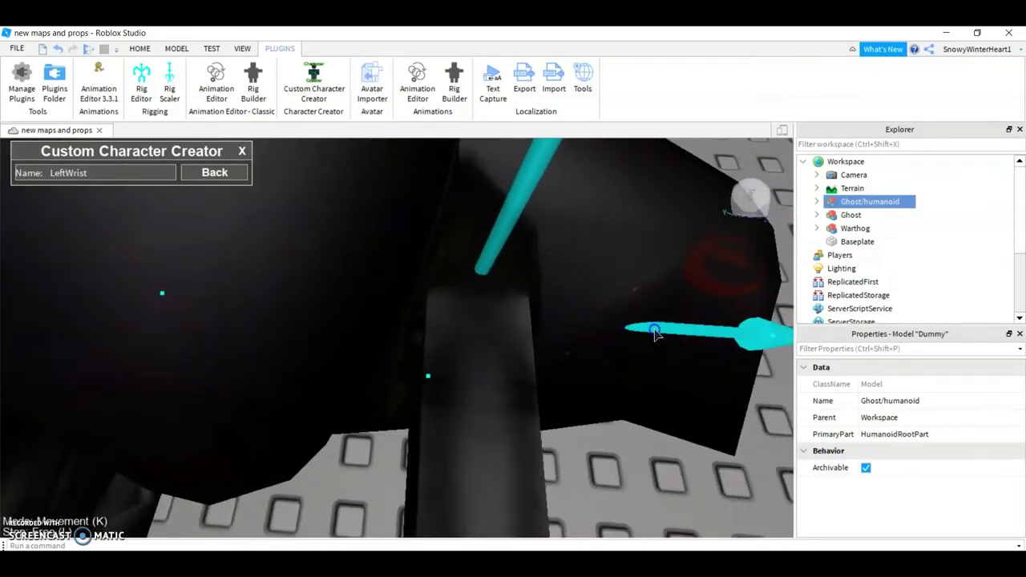
{"action": "mouse_move", "coordinate": [654, 333]}
{"action": "right_mouse_down"}
{"action": "mouse_move", "coordinate": [543, 392]}
{"action": "mouse_move", "coordinate": [549, 405]}
{"action": "mouse_move", "coordinate": [595, 395]}
{"action": "mouse_move", "coordinate": [520, 342]}
{"action": "mouse_move", "coordinate": [499, 203]}
{"action": "mouse_move", "coordinate": [465, 252]}
{"action": "mouse_move", "coordinate": [494, 280]}
{"action": "mouse_move", "coordinate": [485, 291]}
{"action": "right_mouse_up"}
- Finish and close the joint editor, then add Ghost to the Ghost/humanoid selection
{"action": "left_click", "coordinate": [225, 176]}
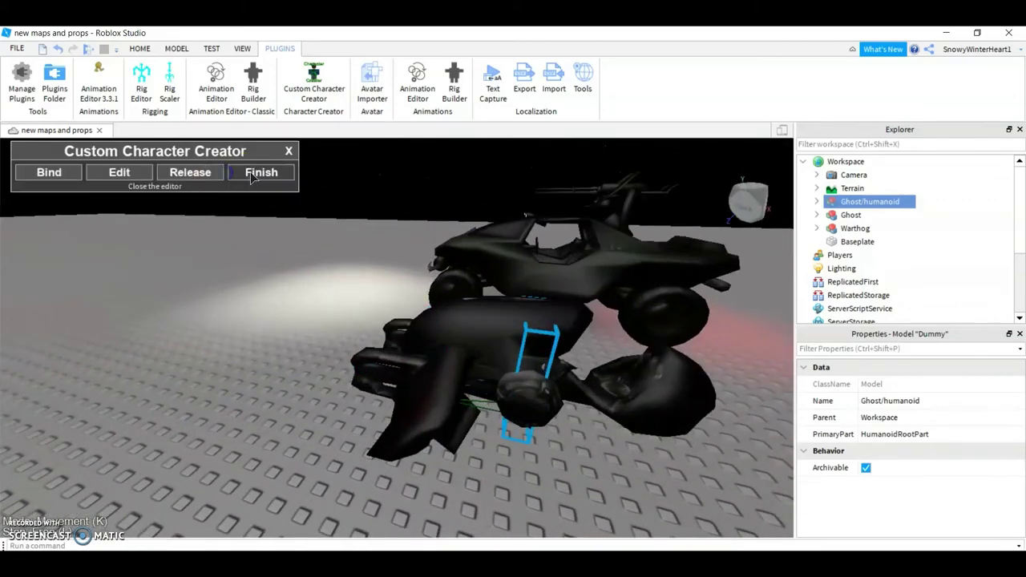
{"action": "left_click", "coordinate": [264, 173]}
{"action": "left_click", "coordinate": [241, 151]}
{"action": "left_click", "coordinate": [148, 49]}
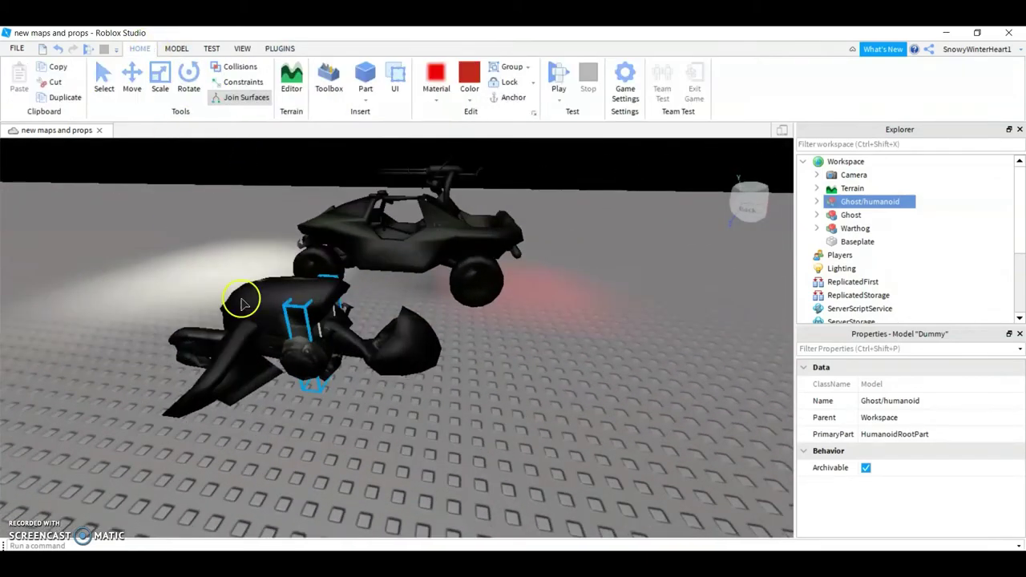
{"action": "left_click", "coordinate": [253, 325], "text": "shift"}
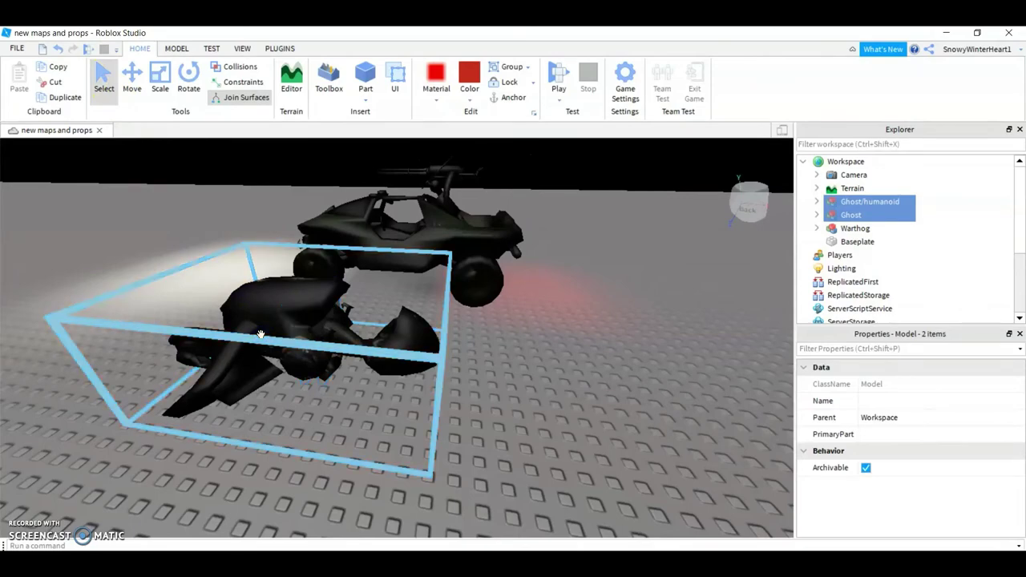
- Group the selection with Ctrl+G, duplicate the Model and move the copy to the left
{"action": "key", "text": "ctrl+g"}
{"action": "left_click", "coordinate": [133, 87]}
{"action": "key", "text": "f"}
{"action": "key", "text": "ctrl+d"}
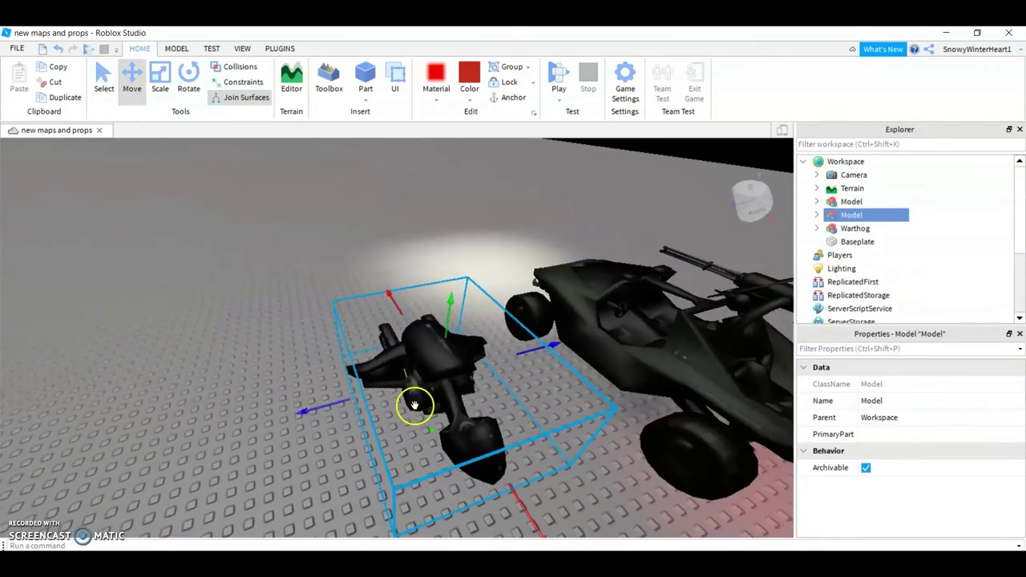
{"action": "left_click_drag", "start_coordinate": [529, 350], "coordinate": [186, 359]}
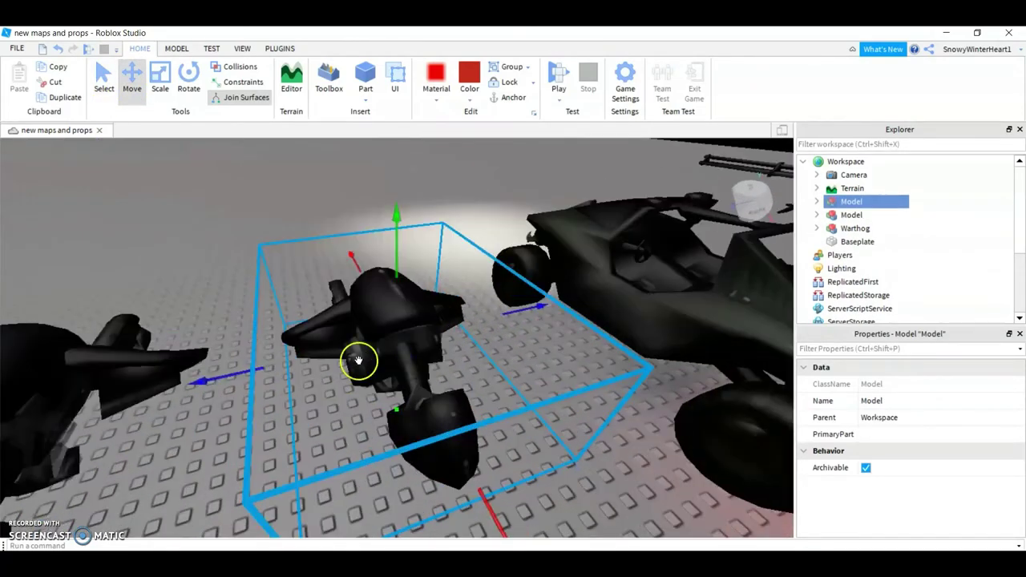
- Reselect and frame the original grouped Model, deselect it, then briefly leave and return to Studio
{"action": "left_click", "coordinate": [352, 339]}
{"action": "key", "text": "f"}
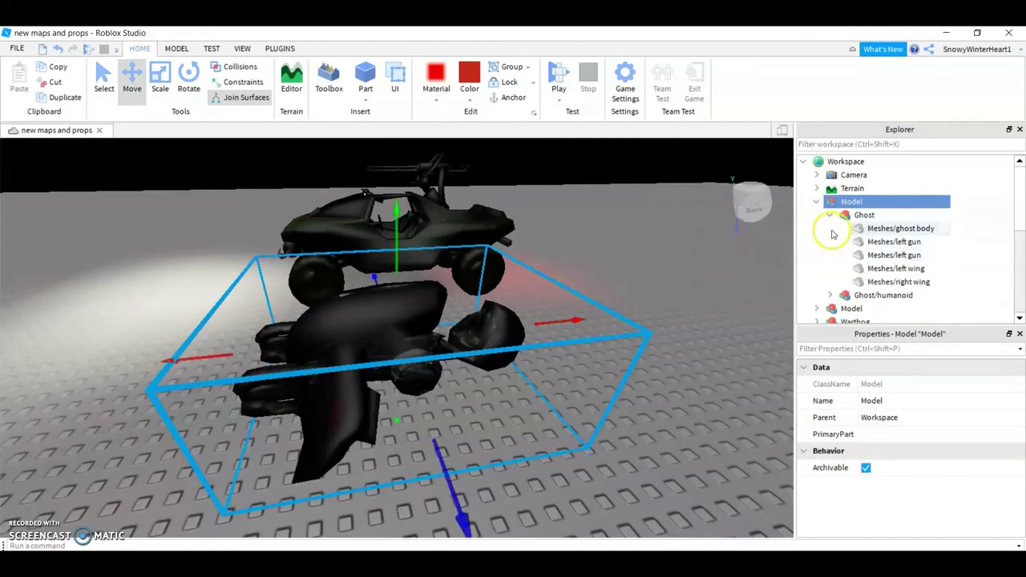
{"action": "left_click", "coordinate": [671, 215]}
{"action": "left_click", "coordinate": [946, 33]}
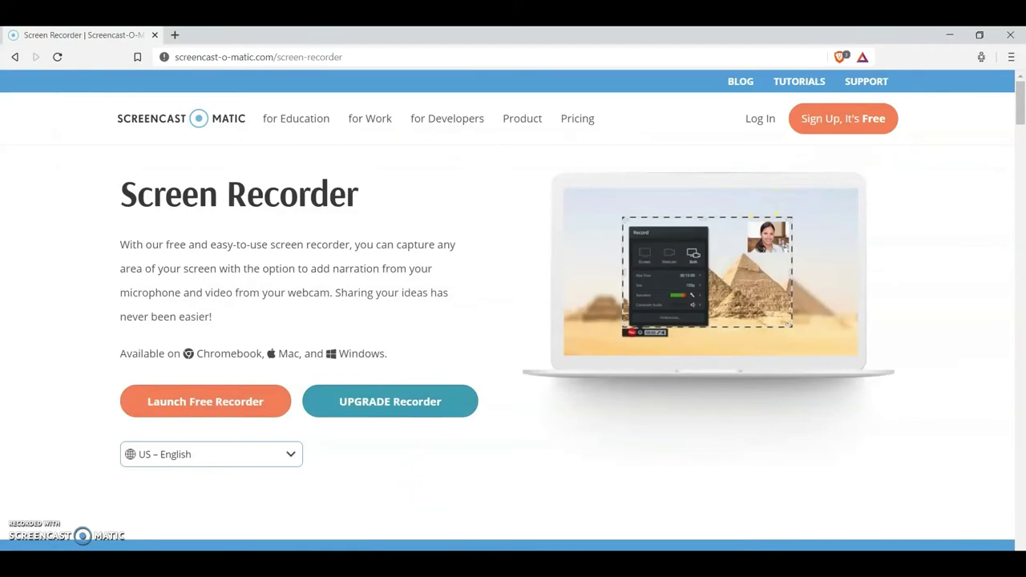
{"action": "key", "text": "alt+Tab"}
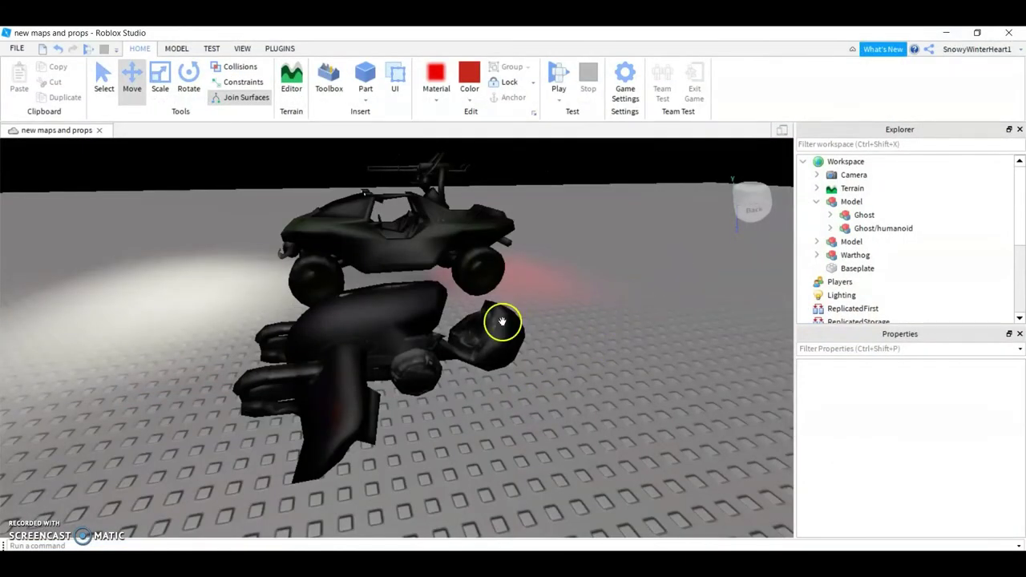
- Frame the grouped Ghost model and start editing its joints in the Custom Character Creator
{"action": "left_click", "coordinate": [502, 321]}
{"action": "key", "text": "f"}
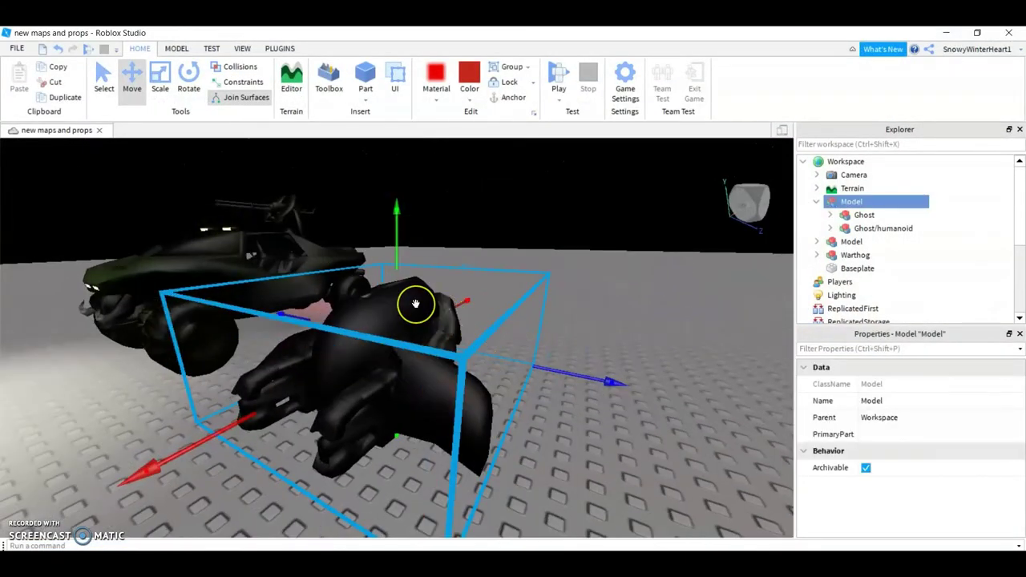
{"action": "mouse_move", "coordinate": [416, 303]}
{"action": "right_mouse_down"}
{"action": "mouse_move", "coordinate": [500, 311]}
{"action": "mouse_move", "coordinate": [473, 319]}
{"action": "right_mouse_up"}
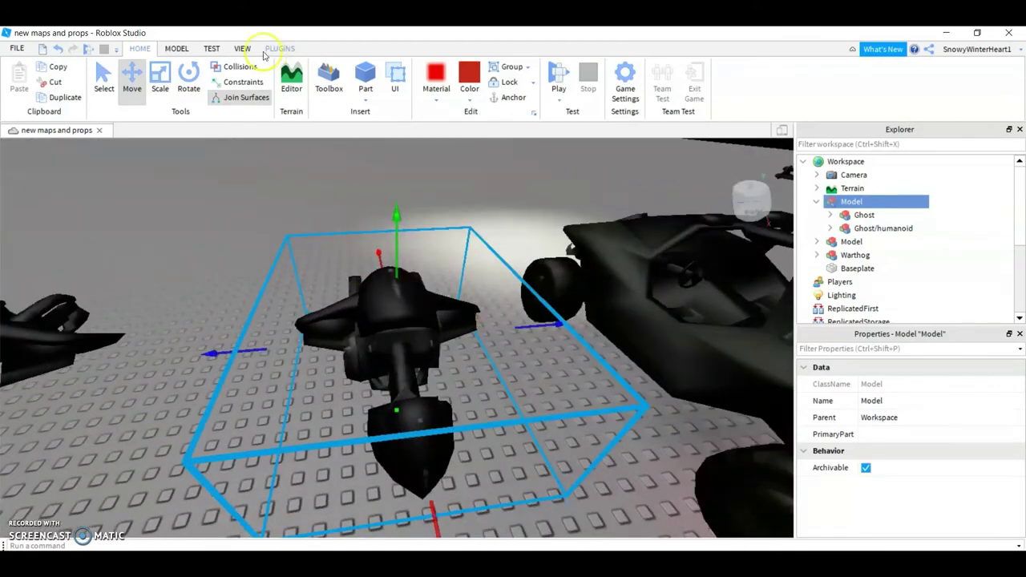
{"action": "left_click", "coordinate": [267, 49]}
{"action": "left_click", "coordinate": [201, 172]}
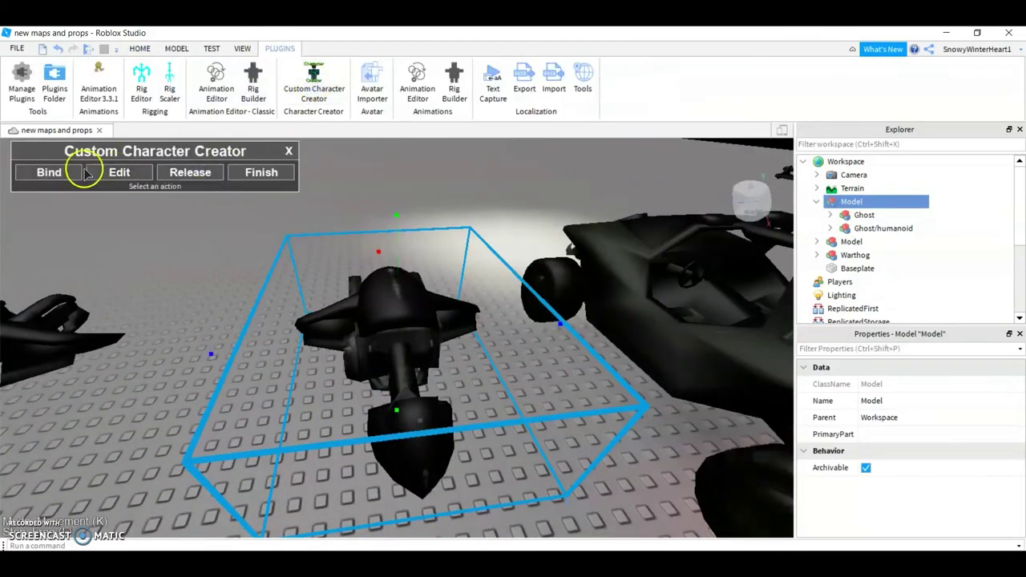
{"action": "left_click", "coordinate": [80, 172]}
{"action": "scroll", "coordinate": [240, 265], "scroll_direction": "up", "scroll_amount": 5}
{"action": "right_click_drag", "start_coordinate": [241, 265], "coordinate": [214, 228]}
{"action": "scroll", "coordinate": [451, 288], "scroll_direction": "up", "scroll_amount": 5}
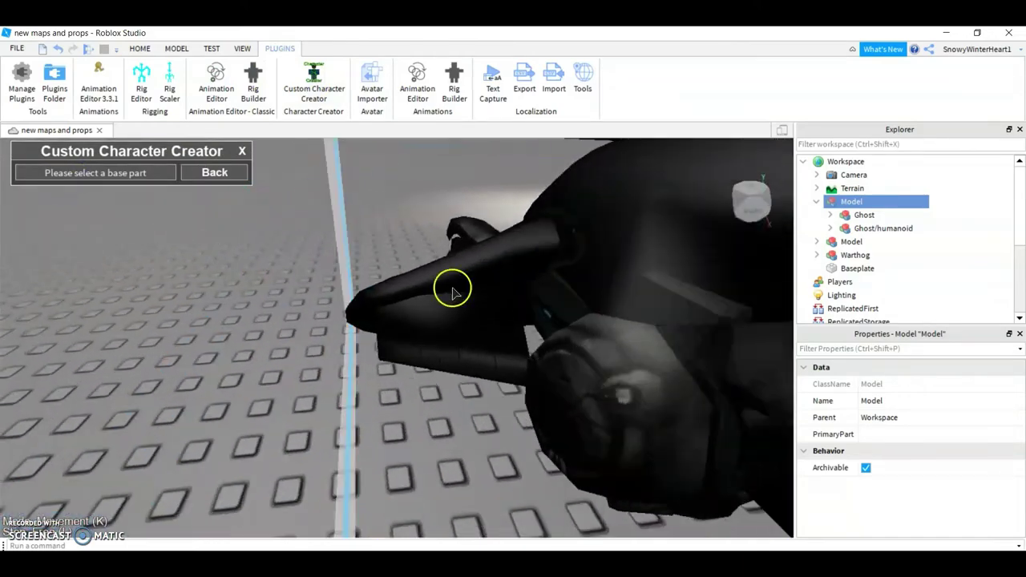
- Bind two pairs of Ghost parts with joints, then close the character creator panel
{"action": "left_click", "coordinate": [460, 348]}
{"action": "right_click_drag", "start_coordinate": [461, 348], "coordinate": [461, 347]}
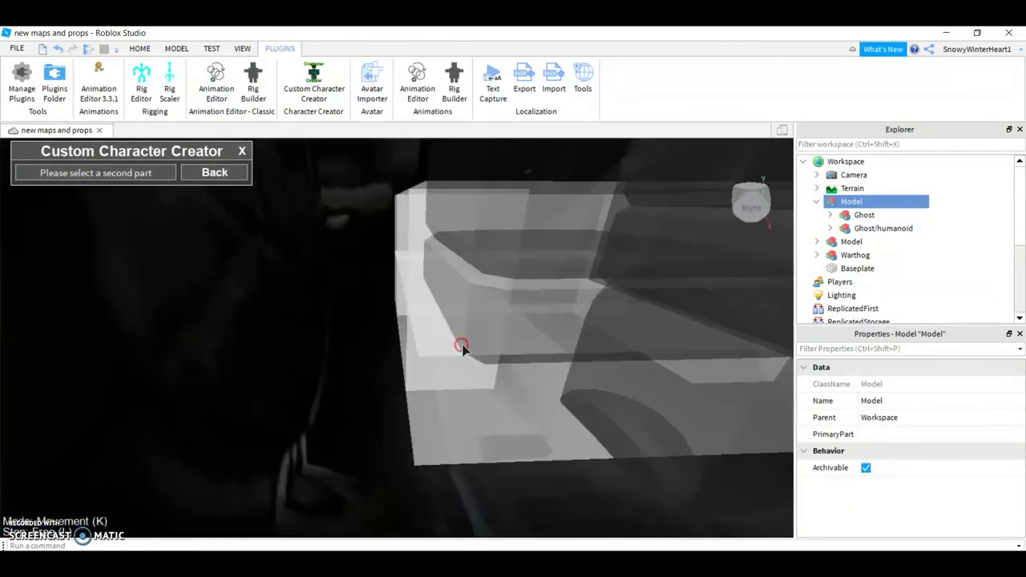
{"action": "left_click", "coordinate": [516, 320]}
{"action": "scroll", "coordinate": [516, 320], "scroll_direction": "down", "scroll_amount": 5}
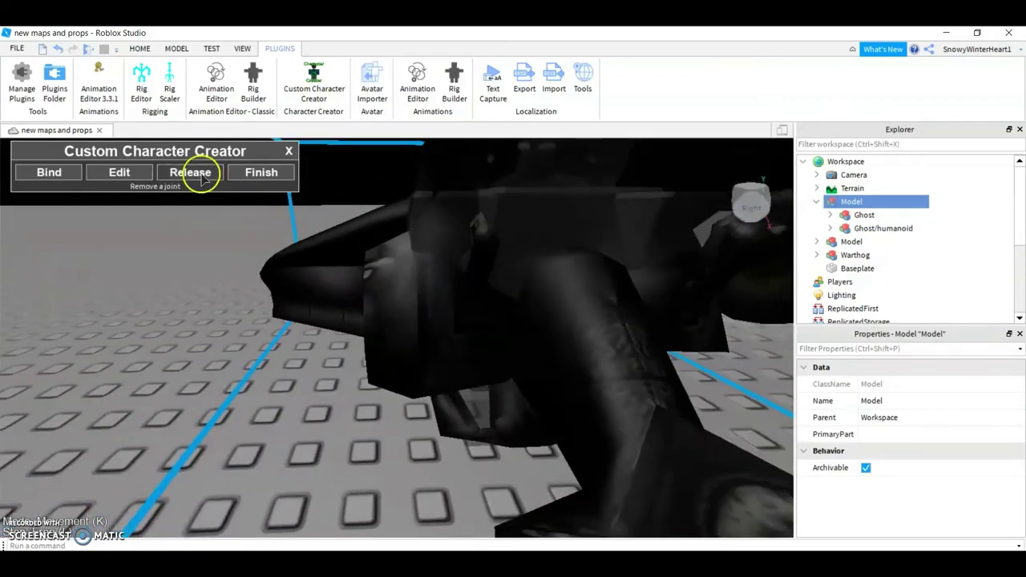
{"action": "left_click", "coordinate": [71, 175]}
{"action": "scroll", "coordinate": [378, 291], "scroll_direction": "up", "scroll_amount": 3}
{"action": "left_click", "coordinate": [378, 291]}
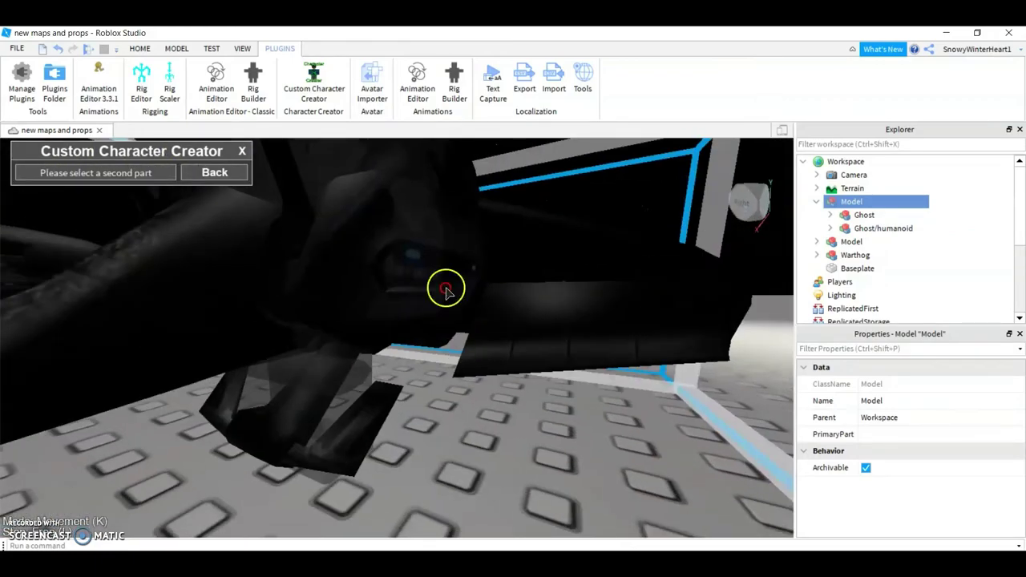
{"action": "left_click", "coordinate": [445, 291]}
{"action": "left_click", "coordinate": [73, 171]}
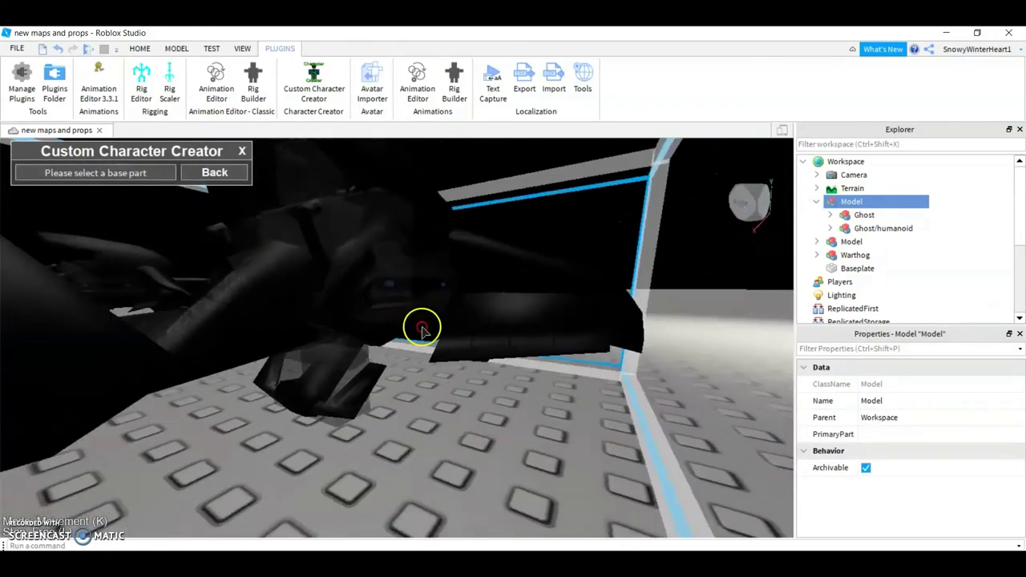
{"action": "scroll", "coordinate": [422, 331], "scroll_direction": "down", "scroll_amount": 5}
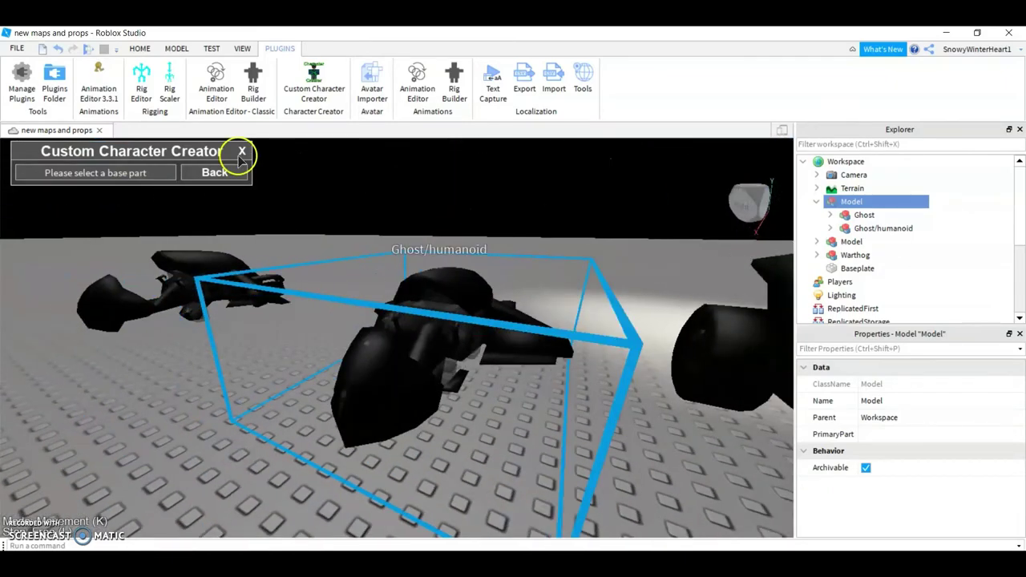
{"action": "left_click", "coordinate": [241, 151]}
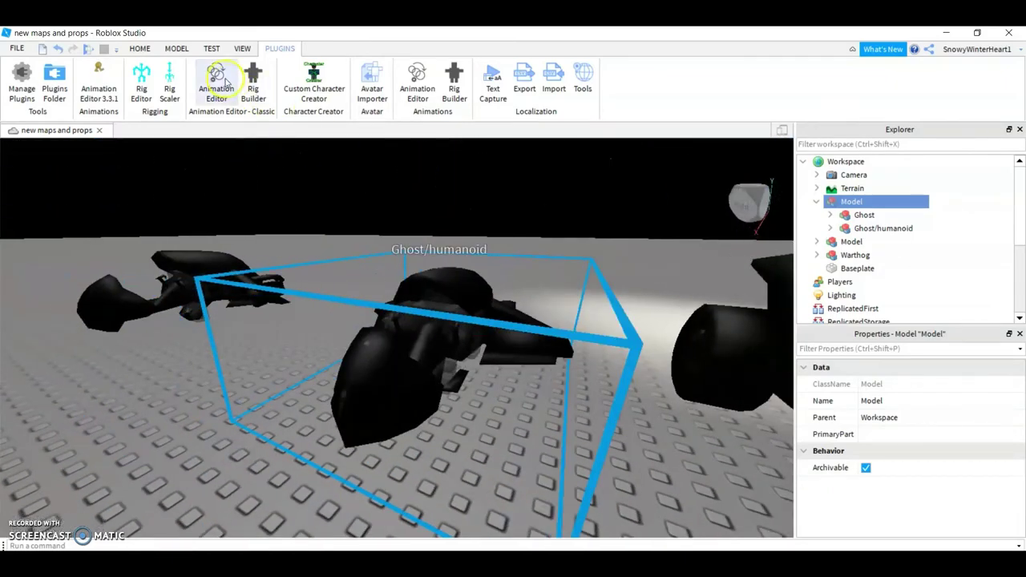
- Delete one Ghost model through its right-click menu on the MODEL tab
{"action": "left_click", "coordinate": [176, 48]}
{"action": "right_click", "coordinate": [386, 282]}
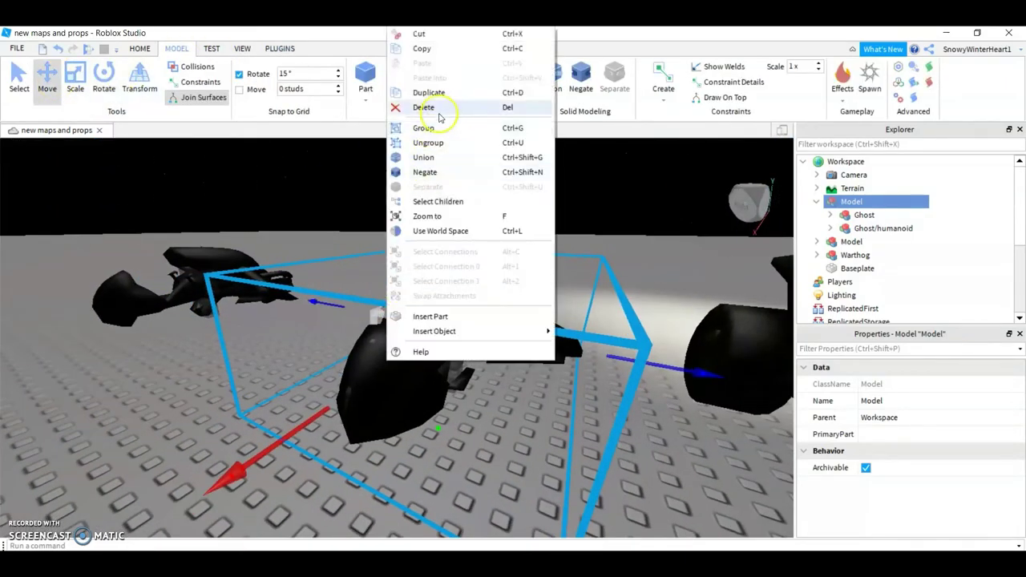
{"action": "left_click", "coordinate": [435, 110]}
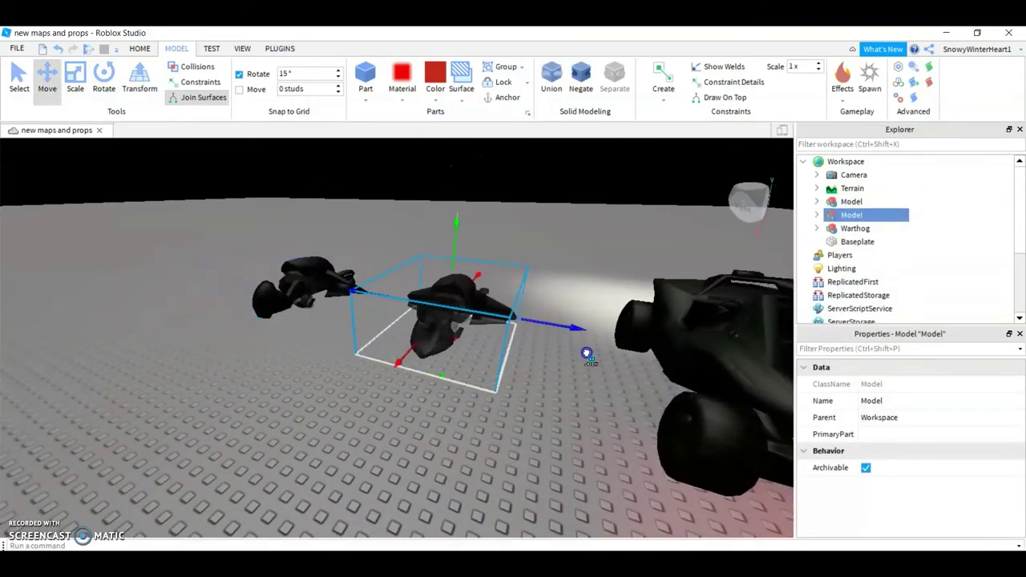
- Nudge the remaining Ghost bike slightly sideways, then open the Custom Character Creator
{"action": "left_click_drag", "start_coordinate": [615, 351], "coordinate": [622, 354]}
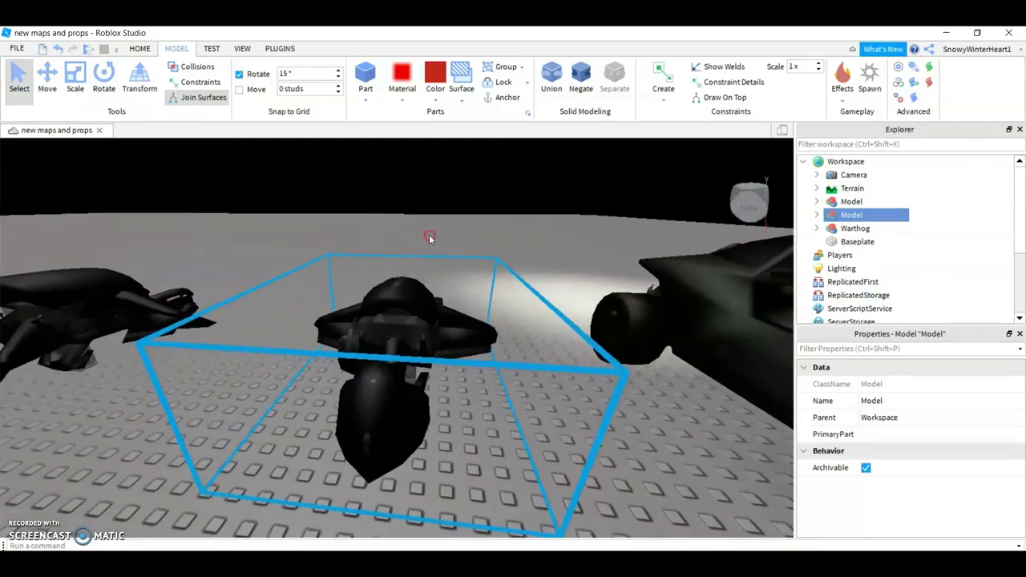
{"action": "left_click", "coordinate": [345, 198]}
{"action": "left_click", "coordinate": [277, 48]}
{"action": "left_click", "coordinate": [309, 77]}
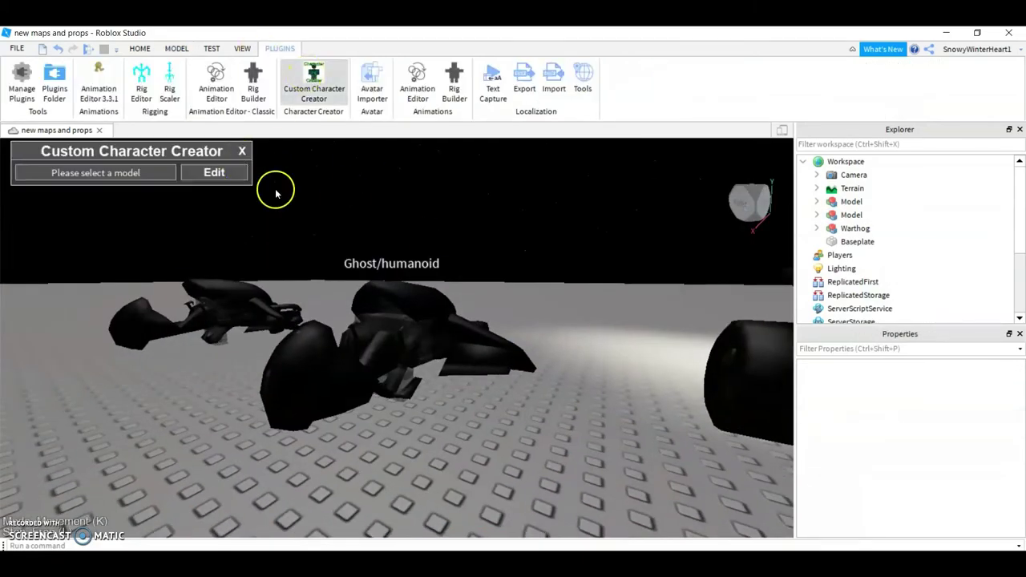
- Choose the Ghost bike for editing and bind its first pairs of parts
{"action": "left_click", "coordinate": [292, 231]}
{"action": "left_click", "coordinate": [214, 172]}
{"action": "left_click", "coordinate": [64, 170]}
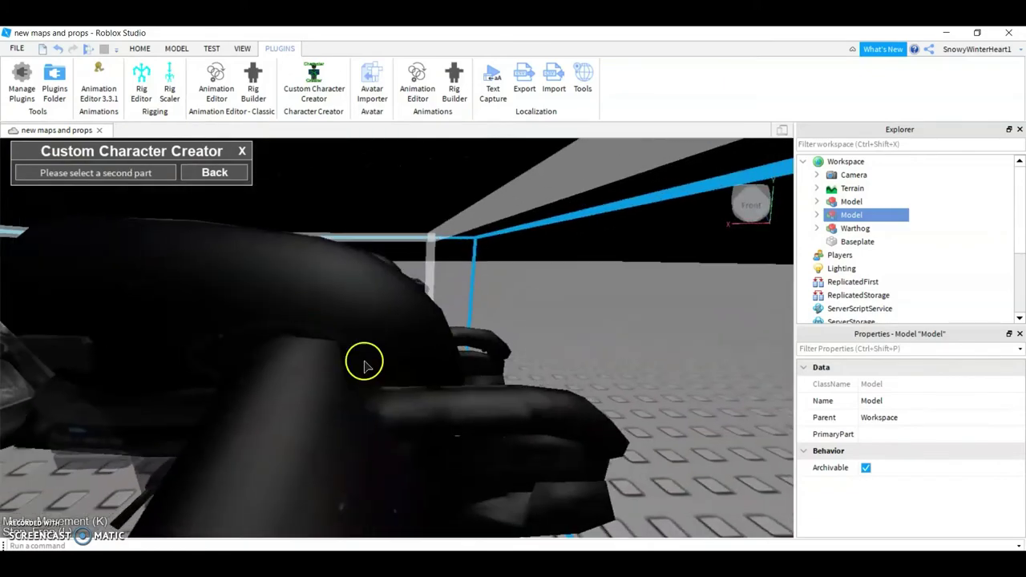
{"action": "left_click", "coordinate": [428, 344]}
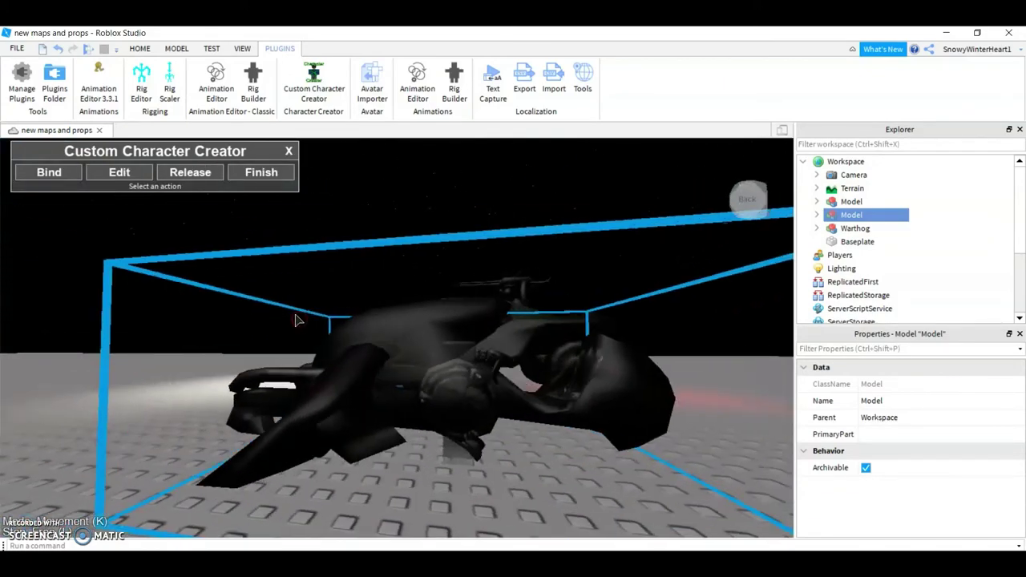
{"action": "left_click", "coordinate": [49, 172]}
{"action": "mouse_move", "coordinate": [457, 422]}
{"action": "right_mouse_down"}
{"action": "mouse_move", "coordinate": [468, 414]}
{"action": "mouse_move", "coordinate": [463, 397]}
{"action": "right_mouse_up"}
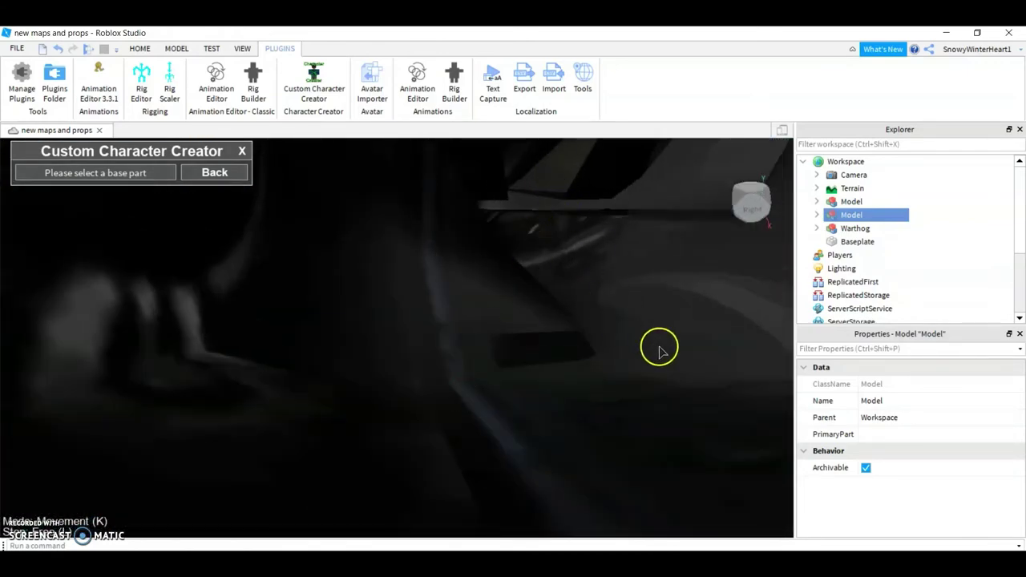
{"action": "mouse_move", "coordinate": [659, 350]}
{"action": "right_mouse_down"}
{"action": "mouse_move", "coordinate": [572, 353]}
{"action": "mouse_move", "coordinate": [440, 397]}
{"action": "right_mouse_up"}
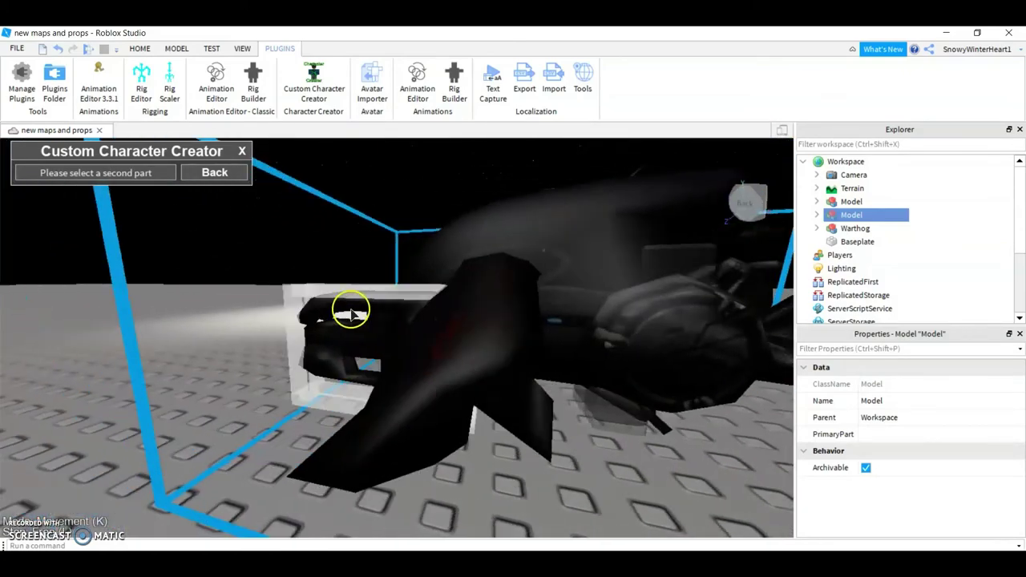
{"action": "left_click", "coordinate": [348, 309]}
- Bind several more pairs of the bike's parts, picking a base and a second part each time
{"action": "left_click", "coordinate": [77, 172]}
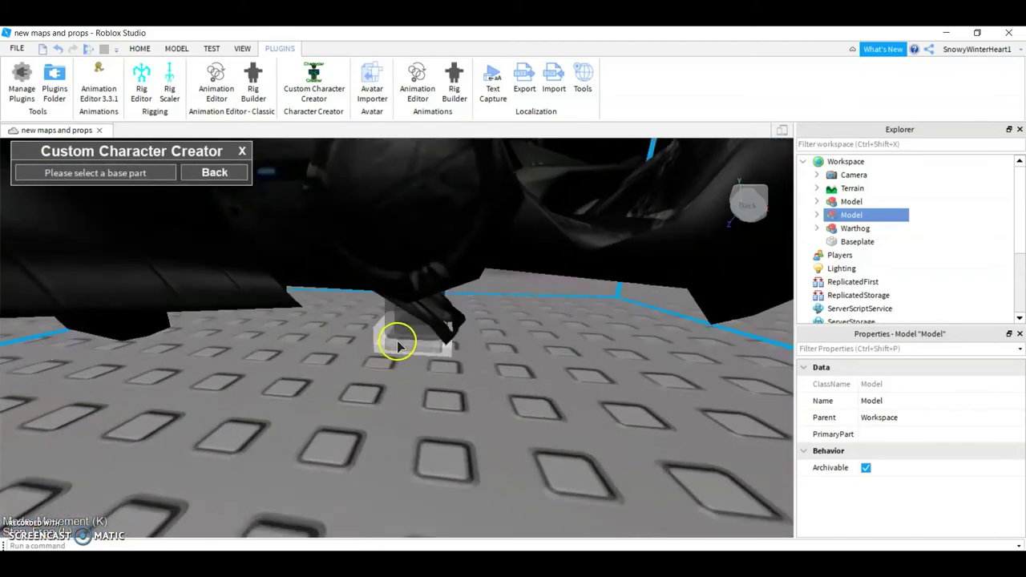
{"action": "left_click", "coordinate": [393, 344]}
{"action": "left_click", "coordinate": [305, 299]}
{"action": "right_click_drag", "start_coordinate": [327, 311], "coordinate": [328, 304]}
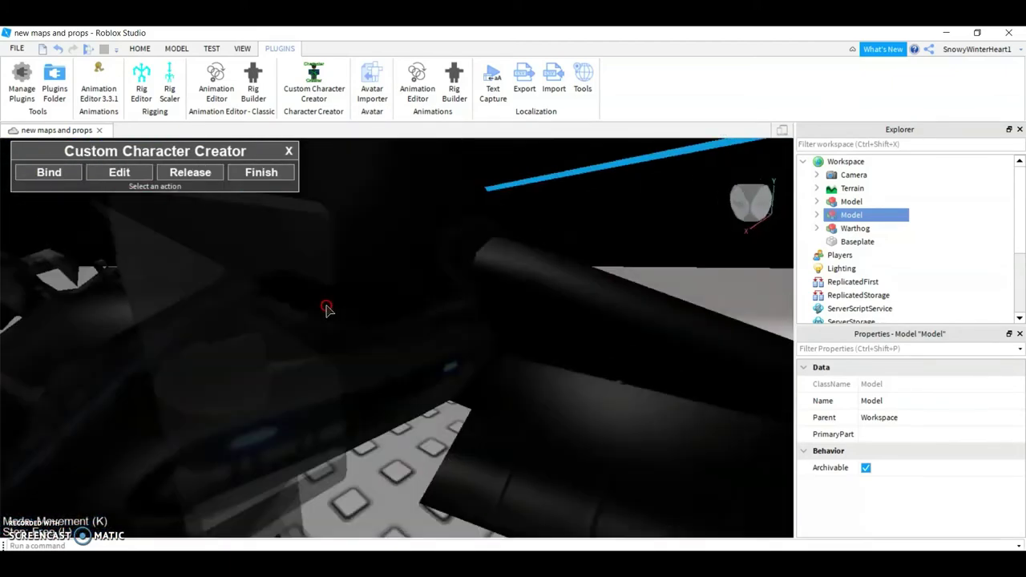
{"action": "left_click", "coordinate": [331, 305]}
{"action": "left_click", "coordinate": [49, 172]}
{"action": "left_click", "coordinate": [61, 178]}
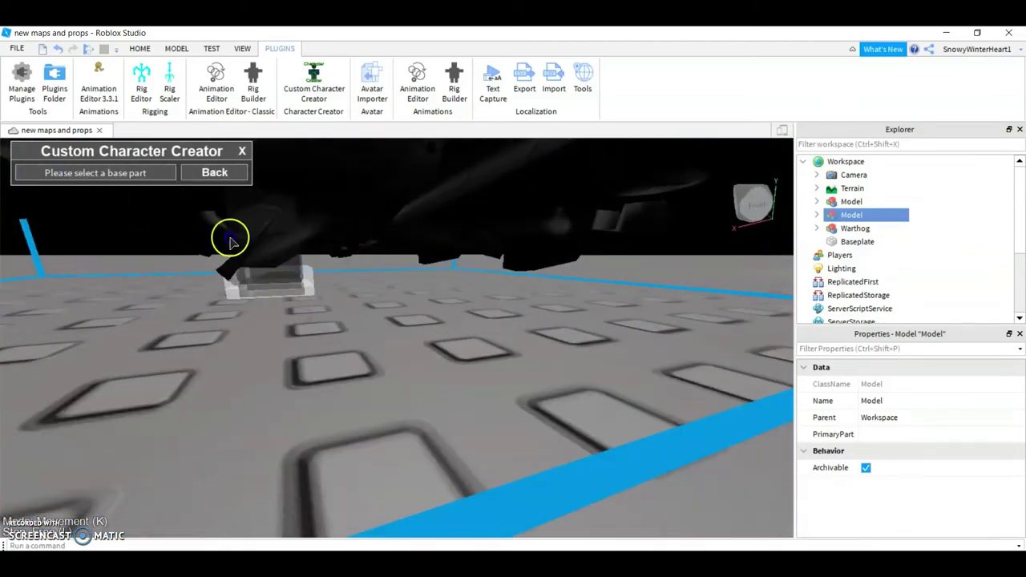
{"action": "left_click", "coordinate": [440, 328]}
{"action": "left_click", "coordinate": [362, 264]}
- Bind one last part pair deep inside the bike, then finish the rig and close the creator
{"action": "scroll", "coordinate": [362, 265], "scroll_direction": "down", "scroll_amount": 5}
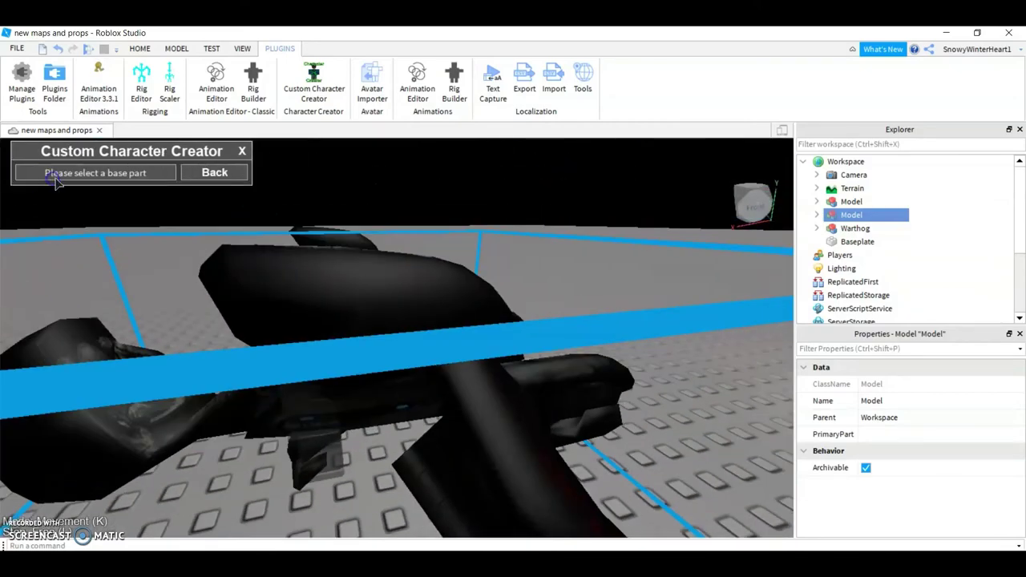
{"action": "left_click", "coordinate": [333, 286]}
{"action": "scroll", "coordinate": [335, 287], "scroll_direction": "up", "scroll_amount": 5}
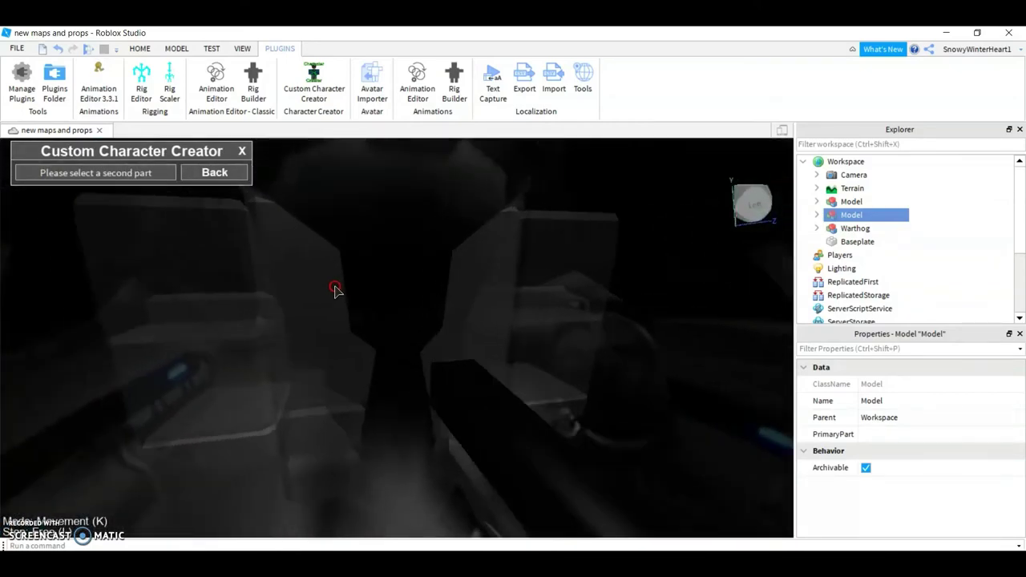
{"action": "mouse_move", "coordinate": [335, 291]}
{"action": "right_mouse_down"}
{"action": "mouse_move", "coordinate": [227, 314]}
{"action": "mouse_move", "coordinate": [255, 304]}
{"action": "right_mouse_up"}
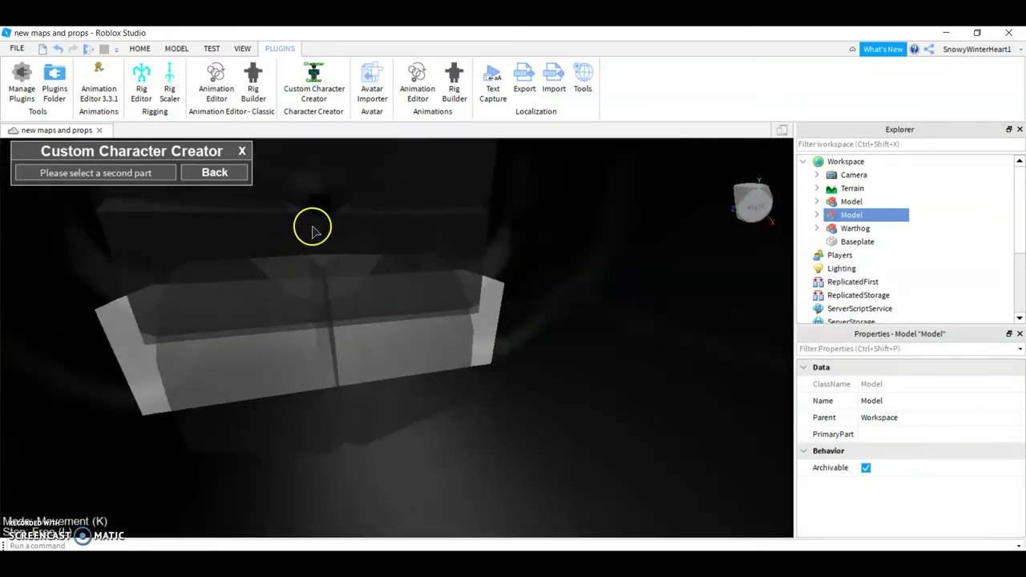
{"action": "right_click_drag", "start_coordinate": [312, 231], "coordinate": [373, 343]}
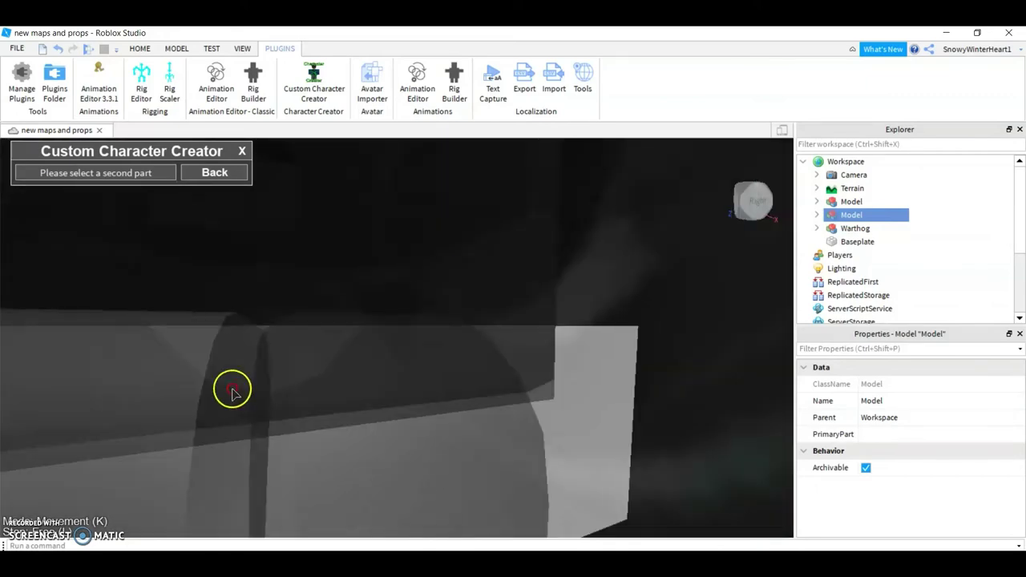
{"action": "mouse_move", "coordinate": [374, 343]}
{"action": "right_mouse_down"}
{"action": "mouse_move", "coordinate": [235, 383]}
{"action": "mouse_move", "coordinate": [294, 319]}
{"action": "right_mouse_up"}
{"action": "left_click", "coordinate": [235, 382]}
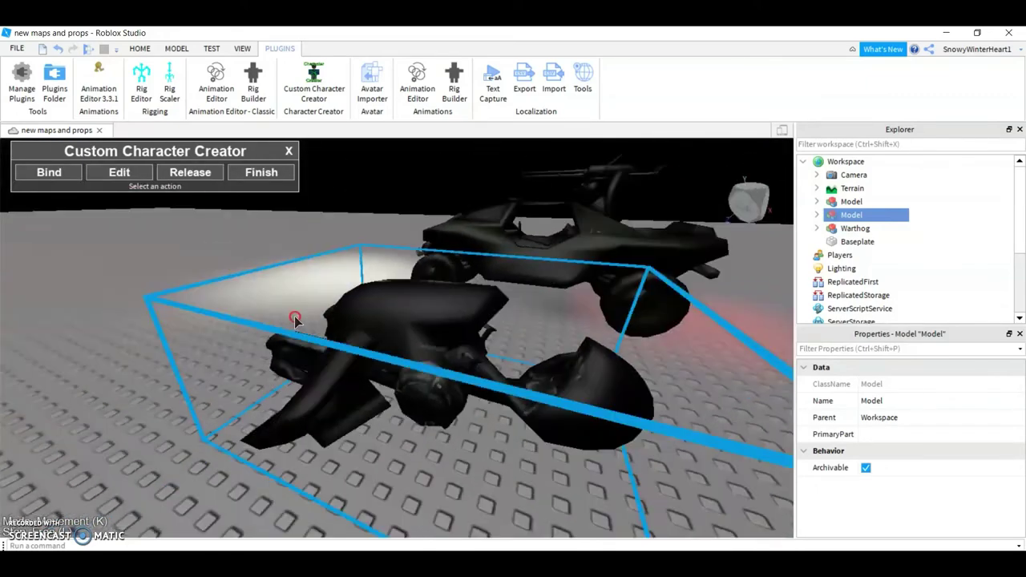
{"action": "left_click", "coordinate": [259, 173]}
{"action": "left_click", "coordinate": [245, 149]}
- Drag one Ghost bike model to the left with the HOME tab's Move tool
{"action": "left_click", "coordinate": [169, 72]}
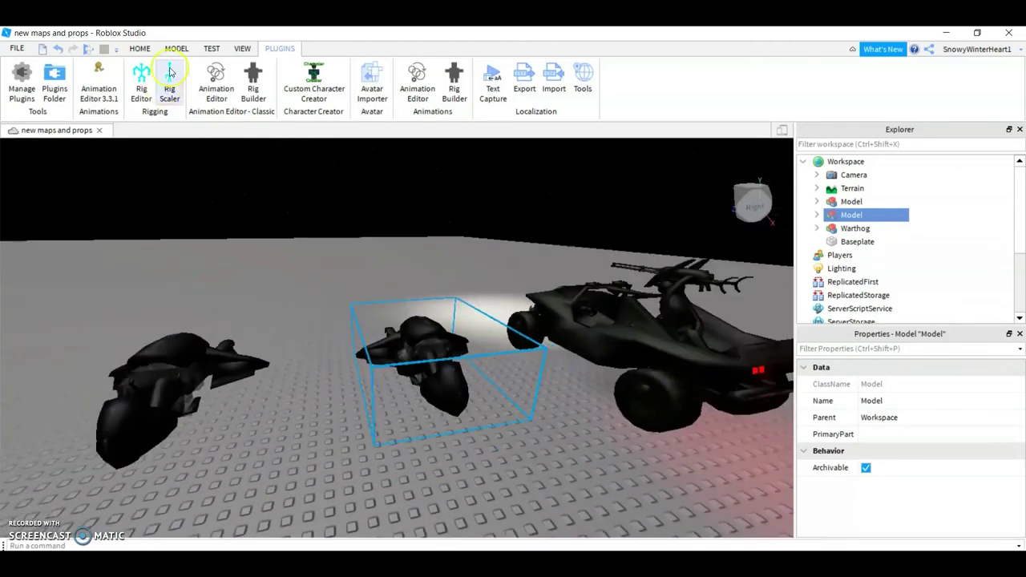
{"action": "left_click", "coordinate": [144, 48]}
{"action": "scroll", "coordinate": [332, 360], "scroll_direction": "up", "scroll_amount": 3}
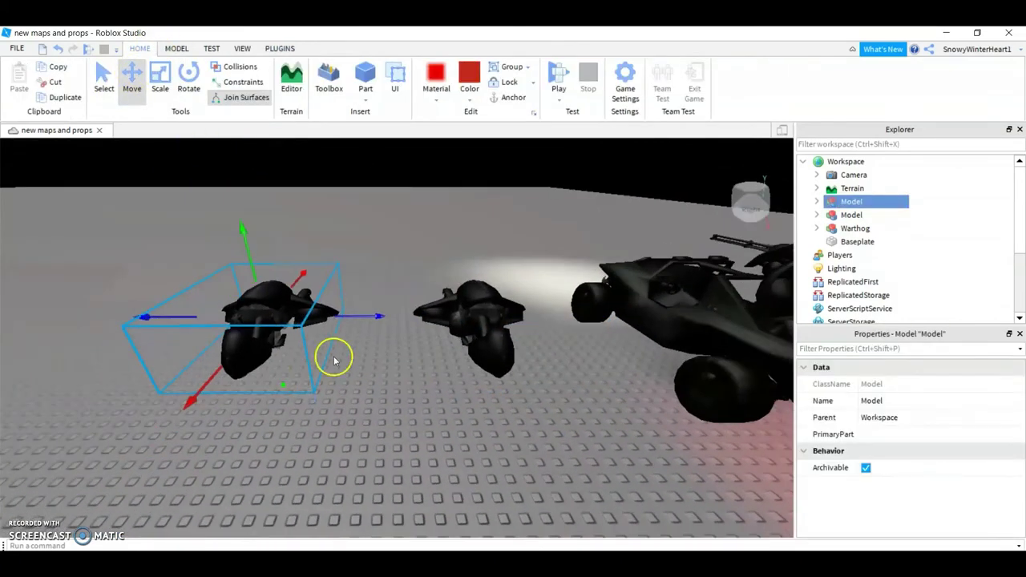
{"action": "scroll", "coordinate": [342, 320], "scroll_direction": "up", "scroll_amount": 2}
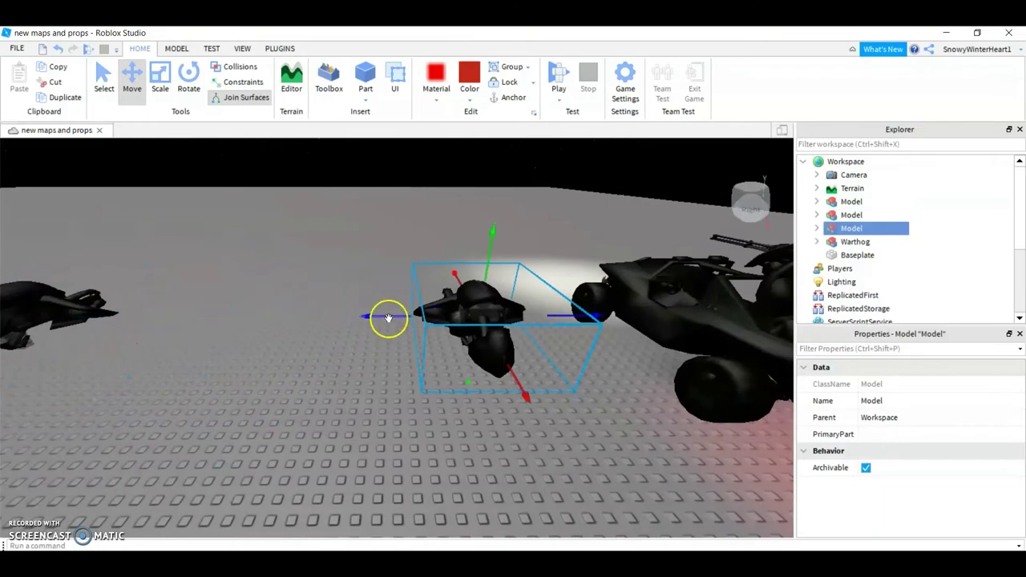
{"action": "left_click_drag", "start_coordinate": [387, 318], "coordinate": [149, 330]}
{"action": "right_click_drag", "start_coordinate": [477, 295], "coordinate": [422, 292]}
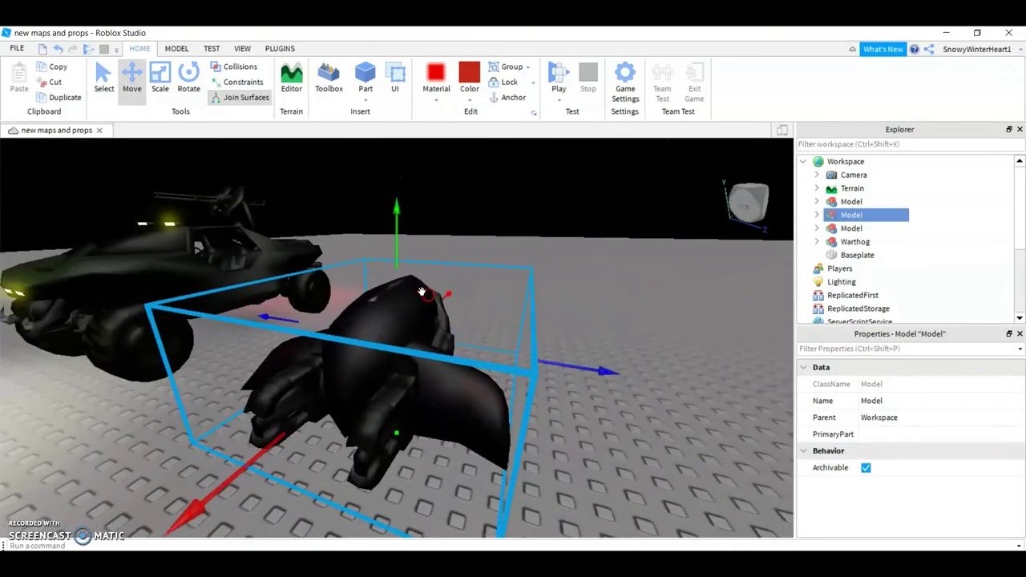
{"action": "left_click", "coordinate": [279, 48]}
- Create a new animation for the Ghost/humanoid rig and rotate one joint for its first pose
{"action": "left_click", "coordinate": [438, 88]}
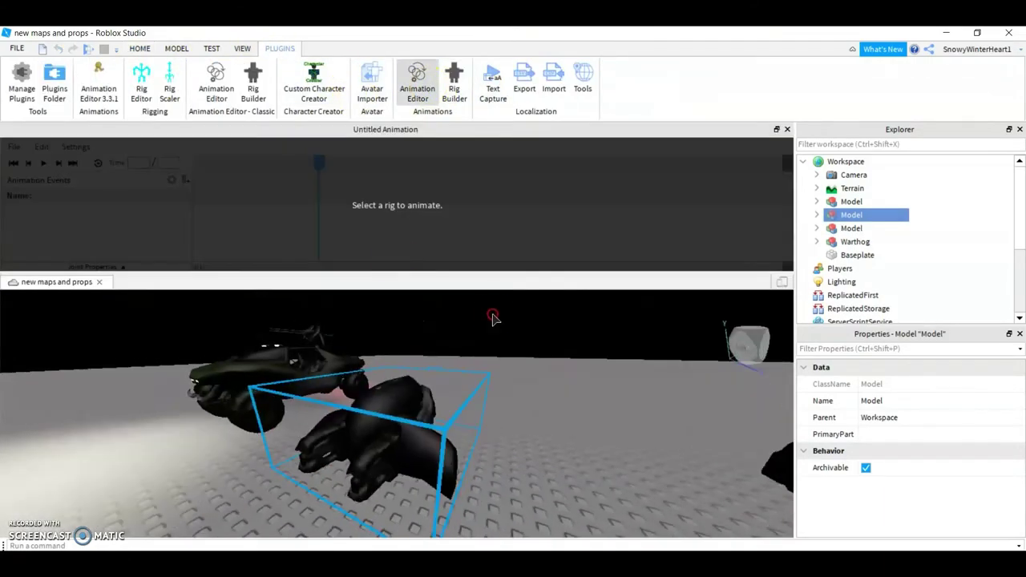
{"action": "left_click", "coordinate": [401, 410]}
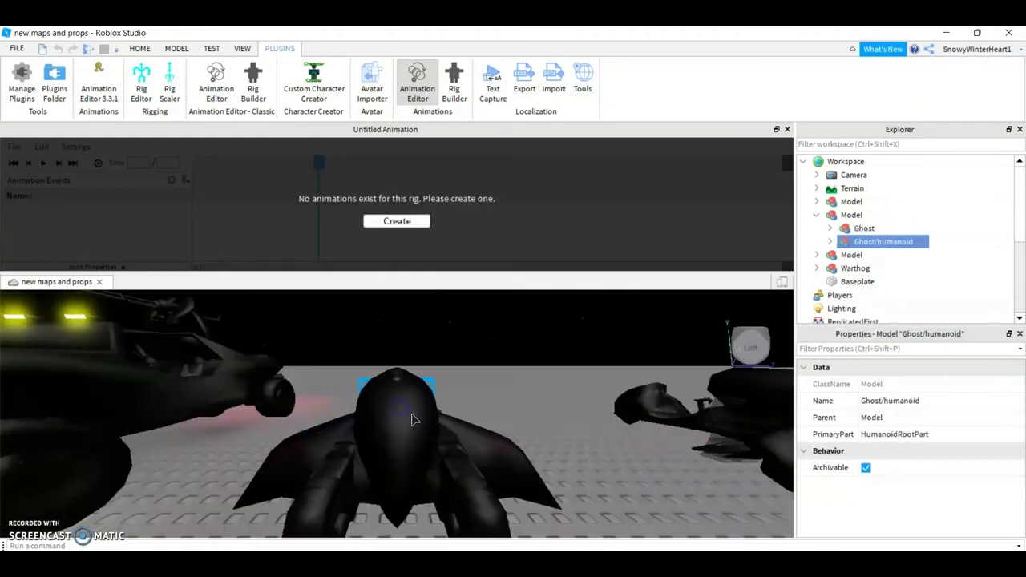
{"action": "left_click", "coordinate": [392, 222]}
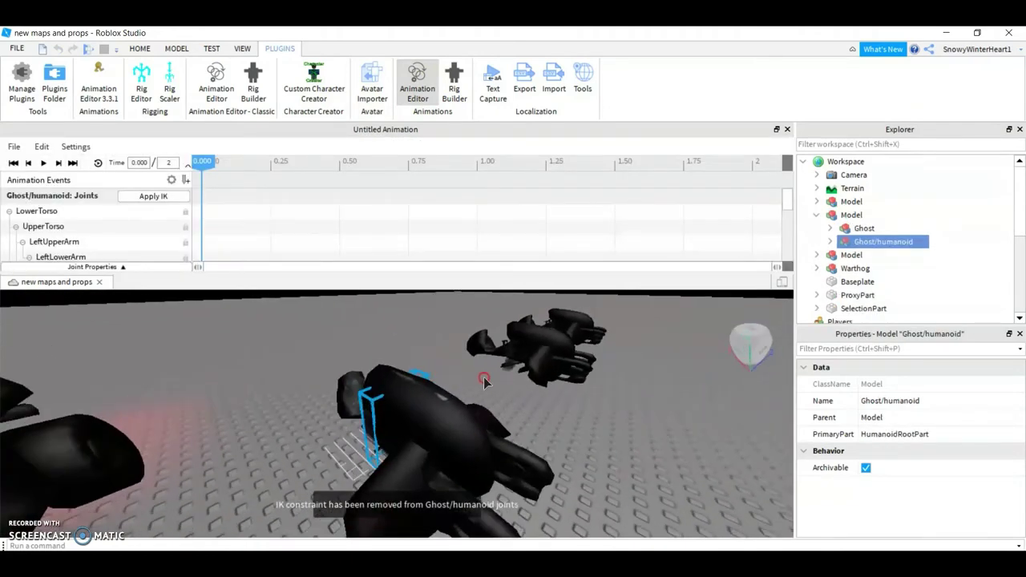
{"action": "left_click", "coordinate": [449, 410]}
{"action": "left_click_drag", "start_coordinate": [449, 410], "coordinate": [416, 387]}
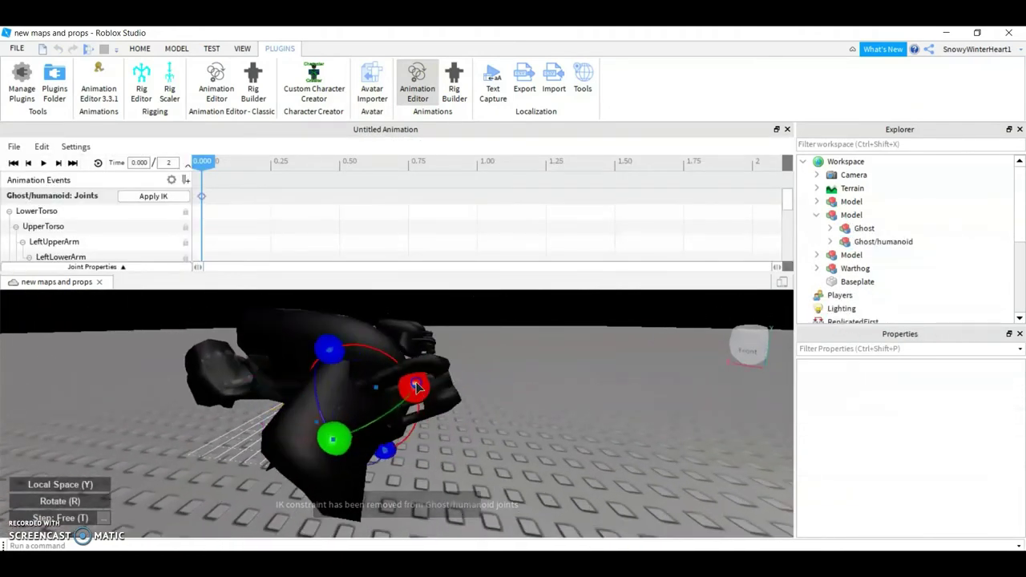
{"action": "right_click_drag", "start_coordinate": [413, 410], "coordinate": [292, 416]}
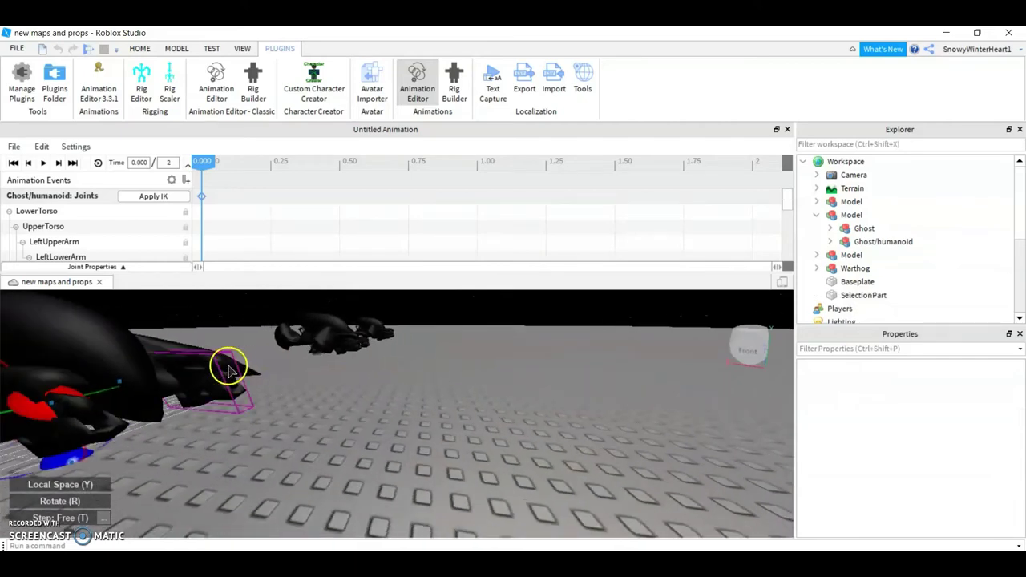
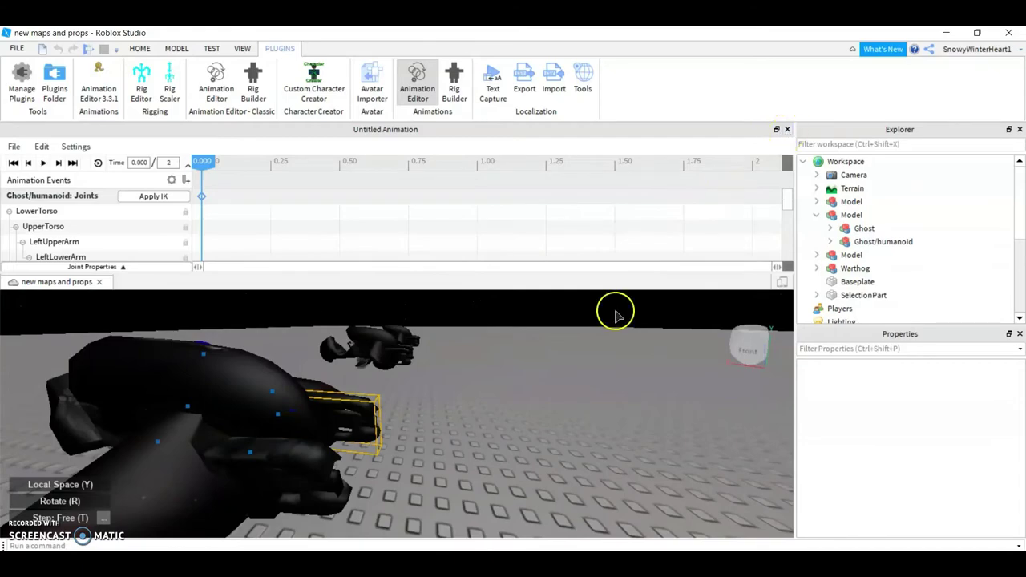
- Close the Animation Editor, select and frame the vehicle model, and launch Custom Character Creator
{"action": "mouse_move", "coordinate": [615, 315]}
{"action": "right_mouse_down"}
{"action": "mouse_move", "coordinate": [568, 358]}
{"action": "mouse_move", "coordinate": [614, 316]}
{"action": "right_mouse_up"}
{"action": "left_click", "coordinate": [787, 129]}
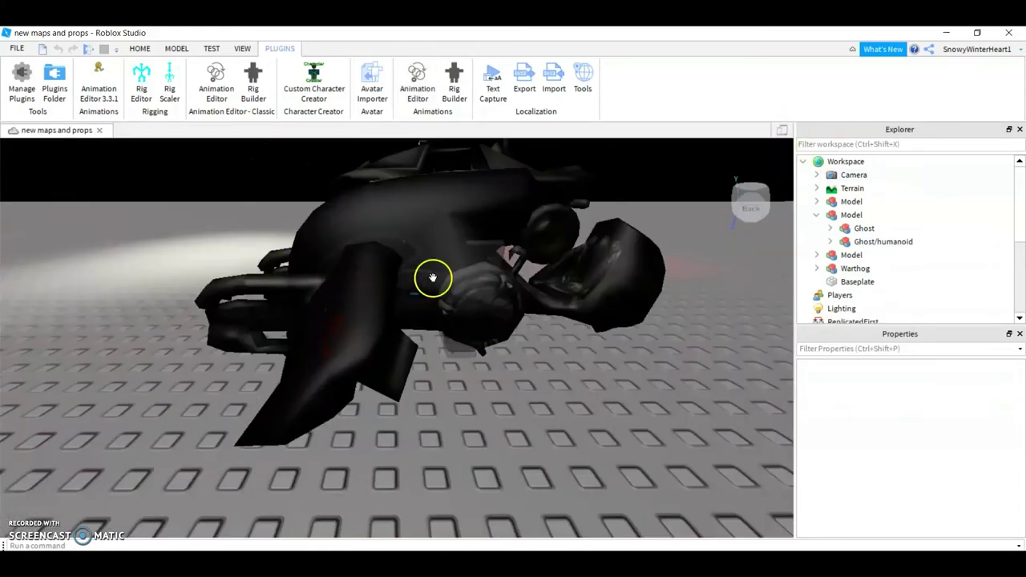
{"action": "left_click", "coordinate": [432, 277]}
{"action": "mouse_move", "coordinate": [433, 277]}
{"action": "right_mouse_down"}
{"action": "mouse_move", "coordinate": [435, 304]}
{"action": "mouse_move", "coordinate": [401, 353]}
{"action": "mouse_move", "coordinate": [458, 219]}
{"action": "mouse_move", "coordinate": [299, 383]}
{"action": "right_mouse_up"}
{"action": "key", "text": "f"}
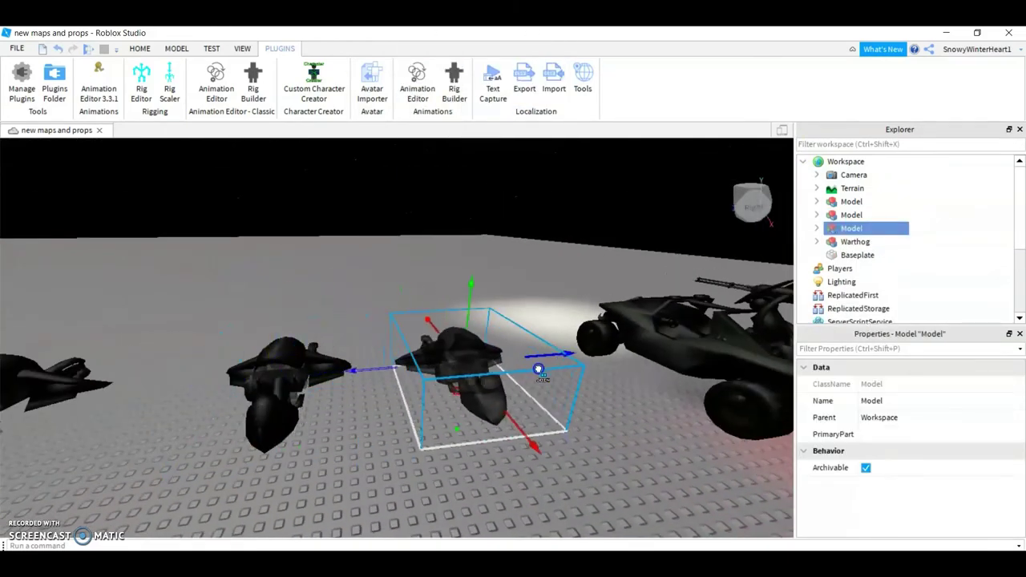
{"action": "left_click", "coordinate": [324, 114]}
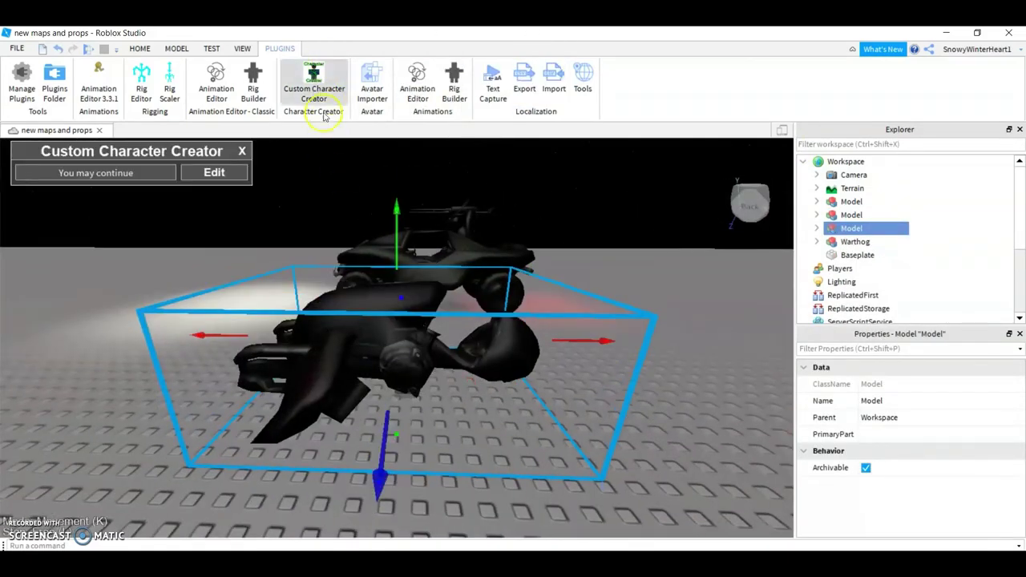
- Reopen the Custom Character Creator on Ghost/humanoid and enter its rig edit mode
{"action": "left_click", "coordinate": [215, 173]}
{"action": "left_click", "coordinate": [276, 166]}
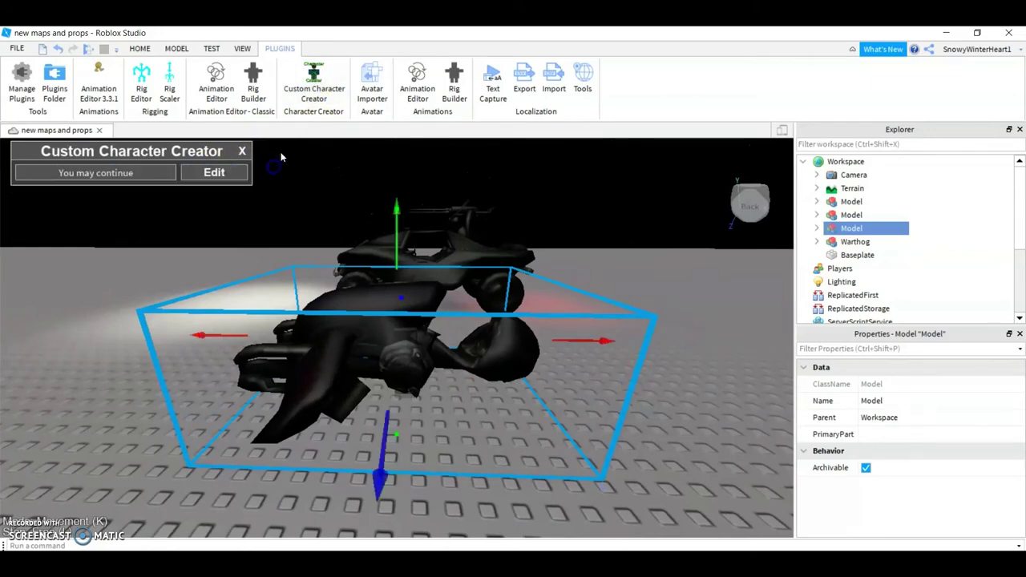
{"action": "left_click", "coordinate": [242, 151]}
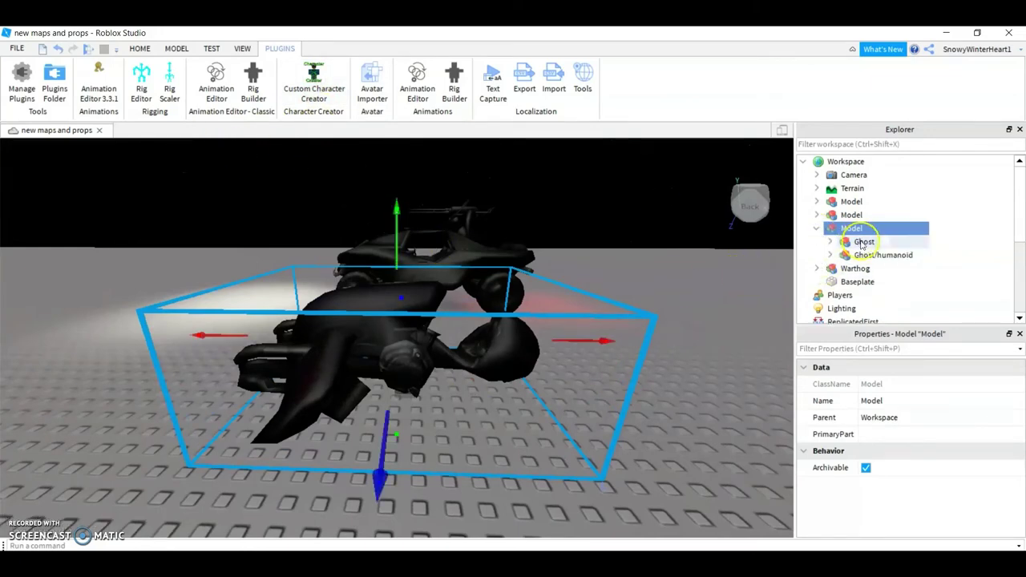
{"action": "left_click", "coordinate": [874, 254]}
{"action": "left_click", "coordinate": [314, 89]}
{"action": "left_click", "coordinate": [215, 172]}
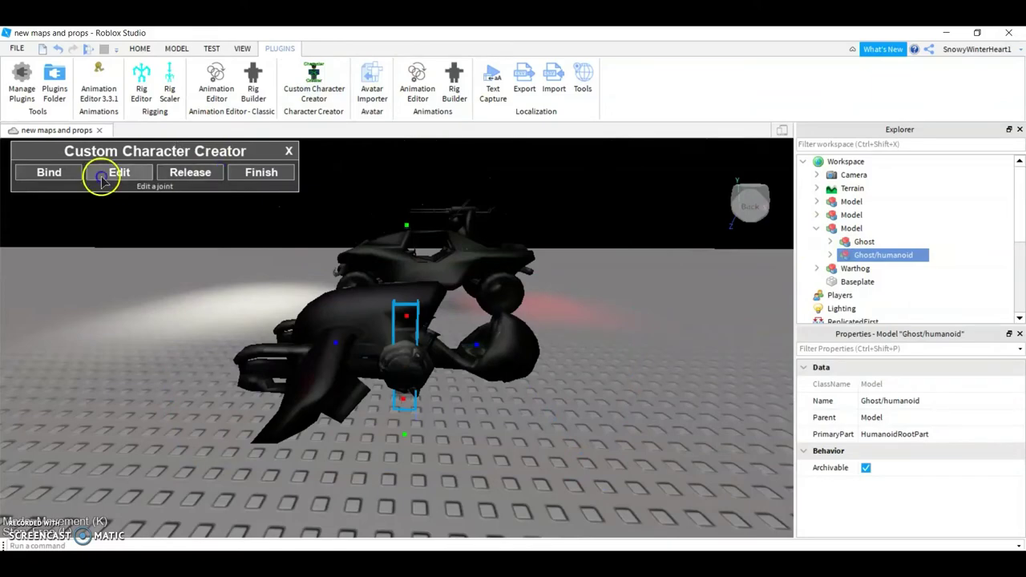
- Select the LeftAnkle joint and inspect the rig's limbs from several angles
{"action": "right_click_drag", "start_coordinate": [306, 295], "coordinate": [324, 302]}
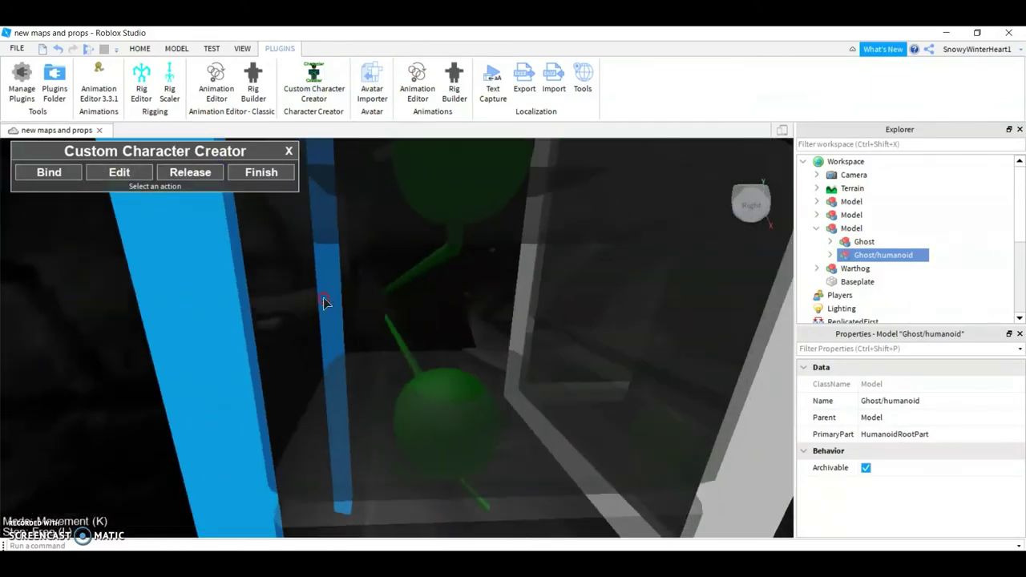
{"action": "mouse_move", "coordinate": [459, 413]}
{"action": "right_mouse_down"}
{"action": "mouse_move", "coordinate": [463, 352]}
{"action": "mouse_move", "coordinate": [332, 389]}
{"action": "mouse_move", "coordinate": [390, 389]}
{"action": "mouse_move", "coordinate": [263, 275]}
{"action": "right_mouse_up"}
{"action": "left_click", "coordinate": [332, 389]}
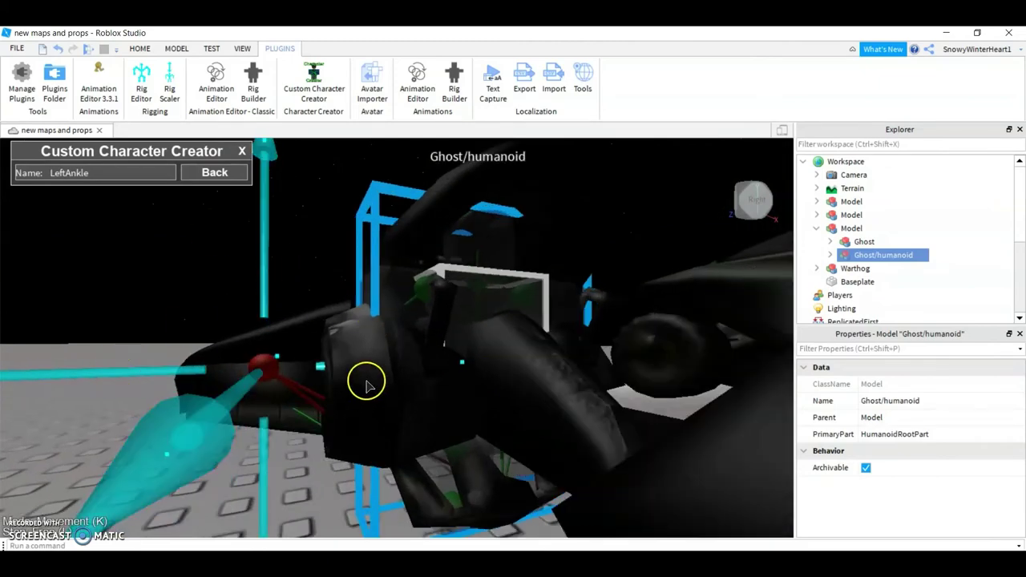
{"action": "scroll", "coordinate": [401, 413], "scroll_direction": "up", "scroll_amount": 10}
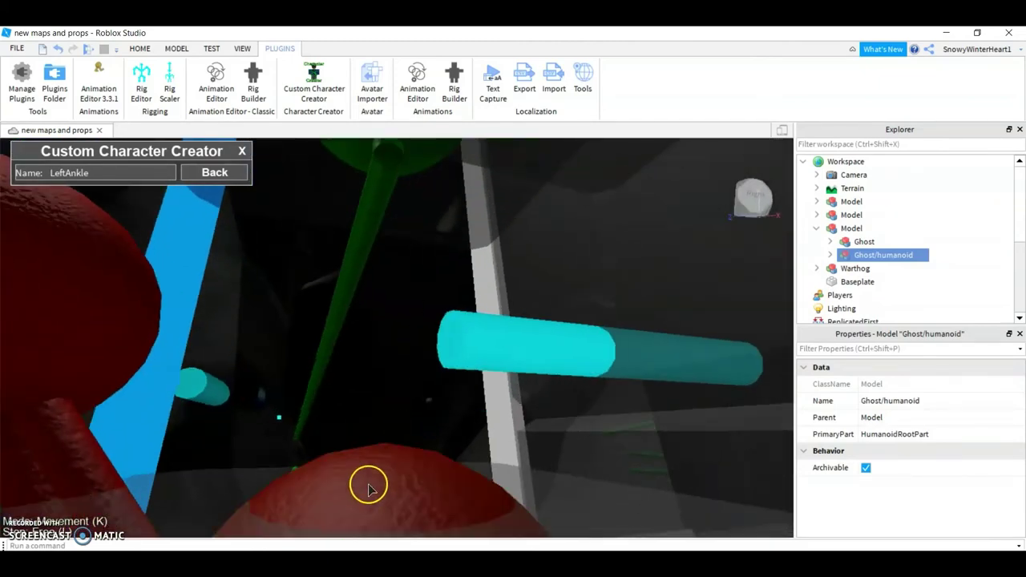
{"action": "scroll", "coordinate": [368, 484], "scroll_direction": "down", "scroll_amount": 8}
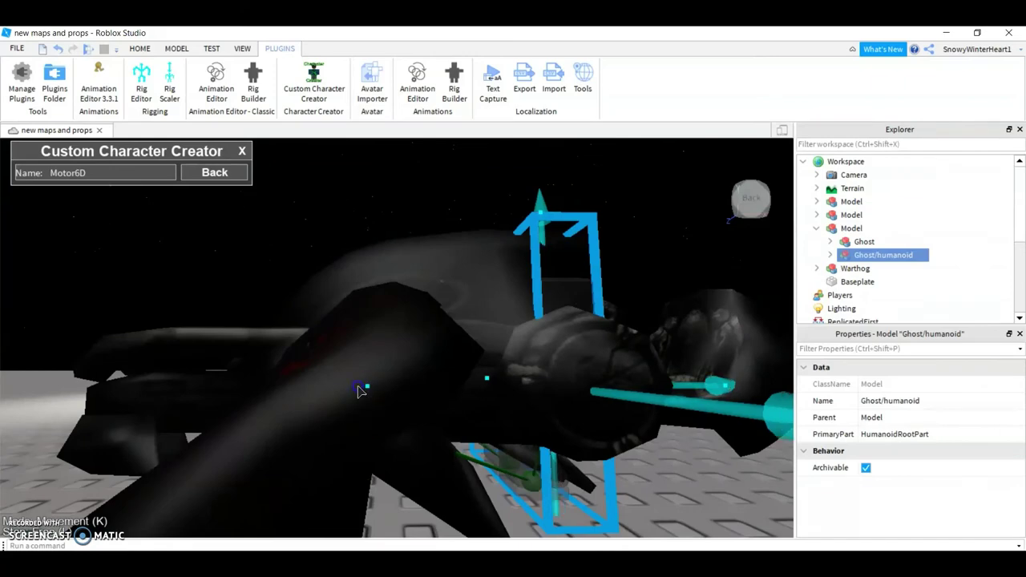
{"action": "right_click_drag", "start_coordinate": [147, 387], "coordinate": [579, 374]}
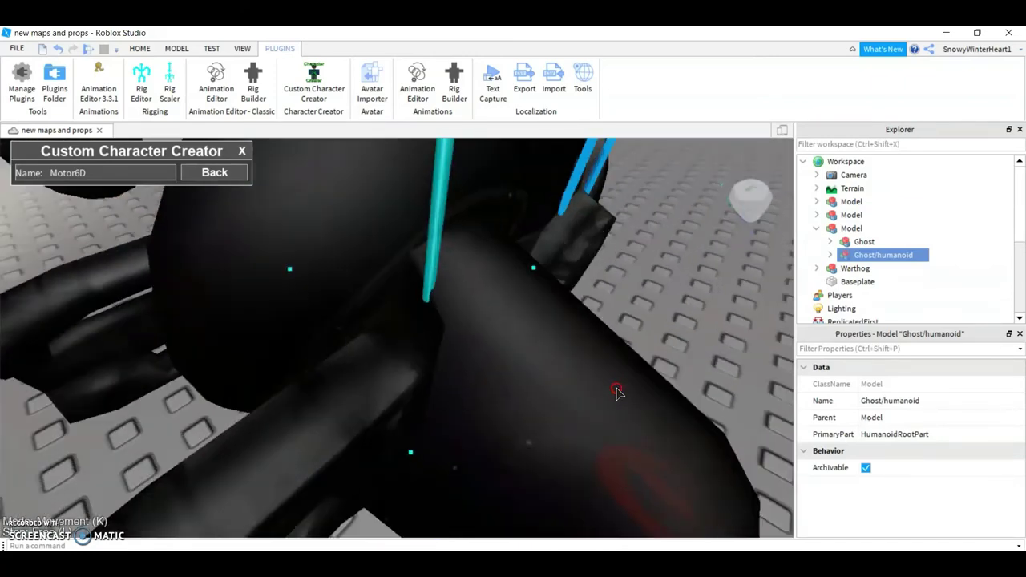
{"action": "right_click_drag", "start_coordinate": [612, 392], "coordinate": [591, 271]}
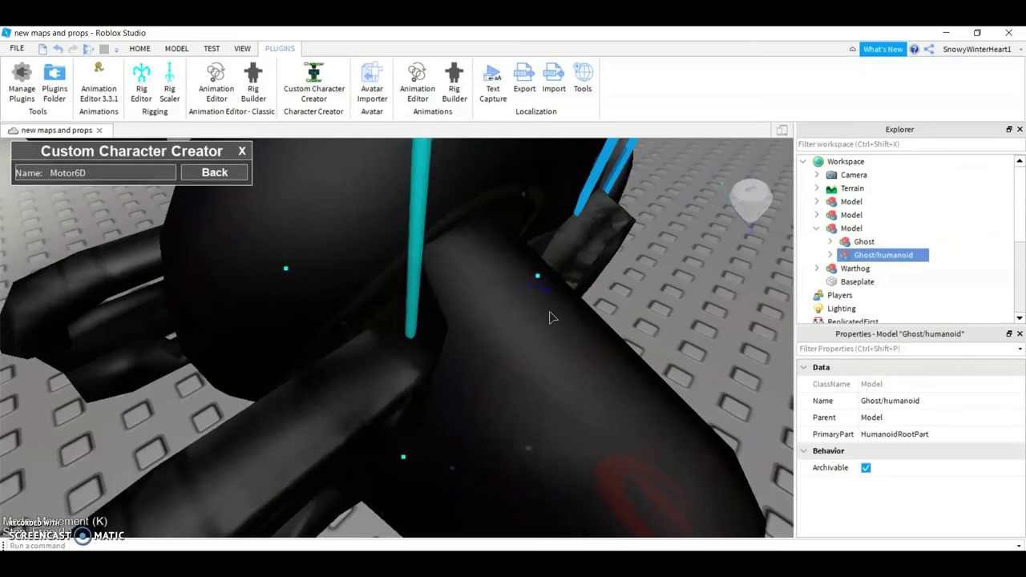
{"action": "mouse_move", "coordinate": [550, 317]}
{"action": "right_mouse_down"}
{"action": "mouse_move", "coordinate": [433, 438]}
{"action": "mouse_move", "coordinate": [552, 338]}
{"action": "right_mouse_up"}
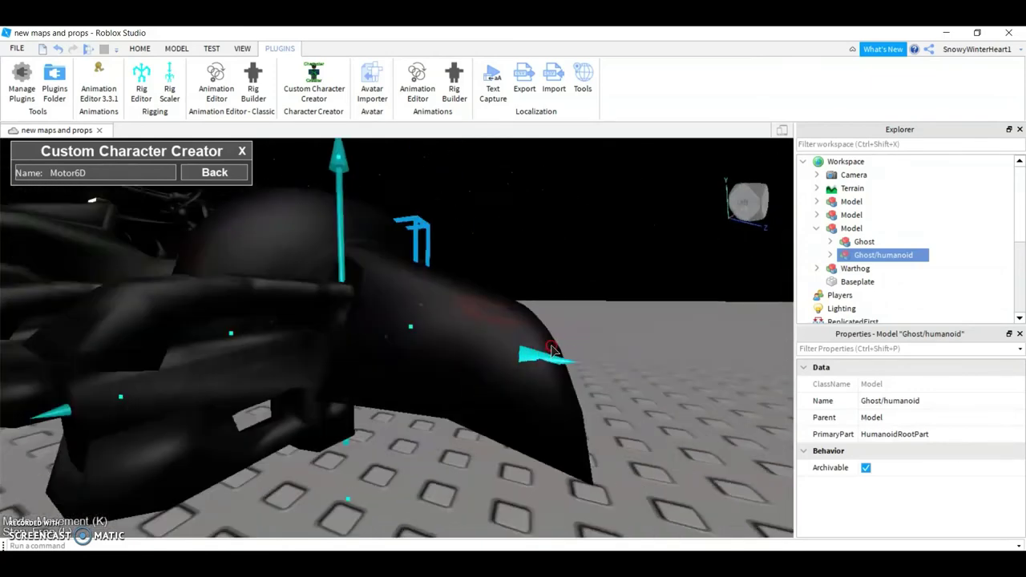
{"action": "right_click_drag", "start_coordinate": [553, 351], "coordinate": [545, 340]}
- Finish editing the Ghost/humanoid rig and close the Custom Character Creator
{"action": "left_click", "coordinate": [237, 171]}
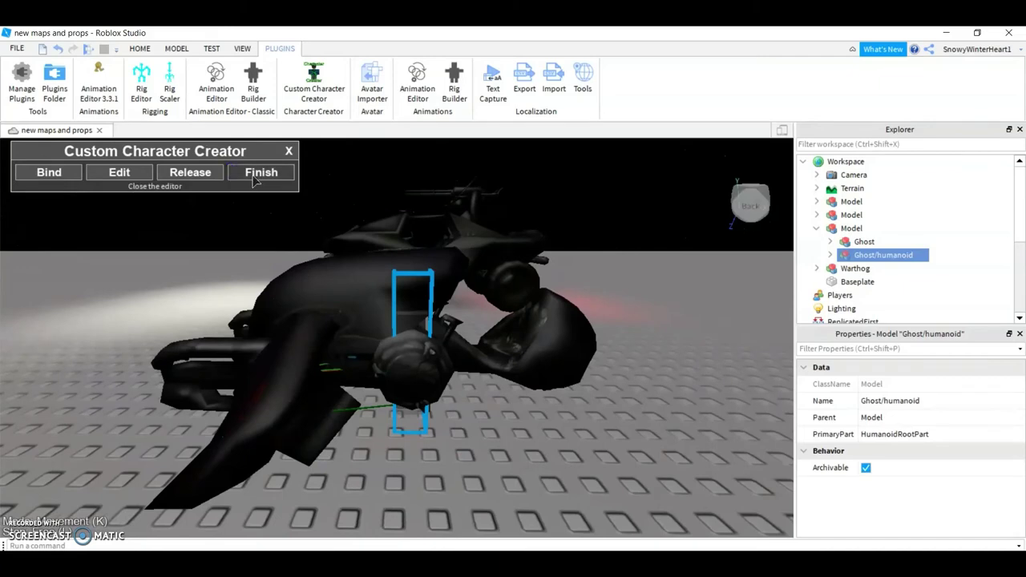
{"action": "left_click", "coordinate": [255, 171]}
{"action": "left_click", "coordinate": [244, 151]}
{"action": "right_click_drag", "start_coordinate": [266, 222], "coordinate": [240, 200]}
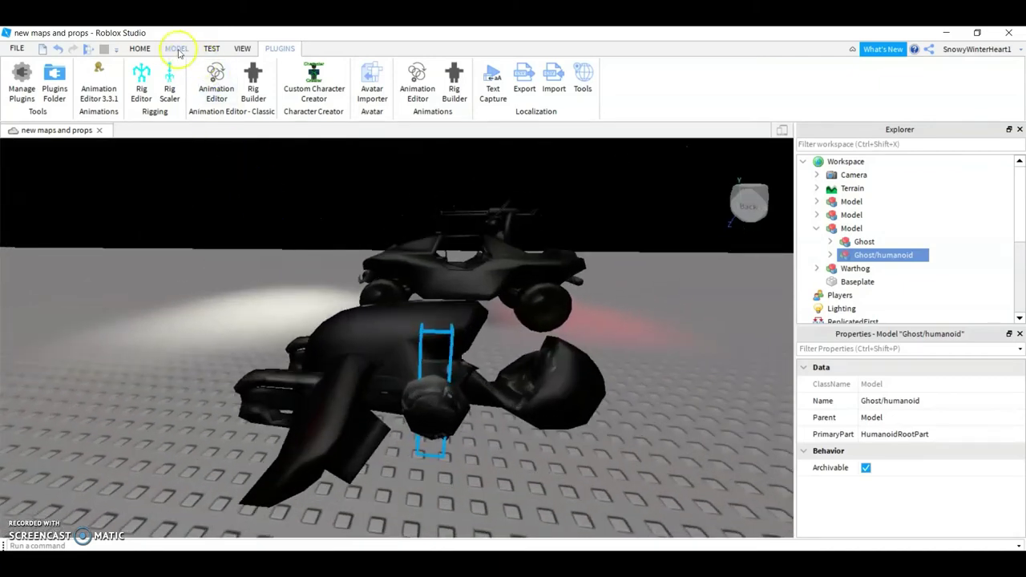
- Delete the Weld under the Ghost's Meshes/ghost body from the Home tools
{"action": "left_click", "coordinate": [150, 48]}
{"action": "left_click", "coordinate": [850, 228]}
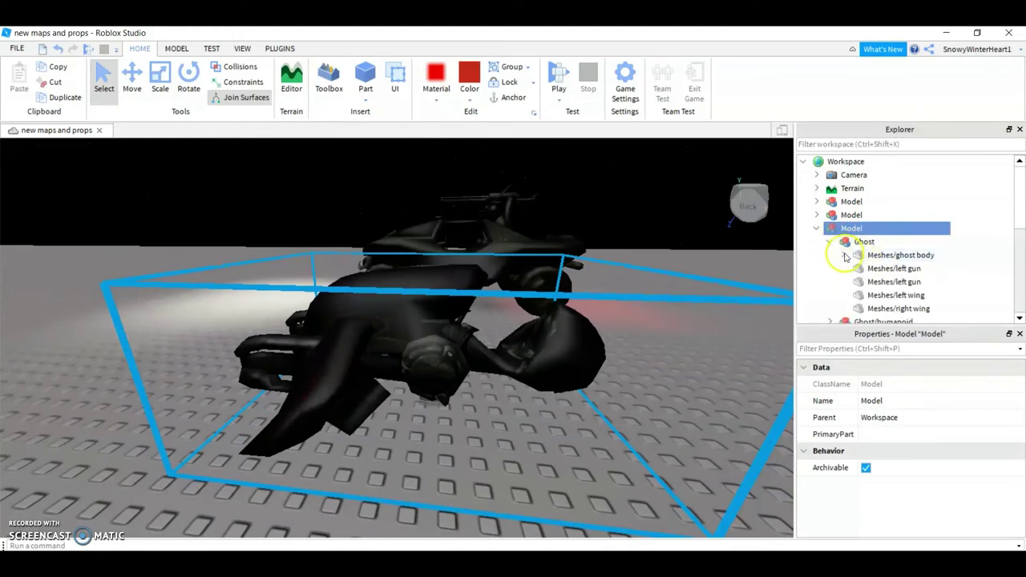
{"action": "left_click", "coordinate": [889, 281]}
{"action": "right_click", "coordinate": [898, 282]}
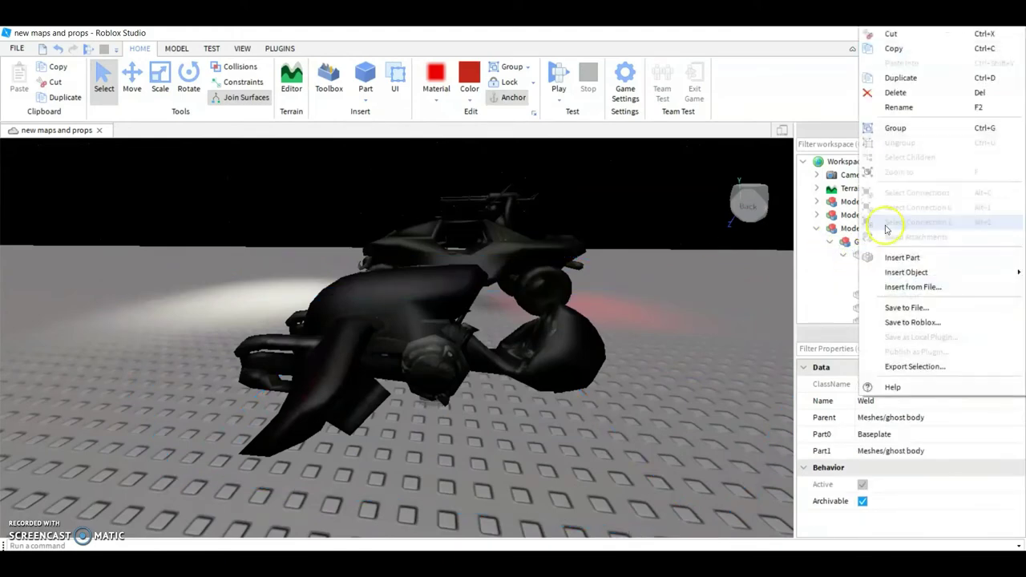
{"action": "left_click", "coordinate": [910, 93]}
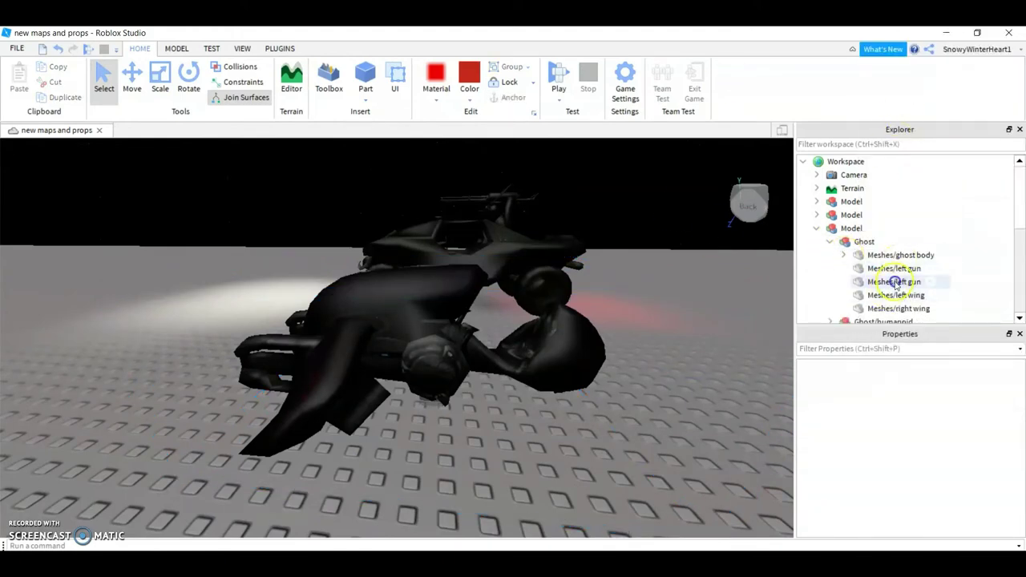
- Frame the Meshes/left gun and Meshes/ghost body parts, then return to Plugins
{"action": "left_click", "coordinate": [895, 282]}
{"action": "key", "text": "f"}
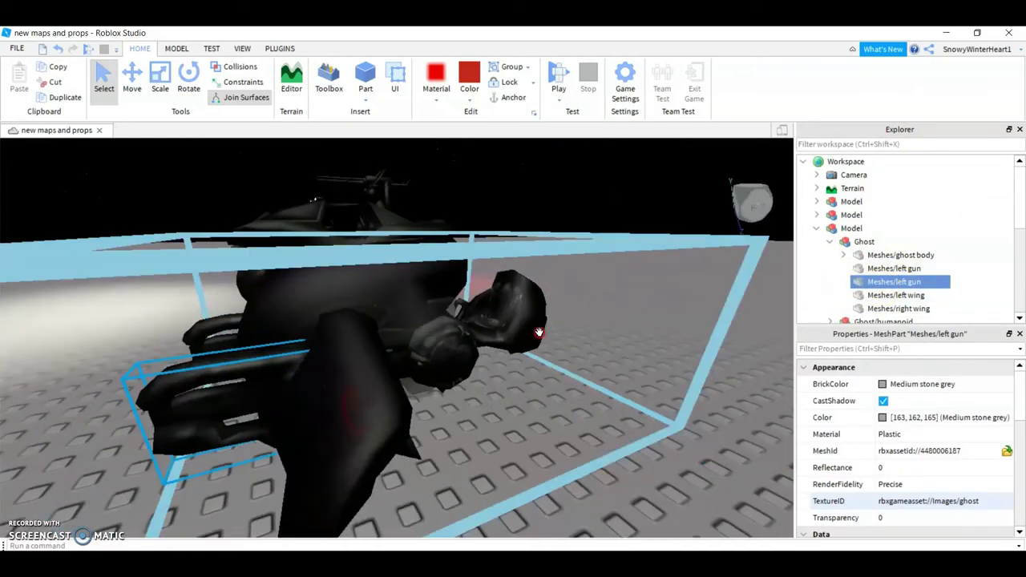
{"action": "left_click", "coordinate": [882, 257]}
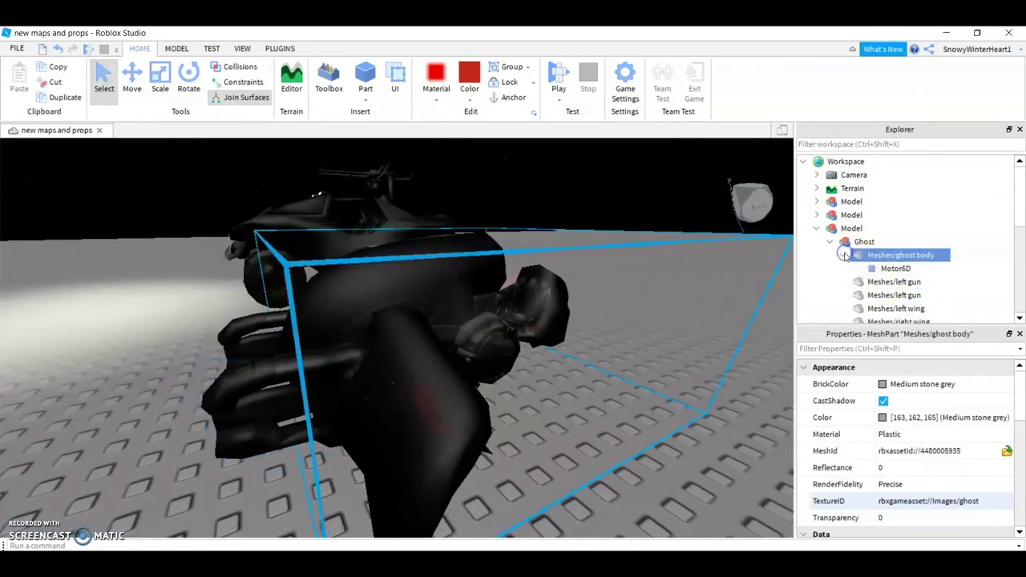
{"action": "key", "text": "f"}
{"action": "left_click", "coordinate": [279, 48]}
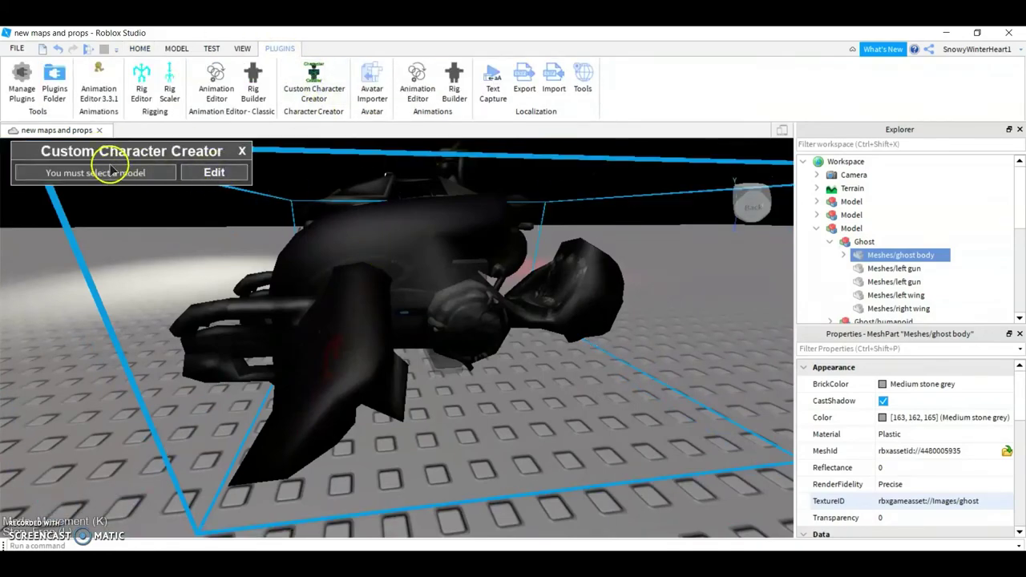
- Select the Ghost model, enter rig editing, and bind a first joint between two parts
{"action": "left_click", "coordinate": [327, 245]}
{"action": "left_click", "coordinate": [214, 172]}
{"action": "left_click", "coordinate": [120, 172]}
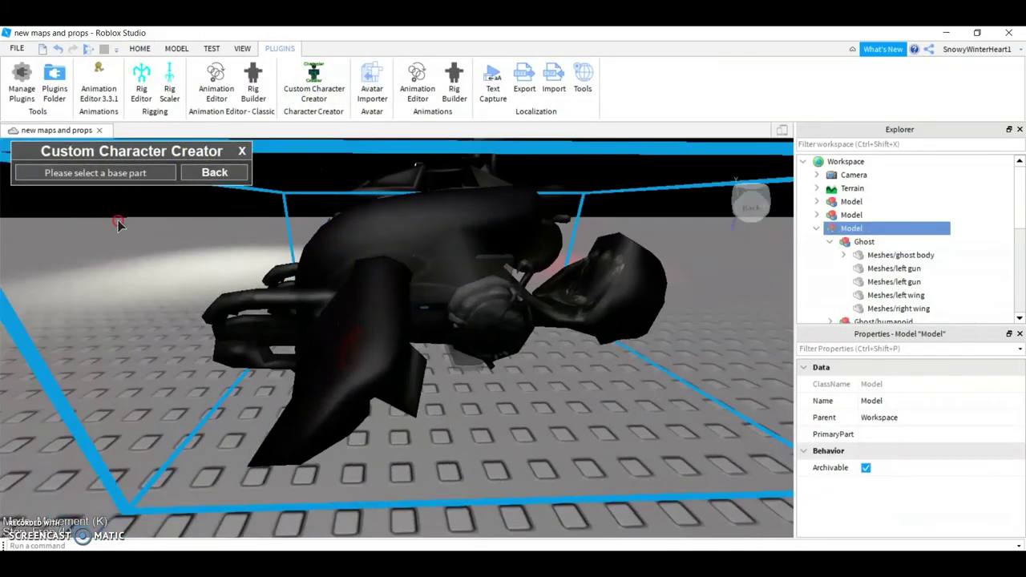
{"action": "left_click", "coordinate": [241, 301]}
{"action": "scroll", "coordinate": [240, 301], "scroll_direction": "up", "scroll_amount": 10}
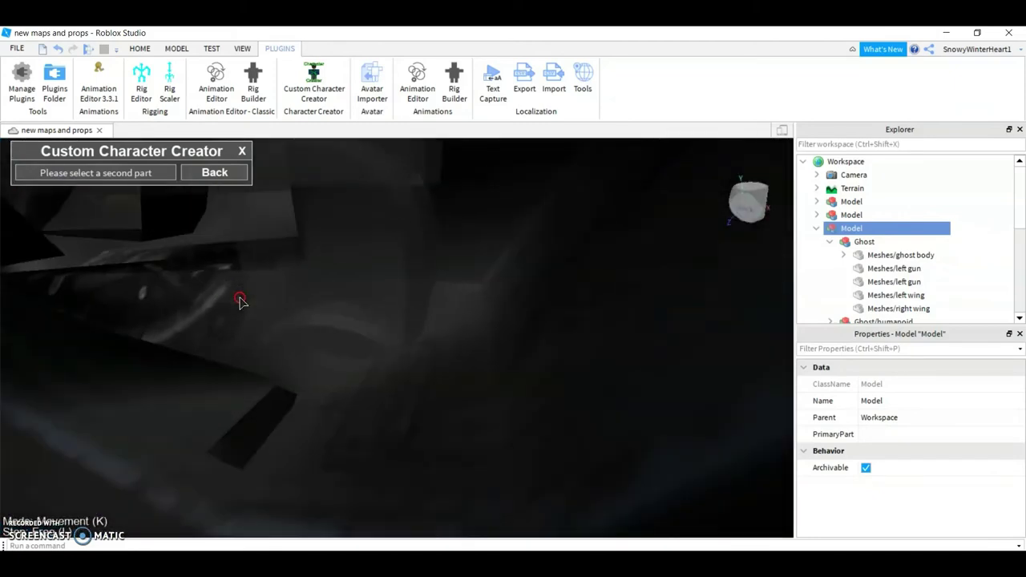
{"action": "right_click_drag", "start_coordinate": [371, 351], "coordinate": [351, 350]}
{"action": "right_click_drag", "start_coordinate": [333, 169], "coordinate": [335, 318]}
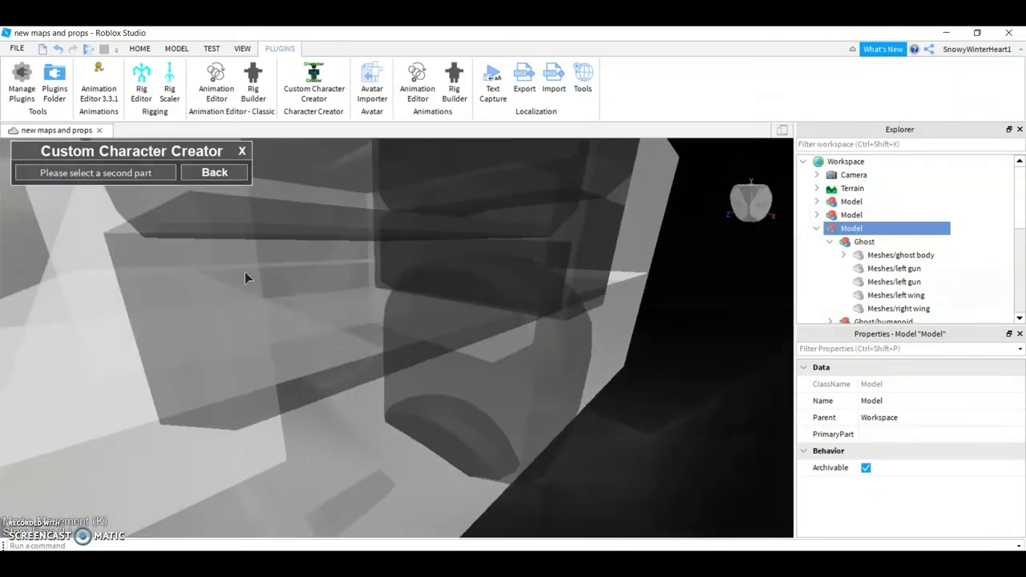
{"action": "left_click", "coordinate": [313, 295]}
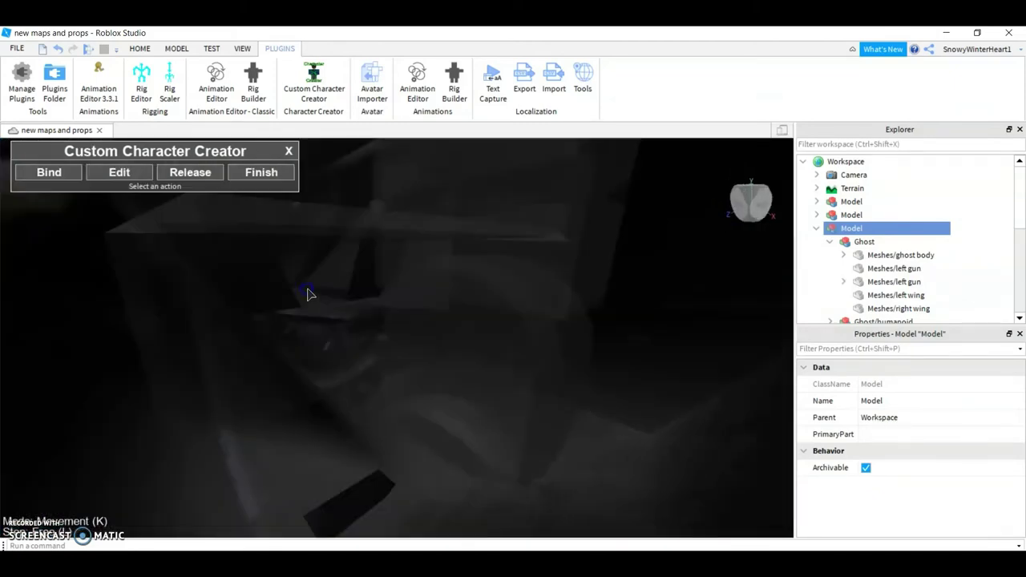
{"action": "scroll", "coordinate": [318, 298], "scroll_direction": "down", "scroll_amount": 5}
{"action": "right_click_drag", "start_coordinate": [317, 298], "coordinate": [321, 291]}
- Bind three more joints between pairs of Ghost parts
{"action": "left_click", "coordinate": [49, 172]}
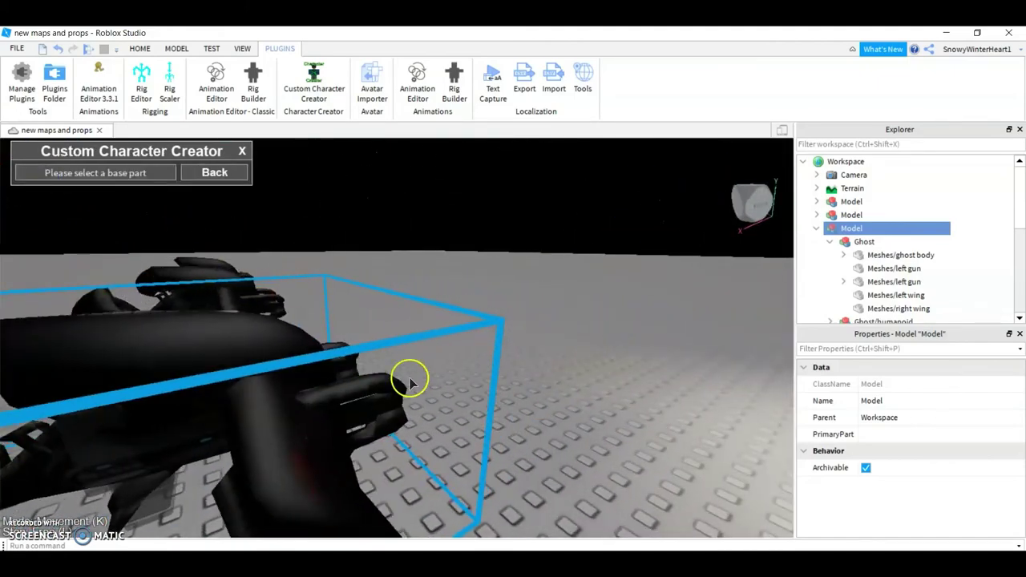
{"action": "right_click_drag", "start_coordinate": [407, 374], "coordinate": [386, 401]}
{"action": "scroll", "coordinate": [386, 404], "scroll_direction": "up", "scroll_amount": 3}
{"action": "left_click", "coordinate": [380, 428]}
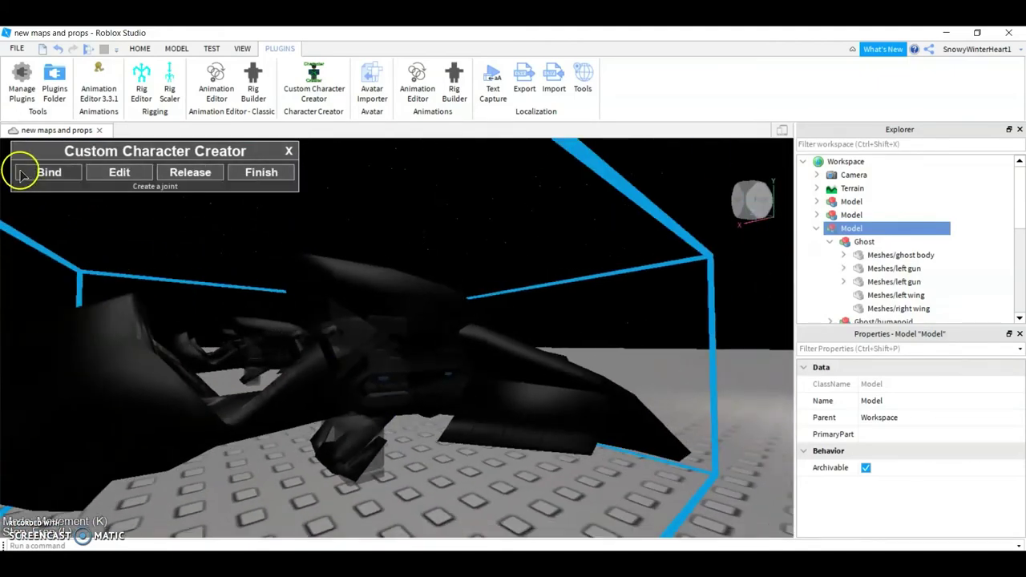
{"action": "left_click", "coordinate": [21, 174]}
{"action": "left_click", "coordinate": [458, 298]}
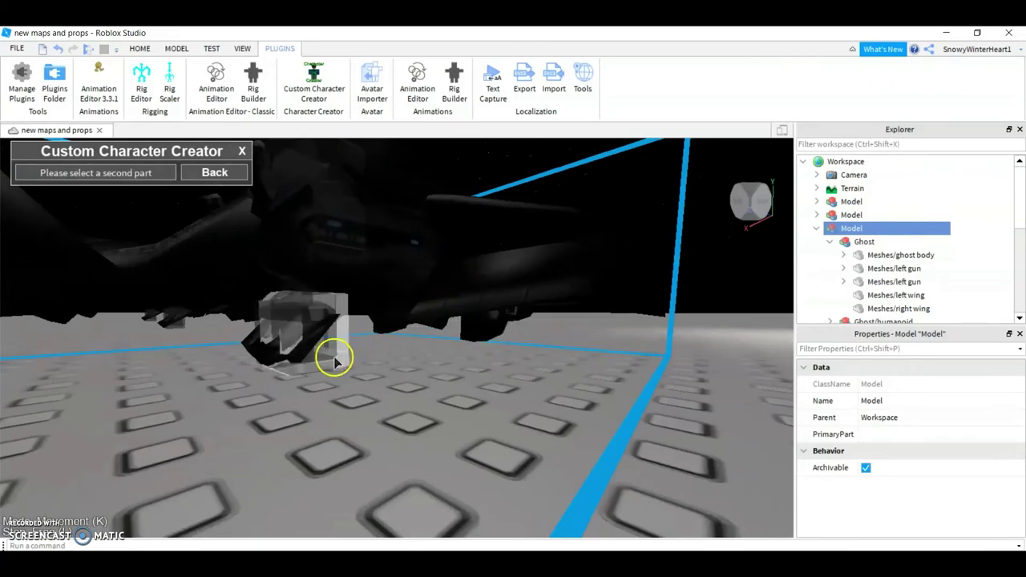
{"action": "left_click", "coordinate": [324, 367]}
{"action": "right_click_drag", "start_coordinate": [324, 367], "coordinate": [328, 366]}
{"action": "left_click", "coordinate": [49, 172]}
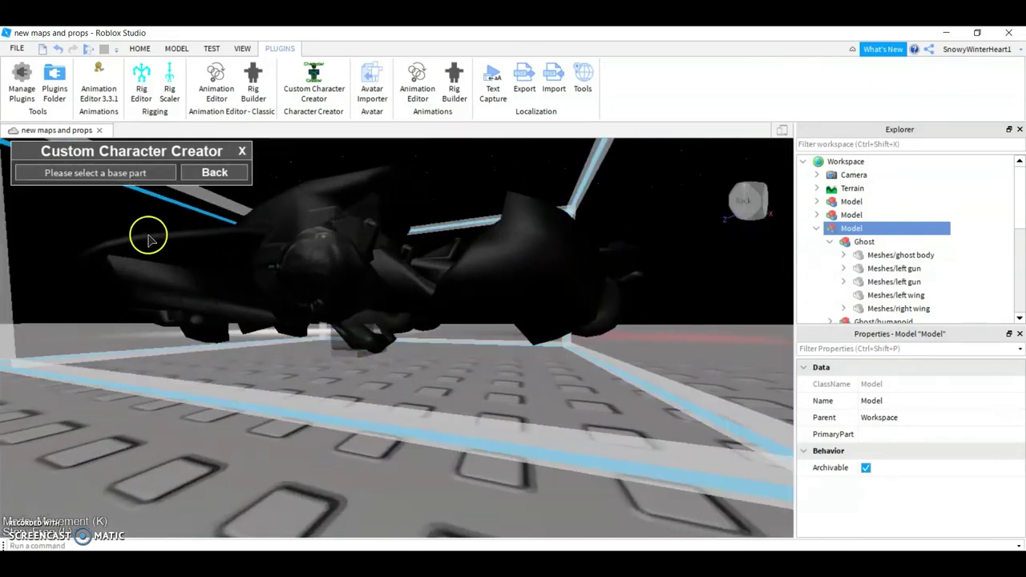
{"action": "left_click", "coordinate": [149, 242]}
{"action": "left_click", "coordinate": [343, 353]}
{"action": "scroll", "coordinate": [344, 353], "scroll_direction": "down", "scroll_amount": 5}
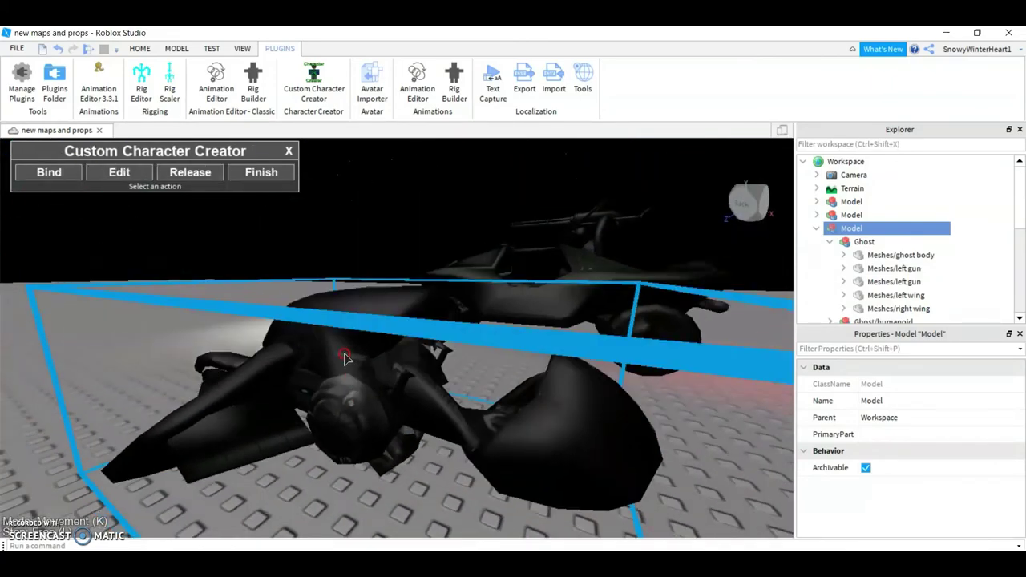
- Finish the Ghost rig, close the character creator, and deselect the model
{"action": "left_click", "coordinate": [232, 175]}
{"action": "left_click", "coordinate": [289, 150]}
{"action": "left_click", "coordinate": [176, 48]}
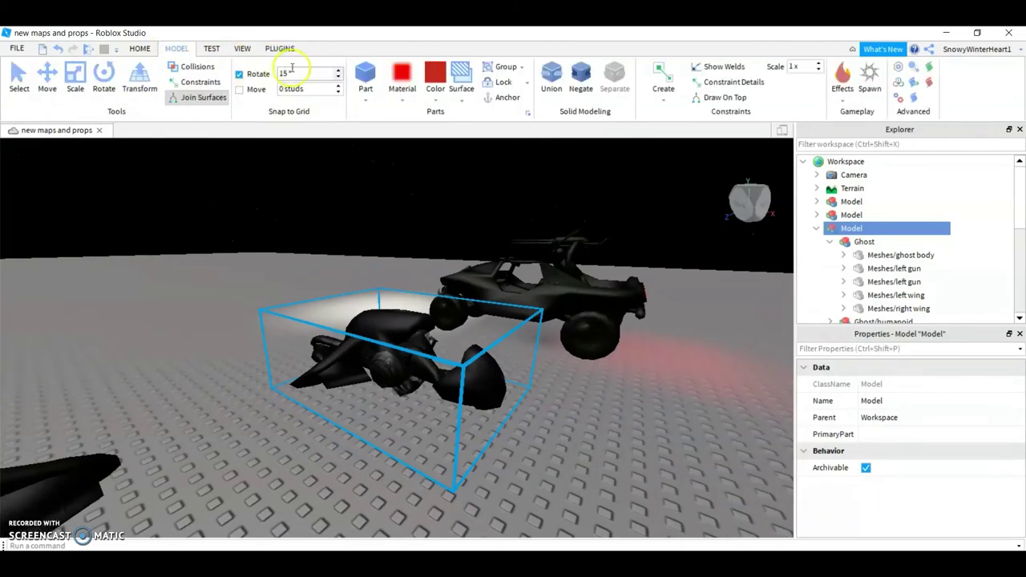
{"action": "left_click", "coordinate": [156, 49]}
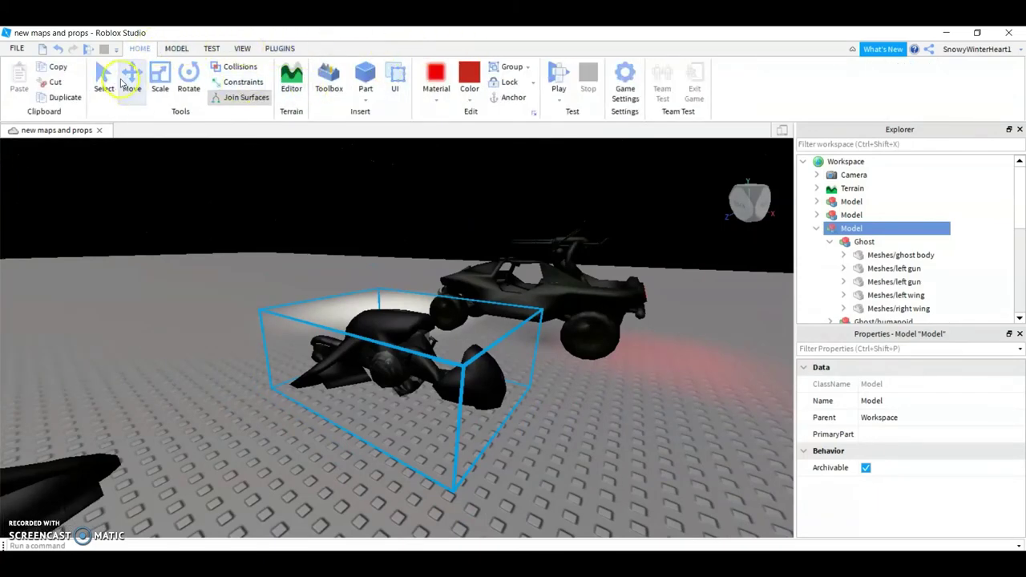
{"action": "left_click", "coordinate": [257, 244]}
{"action": "scroll", "coordinate": [257, 245], "scroll_direction": "up", "scroll_amount": 3}
{"action": "left_click", "coordinate": [280, 48]}
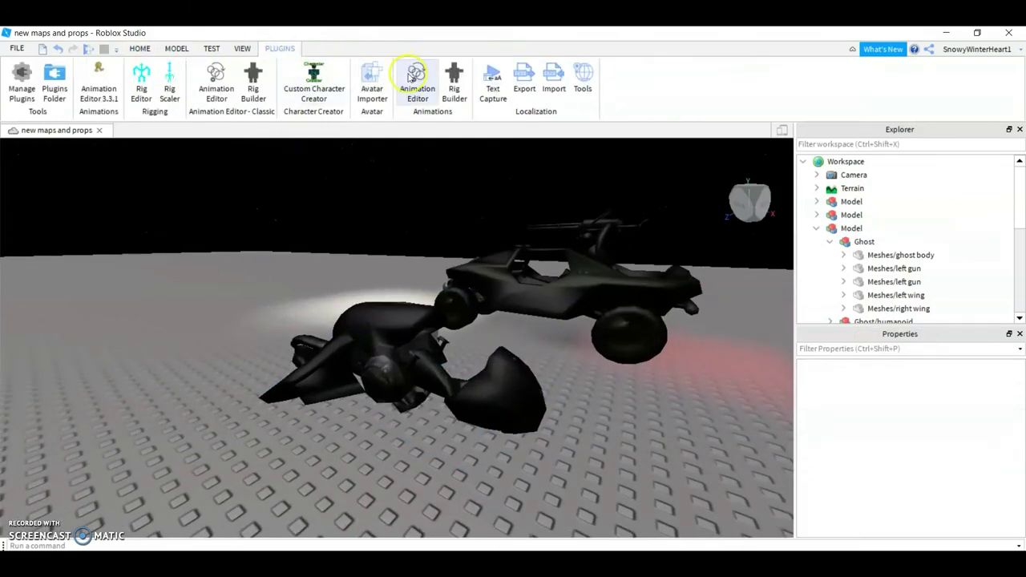
{"action": "left_click", "coordinate": [410, 77]}
{"action": "left_click", "coordinate": [423, 416]}
{"action": "key", "text": "f"}
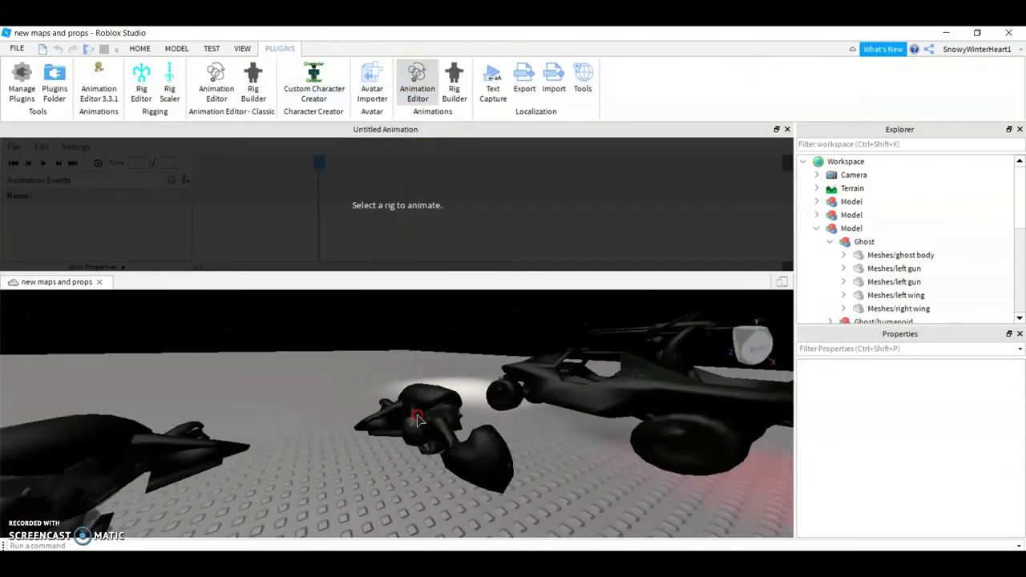
{"action": "left_click", "coordinate": [413, 226]}
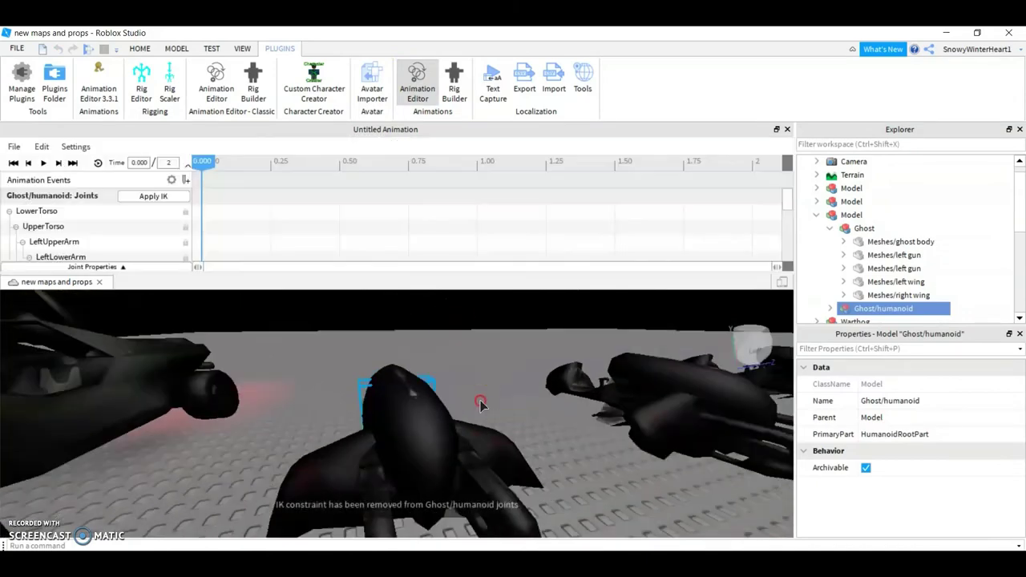
{"action": "left_click", "coordinate": [512, 447]}
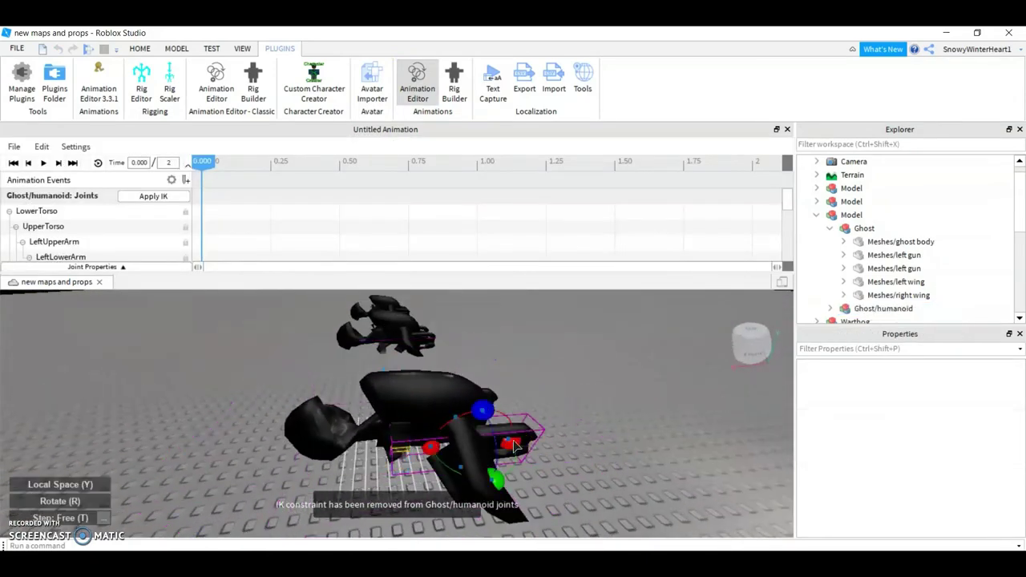
{"action": "mouse_move", "coordinate": [525, 442]}
{"action": "right_mouse_down"}
{"action": "mouse_move", "coordinate": [537, 440]}
{"action": "mouse_move", "coordinate": [534, 471]}
{"action": "right_mouse_up"}
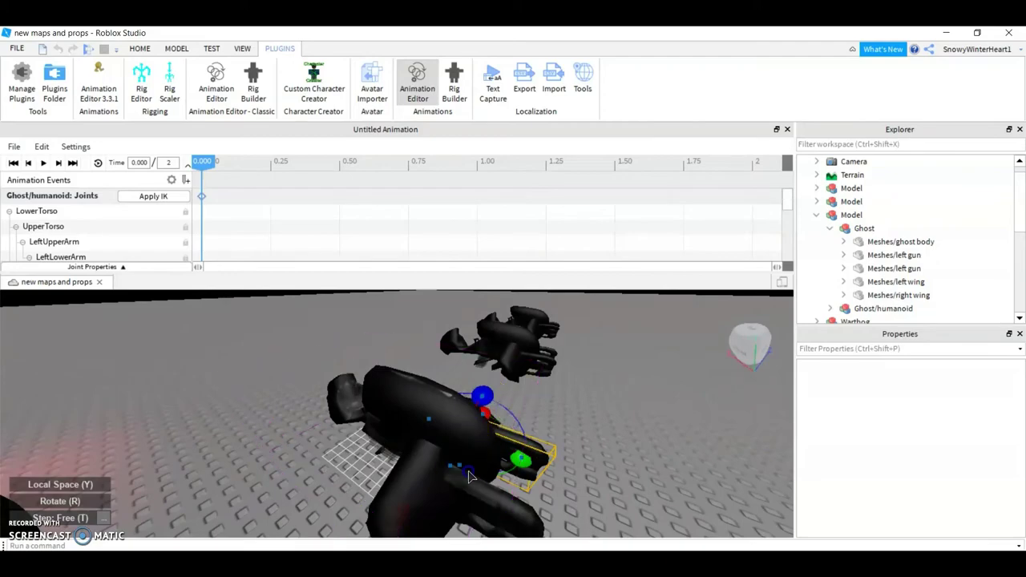
{"action": "left_click", "coordinate": [787, 129]}
- Select and focus the Ghost model, then select its Meshes/ghost body part
{"action": "left_click", "coordinate": [520, 393]}
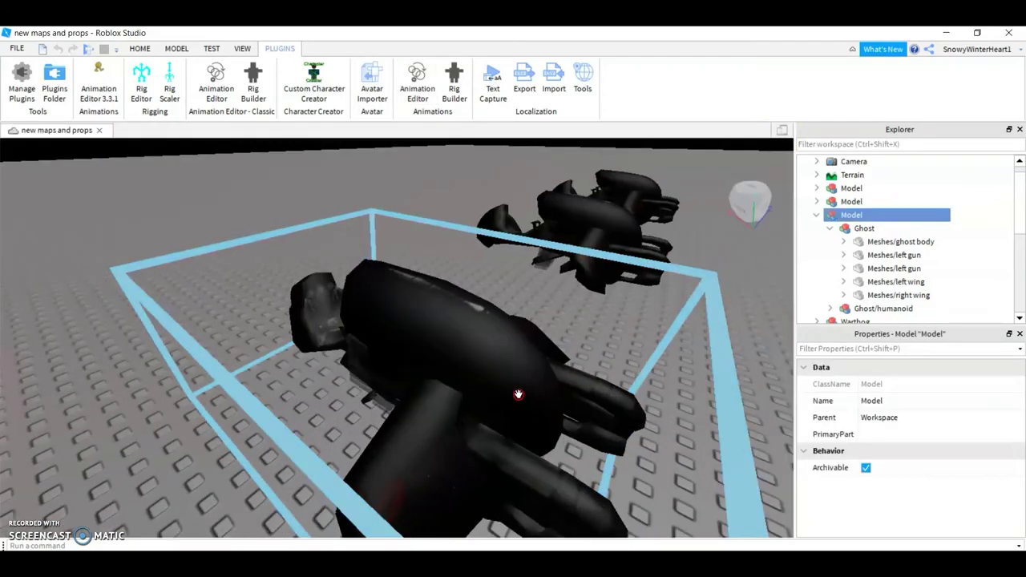
{"action": "scroll", "coordinate": [520, 393], "scroll_direction": "down", "scroll_amount": 3}
{"action": "scroll", "coordinate": [539, 389], "scroll_direction": "up", "scroll_amount": 3}
{"action": "key", "text": "f"}
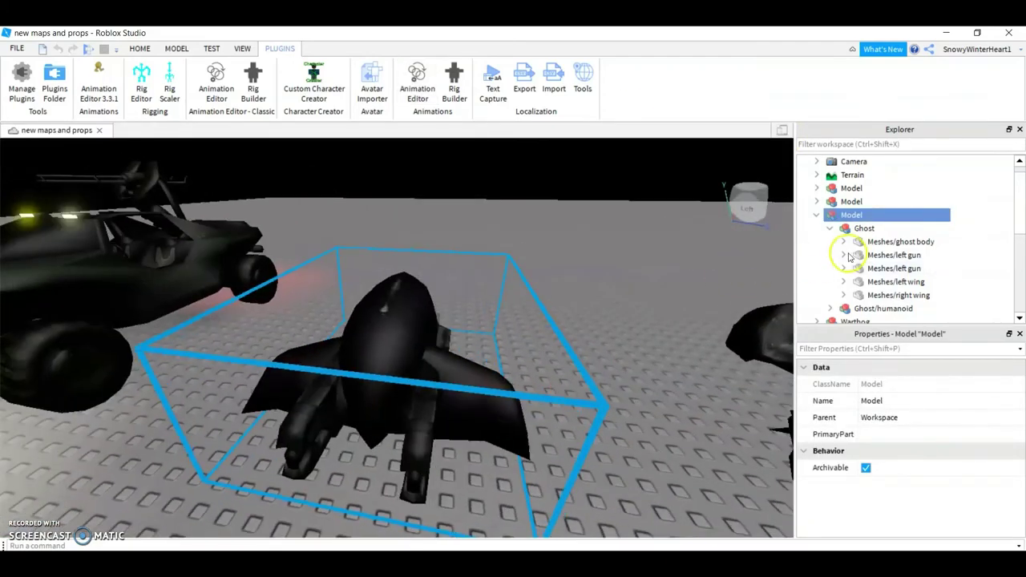
{"action": "left_click", "coordinate": [879, 243]}
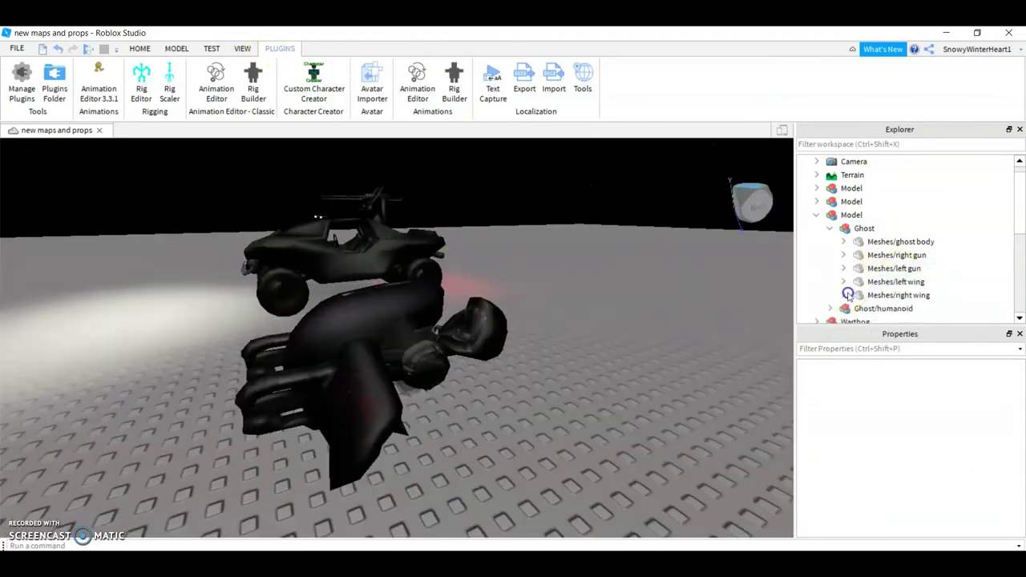
{"action": "right_click_drag", "start_coordinate": [697, 255], "coordinate": [624, 266]}
{"action": "scroll", "coordinate": [847, 263], "scroll_direction": "down", "scroll_amount": 1}
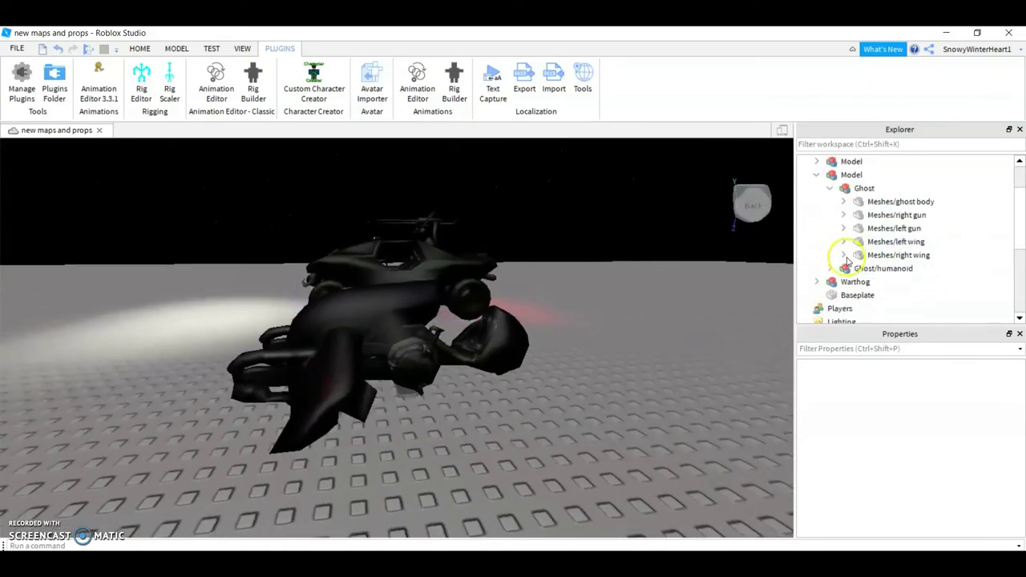
{"action": "scroll", "coordinate": [859, 275], "scroll_direction": "down", "scroll_amount": 2}
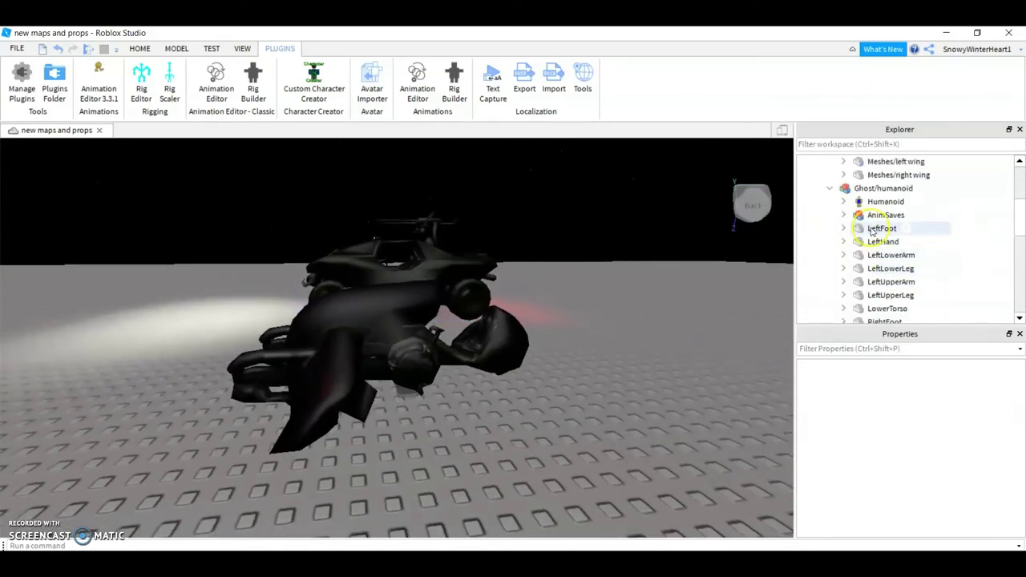
- Focus on the rig's LeftHand and open the actions for its Motor6D joint
{"action": "left_click", "coordinate": [868, 243]}
{"action": "key", "text": "f"}
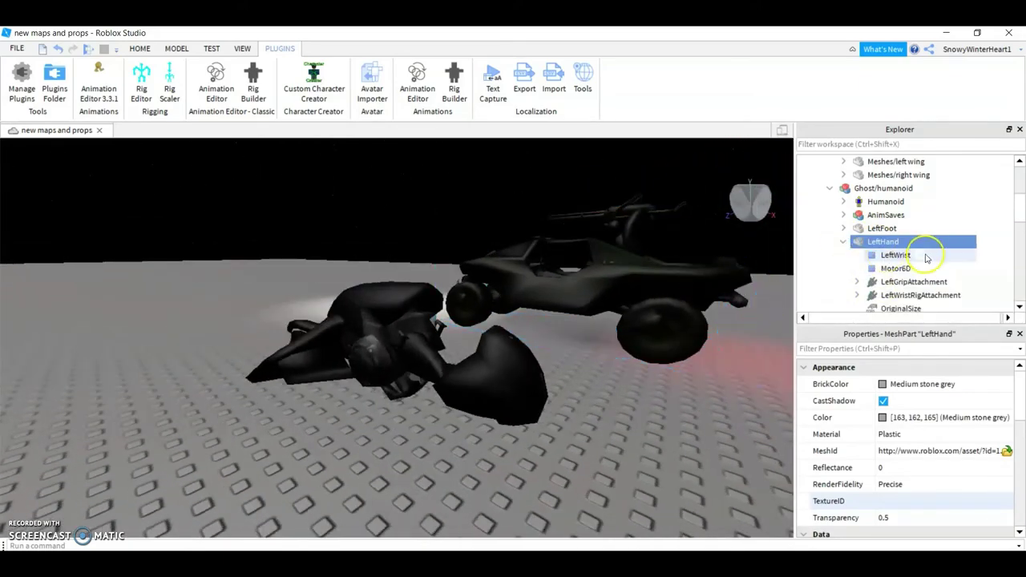
{"action": "left_click", "coordinate": [894, 269]}
{"action": "right_click", "coordinate": [894, 269]}
{"action": "left_click", "coordinate": [894, 161]}
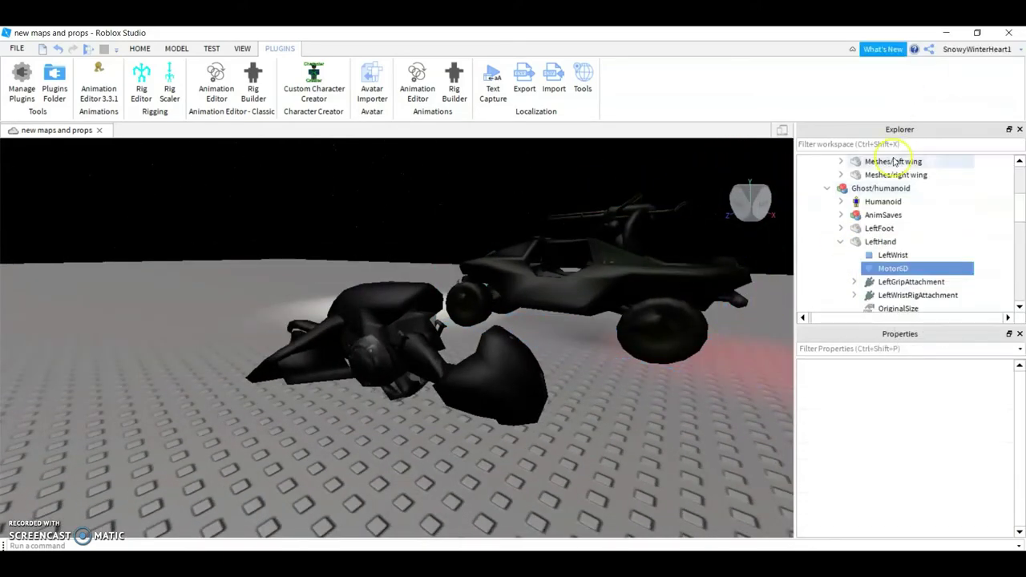
{"action": "right_click_drag", "start_coordinate": [571, 312], "coordinate": [531, 315]}
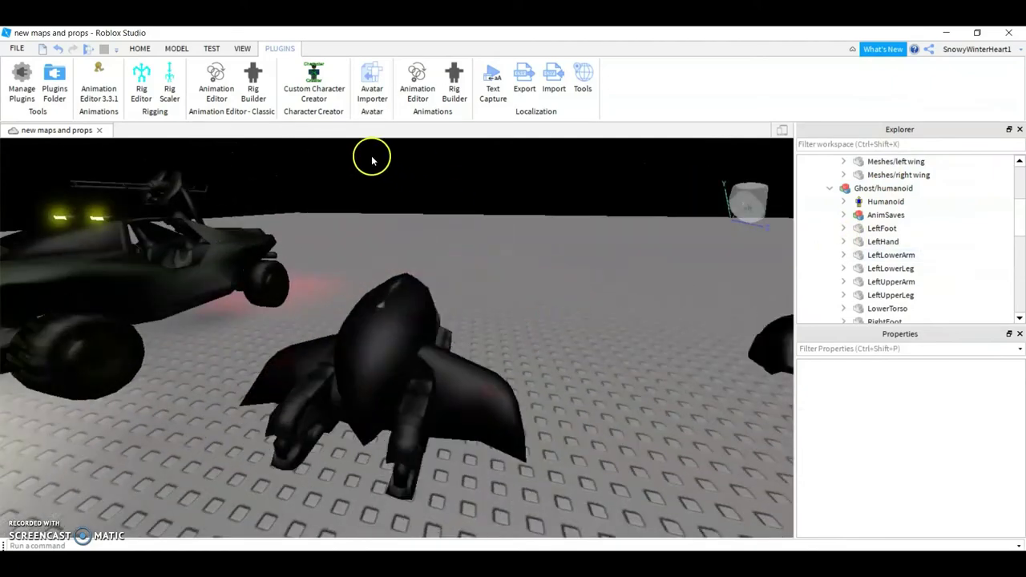
- Load Ghost/humanoid into the Animation Editor, dismiss the warning, and select a joint to pose
{"action": "left_click", "coordinate": [399, 98]}
{"action": "left_click", "coordinate": [435, 380]}
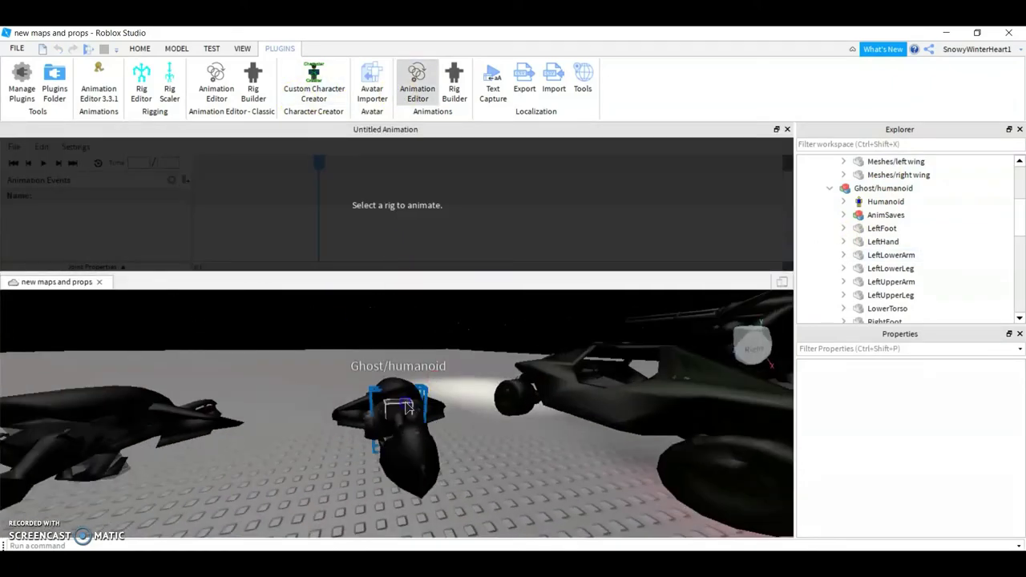
{"action": "left_click", "coordinate": [531, 346]}
{"action": "right_click_drag", "start_coordinate": [497, 386], "coordinate": [506, 382]}
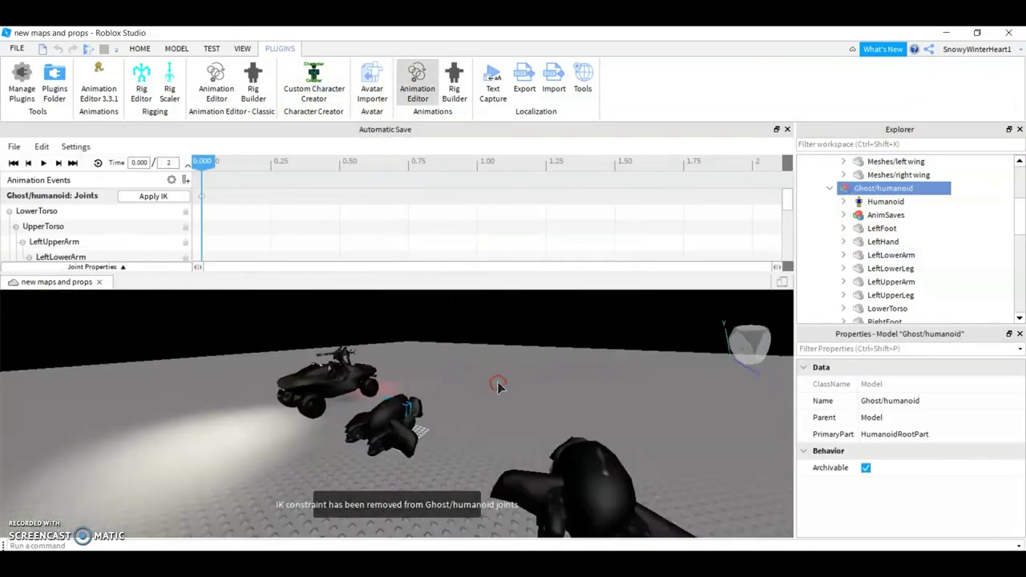
{"action": "left_click", "coordinate": [492, 479]}
{"action": "right_click_drag", "start_coordinate": [492, 479], "coordinate": [489, 486]}
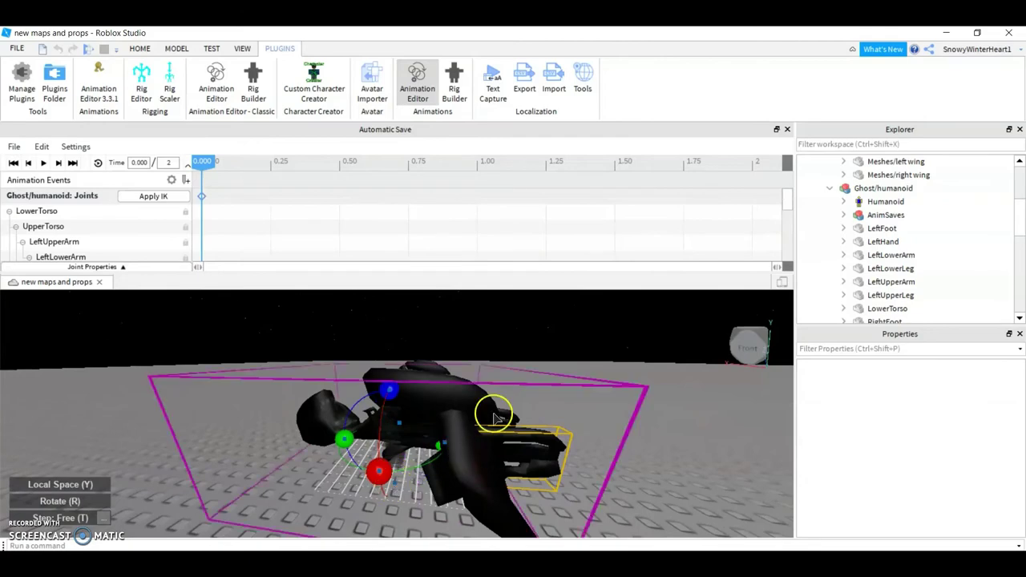
- Close the Animation Editor, select the Ghost, and check the left and right gun meshes
{"action": "left_click", "coordinate": [787, 129]}
{"action": "left_click", "coordinate": [492, 382]}
{"action": "scroll", "coordinate": [495, 383], "scroll_direction": "up", "scroll_amount": 3}
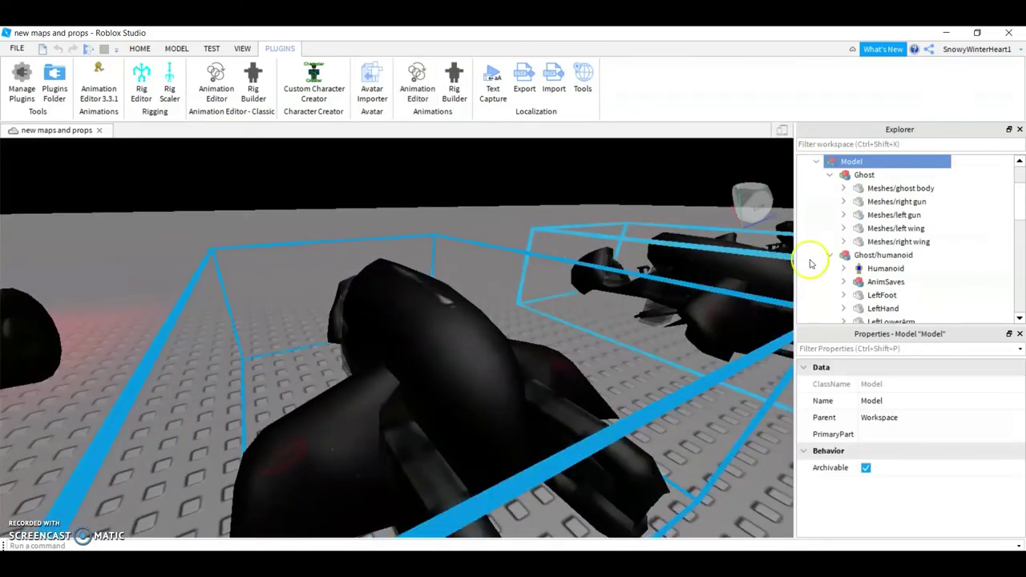
{"action": "left_click", "coordinate": [874, 215]}
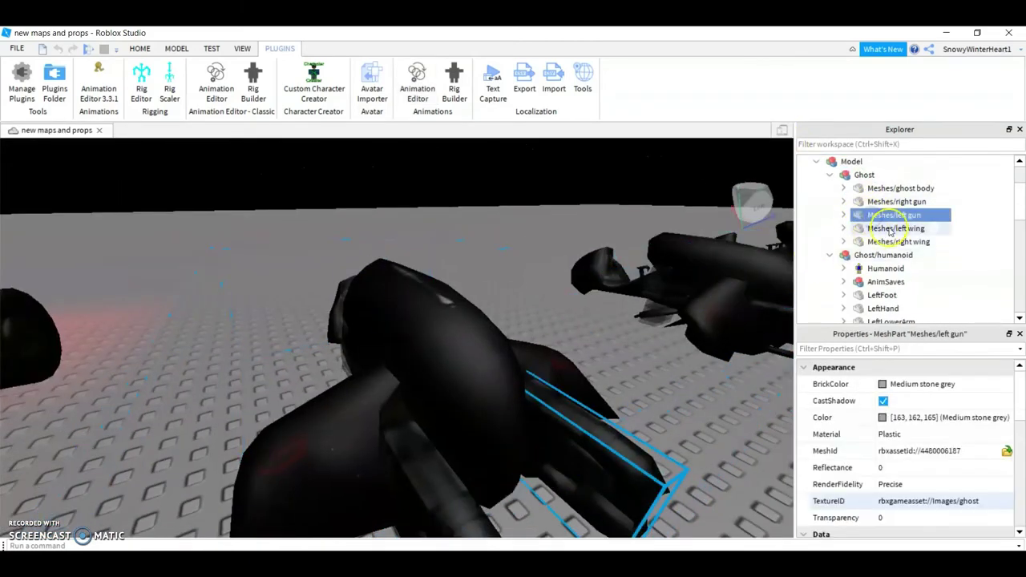
{"action": "left_click", "coordinate": [894, 202]}
{"action": "left_click", "coordinate": [842, 201]}
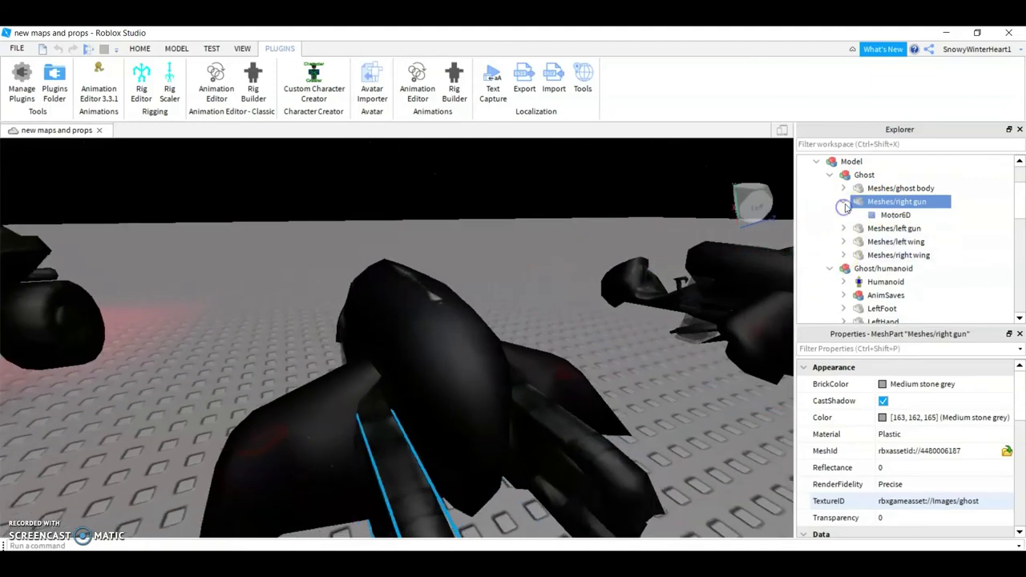
{"action": "left_click", "coordinate": [843, 201]}
{"action": "scroll", "coordinate": [880, 264], "scroll_direction": "down", "scroll_amount": 5}
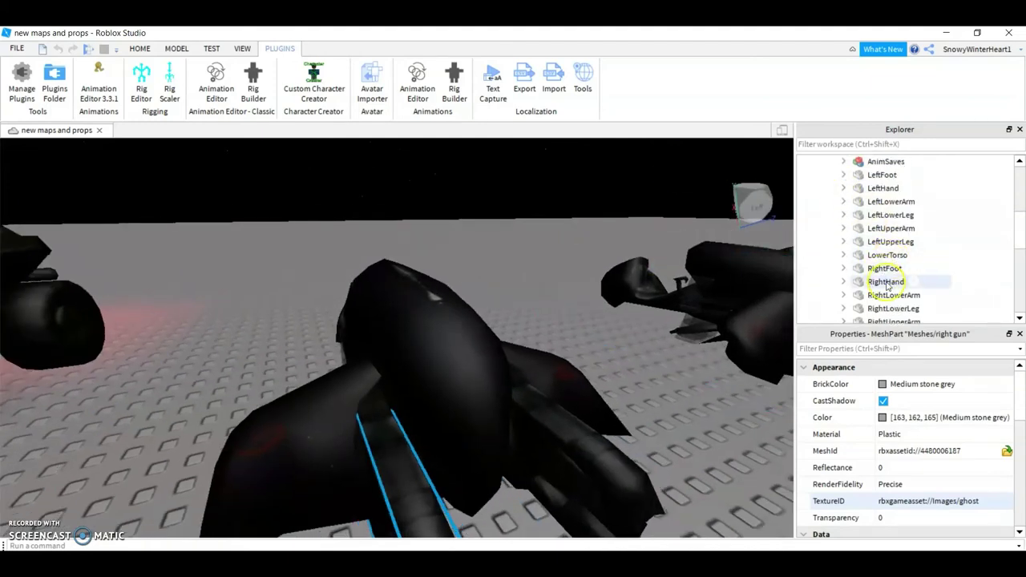
- Delete the Motor6D joint under the rig's RightHand part
{"action": "left_click", "coordinate": [843, 282]}
{"action": "key", "text": "f"}
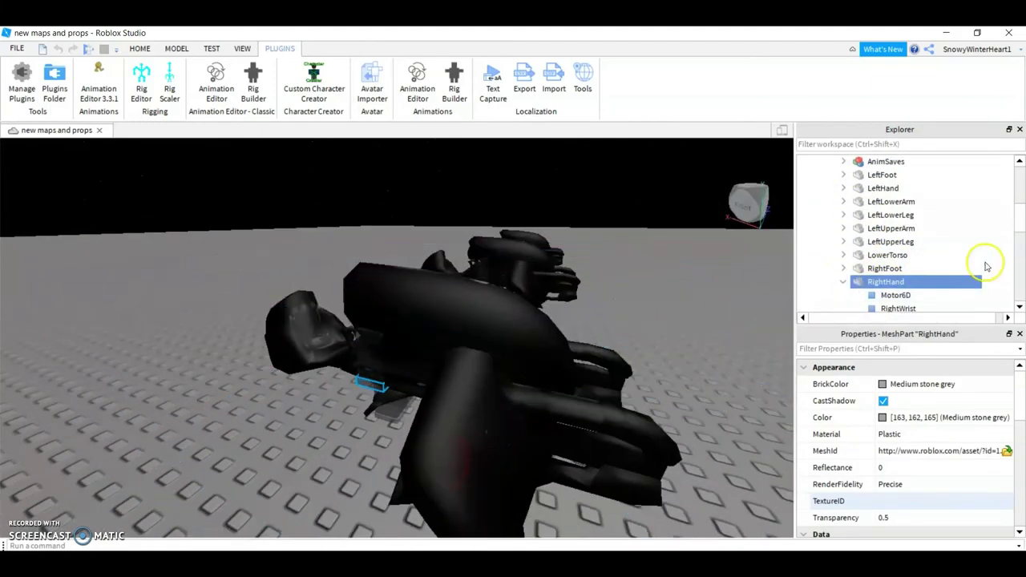
{"action": "scroll", "coordinate": [946, 266], "scroll_direction": "down", "scroll_amount": 2}
{"action": "right_click", "coordinate": [896, 255]}
{"action": "left_click", "coordinate": [892, 93]}
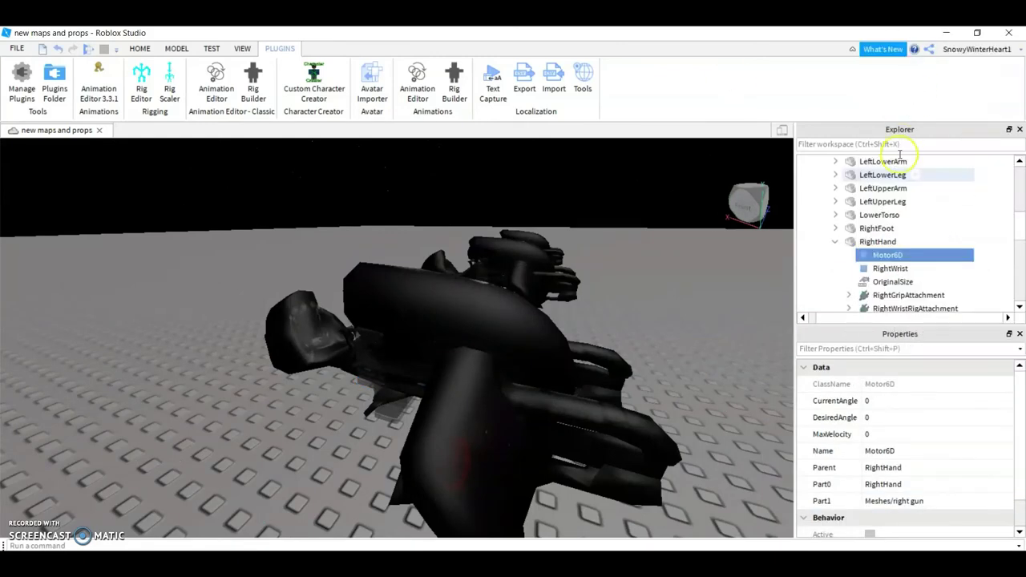
{"action": "scroll", "coordinate": [886, 262], "scroll_direction": "up", "scroll_amount": 3}
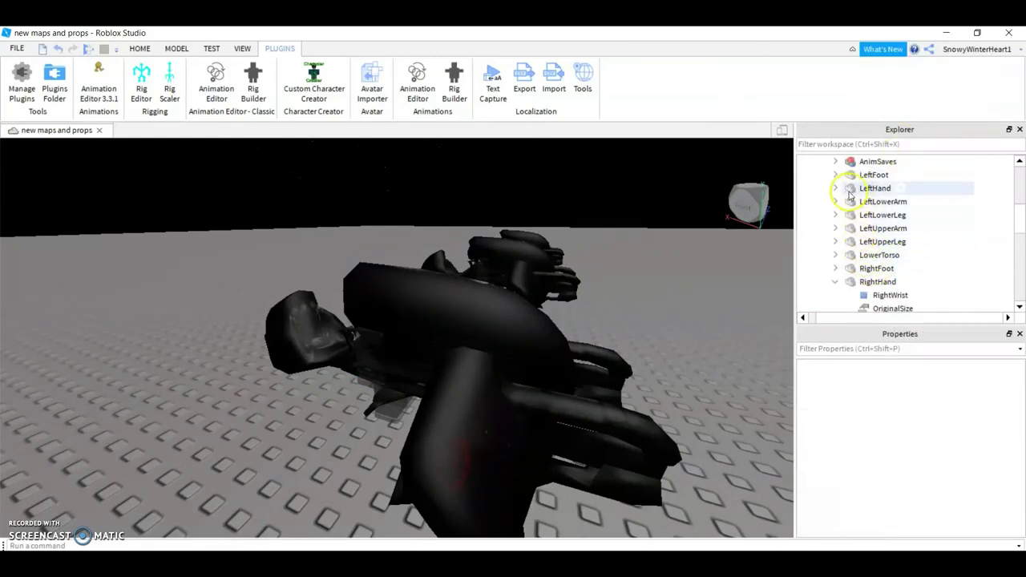
{"action": "left_click", "coordinate": [835, 282]}
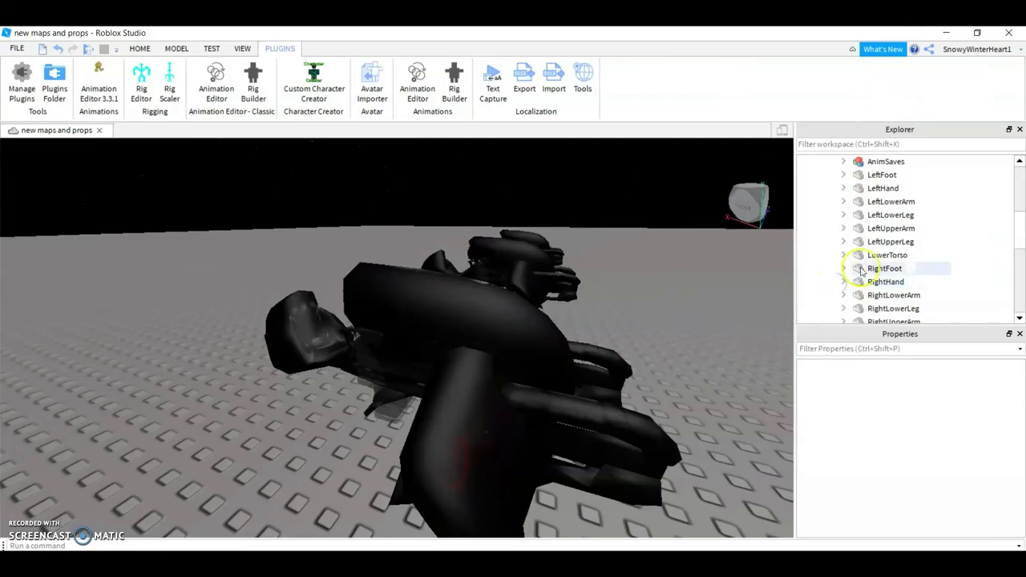
- Check the joints inside the ghost body, right gun, left gun and left wing meshes, then reopen the Animation Editor
{"action": "scroll", "coordinate": [845, 260], "scroll_direction": "down", "scroll_amount": 1}
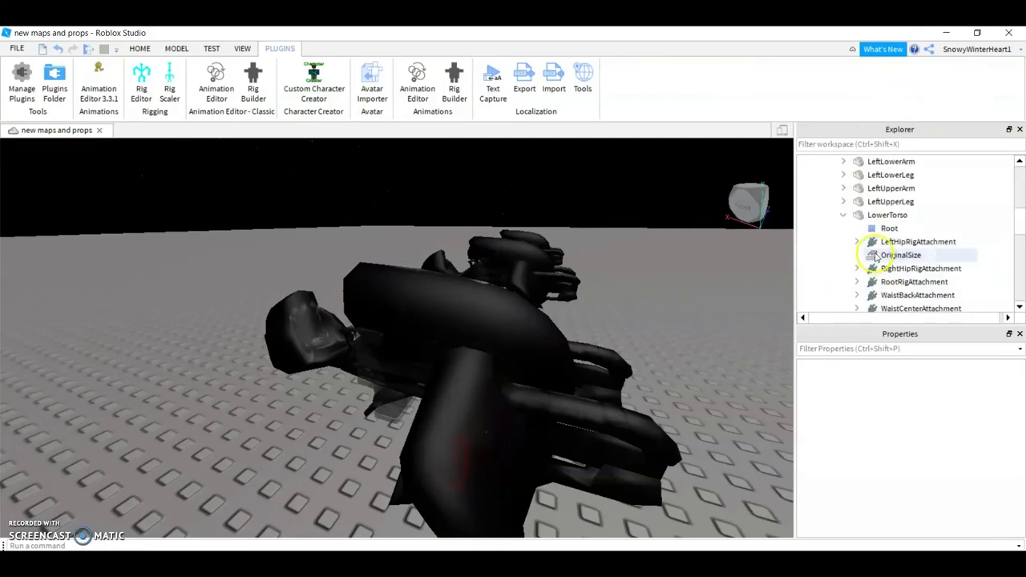
{"action": "scroll", "coordinate": [850, 272], "scroll_direction": "down", "scroll_amount": 2}
{"action": "scroll", "coordinate": [854, 311], "scroll_direction": "up", "scroll_amount": 3}
{"action": "scroll", "coordinate": [846, 294], "scroll_direction": "up", "scroll_amount": 2}
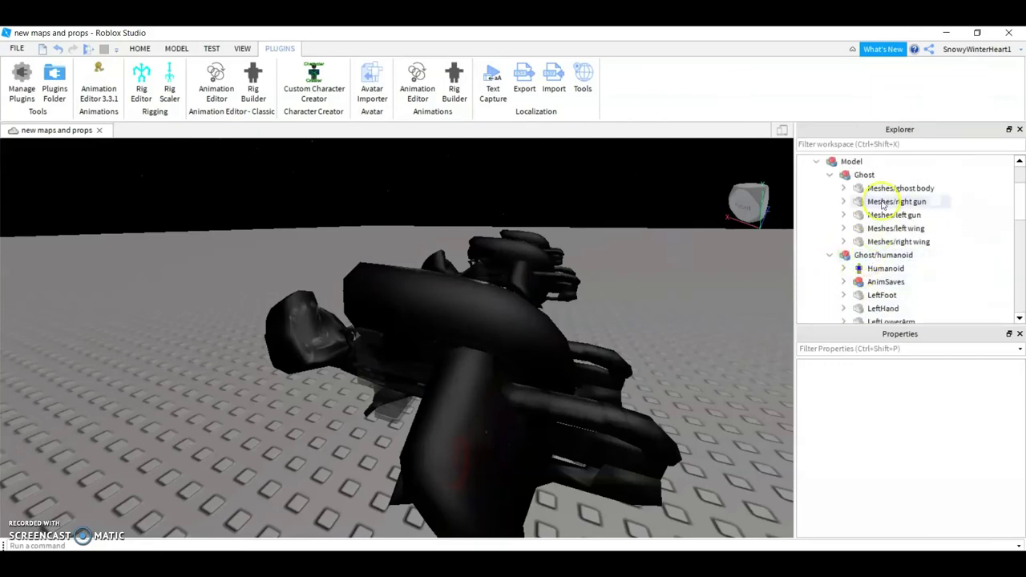
{"action": "left_click", "coordinate": [843, 188]}
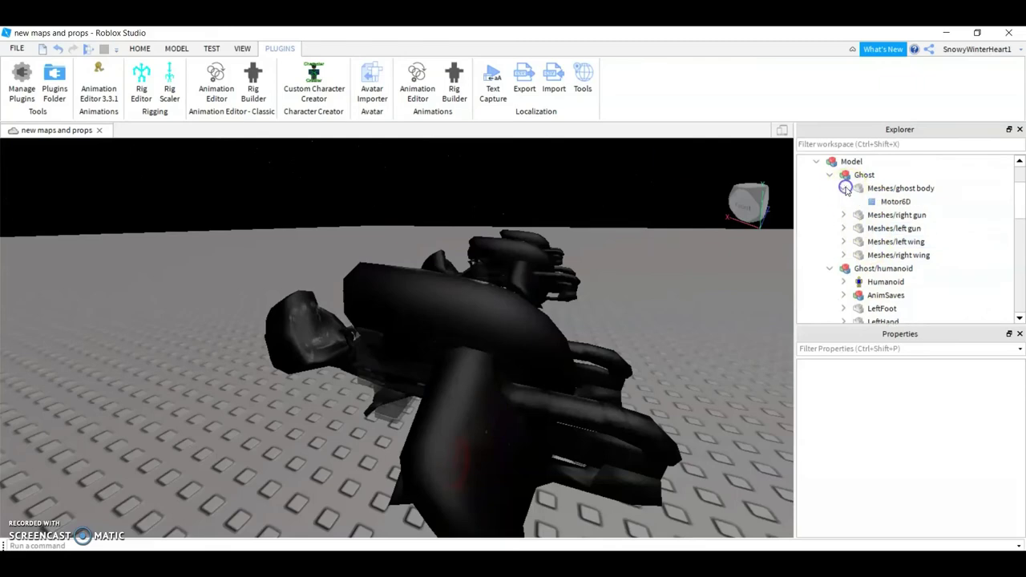
{"action": "left_click", "coordinate": [843, 188]}
{"action": "left_click", "coordinate": [842, 201]}
{"action": "left_click", "coordinate": [842, 214]}
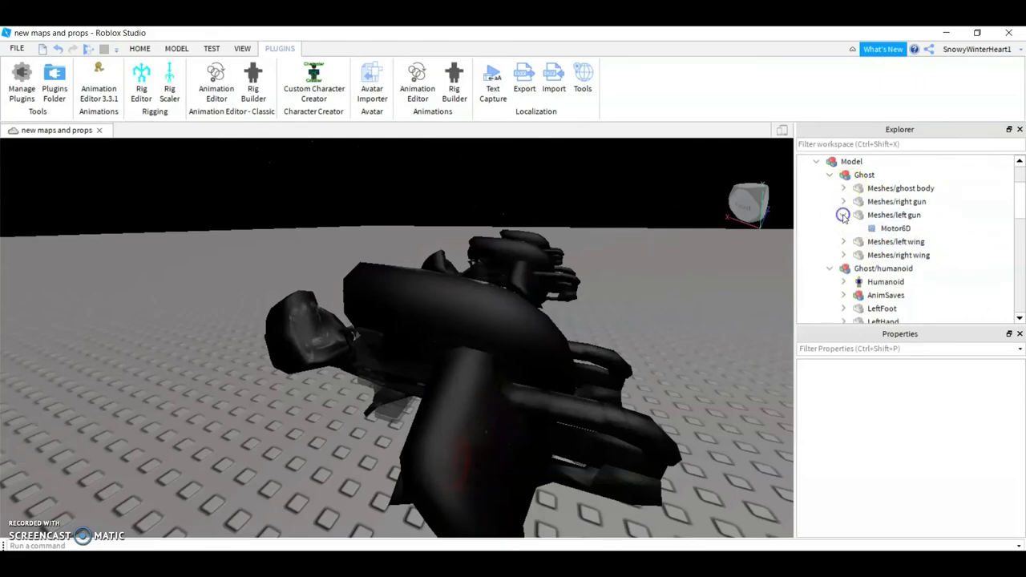
{"action": "left_click", "coordinate": [842, 215]}
{"action": "left_click", "coordinate": [843, 229]}
{"action": "left_click", "coordinate": [842, 228]}
{"action": "left_click", "coordinate": [843, 242]}
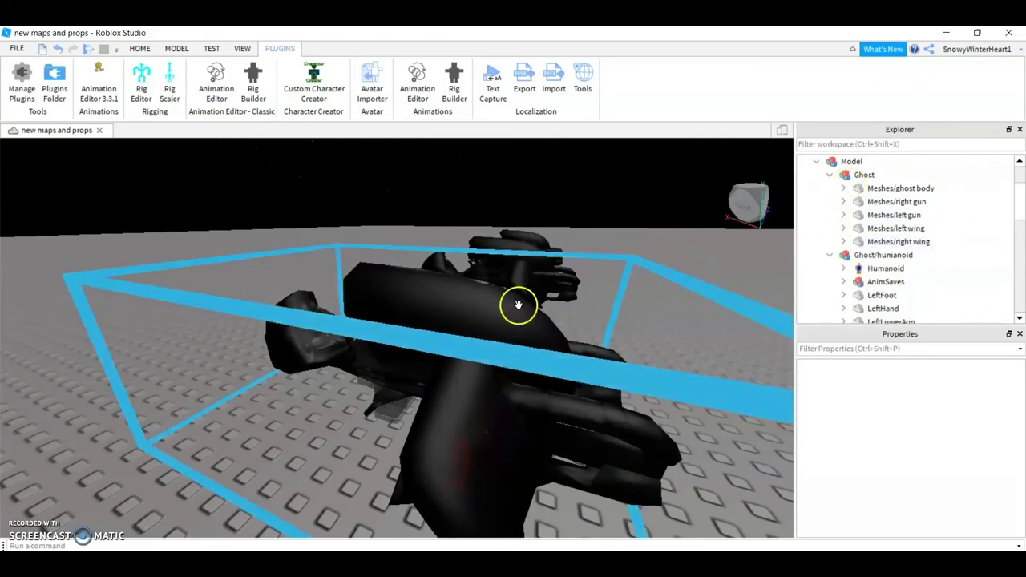
{"action": "right_click_drag", "start_coordinate": [521, 305], "coordinate": [465, 226]}
{"action": "left_click", "coordinate": [417, 85]}
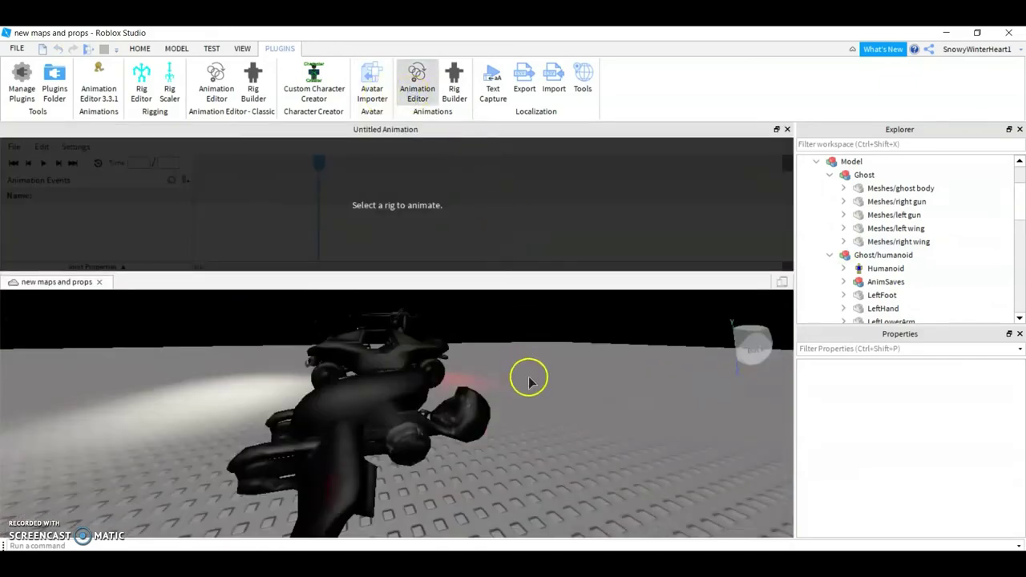
- Load Ghost/humanoid's Automatic Save, select and rotate body joints, then close the Animation Editor
{"action": "right_click_drag", "start_coordinate": [528, 381], "coordinate": [426, 409]}
{"action": "left_click", "coordinate": [323, 329]}
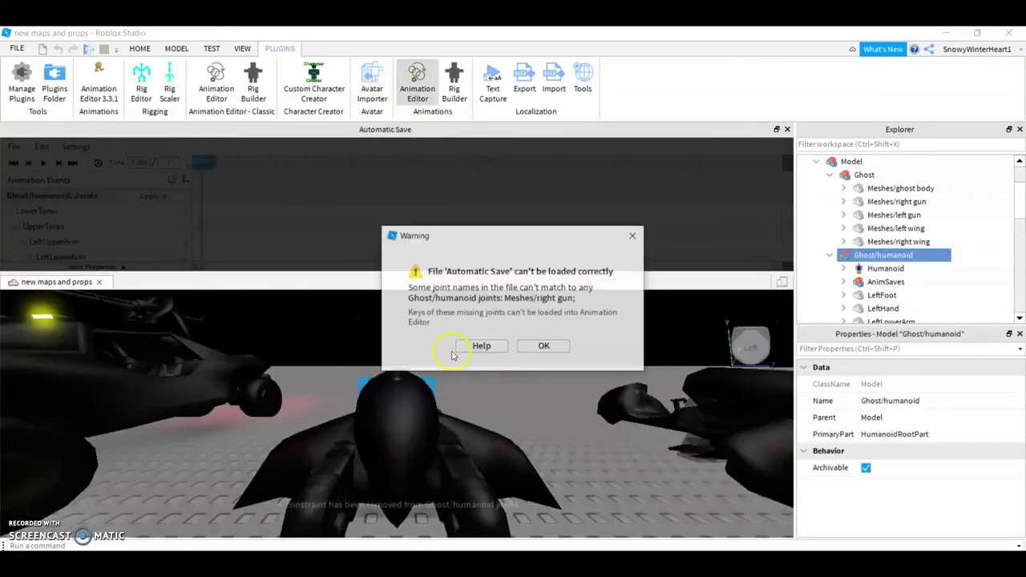
{"action": "left_click", "coordinate": [534, 344]}
{"action": "left_click", "coordinate": [515, 463]}
{"action": "mouse_move", "coordinate": [515, 463]}
{"action": "right_mouse_down"}
{"action": "mouse_move", "coordinate": [517, 445]}
{"action": "mouse_move", "coordinate": [529, 478]}
{"action": "mouse_move", "coordinate": [401, 449]}
{"action": "right_mouse_up"}
{"action": "left_click", "coordinate": [525, 450]}
{"action": "left_click", "coordinate": [392, 417]}
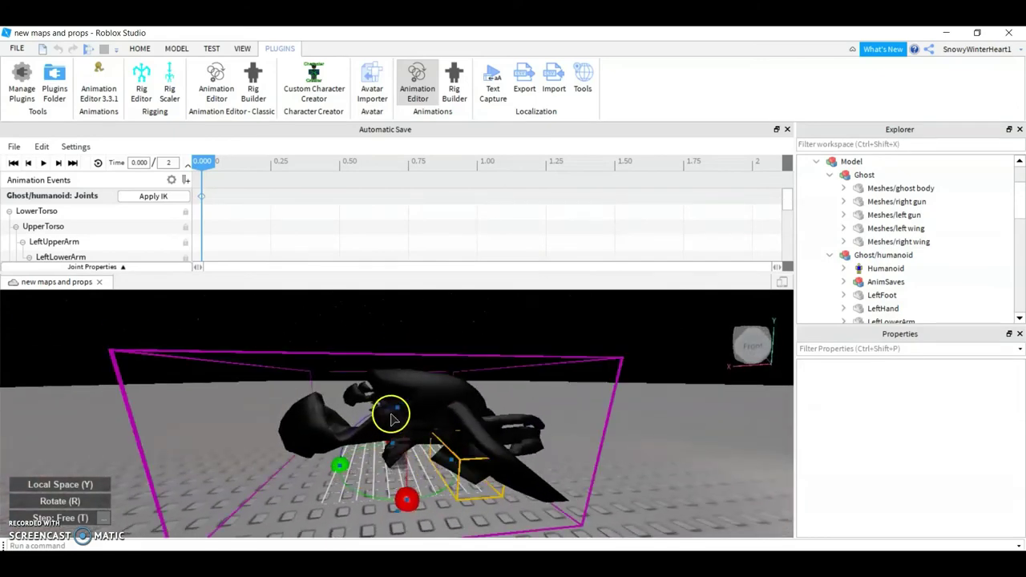
{"action": "right_click_drag", "start_coordinate": [419, 503], "coordinate": [397, 413]}
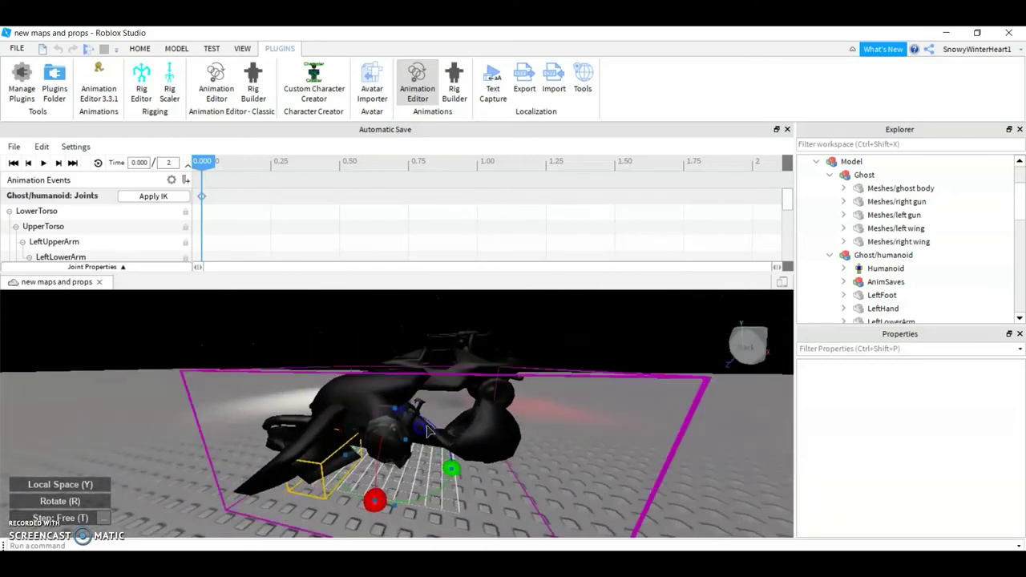
{"action": "left_click", "coordinate": [417, 80]}
- Delete the extra Motor6D joint under RightFoot
{"action": "left_click", "coordinate": [462, 339]}
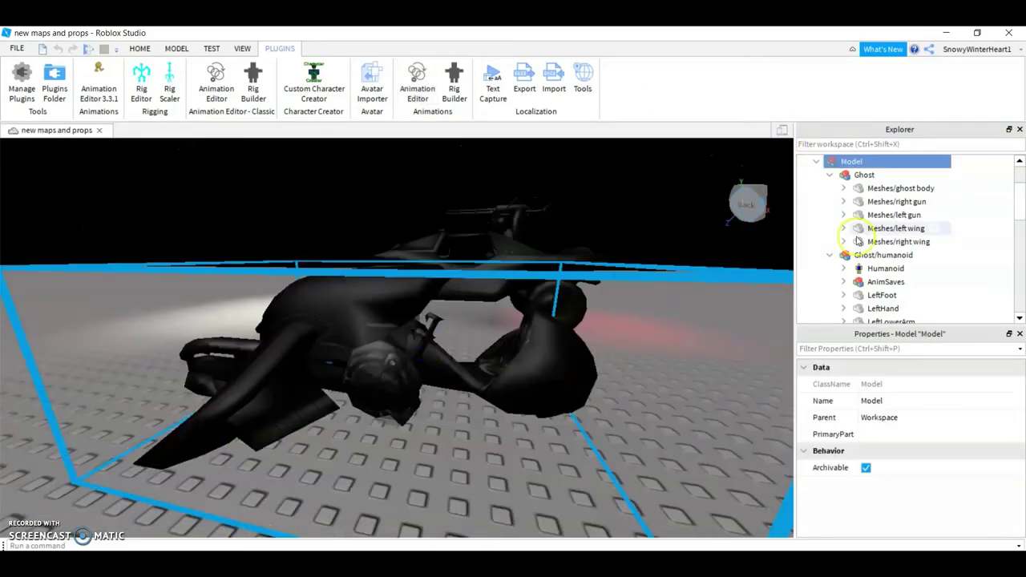
{"action": "left_click", "coordinate": [845, 229]}
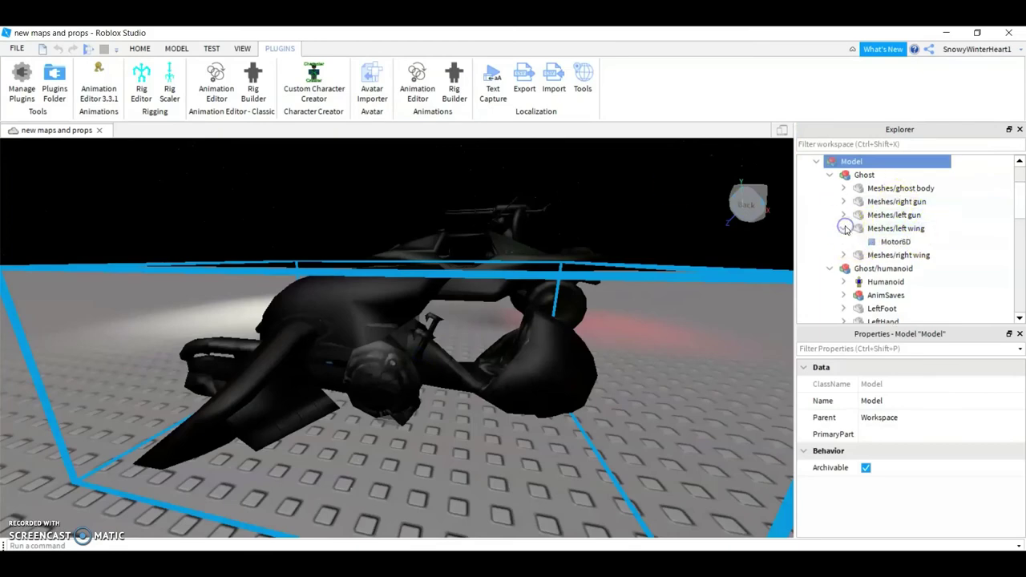
{"action": "left_click", "coordinate": [848, 230]}
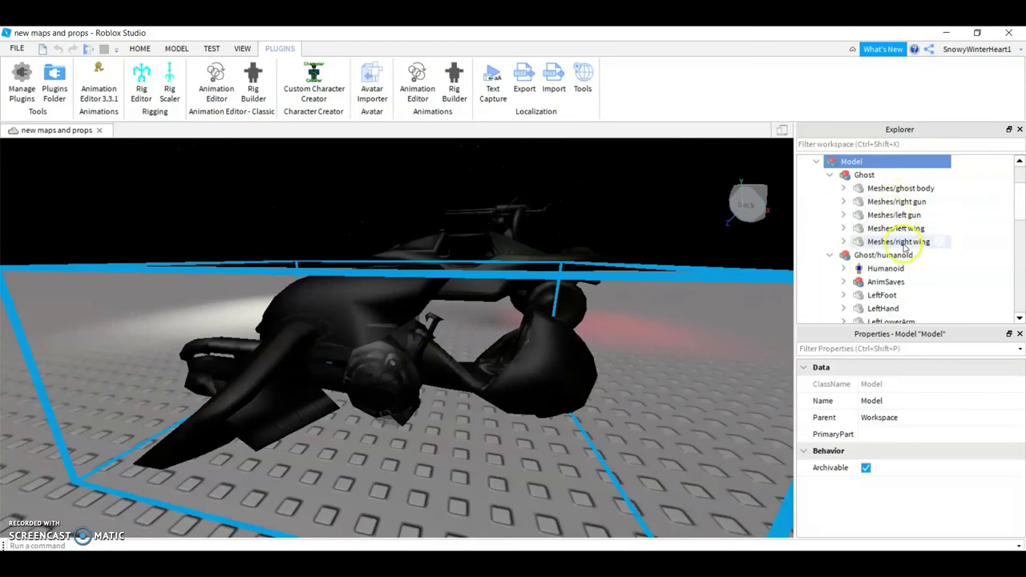
{"action": "scroll", "coordinate": [904, 249], "scroll_direction": "down", "scroll_amount": 2}
{"action": "scroll", "coordinate": [885, 230], "scroll_direction": "down", "scroll_amount": 1}
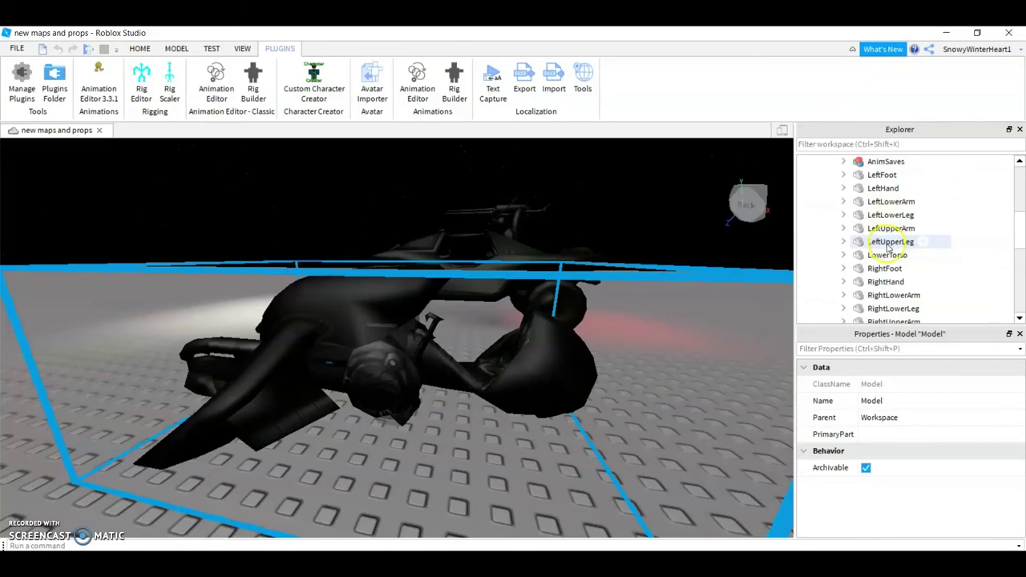
{"action": "left_click", "coordinate": [885, 270]}
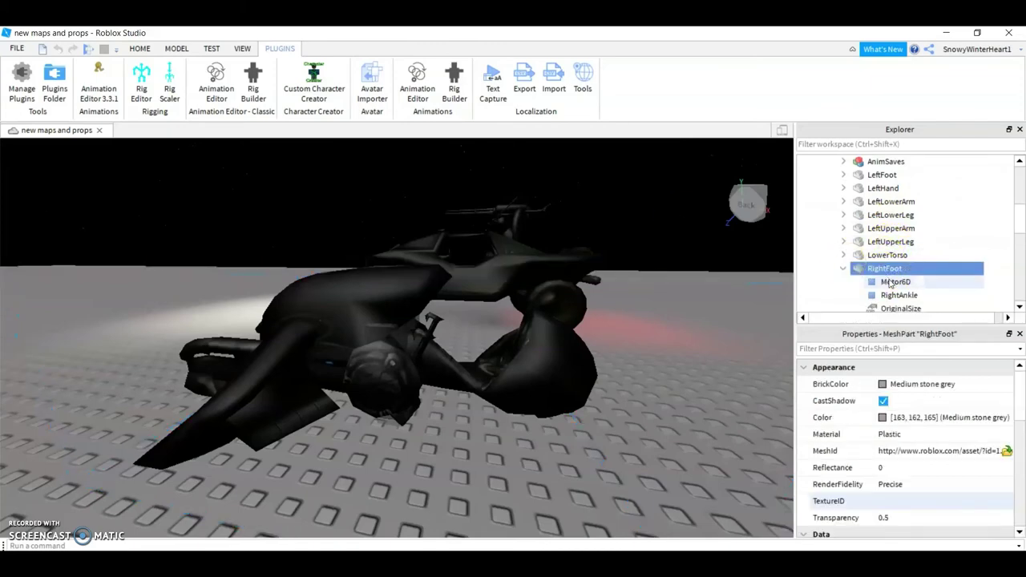
{"action": "right_click", "coordinate": [889, 283]}
{"action": "left_click", "coordinate": [898, 91]}
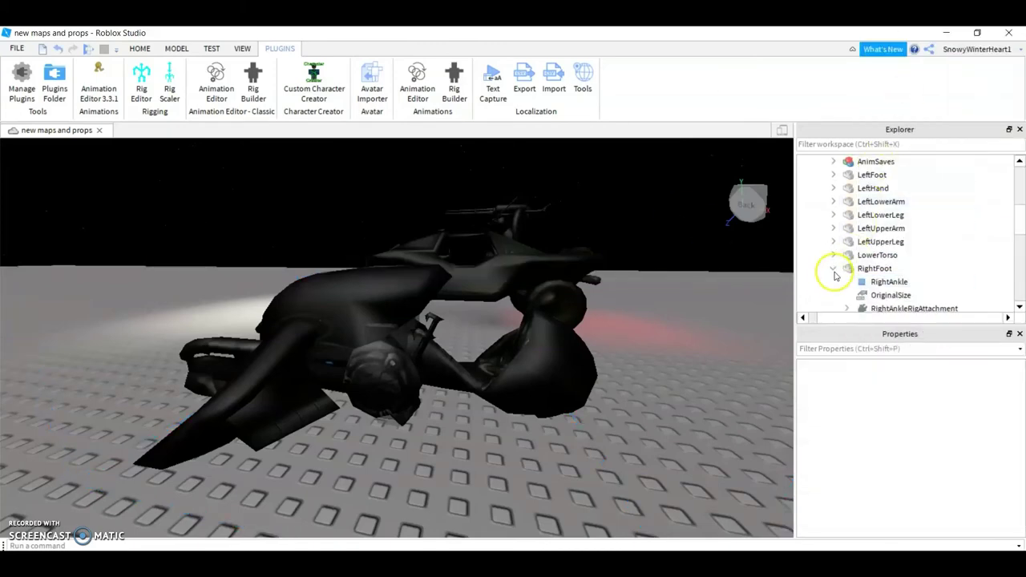
{"action": "left_click", "coordinate": [834, 271]}
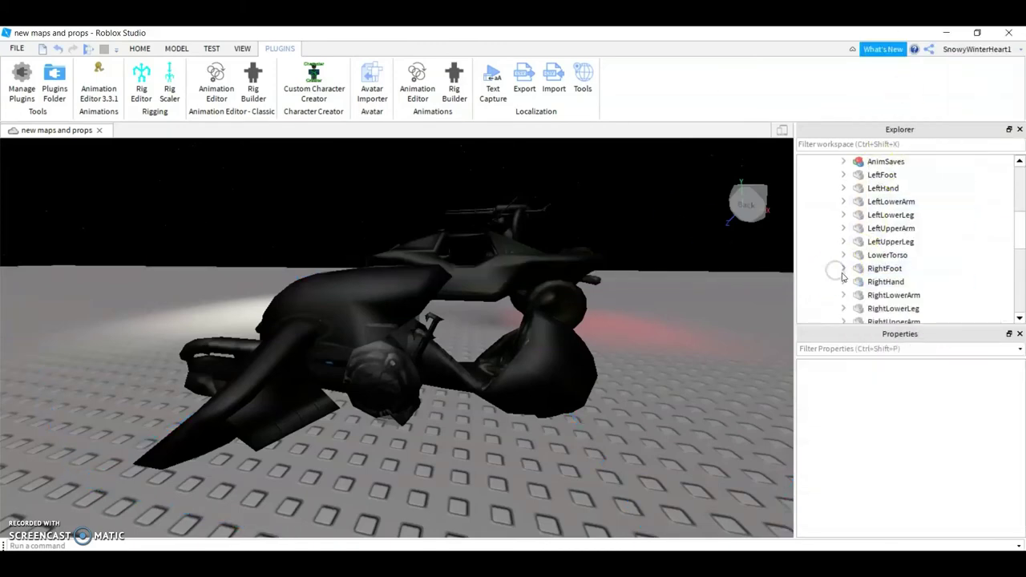
- Delete the extra Motor6D joint under LeftFoot
{"action": "left_click", "coordinate": [862, 176]}
{"action": "left_click", "coordinate": [896, 202]}
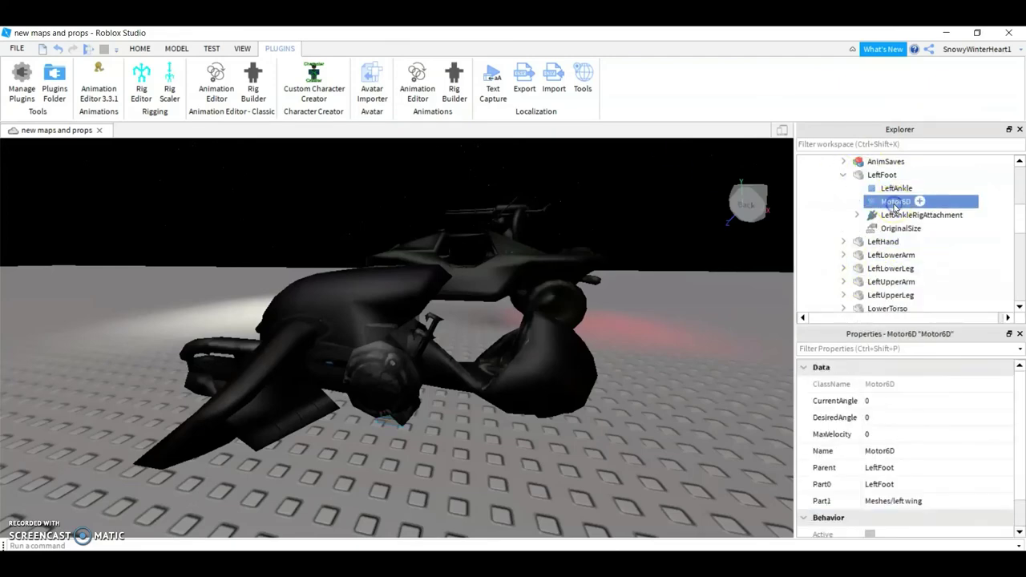
{"action": "right_click", "coordinate": [893, 206]}
{"action": "left_click", "coordinate": [917, 273]}
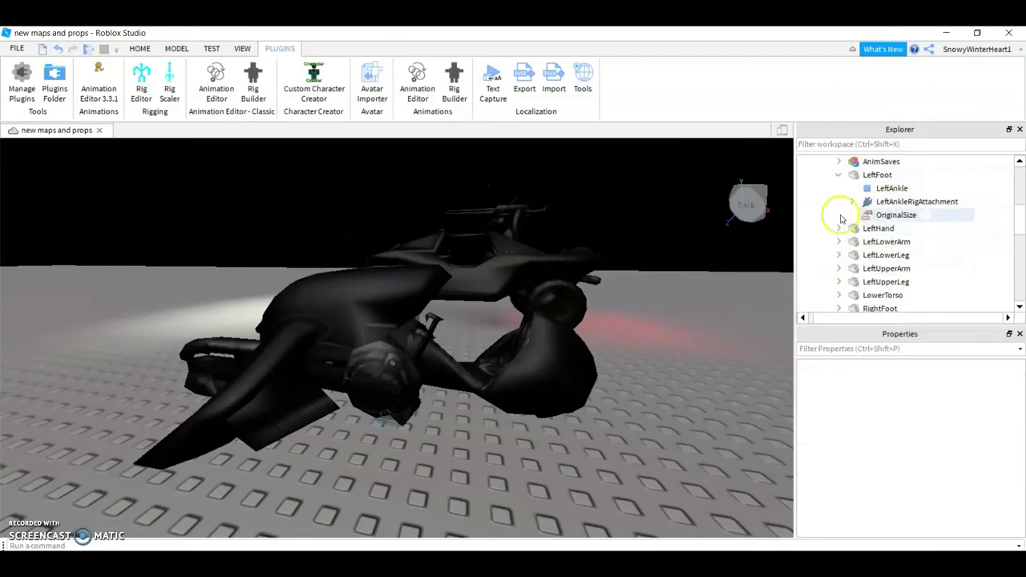
{"action": "left_click", "coordinate": [839, 174]}
{"action": "left_click", "coordinate": [830, 215]}
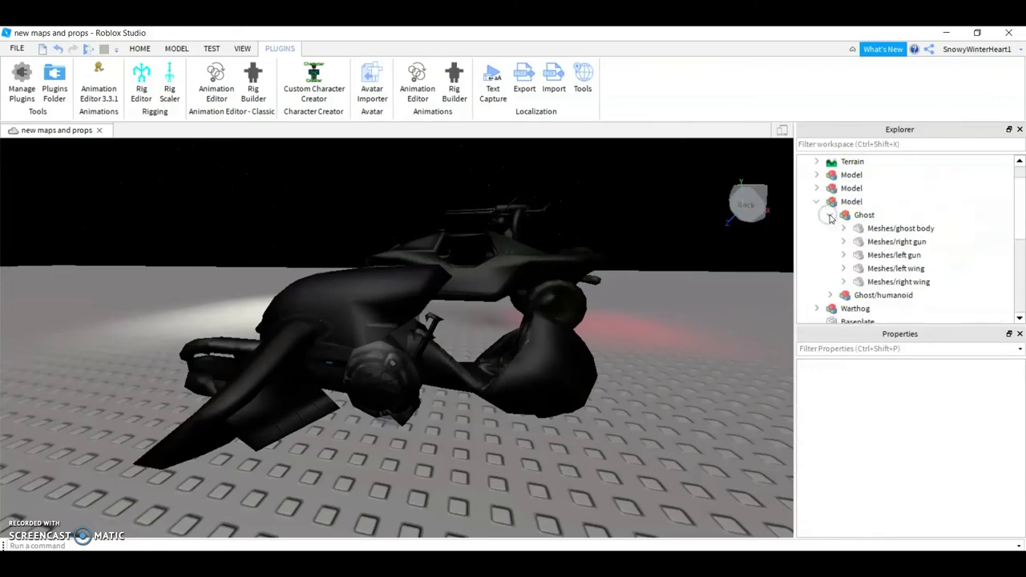
- Rename the model holding the ghost parts to Ghost and reopen the Animation Editor
{"action": "left_click", "coordinate": [851, 201]}
{"action": "key", "text": "f"}
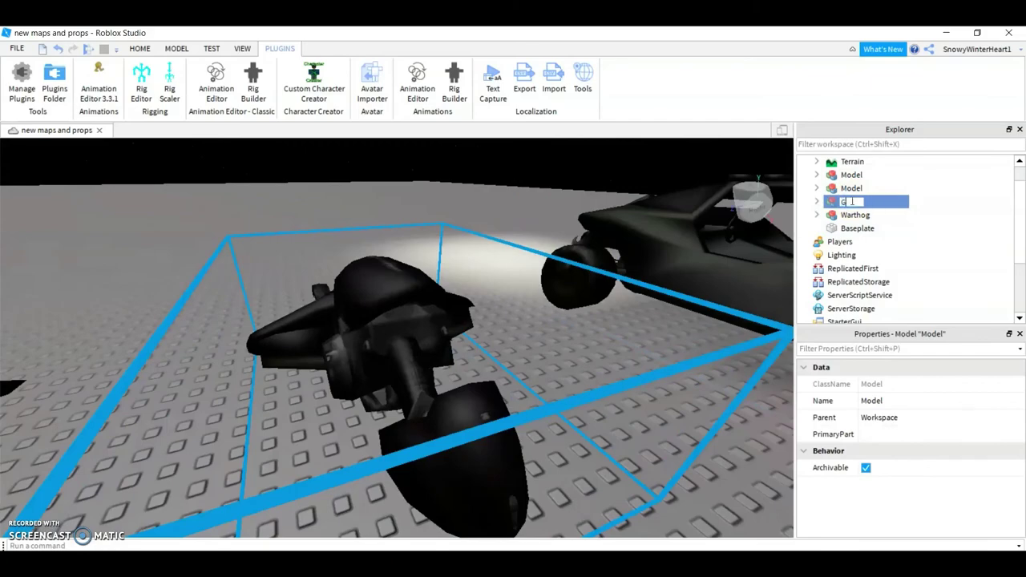
{"action": "left_click", "coordinate": [441, 243]}
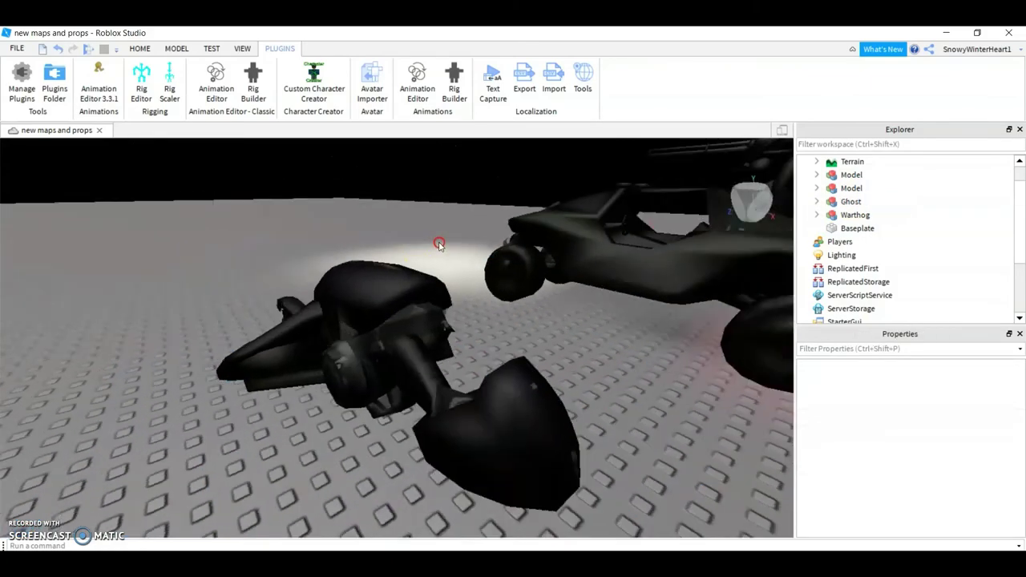
{"action": "left_click", "coordinate": [417, 80]}
- Load the Ghost/humanoid rig in the Animation Editor and rotate one joint around its green axis
{"action": "left_click", "coordinate": [403, 407]}
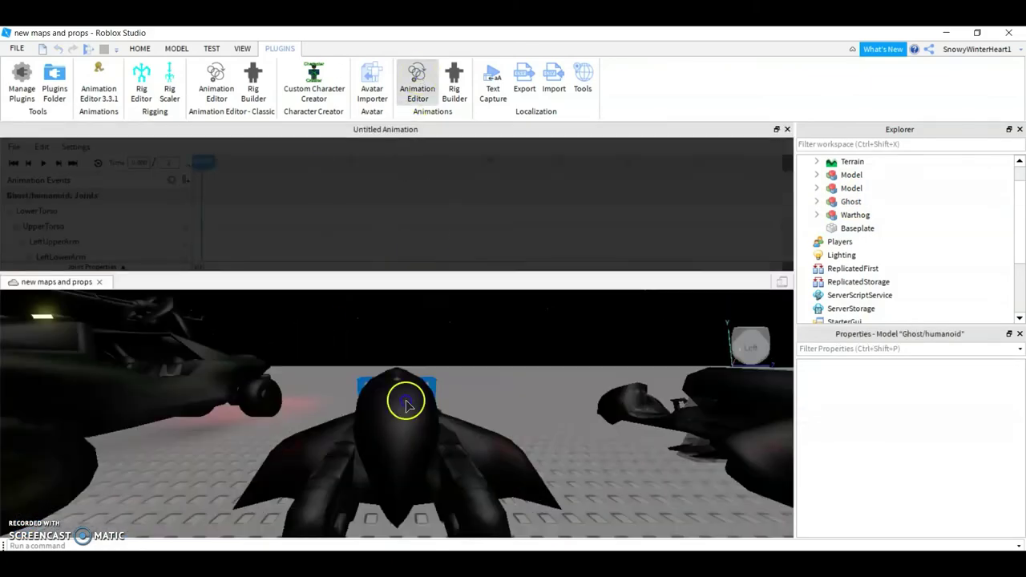
{"action": "left_click", "coordinate": [499, 357]}
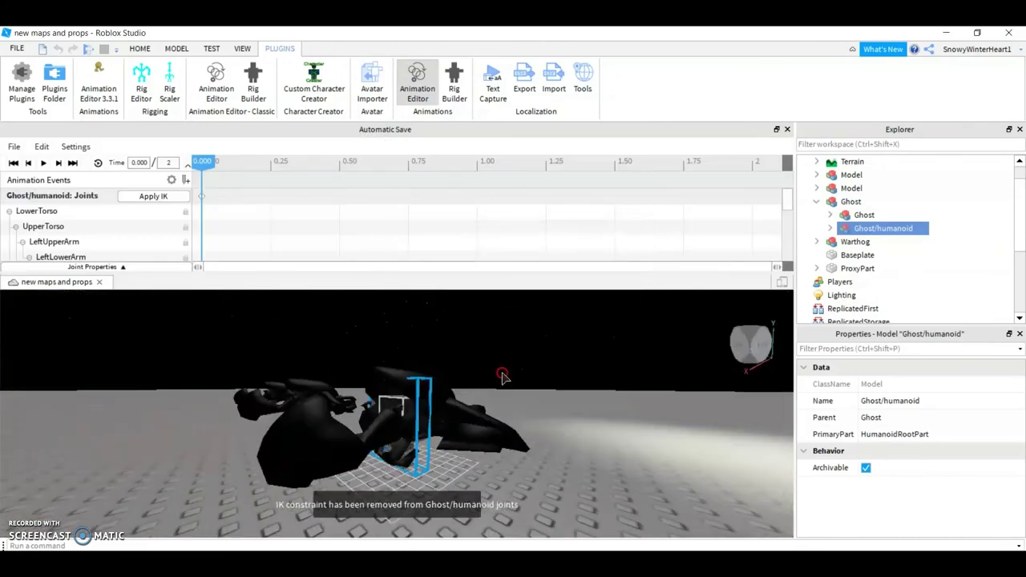
{"action": "left_click", "coordinate": [461, 429]}
{"action": "right_click_drag", "start_coordinate": [462, 435], "coordinate": [390, 453]}
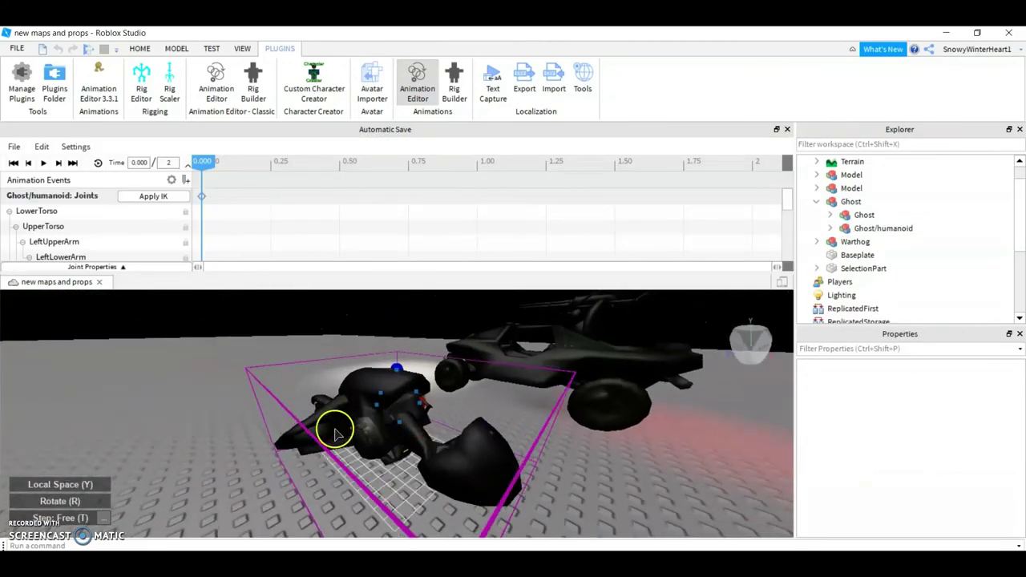
{"action": "left_click_drag", "start_coordinate": [390, 454], "coordinate": [431, 446]}
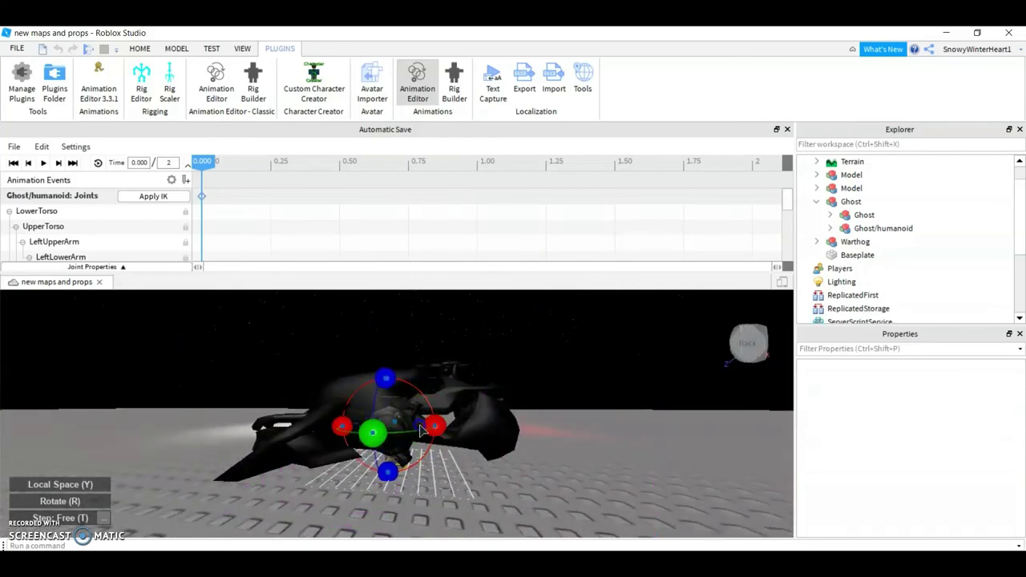
{"action": "right_click_drag", "start_coordinate": [419, 431], "coordinate": [547, 353]}
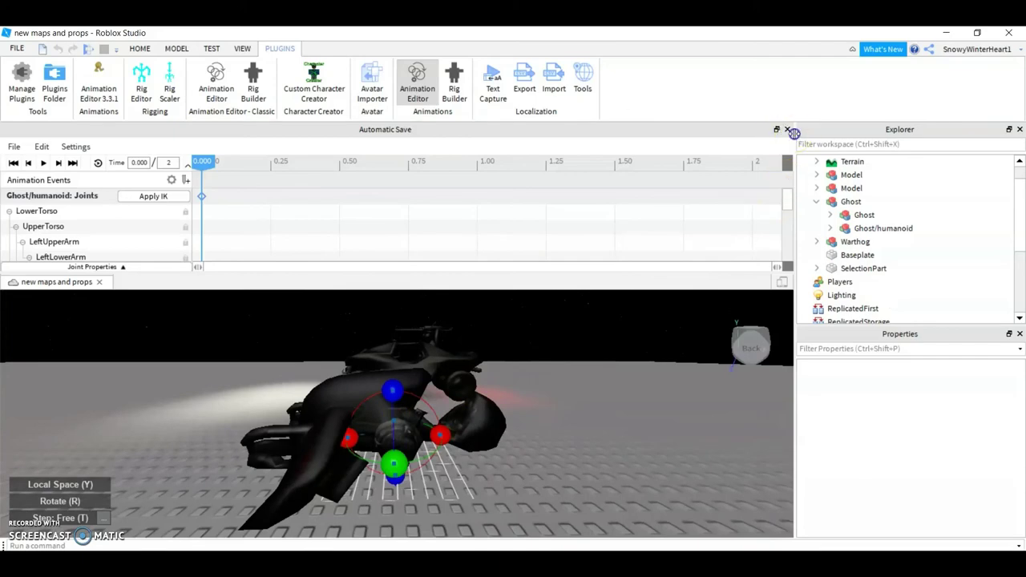
- Close the Animation Editor and load Ghost/humanoid into the Custom Character Creator for joint editing
{"action": "left_click", "coordinate": [788, 129]}
{"action": "left_click", "coordinate": [313, 88]}
{"action": "left_click", "coordinate": [339, 348]}
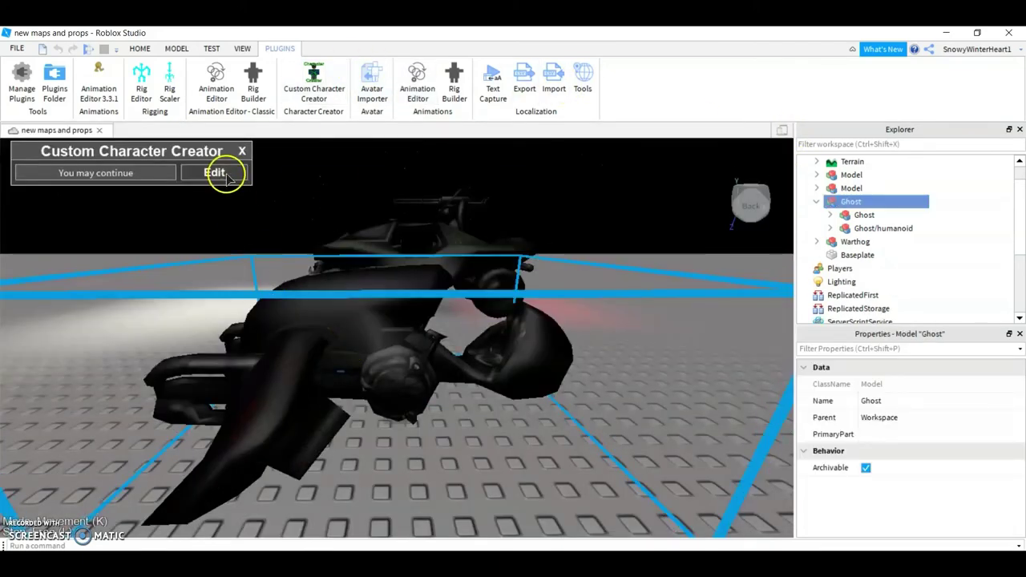
{"action": "left_click", "coordinate": [869, 229]}
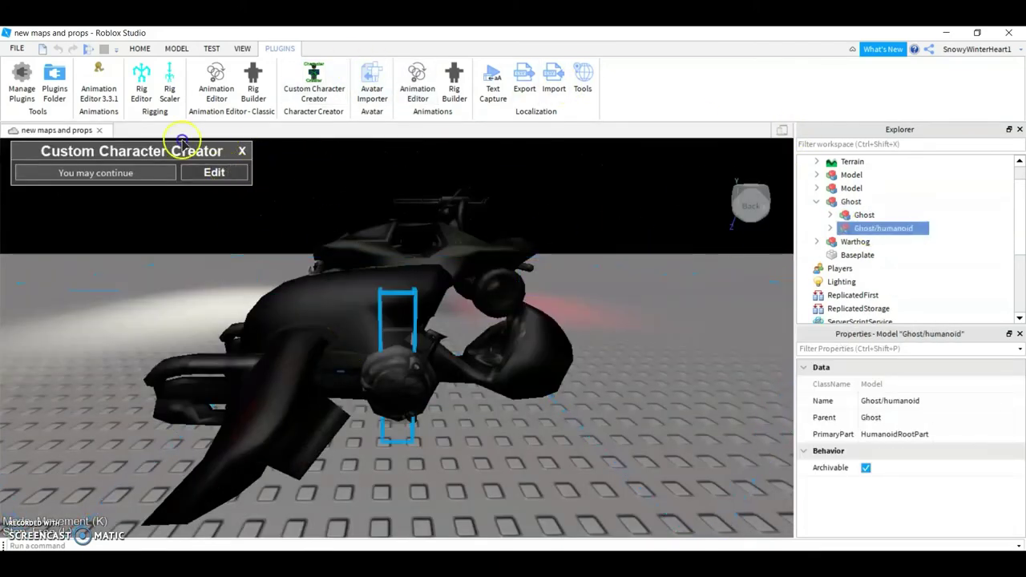
{"action": "left_click", "coordinate": [193, 173]}
{"action": "right_click_drag", "start_coordinate": [316, 280], "coordinate": [339, 296]}
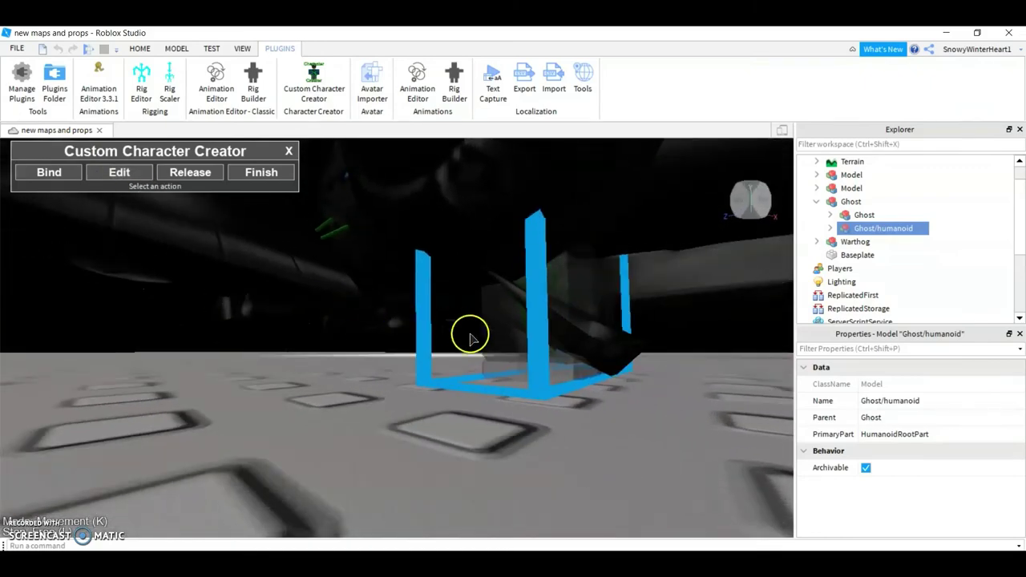
- Select the LeftAnkle joint and orbit around the limbs to check its placement
{"action": "left_click", "coordinate": [529, 361]}
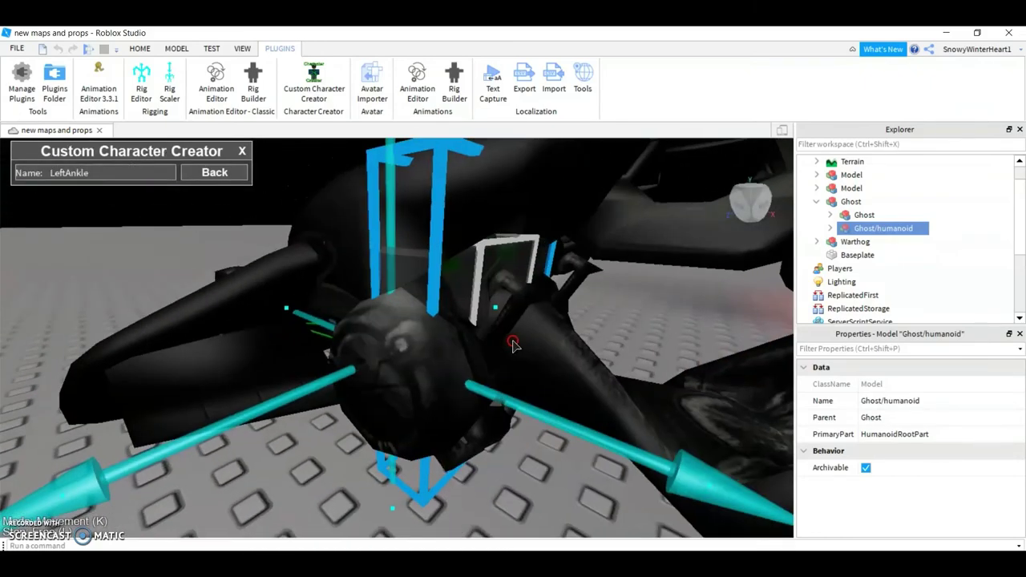
{"action": "right_click_drag", "start_coordinate": [243, 405], "coordinate": [320, 389]}
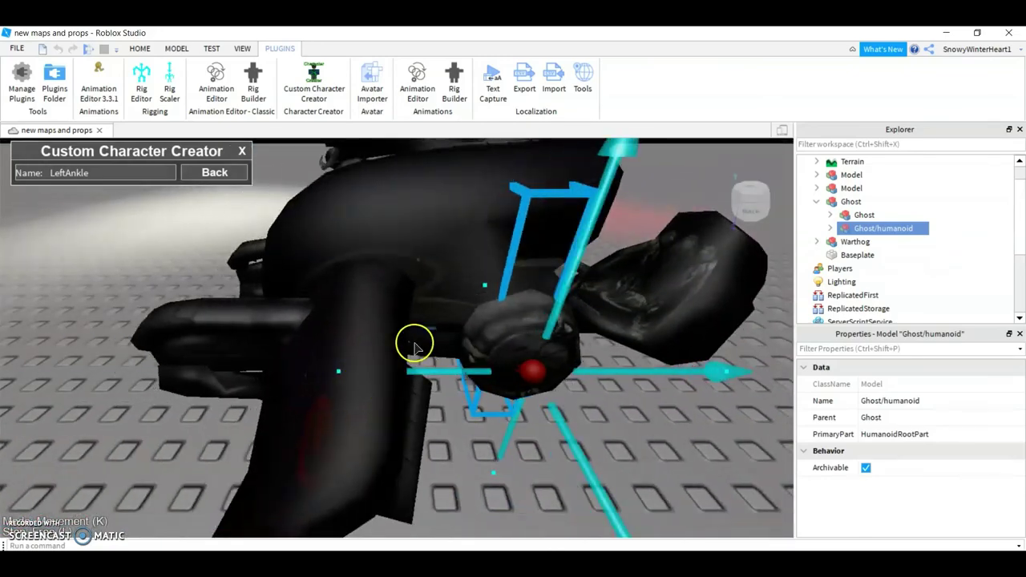
{"action": "right_click_drag", "start_coordinate": [412, 344], "coordinate": [383, 362]}
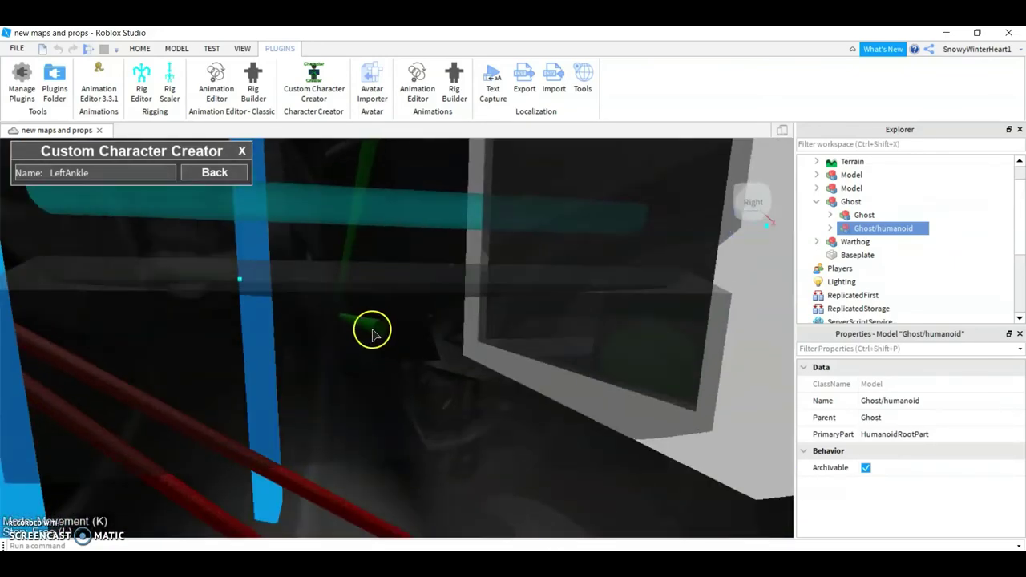
{"action": "left_click", "coordinate": [363, 321]}
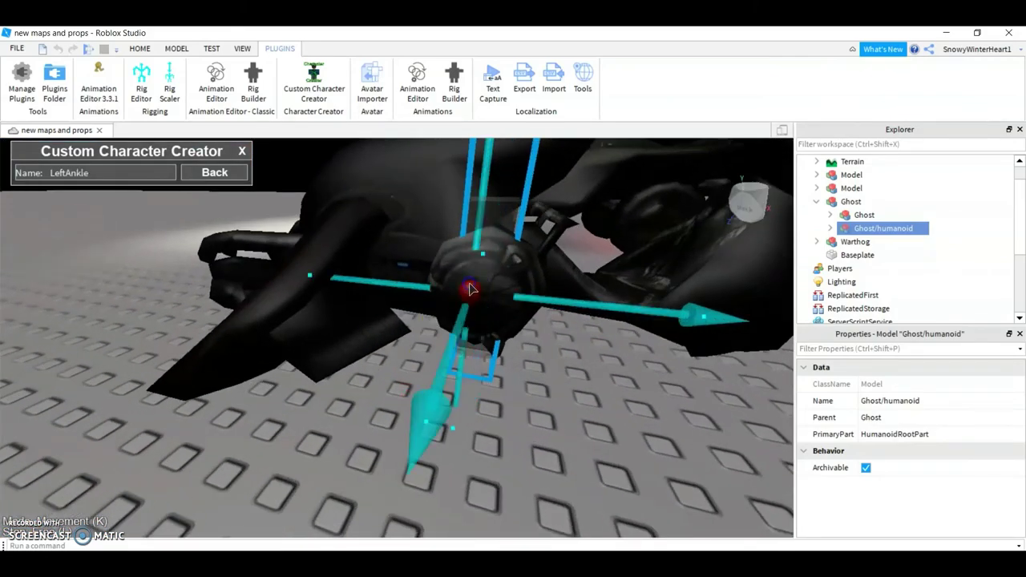
{"action": "left_click", "coordinate": [458, 305]}
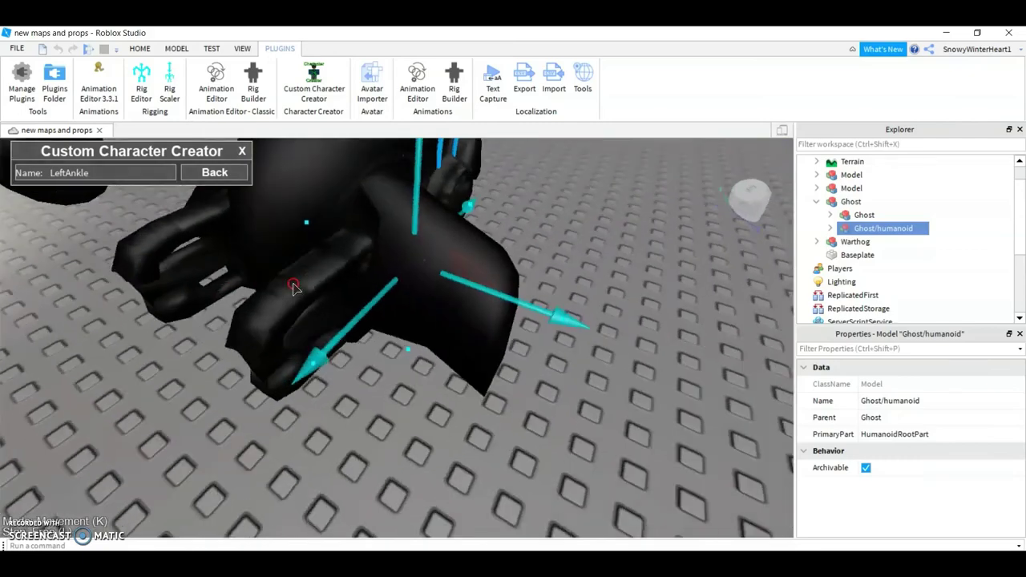
{"action": "left_click", "coordinate": [522, 244]}
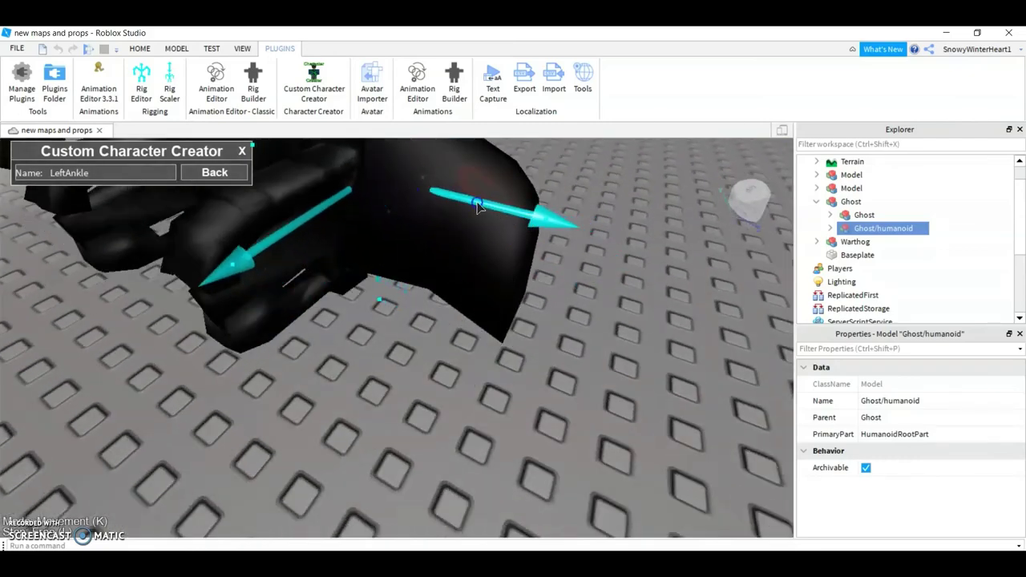
{"action": "right_click_drag", "start_coordinate": [476, 206], "coordinate": [525, 265]}
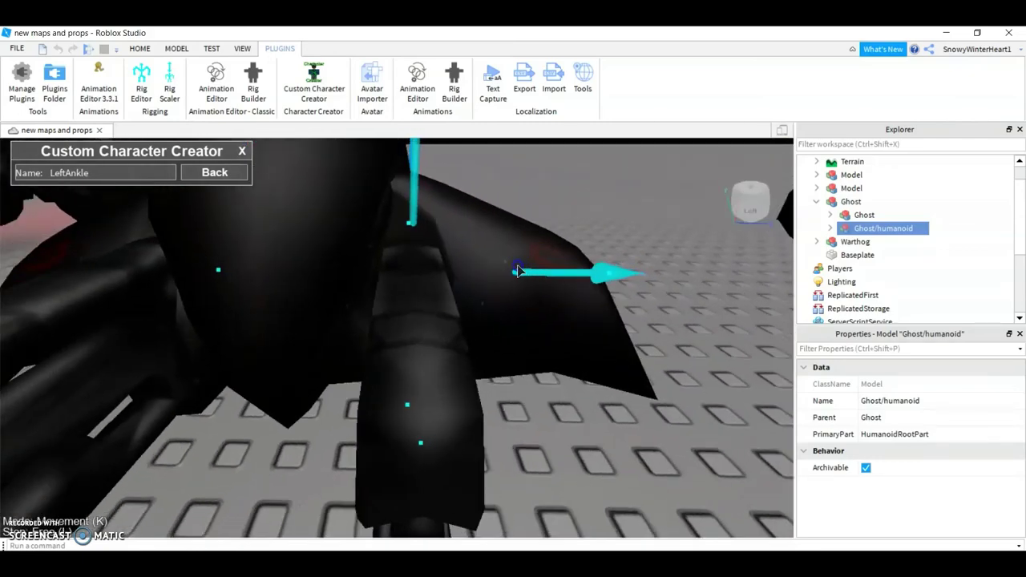
{"action": "right_click_drag", "start_coordinate": [514, 271], "coordinate": [310, 297]}
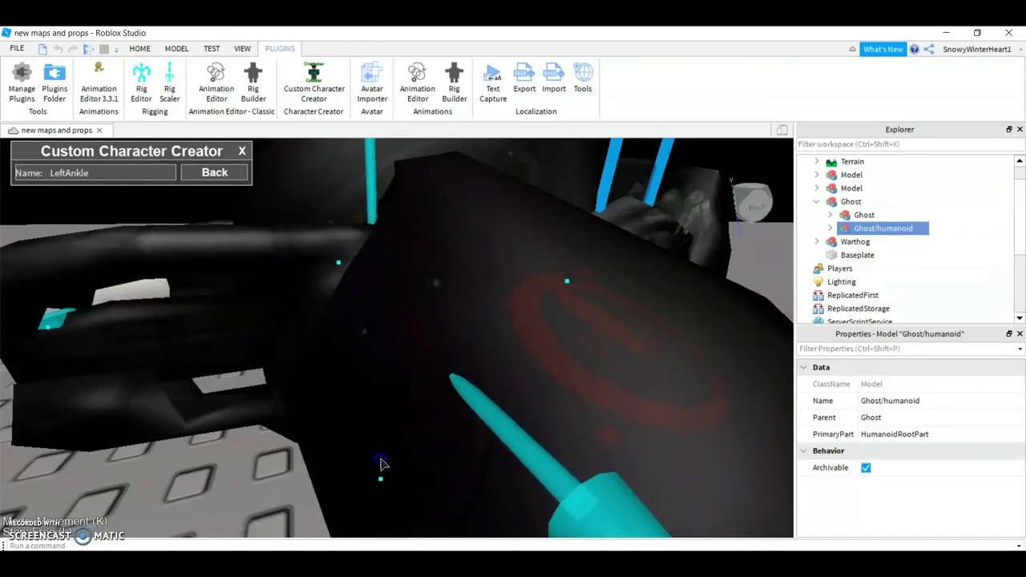
{"action": "mouse_move", "coordinate": [359, 430]}
{"action": "right_mouse_down"}
{"action": "mouse_move", "coordinate": [240, 423]}
{"action": "mouse_move", "coordinate": [509, 459]}
{"action": "mouse_move", "coordinate": [522, 393]}
{"action": "mouse_move", "coordinate": [513, 376]}
{"action": "right_mouse_up"}
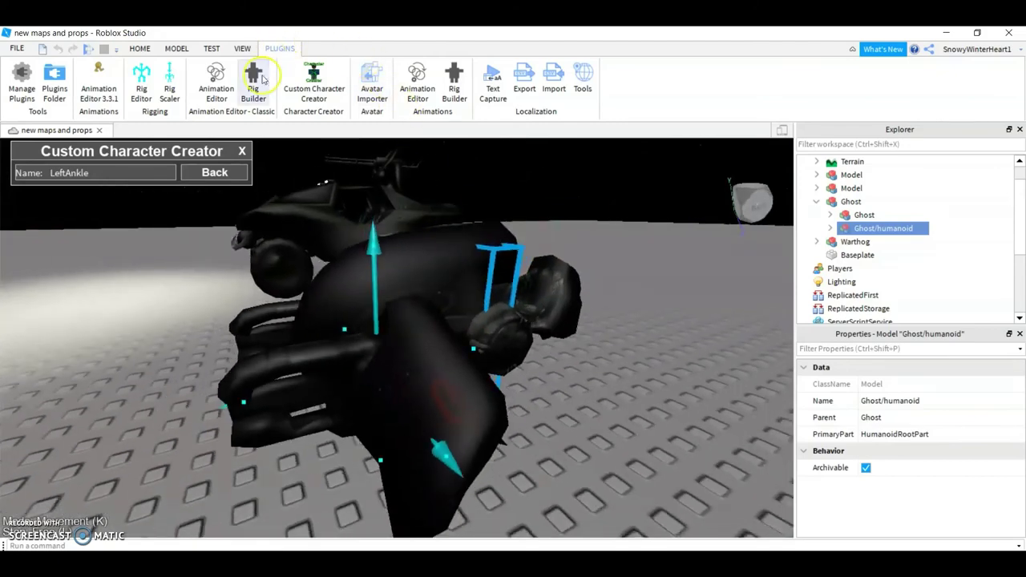
- Exit the Custom Character Creator and reselect the Ghost model in the scene
{"action": "left_click", "coordinate": [214, 173]}
{"action": "left_click", "coordinate": [268, 179]}
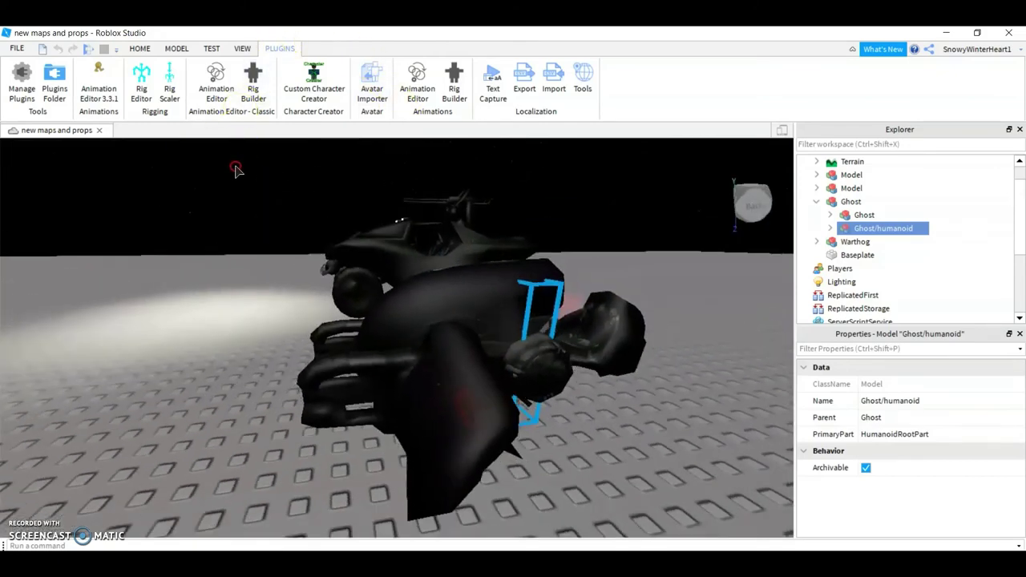
{"action": "left_click", "coordinate": [139, 48]}
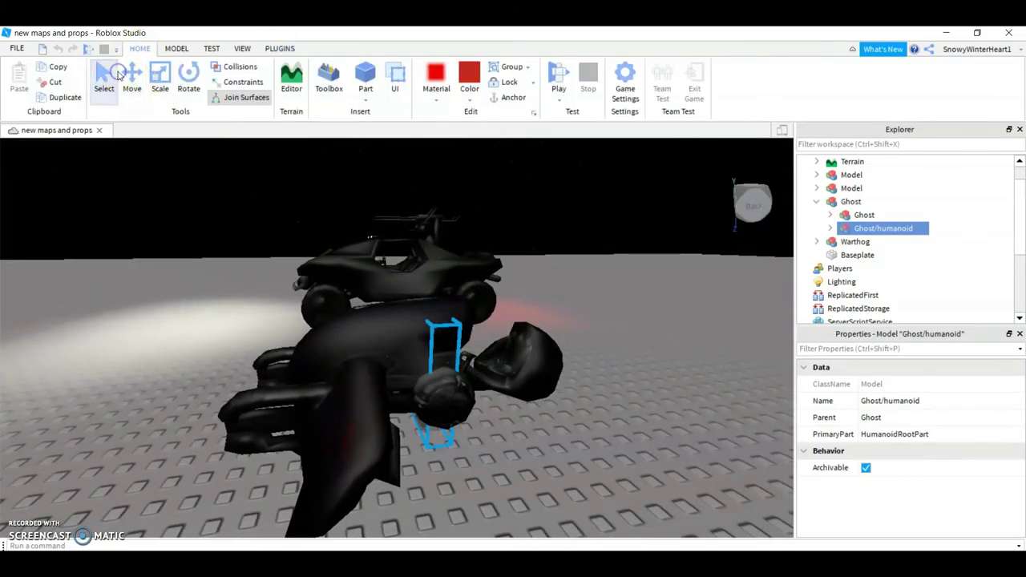
{"action": "left_click", "coordinate": [366, 304]}
{"action": "left_click", "coordinate": [291, 265]}
{"action": "left_click", "coordinate": [280, 48]}
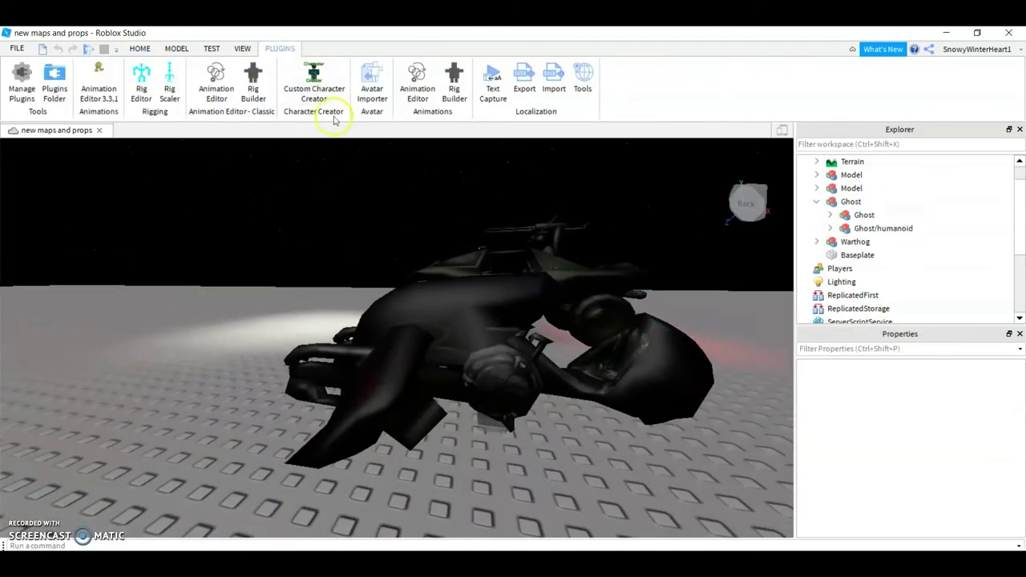
{"action": "left_click", "coordinate": [443, 313]}
- Load Ghost/humanoid in the Animation Editor, test rotating a part, then close the editor
{"action": "left_click", "coordinate": [418, 79]}
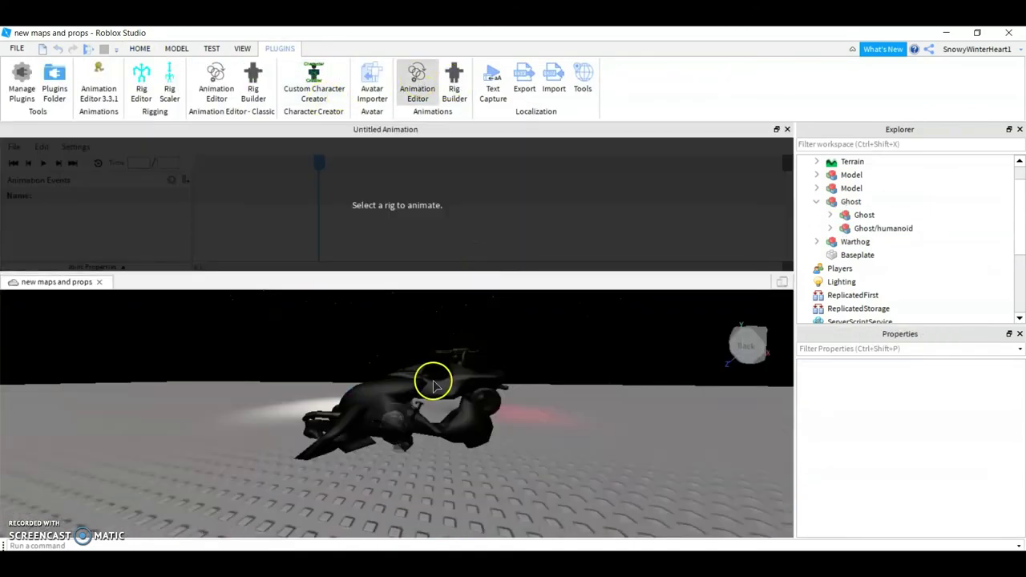
{"action": "left_click", "coordinate": [407, 408]}
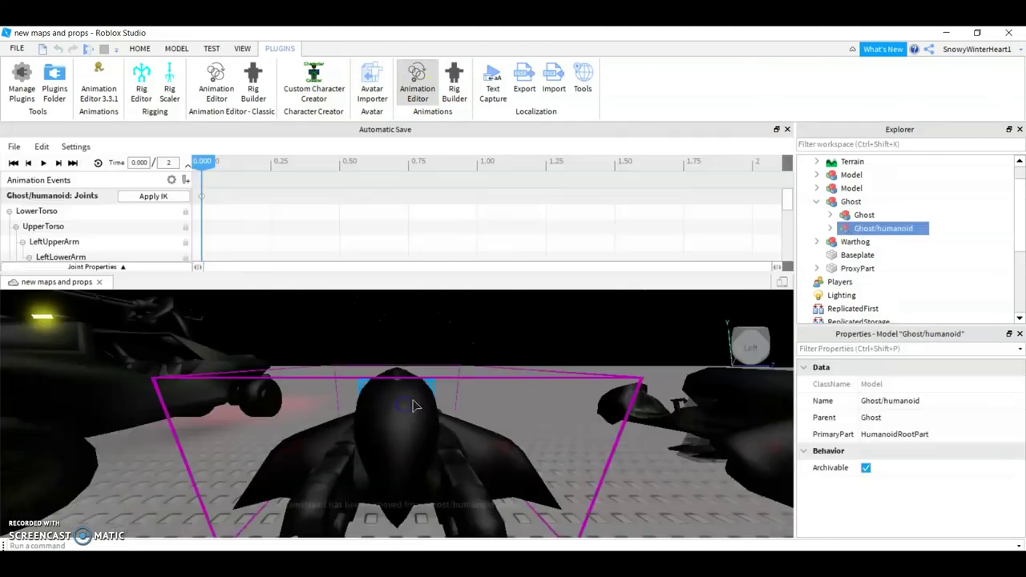
{"action": "right_click_drag", "start_coordinate": [463, 386], "coordinate": [412, 428]}
{"action": "left_click", "coordinate": [358, 440]}
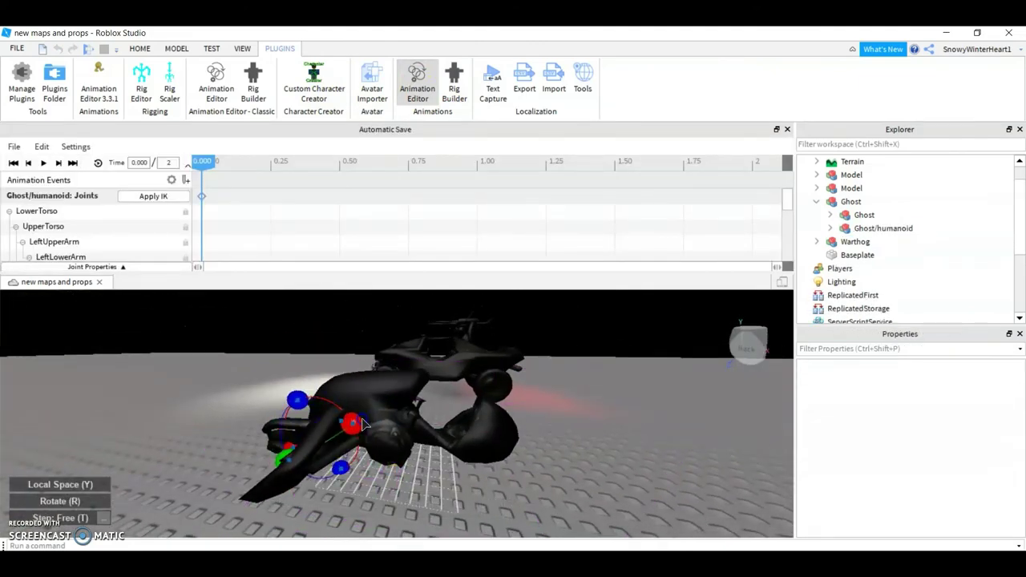
{"action": "left_click", "coordinate": [788, 129]}
- Load Ghost/humanoid into the Custom Character Creator and start editing its joints
{"action": "left_click", "coordinate": [313, 84]}
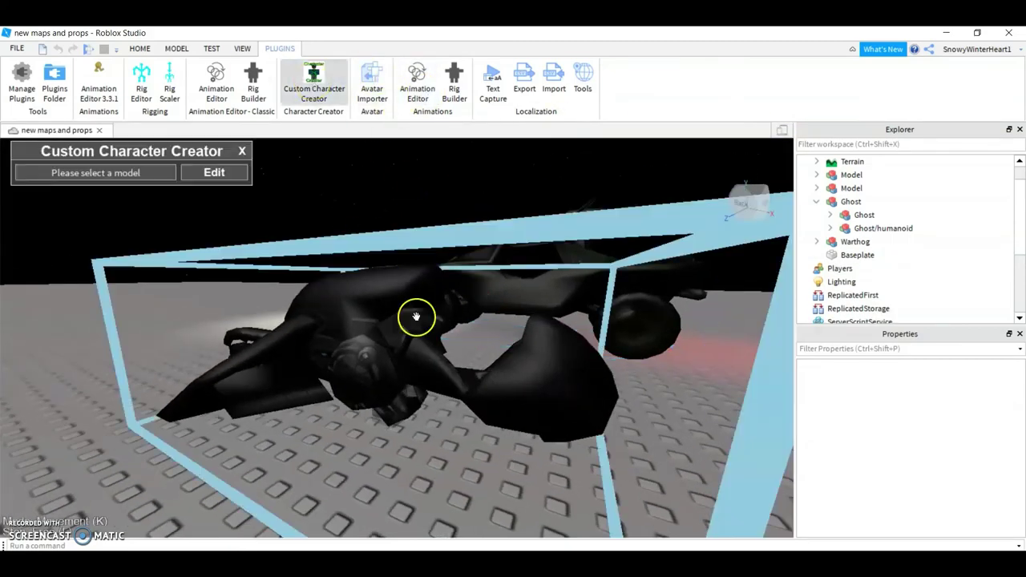
{"action": "left_click", "coordinate": [461, 313]}
{"action": "left_click", "coordinate": [399, 323]}
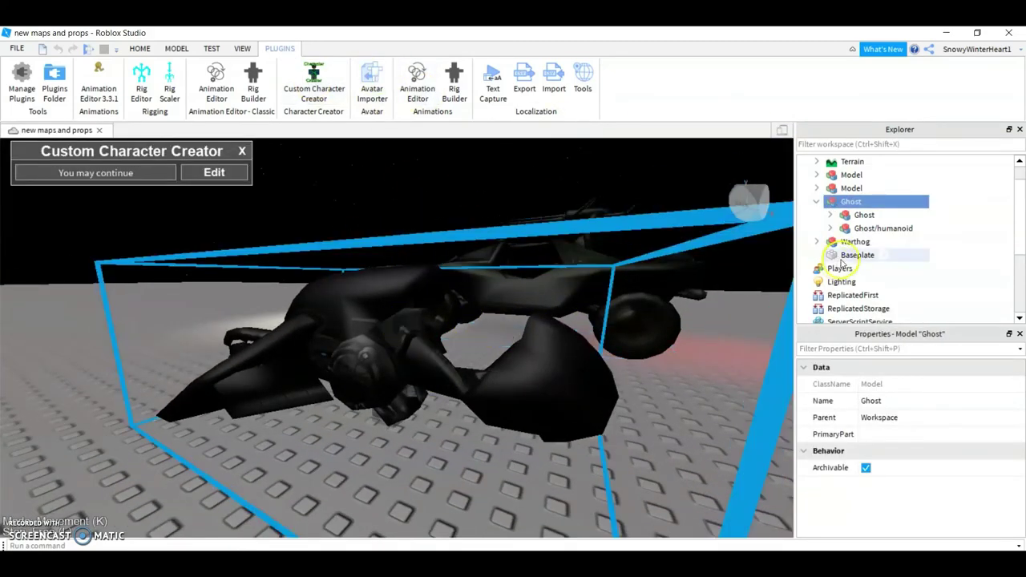
{"action": "left_click", "coordinate": [861, 228]}
{"action": "left_click", "coordinate": [207, 172]}
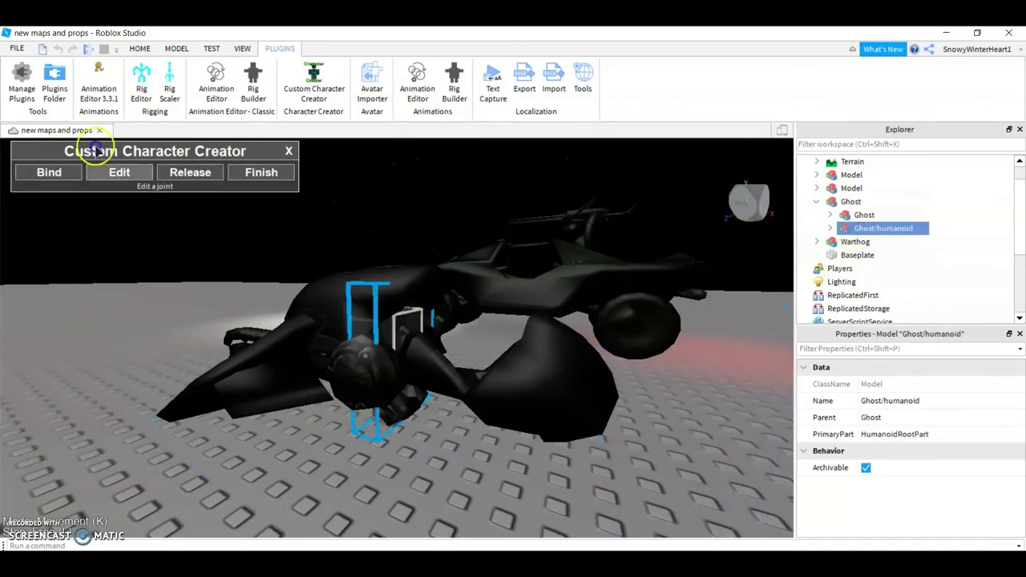
{"action": "mouse_move", "coordinate": [245, 297]}
{"action": "right_mouse_down"}
{"action": "mouse_move", "coordinate": [326, 307]}
{"action": "mouse_move", "coordinate": [453, 364]}
{"action": "right_mouse_up"}
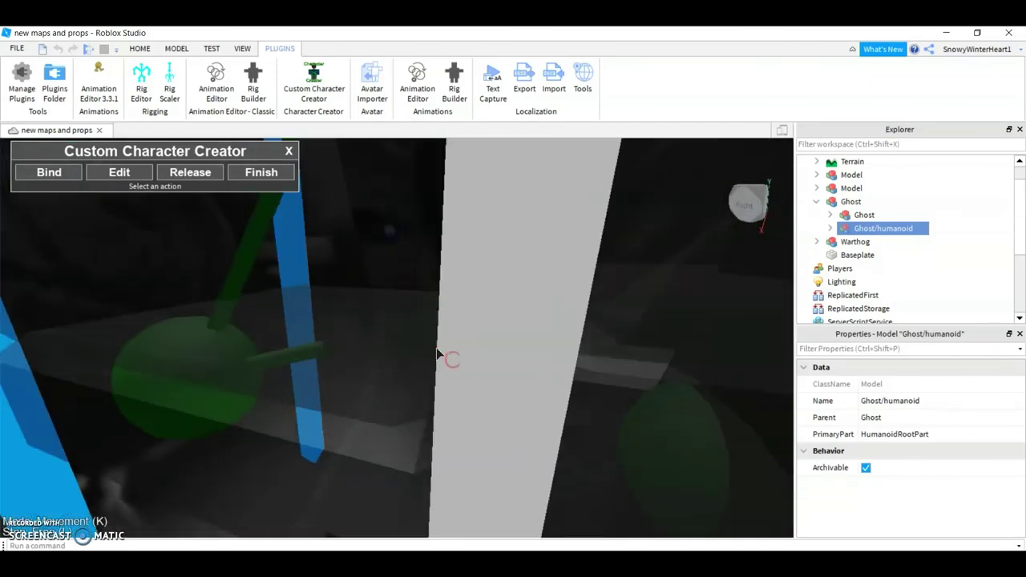
{"action": "right_click", "coordinate": [256, 282]}
{"action": "left_click", "coordinate": [316, 377]}
{"action": "right_click_drag", "start_coordinate": [366, 360], "coordinate": [403, 361]}
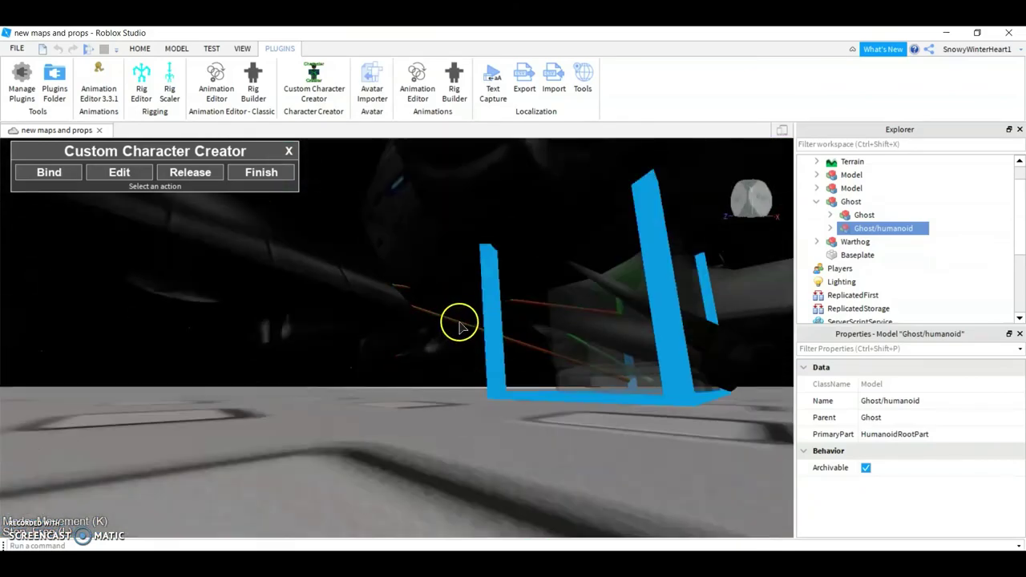
- Select the LeftAnkle joint and move the camera around the Ghost to inspect it
{"action": "left_click", "coordinate": [459, 324]}
{"action": "right_click_drag", "start_coordinate": [460, 322], "coordinate": [446, 336]}
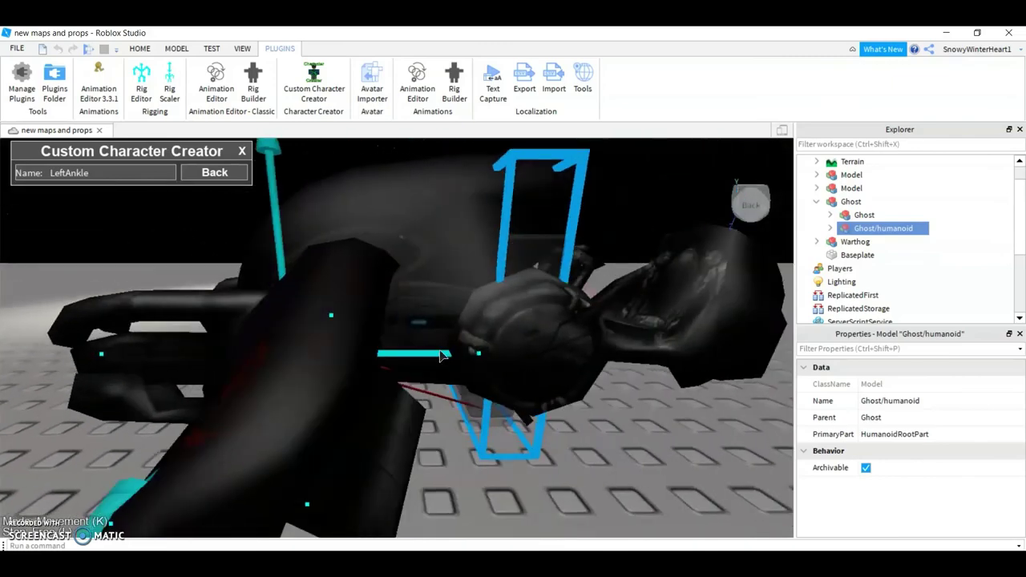
{"action": "mouse_move", "coordinate": [445, 336]}
{"action": "right_mouse_down"}
{"action": "mouse_move", "coordinate": [431, 359]}
{"action": "mouse_move", "coordinate": [427, 344]}
{"action": "mouse_move", "coordinate": [408, 364]}
{"action": "right_mouse_up"}
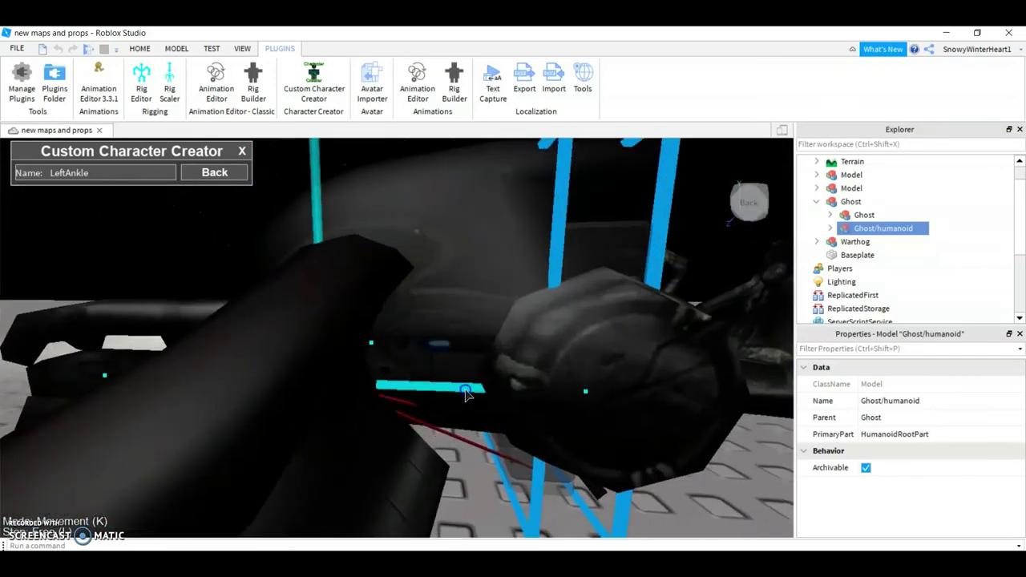
{"action": "right_click_drag", "start_coordinate": [418, 321], "coordinate": [360, 263]}
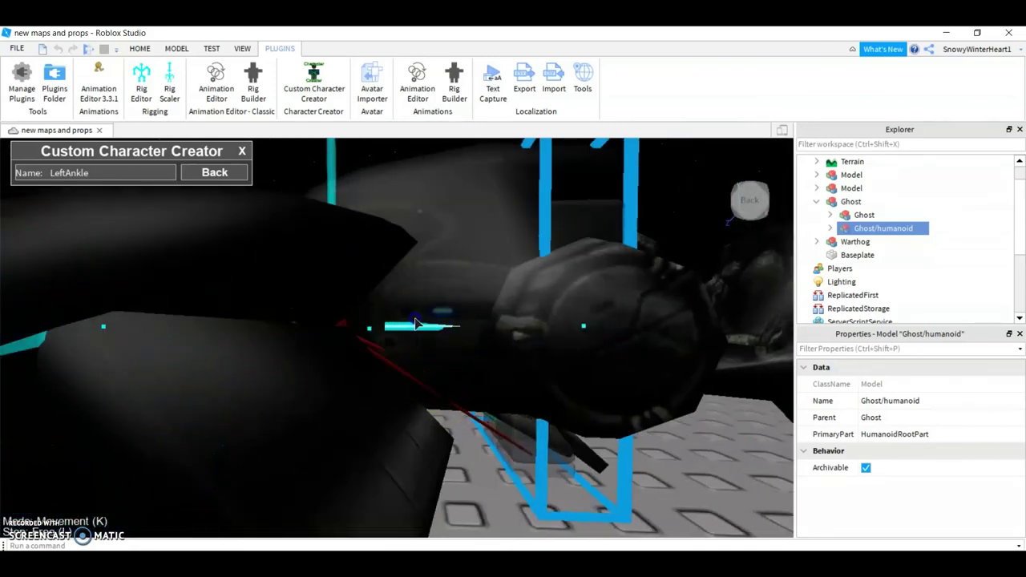
{"action": "right_click_drag", "start_coordinate": [359, 263], "coordinate": [329, 264]}
{"action": "right_click_drag", "start_coordinate": [212, 329], "coordinate": [465, 322]}
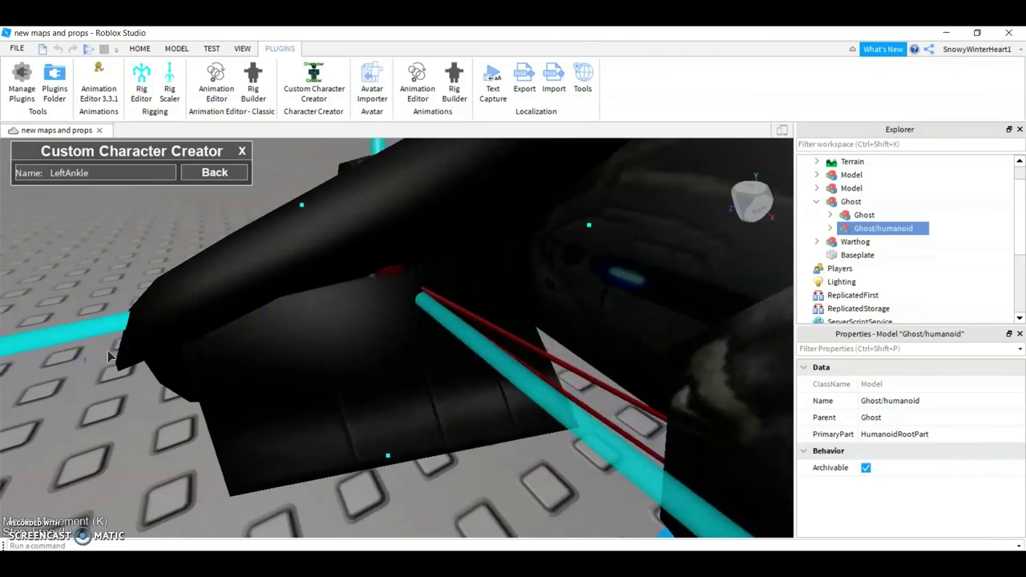
{"action": "scroll", "coordinate": [467, 343], "scroll_direction": "up", "scroll_amount": 10}
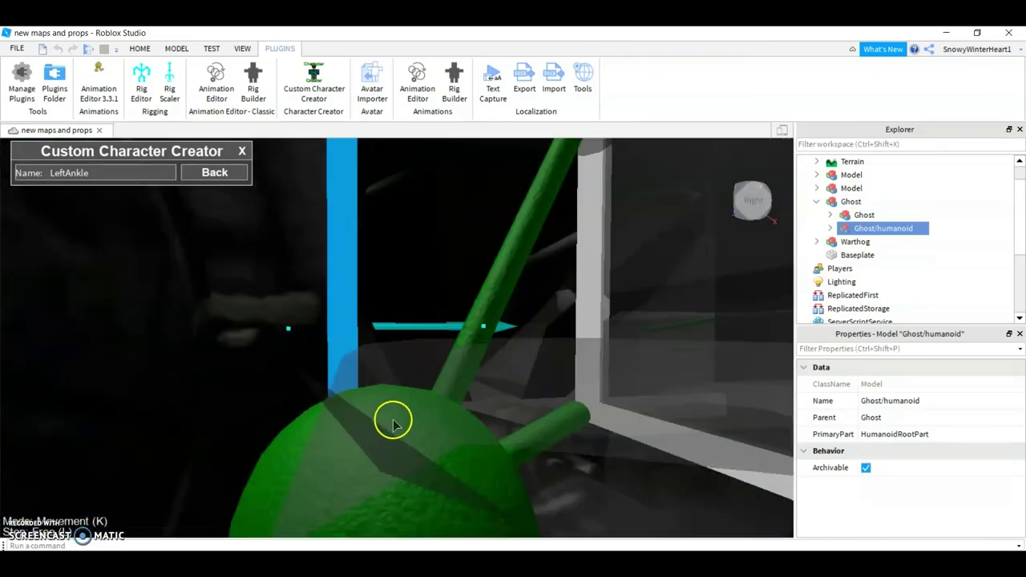
{"action": "right_click_drag", "start_coordinate": [420, 368], "coordinate": [446, 355]}
{"action": "right_click_drag", "start_coordinate": [445, 255], "coordinate": [332, 426]}
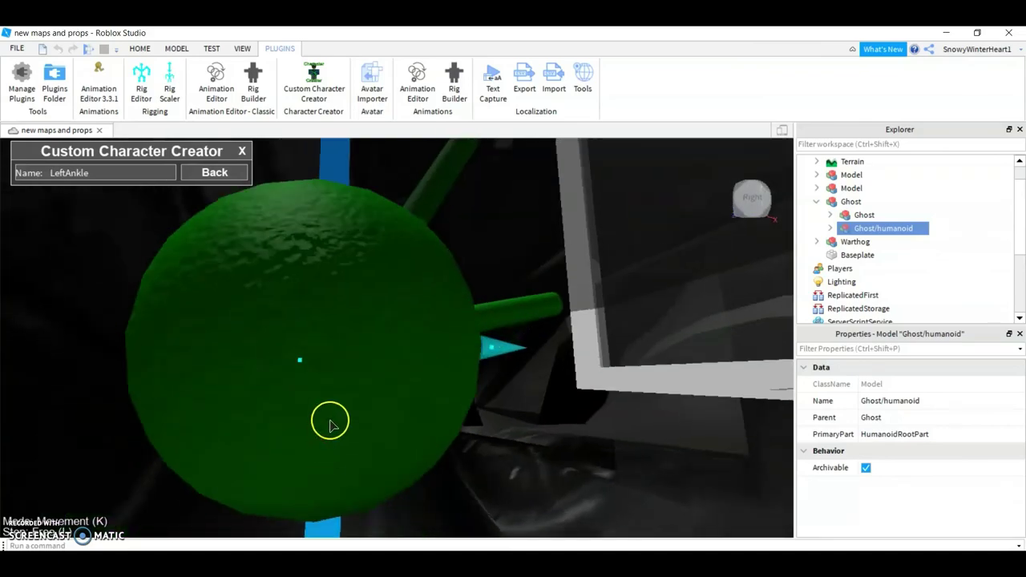
{"action": "mouse_move", "coordinate": [109, 362]}
{"action": "right_mouse_down"}
{"action": "mouse_move", "coordinate": [280, 410]}
{"action": "mouse_move", "coordinate": [225, 338]}
{"action": "right_mouse_up"}
{"action": "right_click_drag", "start_coordinate": [289, 413], "coordinate": [371, 327]}
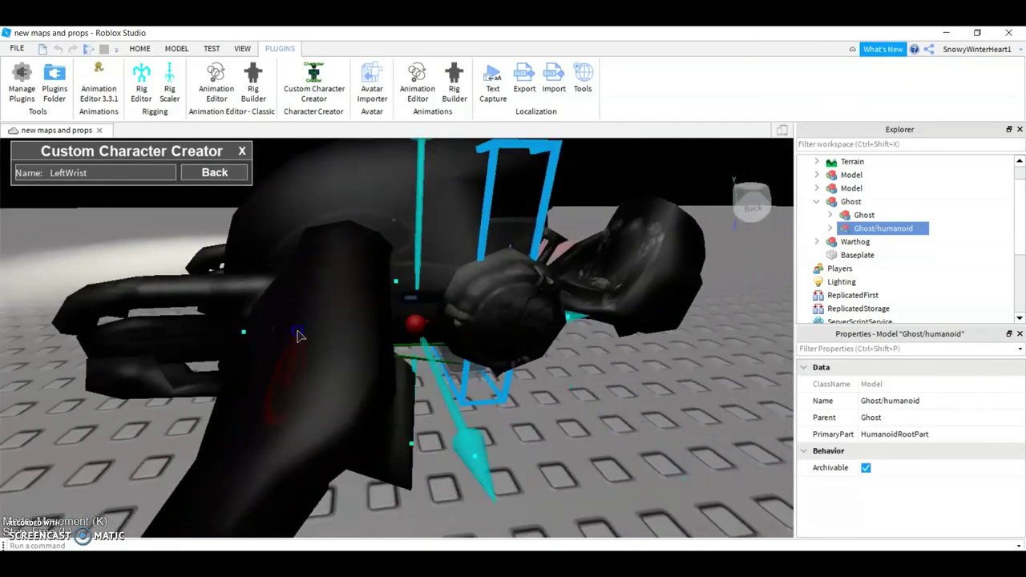
{"action": "right_click_drag", "start_coordinate": [297, 335], "coordinate": [311, 337]}
{"action": "key", "text": "w"}
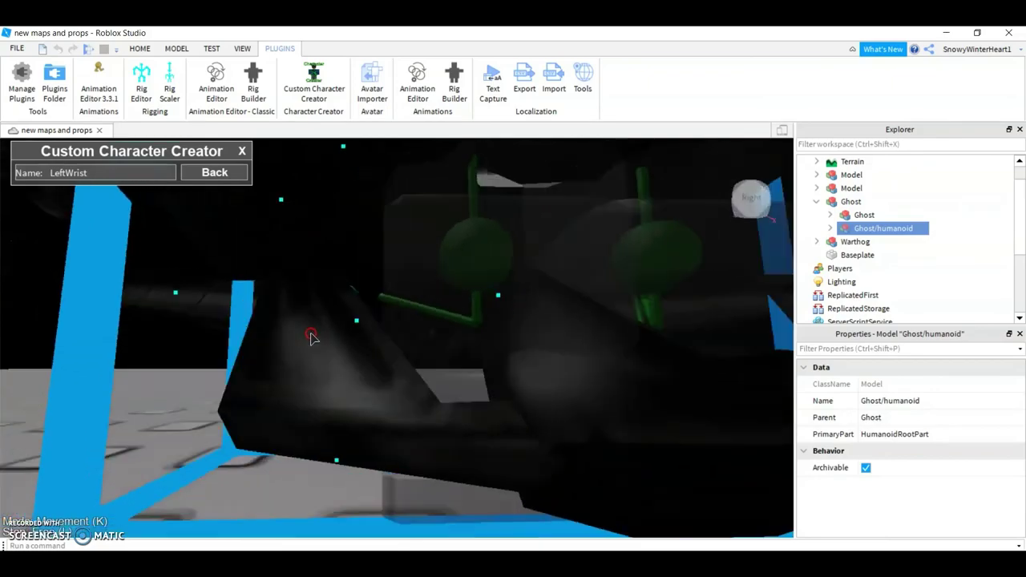
{"action": "key", "text": "w"}
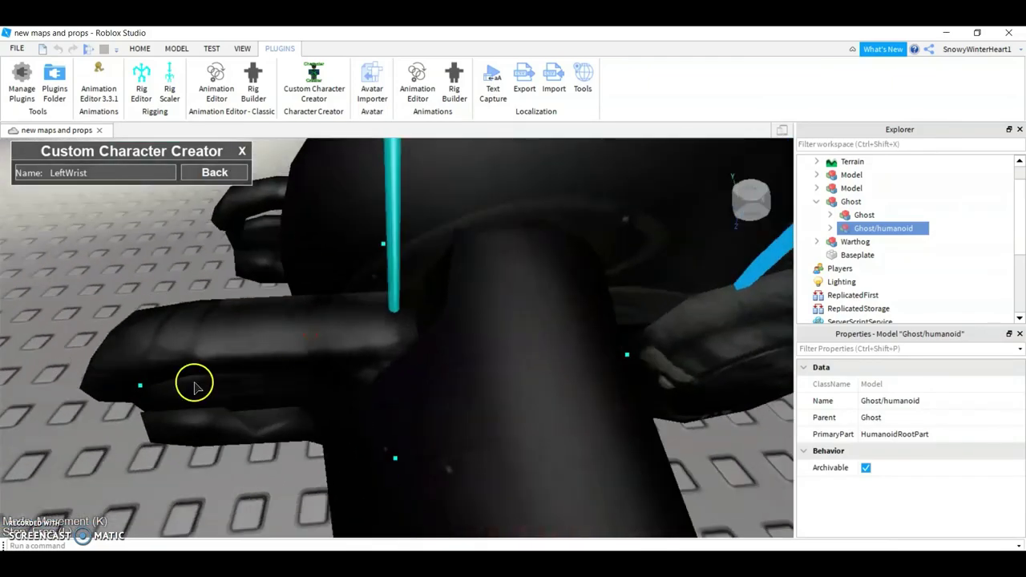
{"action": "key", "text": "a"}
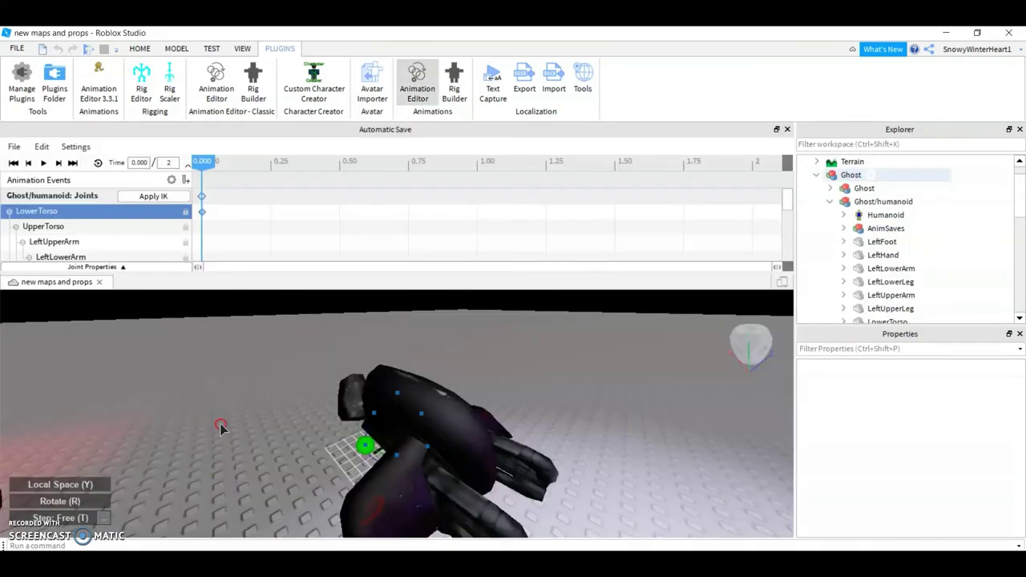
- Rotate several of the Ghost's limb and arm parts in the Animation Editor to confirm they pose
{"action": "right_click_drag", "start_coordinate": [222, 426], "coordinate": [223, 427]}
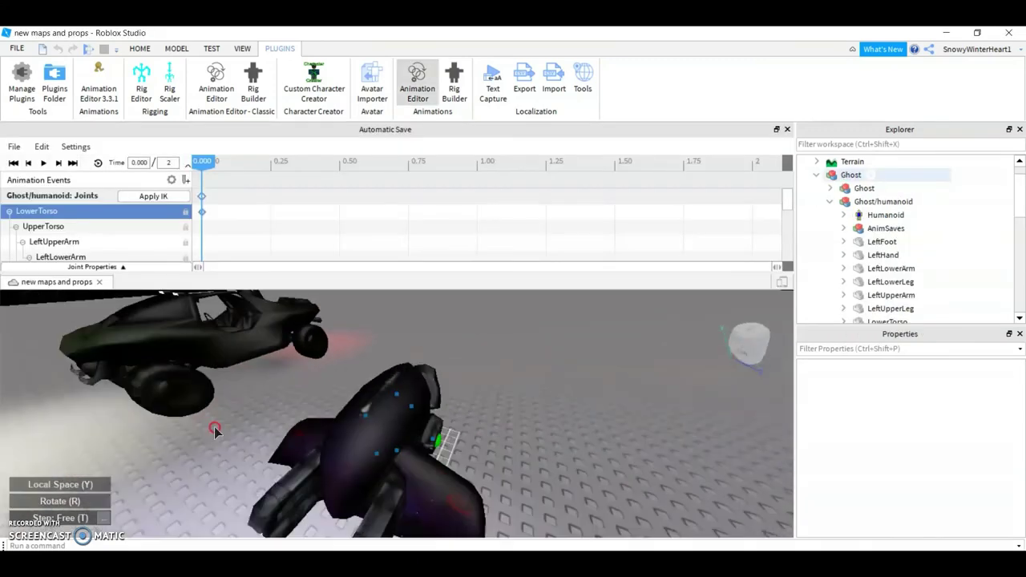
{"action": "left_click_drag", "start_coordinate": [377, 446], "coordinate": [383, 457]}
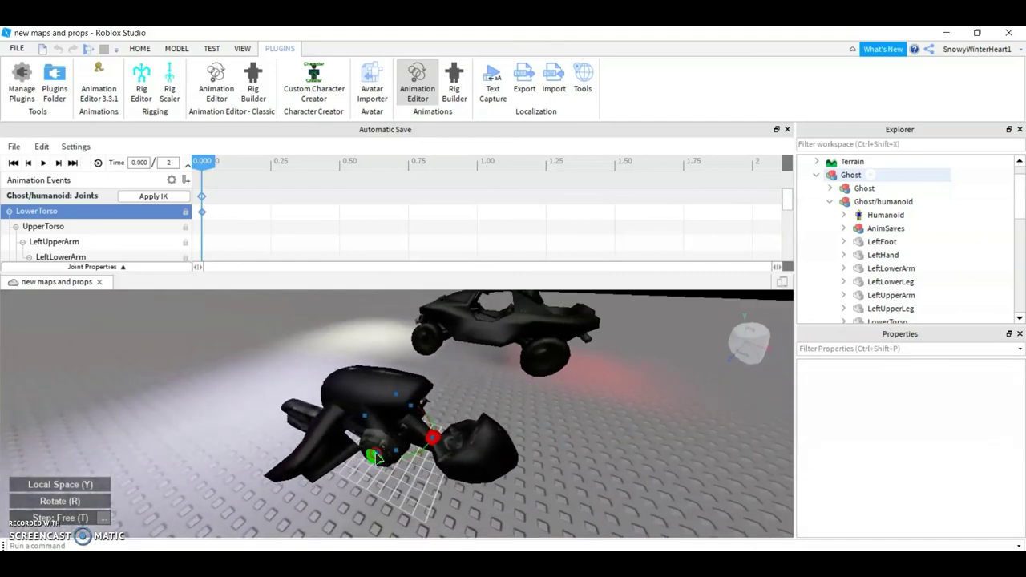
{"action": "mouse_move", "coordinate": [383, 457]}
{"action": "right_mouse_down"}
{"action": "mouse_move", "coordinate": [351, 455]}
{"action": "mouse_move", "coordinate": [430, 453]}
{"action": "mouse_move", "coordinate": [429, 423]}
{"action": "mouse_move", "coordinate": [522, 437]}
{"action": "right_mouse_up"}
{"action": "left_click", "coordinate": [350, 456]}
{"action": "left_click", "coordinate": [430, 453]}
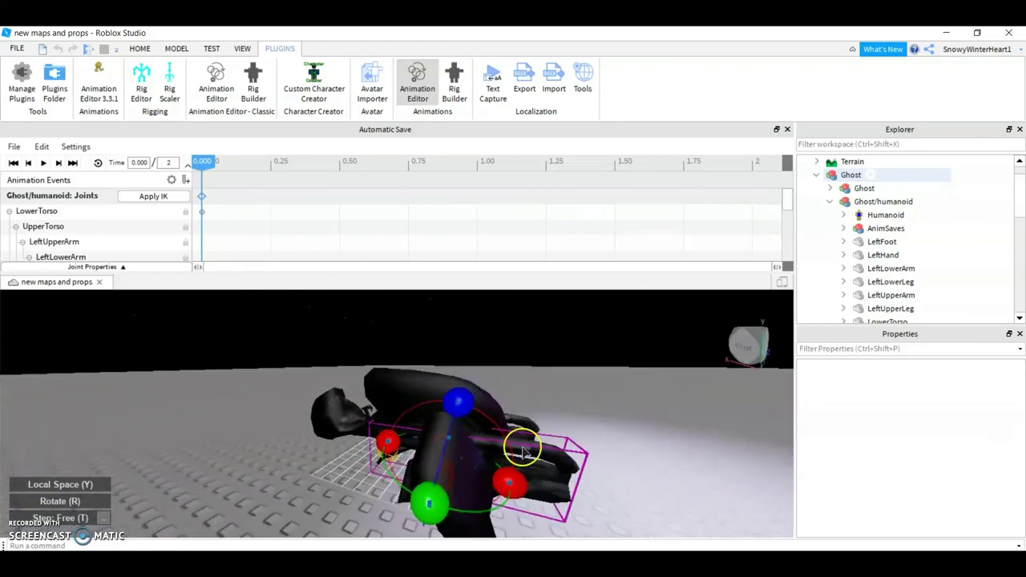
{"action": "left_click_drag", "start_coordinate": [521, 437], "coordinate": [529, 471]}
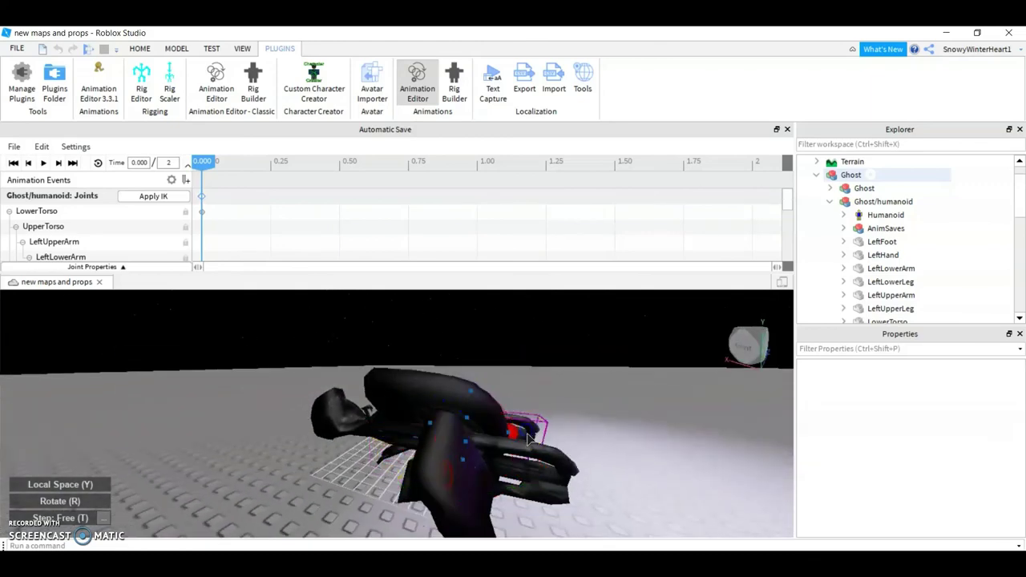
{"action": "right_click_drag", "start_coordinate": [517, 435], "coordinate": [588, 406]}
{"action": "left_click", "coordinate": [589, 408]}
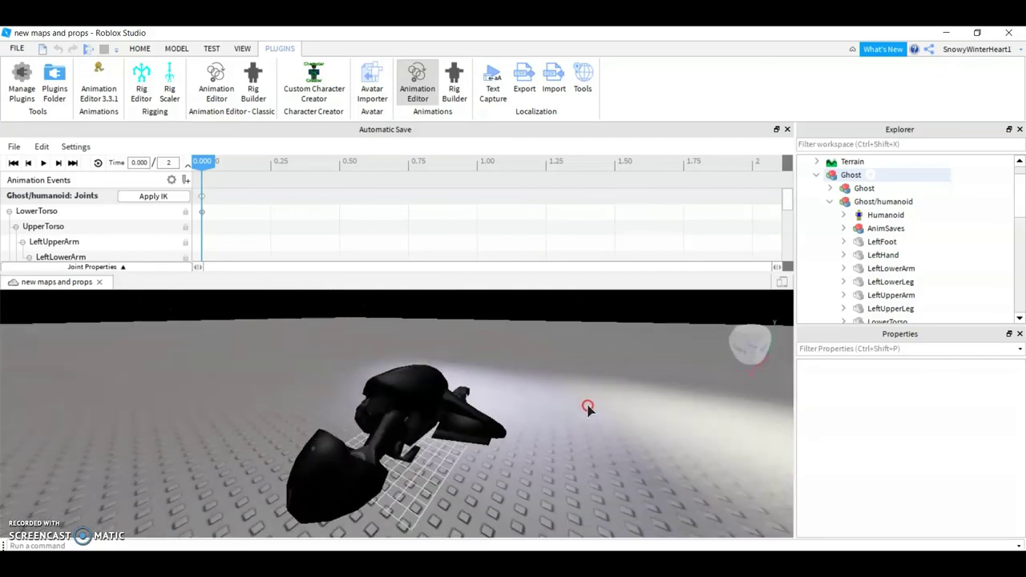